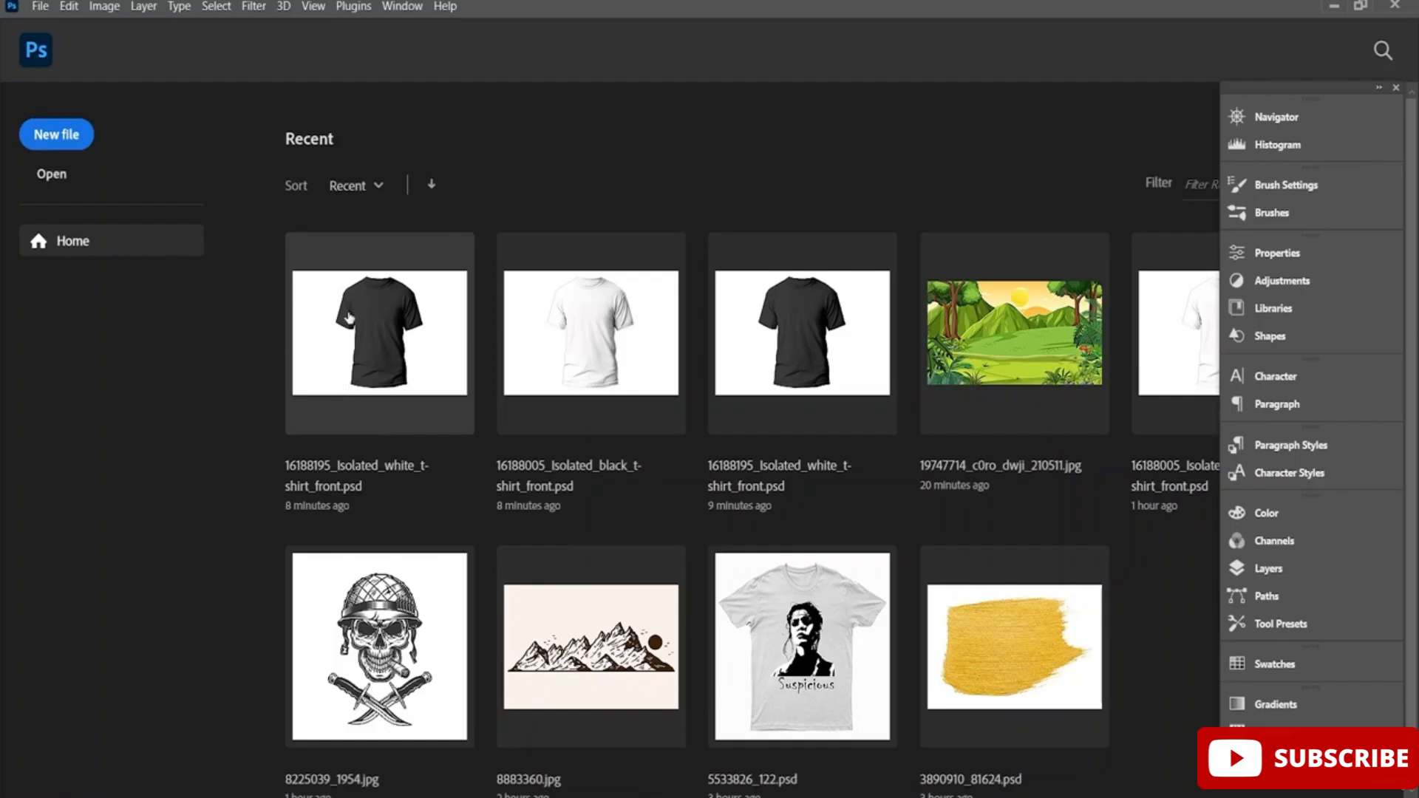
pyautogui.click(69, 134)
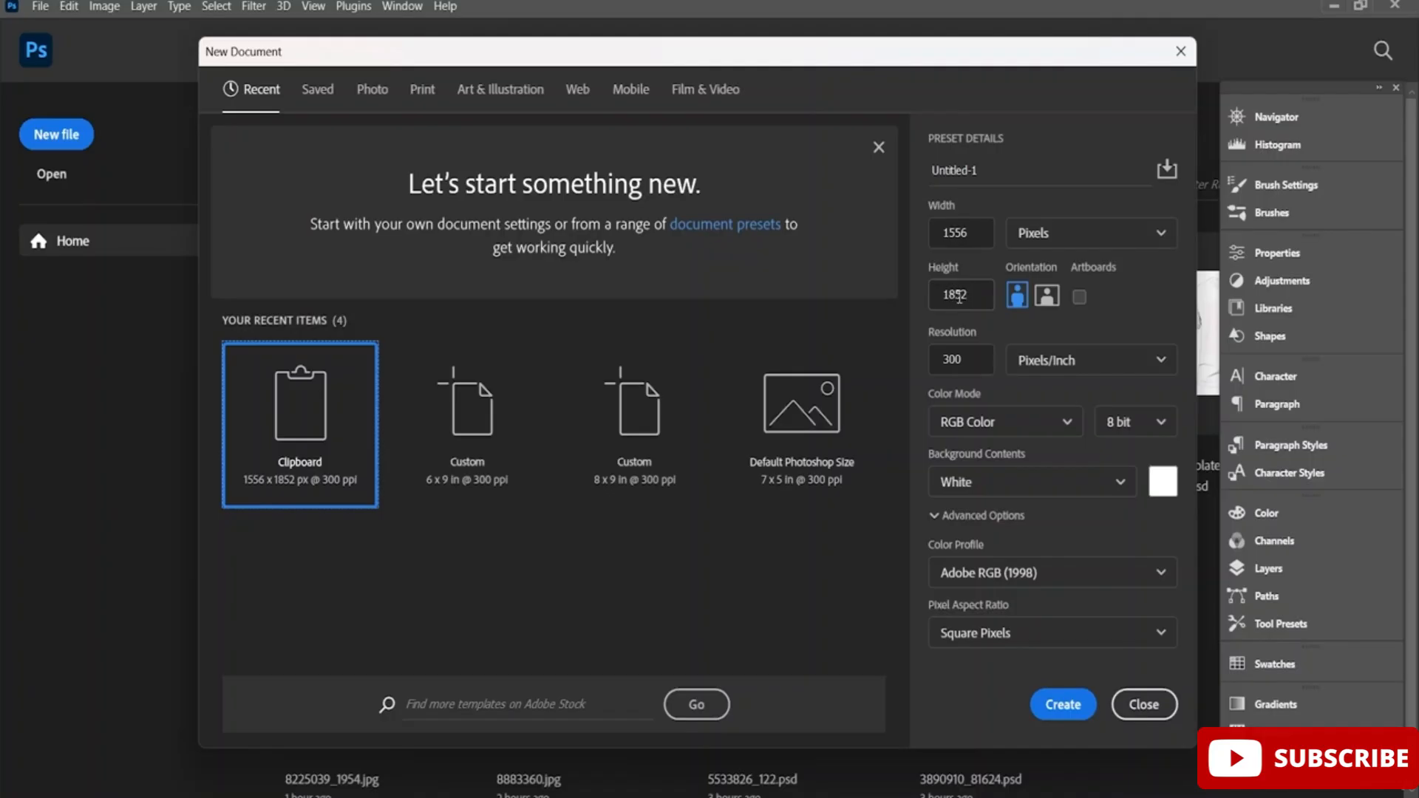
pyautogui.click(1093, 232)
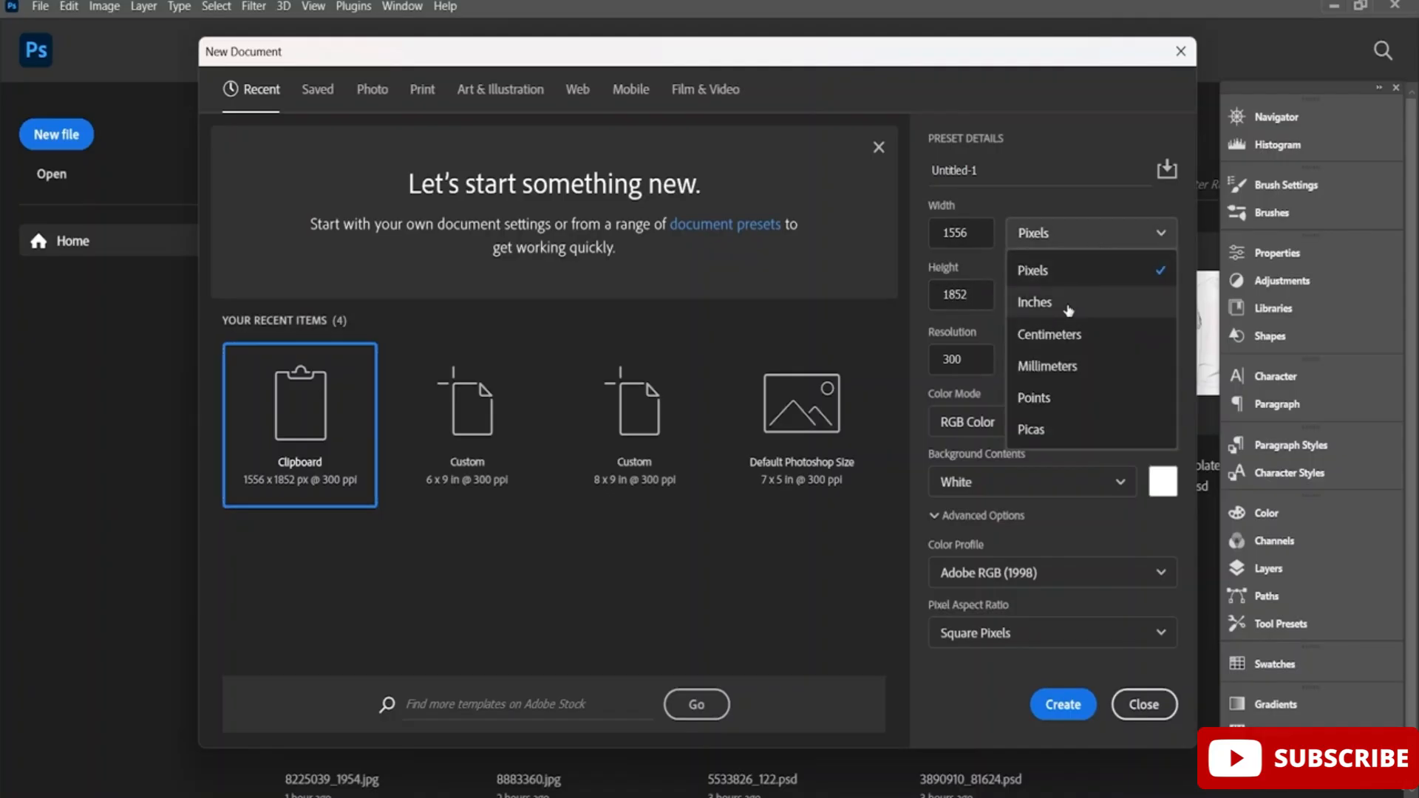
pyautogui.click(1122, 236)
pyautogui.click(1181, 51)
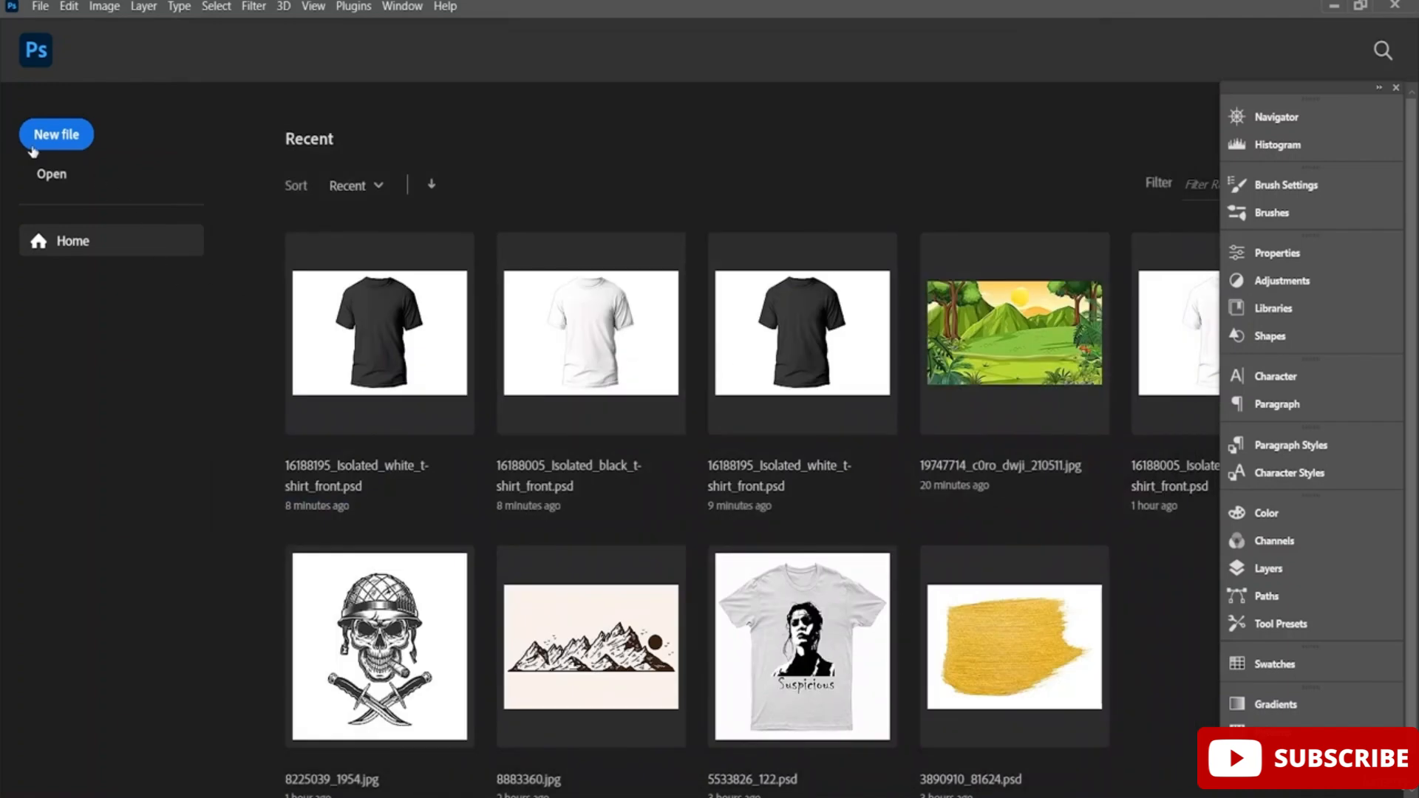
pyautogui.click(50, 175)
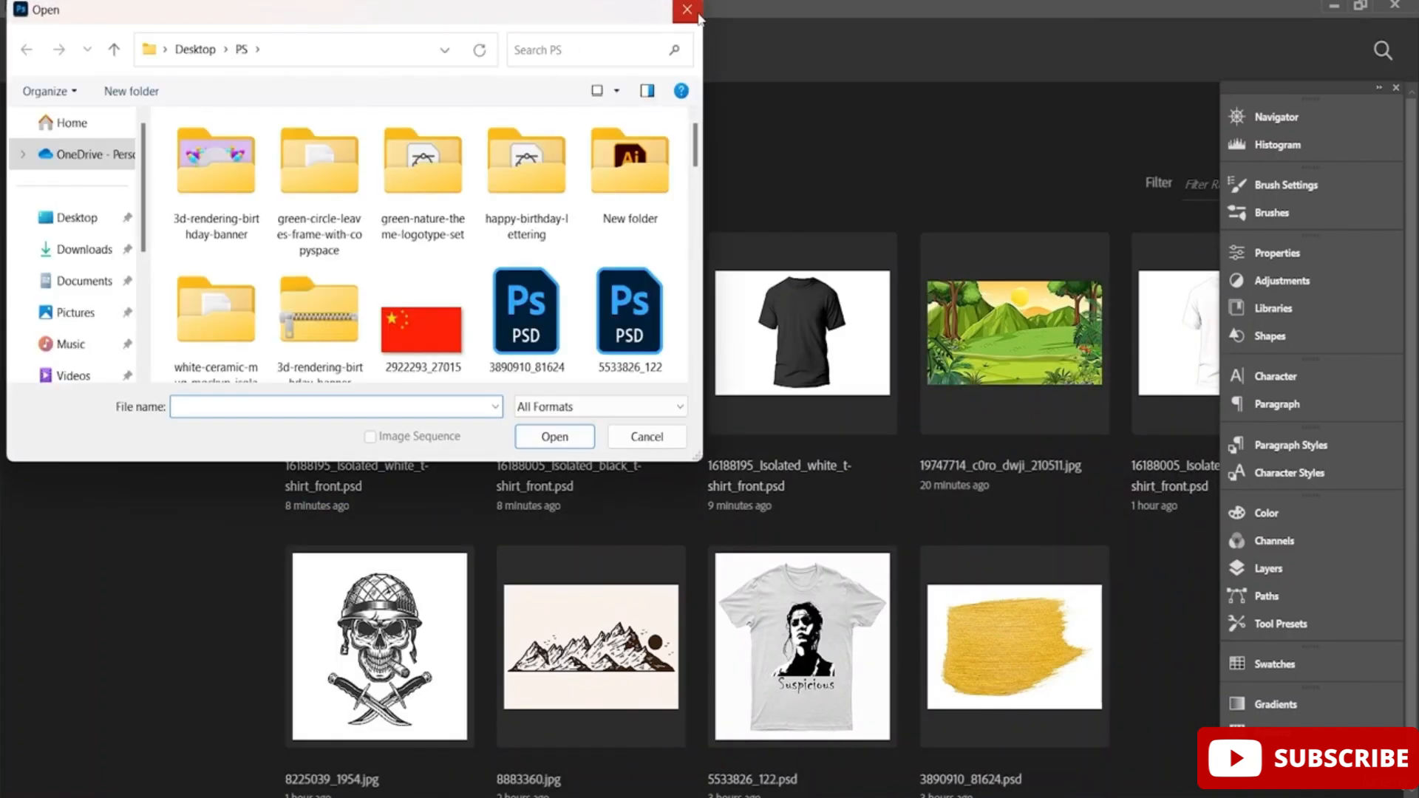
pyautogui.click(687, 8)
# Create a new 6 x 9 inch document at 300 ppi in RGB colour with a white background.
pyautogui.click(46, 139)
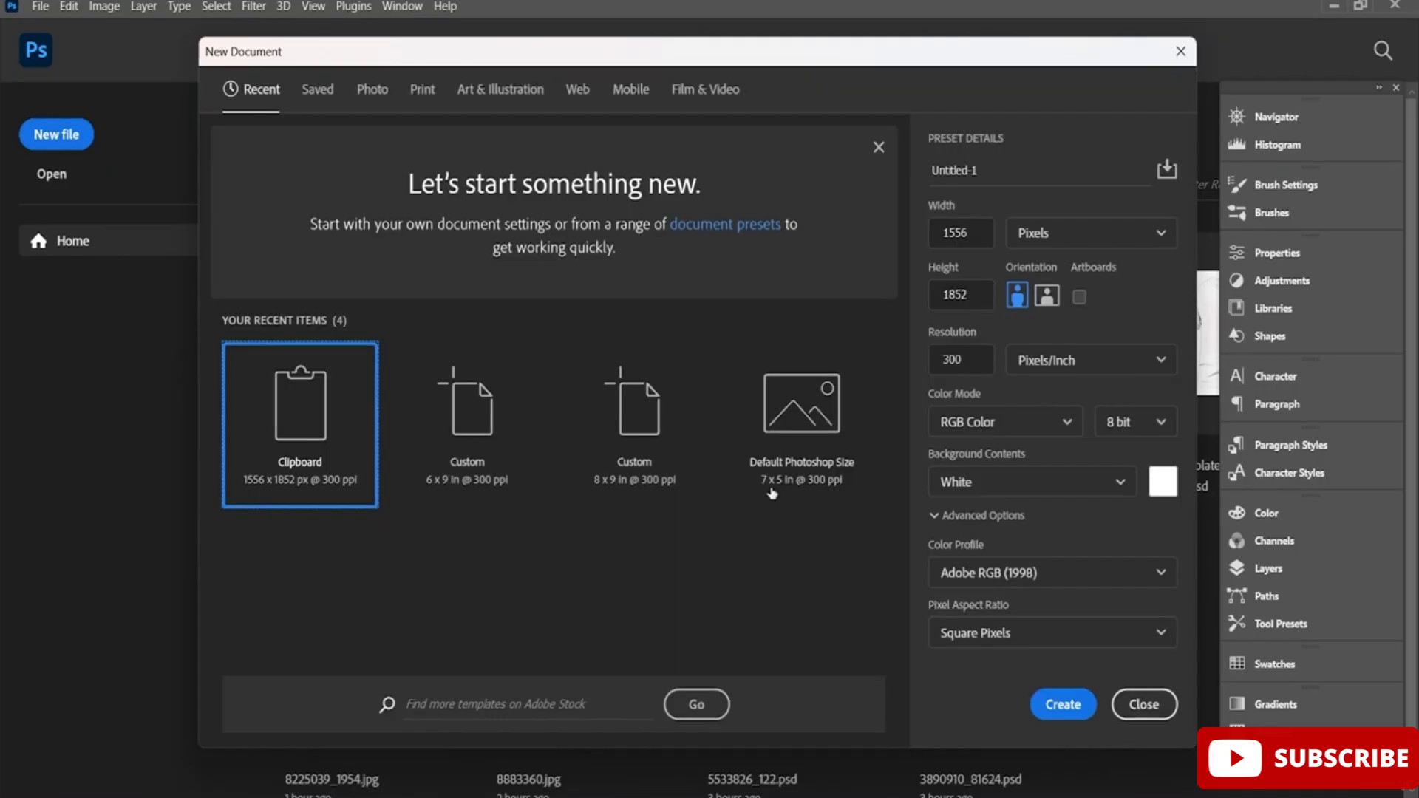
pyautogui.click(665, 476)
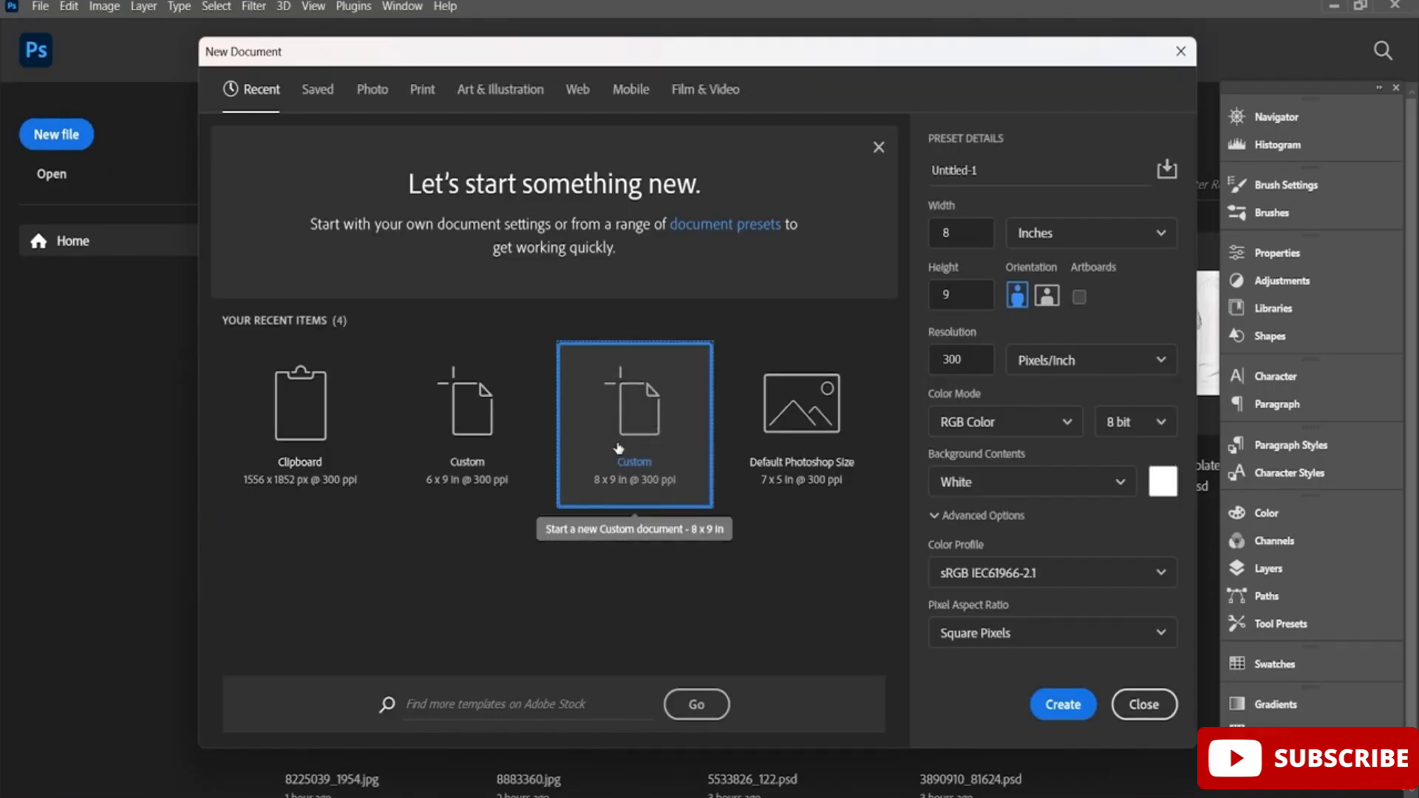
pyautogui.click(481, 436)
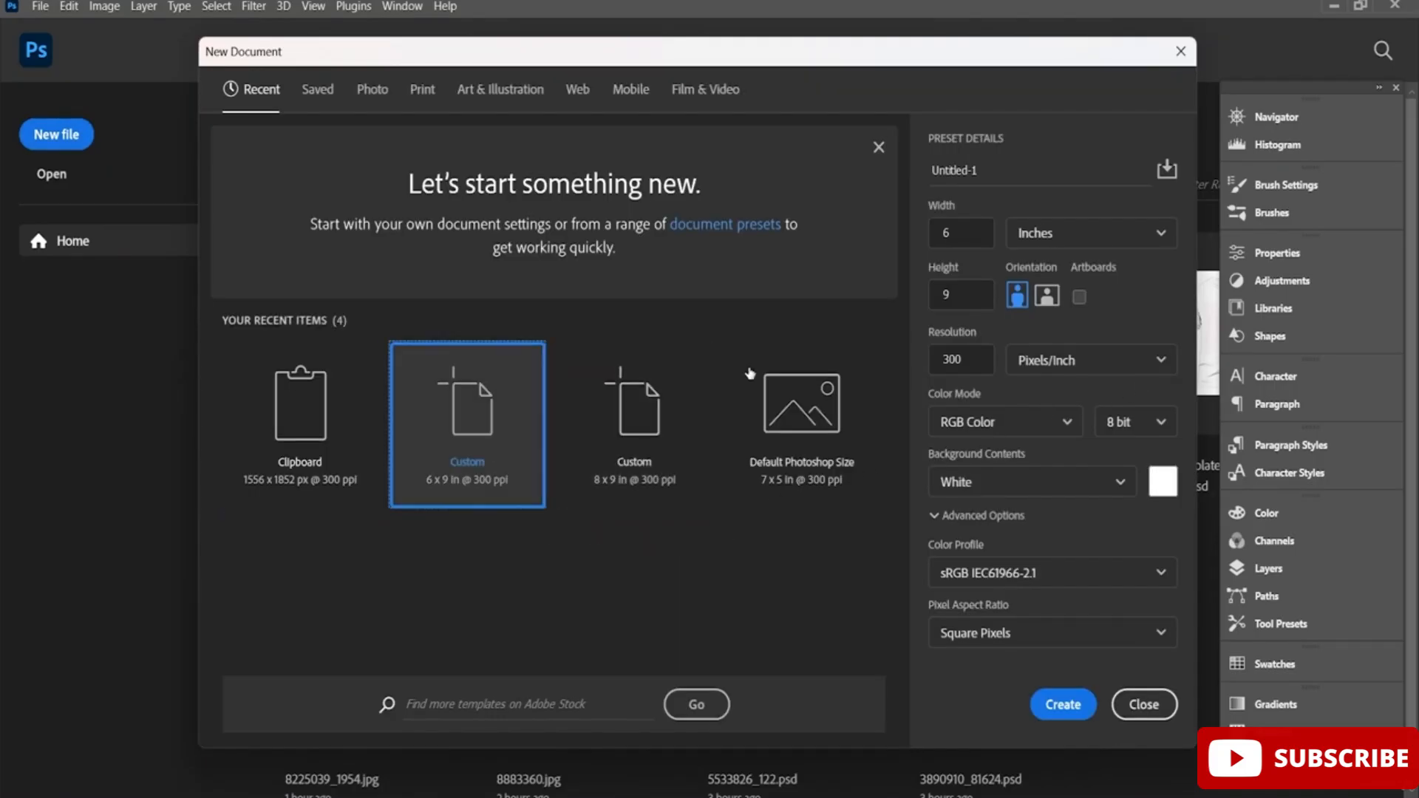
pyautogui.click(1065, 706)
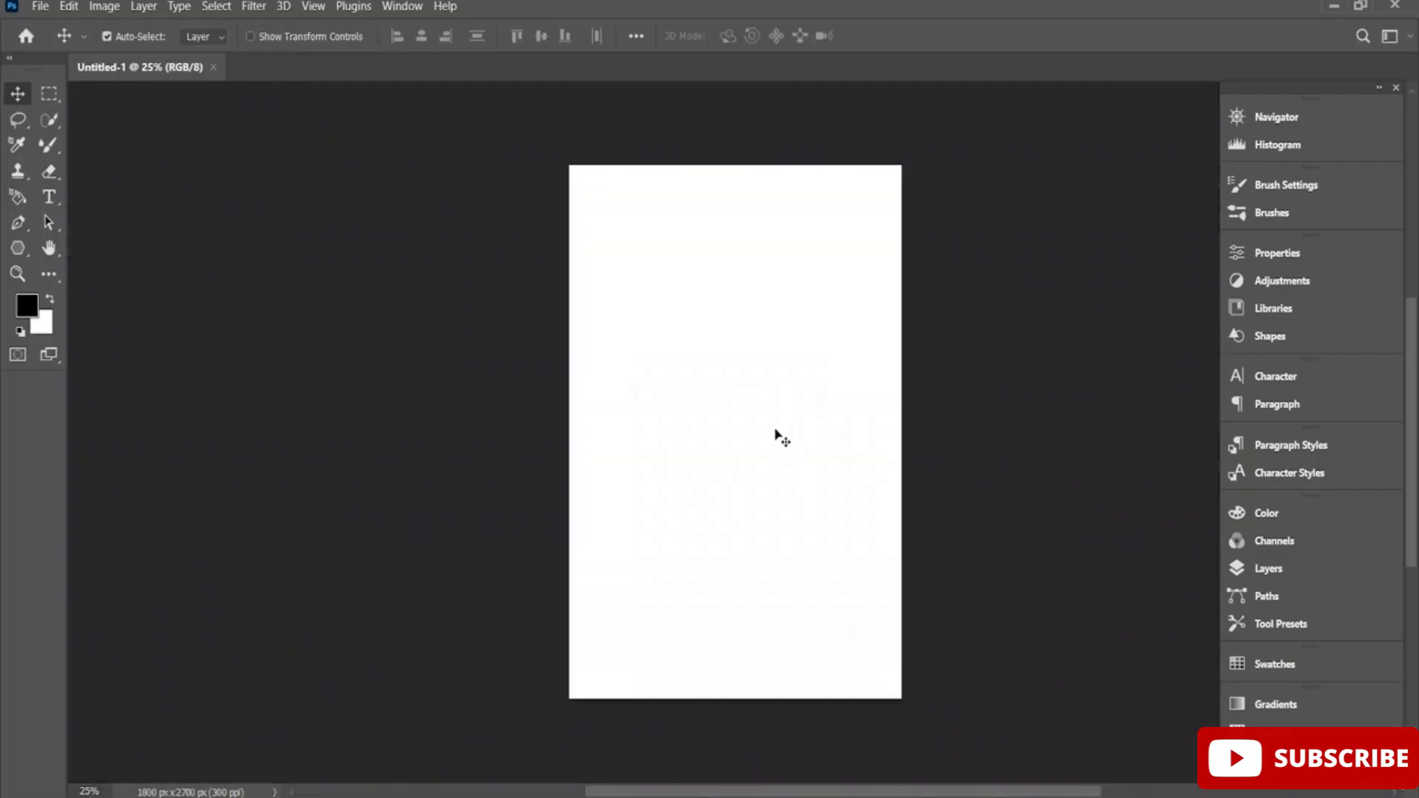
pyautogui.scroll(2, 782, 442)
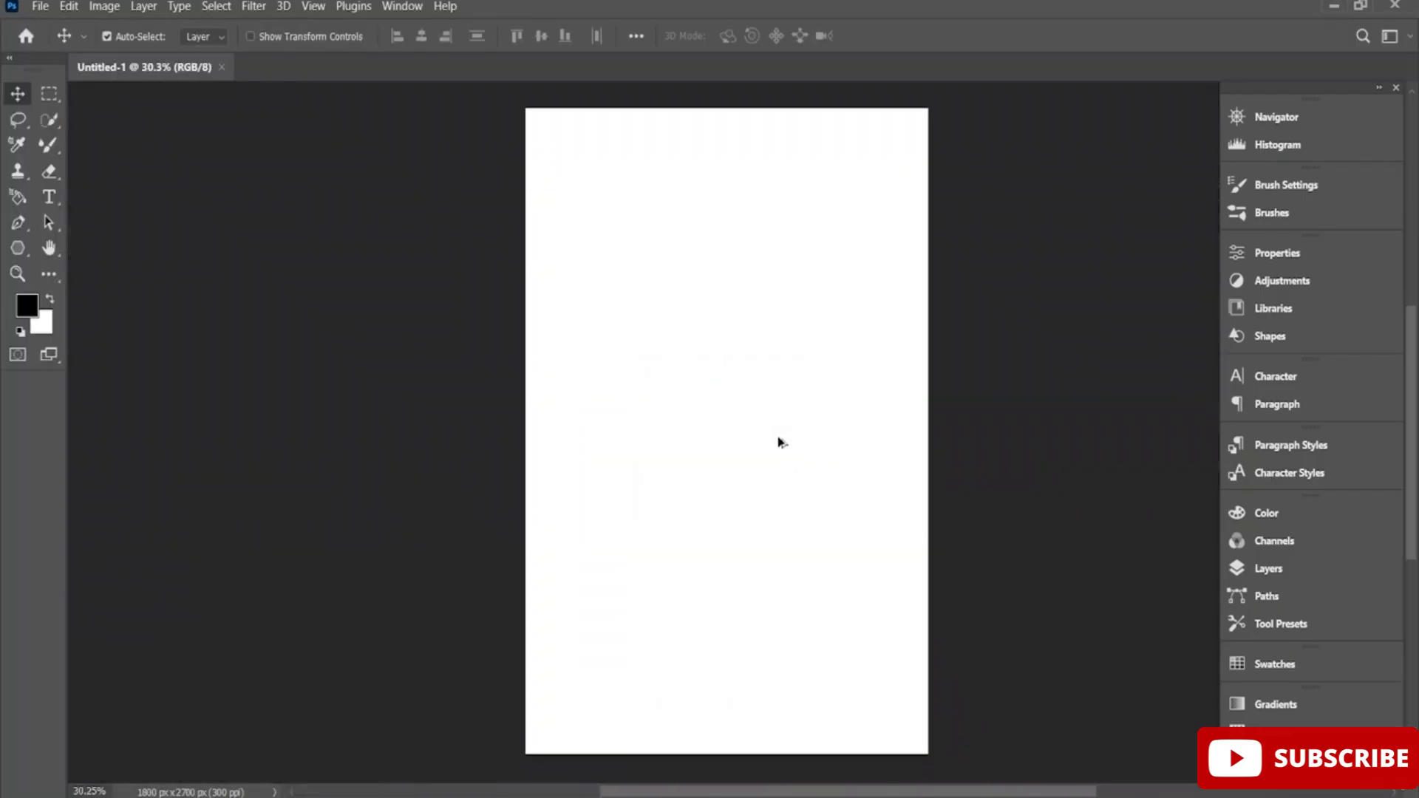
pyautogui.scroll(1, 780, 442)
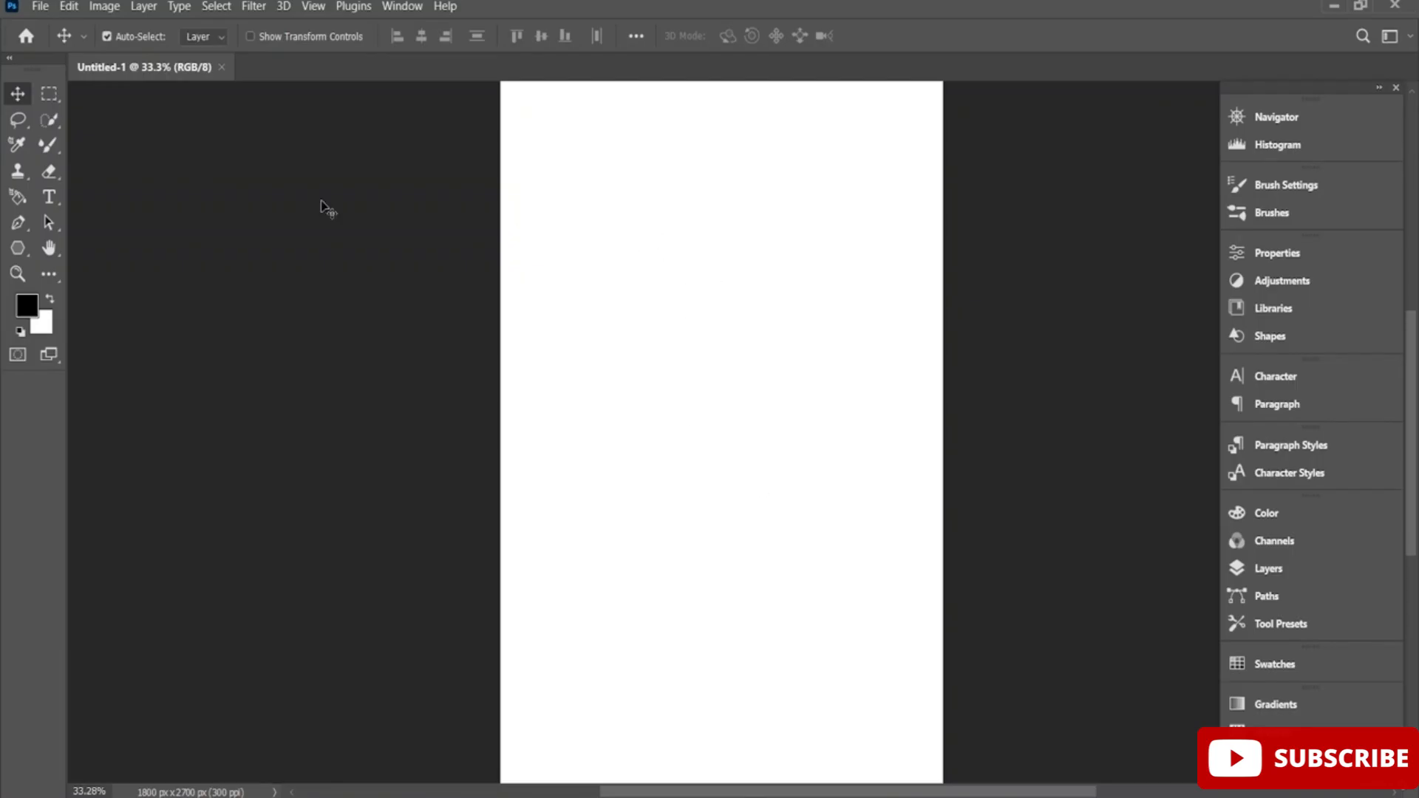
# Open the pink spray-paint image 13560893_5268927 from the PS folder.
pyautogui.click(41, 7)
pyautogui.click(83, 42)
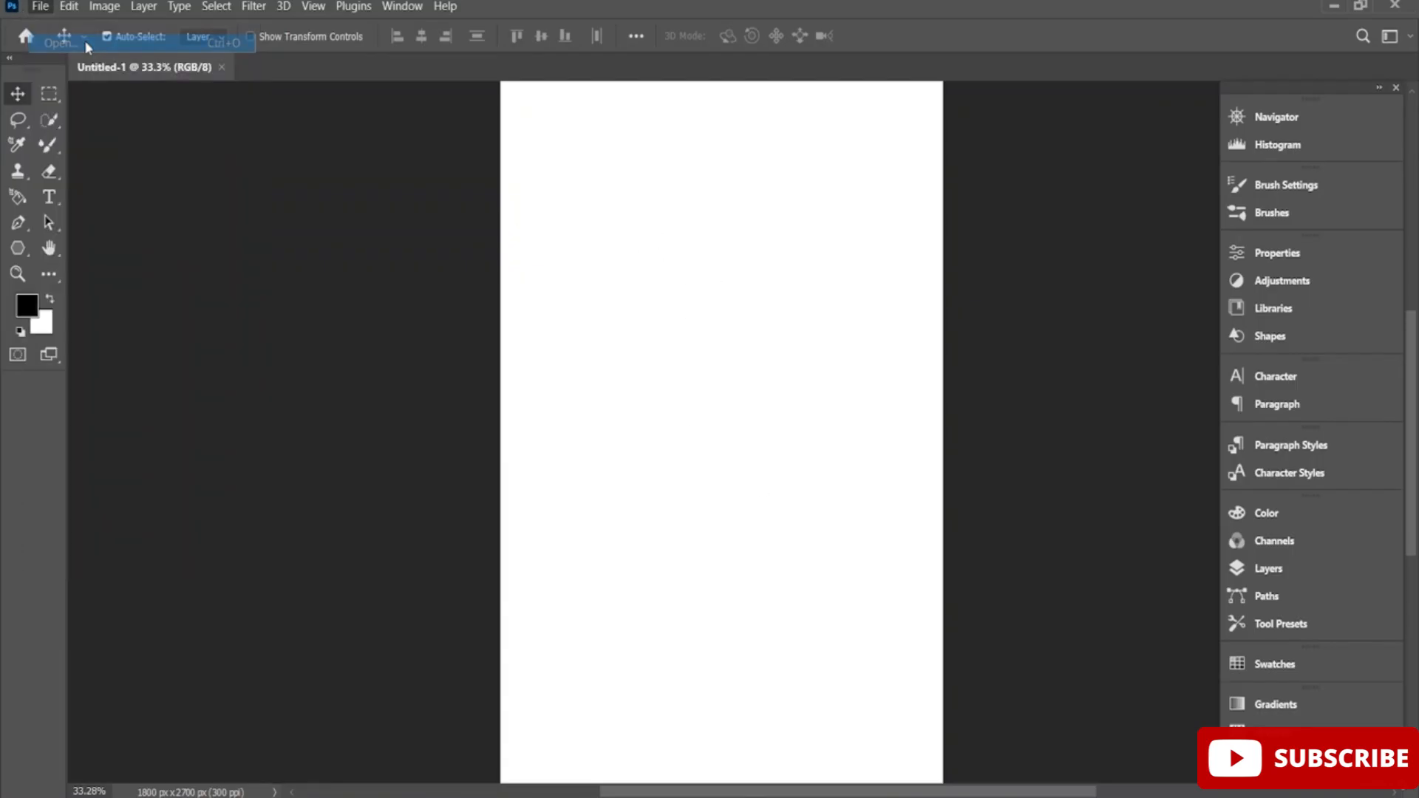
pyautogui.scroll(-5, 447, 272)
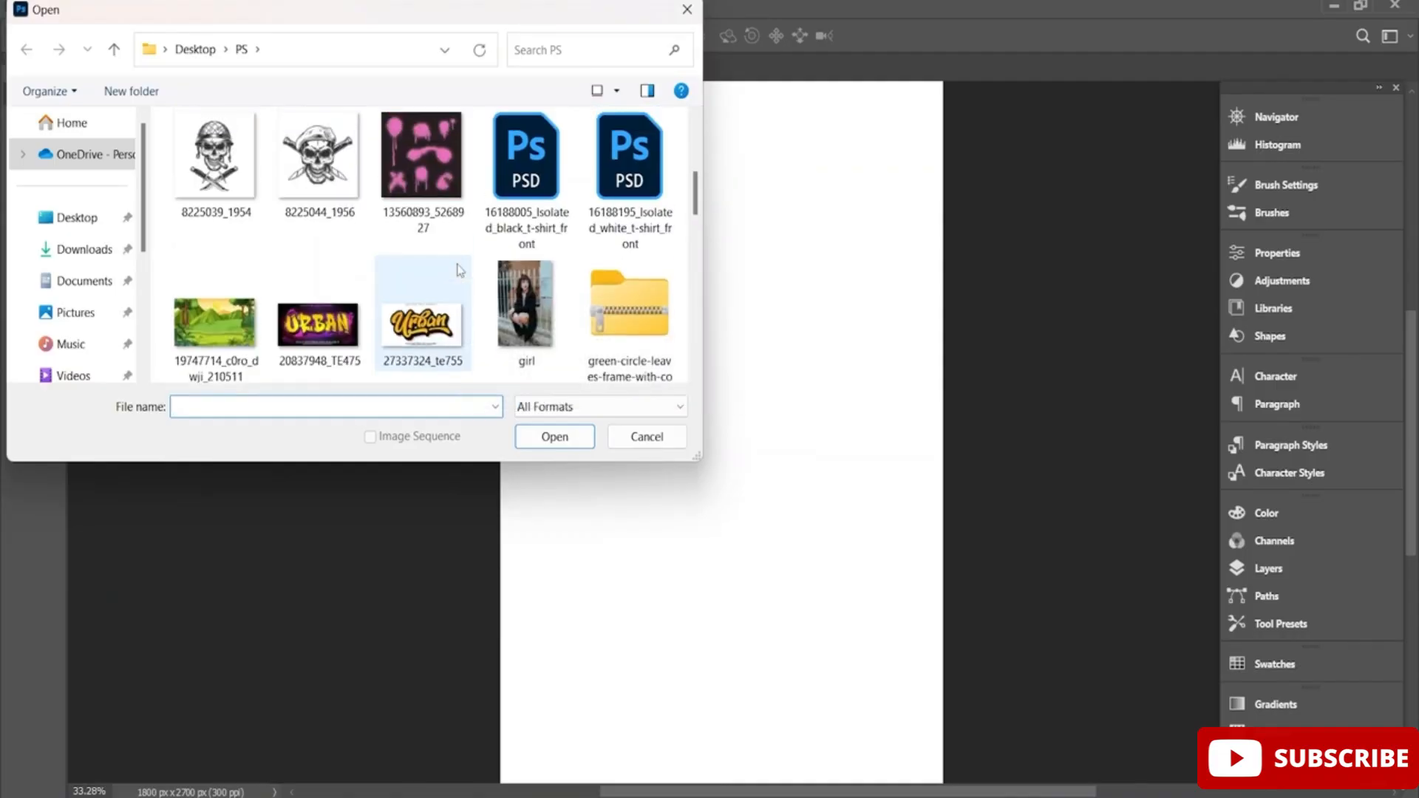
pyautogui.scroll(2, 457, 269)
pyautogui.scroll(-3, 459, 269)
pyautogui.scroll(4, 458, 269)
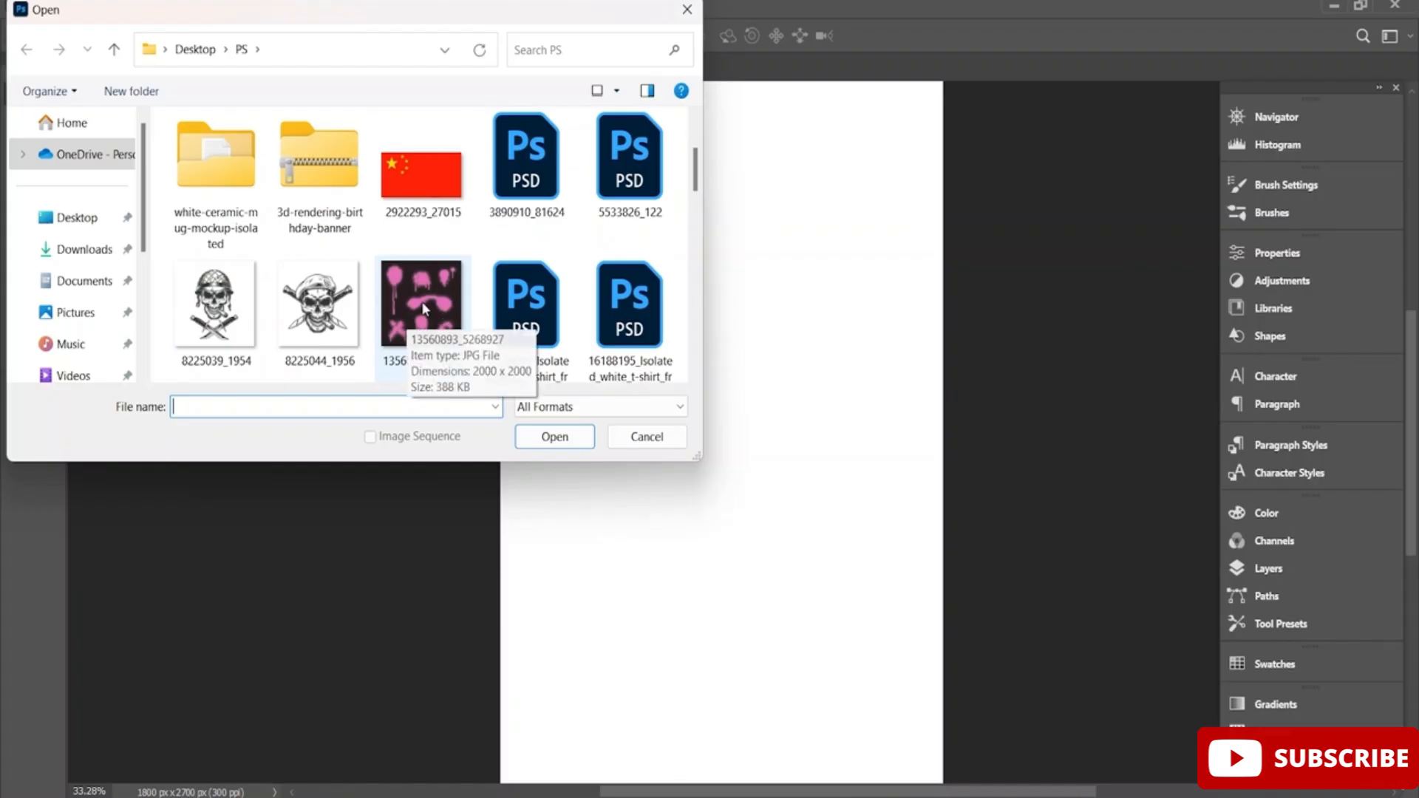
pyautogui.click(429, 341)
pyautogui.click(577, 438)
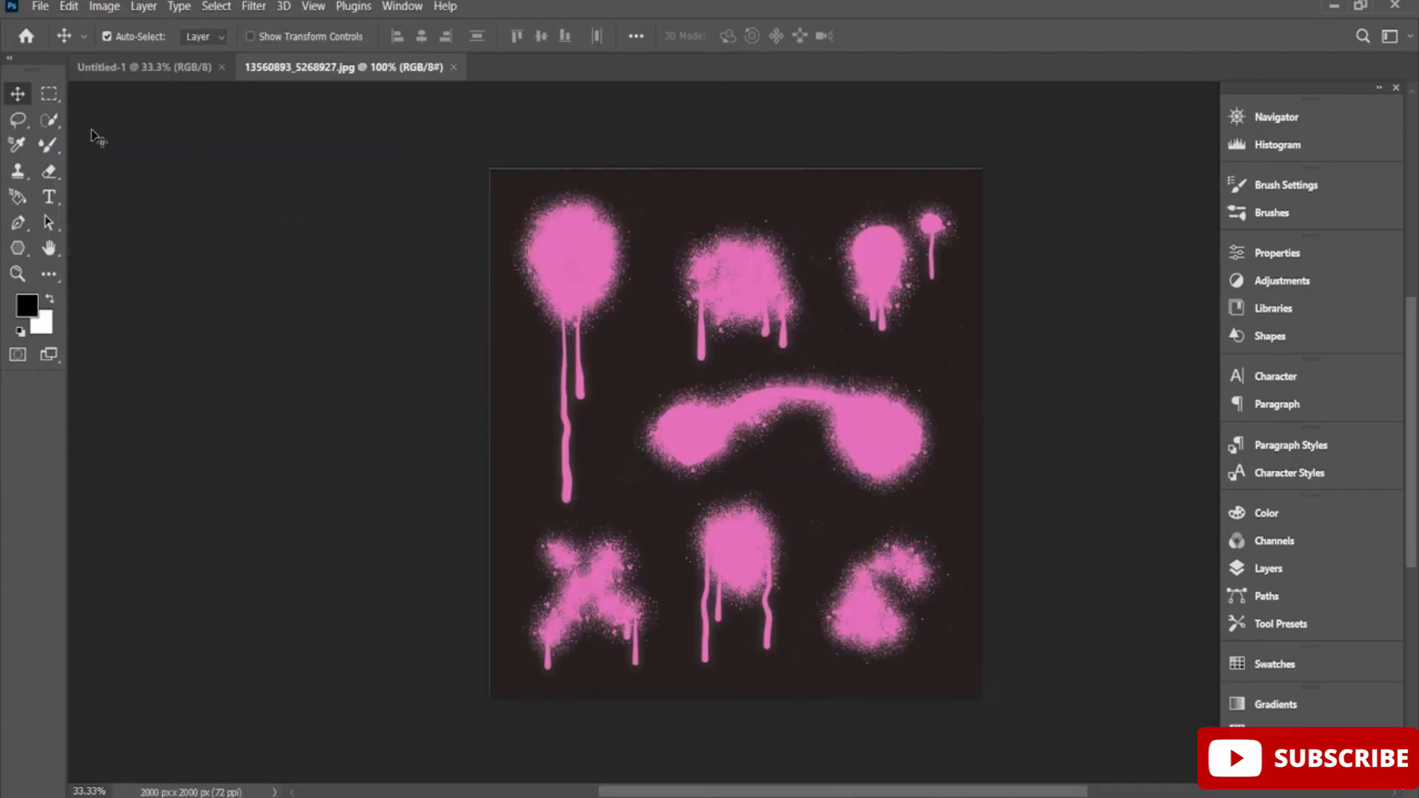
# Open the colourful paint splatter image 716304_02.jpg as another document.
pyautogui.click(96, 67)
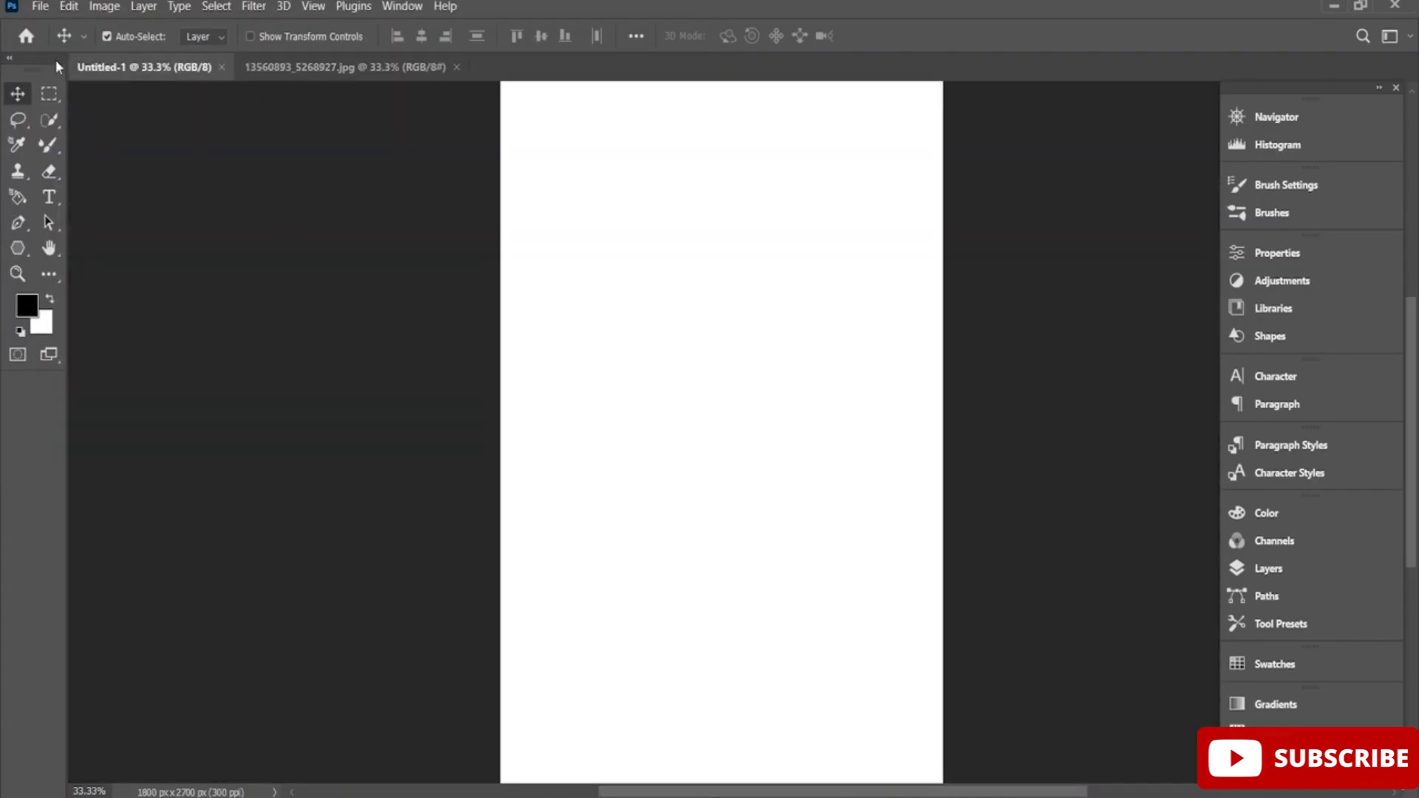
pyautogui.click(40, 6)
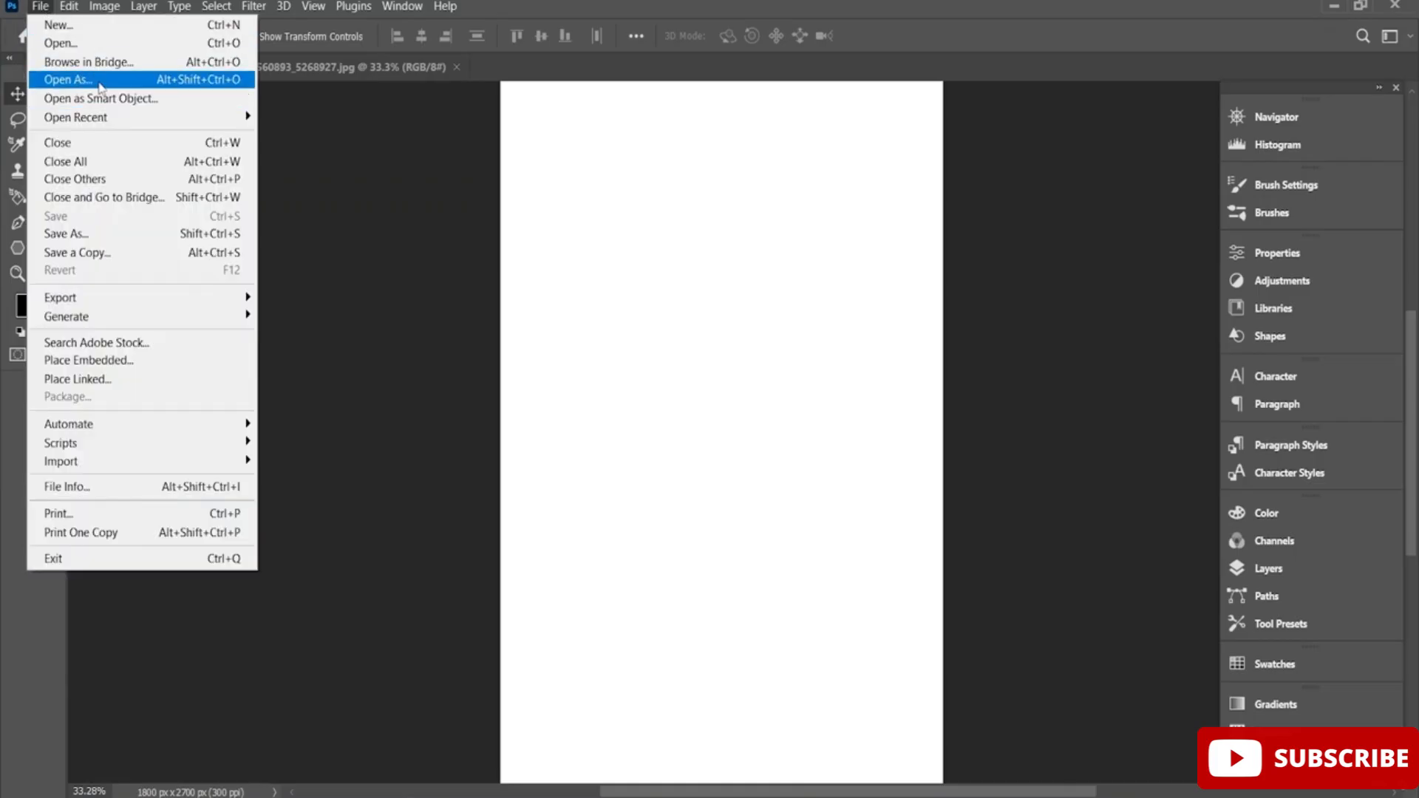
pyautogui.click(112, 42)
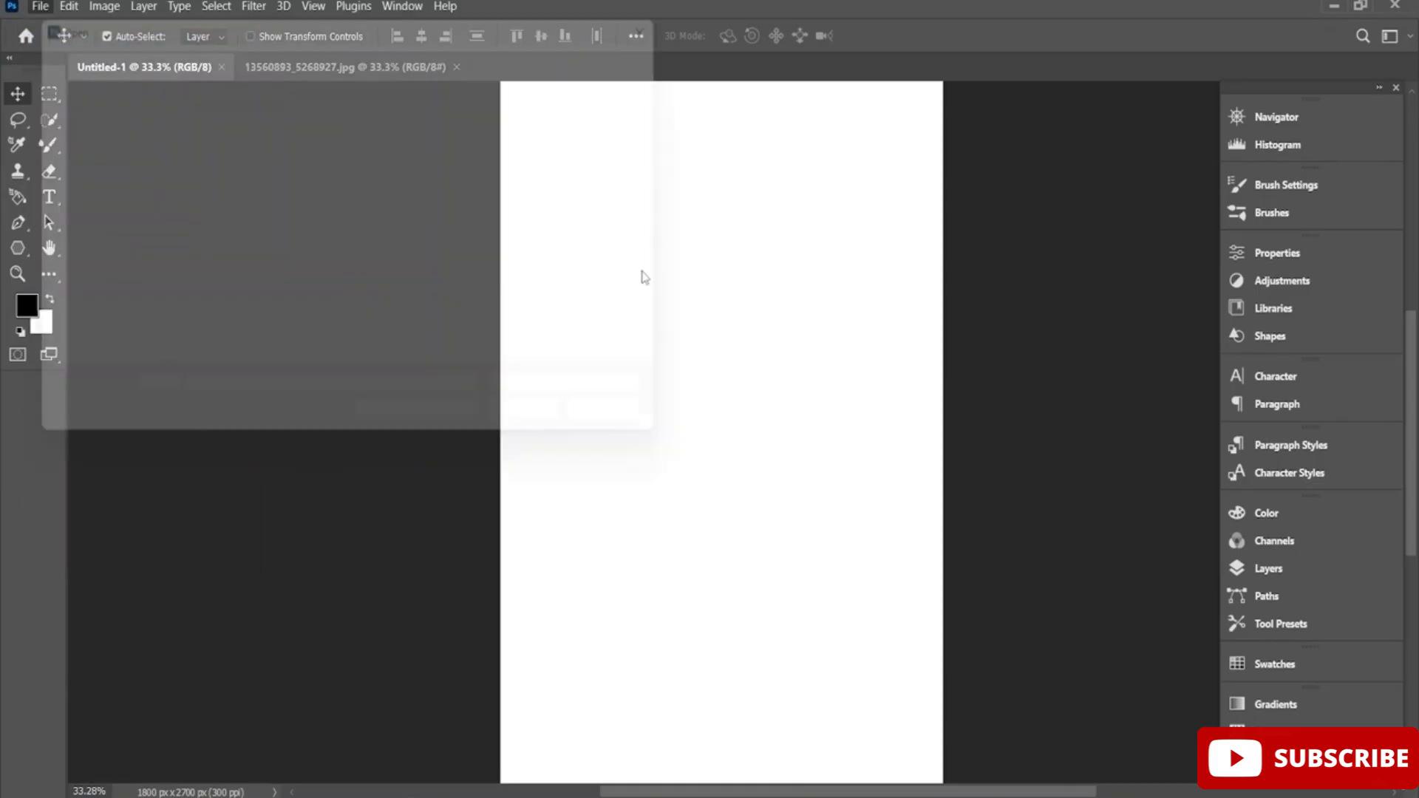
pyautogui.scroll(-8, 437, 232)
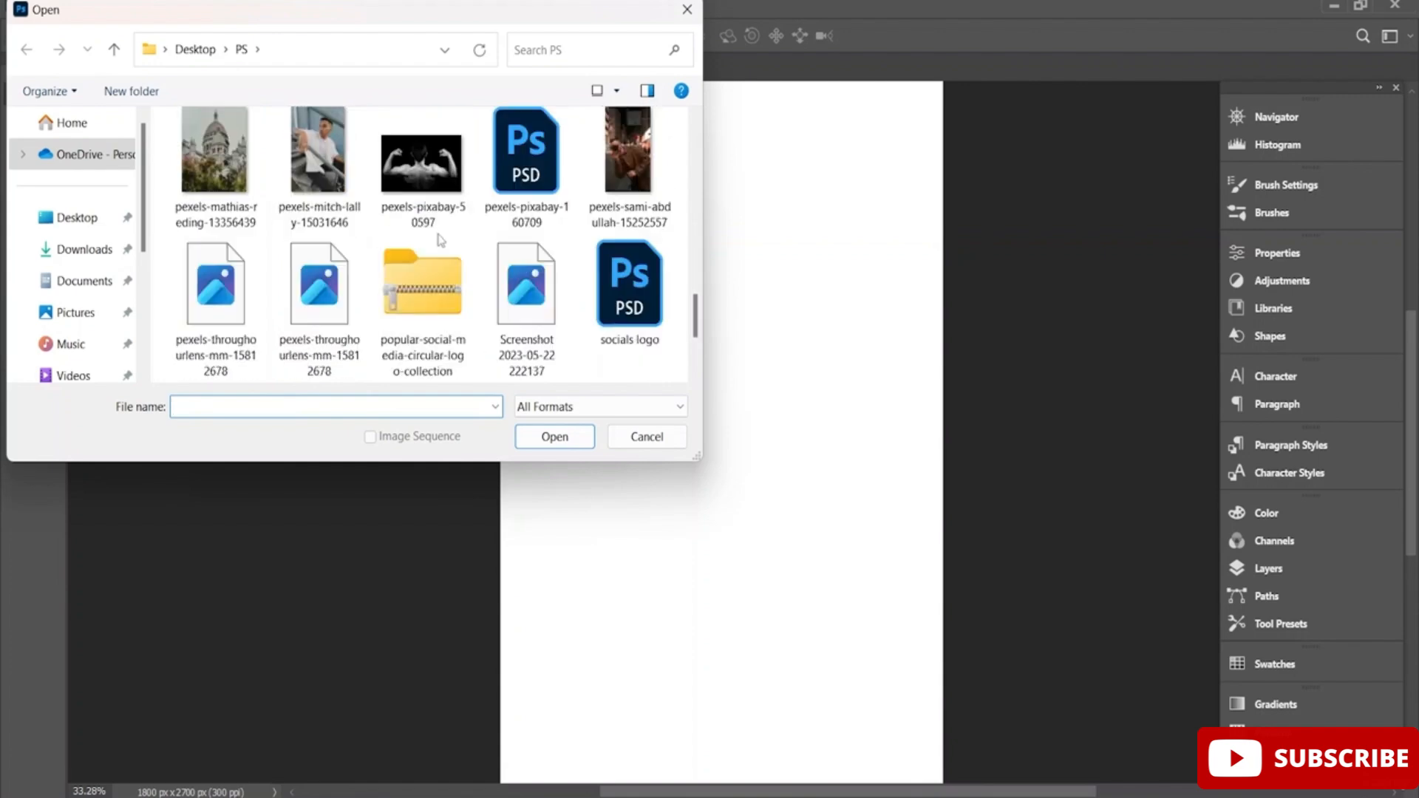
pyautogui.scroll(-2, 441, 239)
pyautogui.scroll(6, 441, 240)
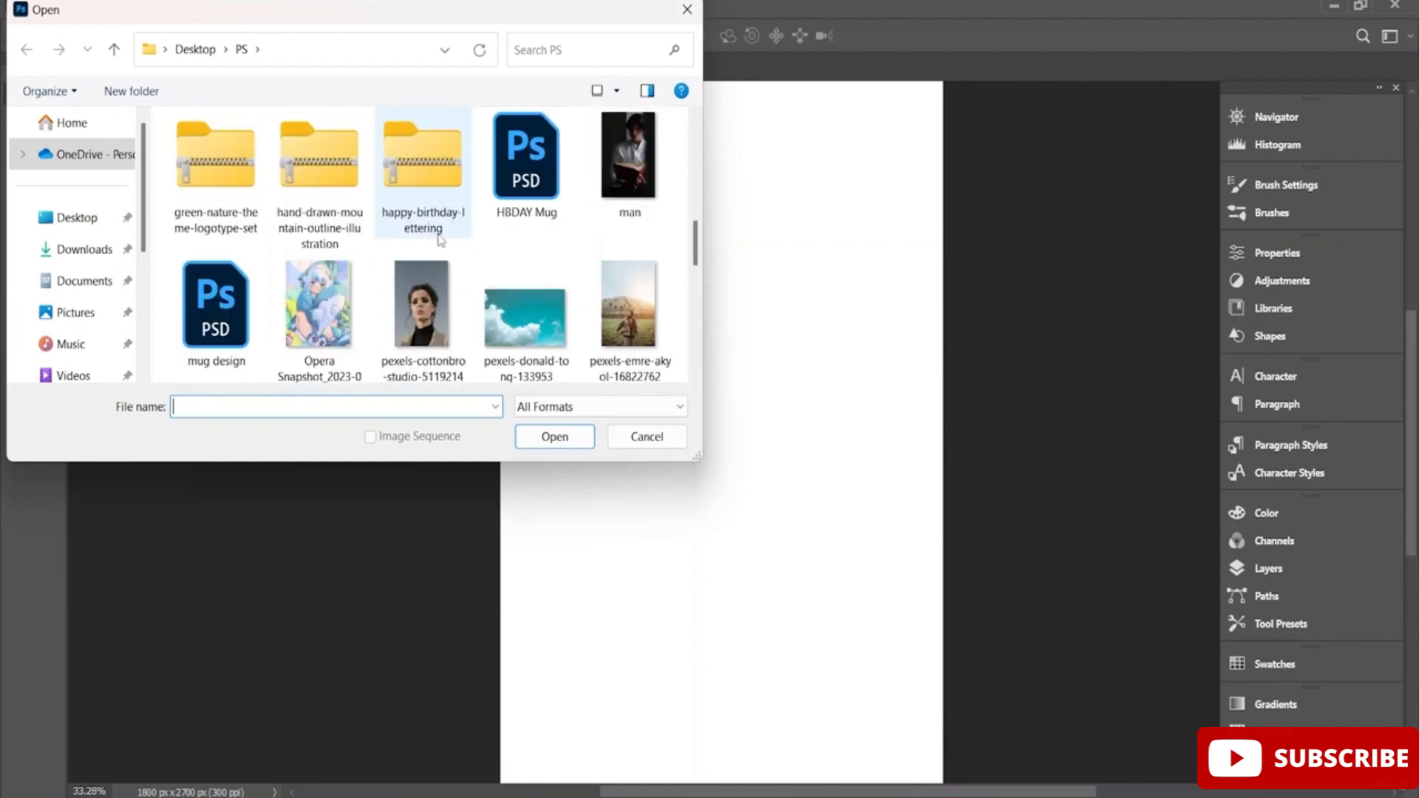
pyautogui.scroll(2, 441, 240)
pyautogui.scroll(1, 441, 239)
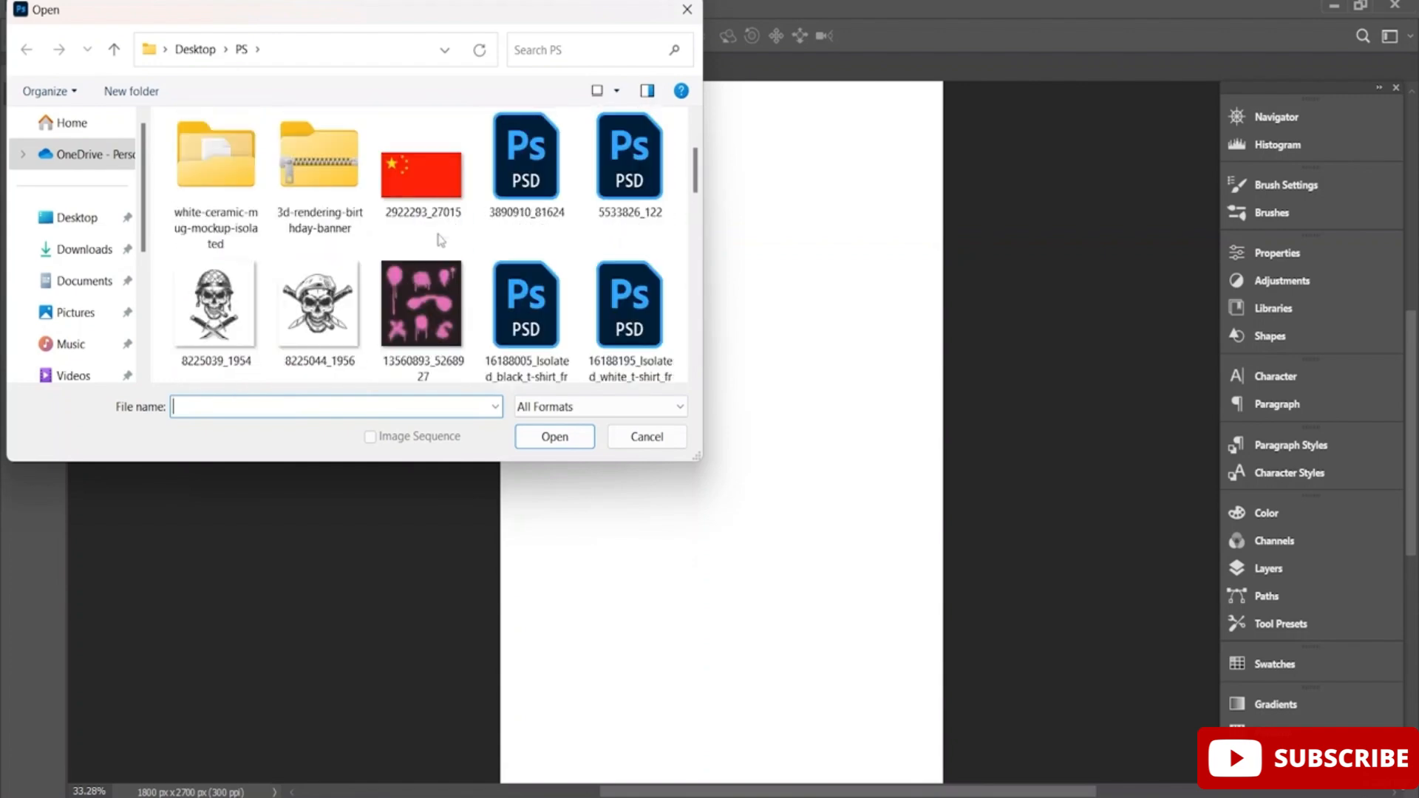
pyautogui.scroll(1, 441, 240)
pyautogui.scroll(-1, 440, 239)
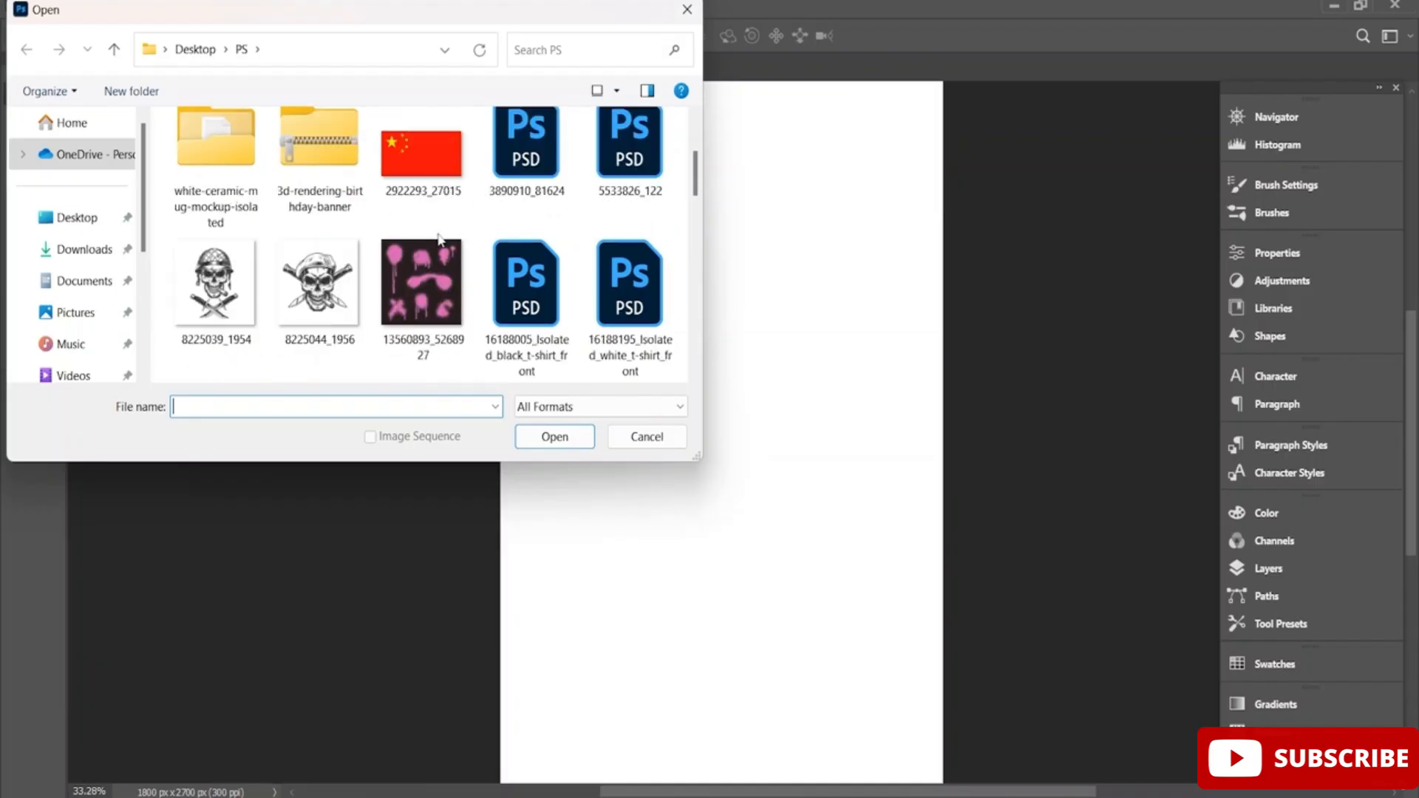
pyautogui.scroll(-4, 440, 239)
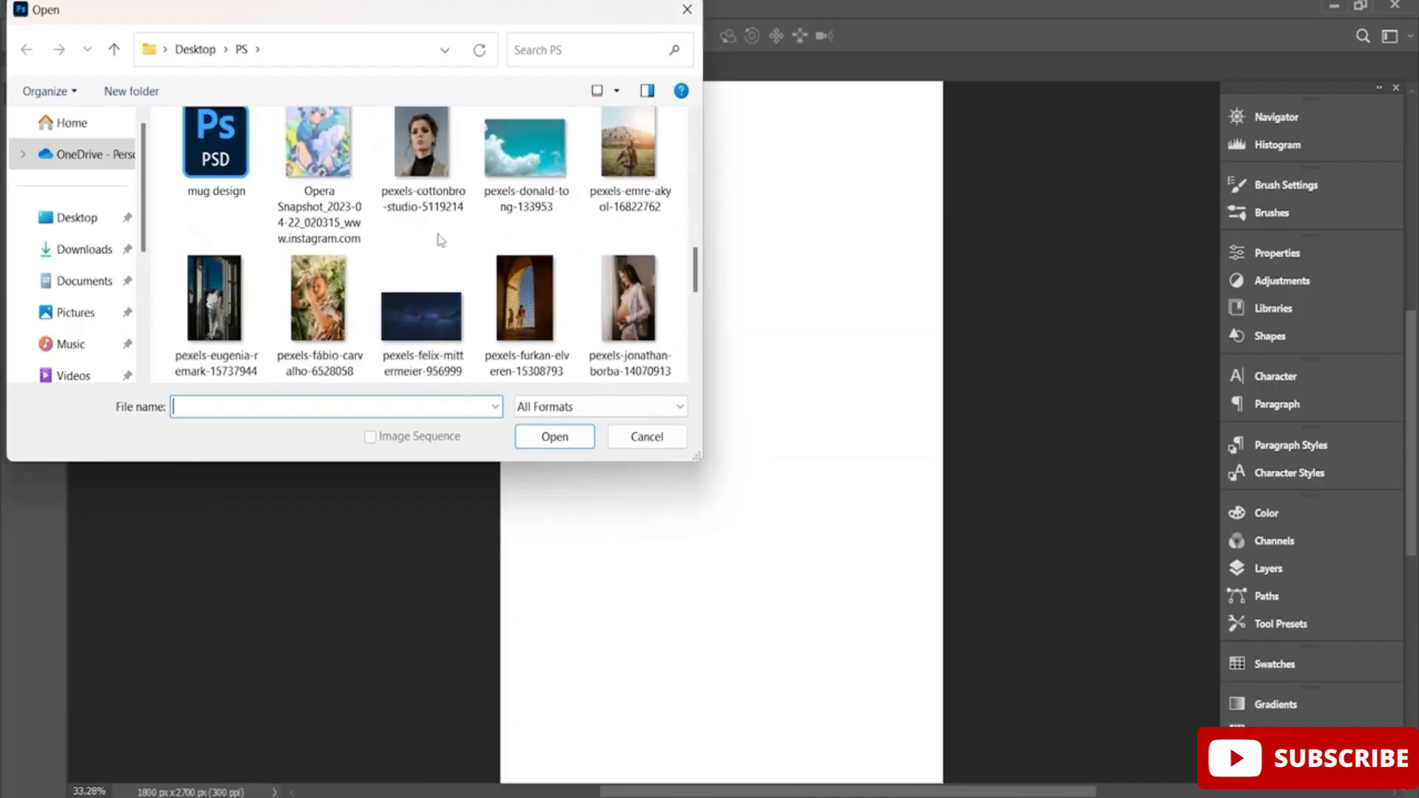
pyautogui.scroll(-1, 440, 240)
pyautogui.scroll(-3, 440, 239)
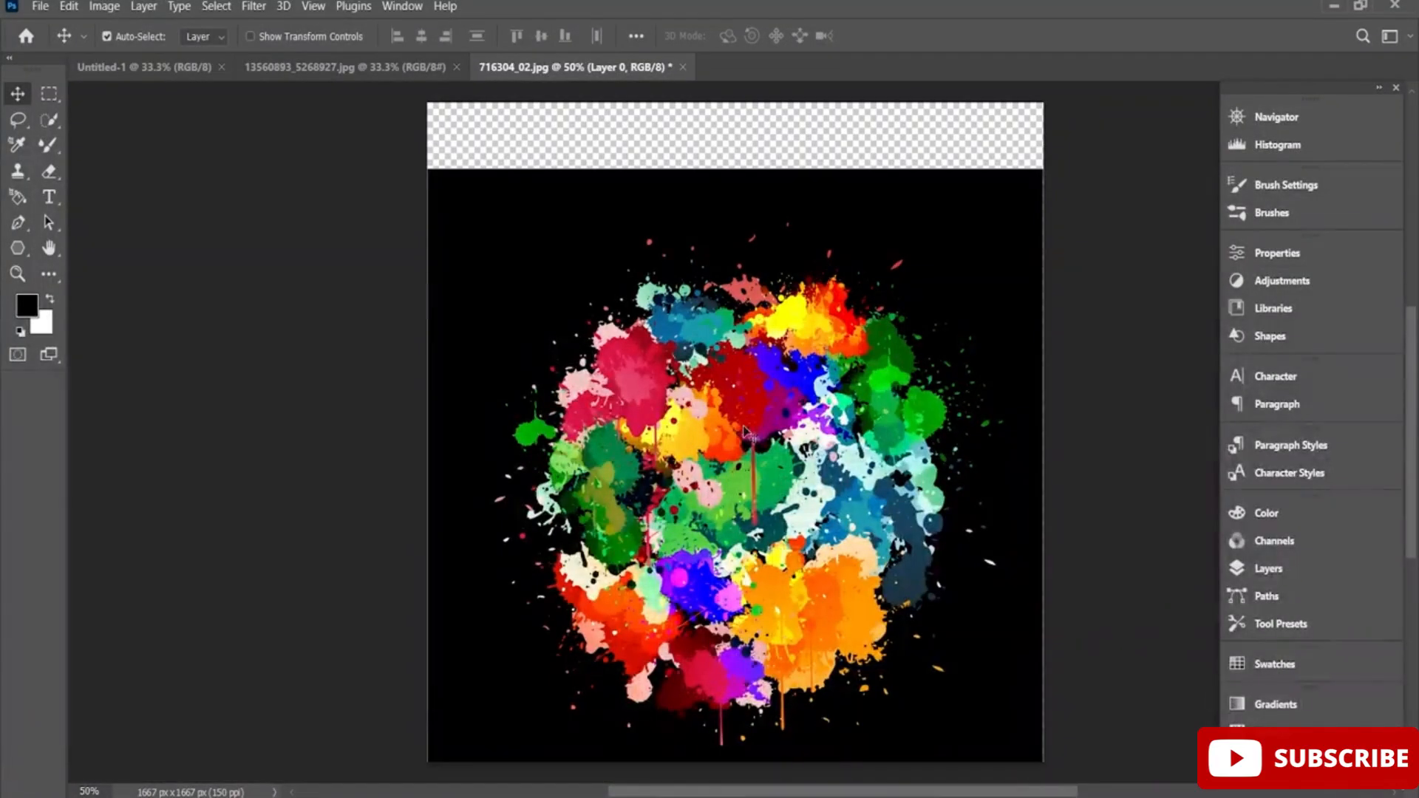
# Select the whole cluster of colourful splatters in 716304_02.jpg with the Quick Selection tool.
pyautogui.click(400, 67)
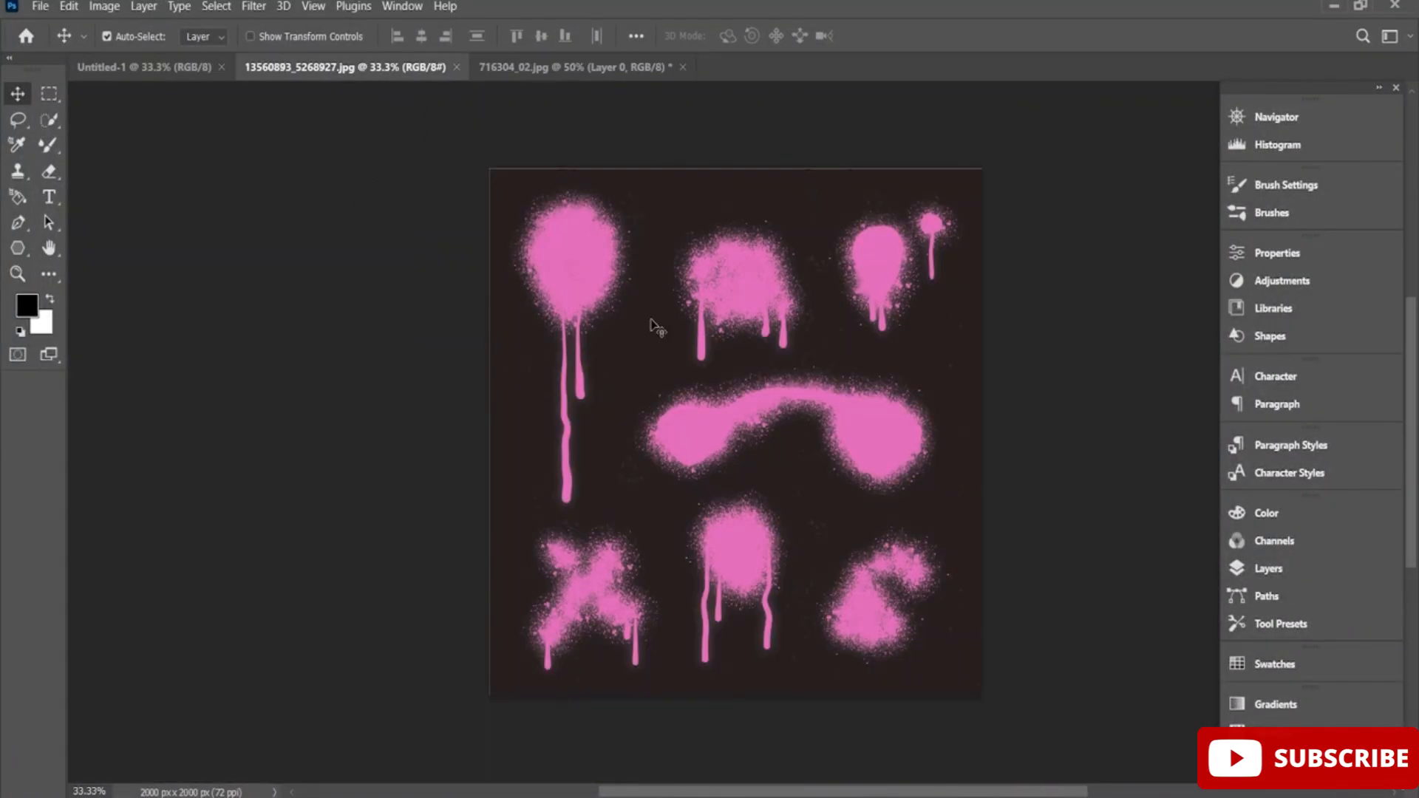
pyautogui.click(602, 67)
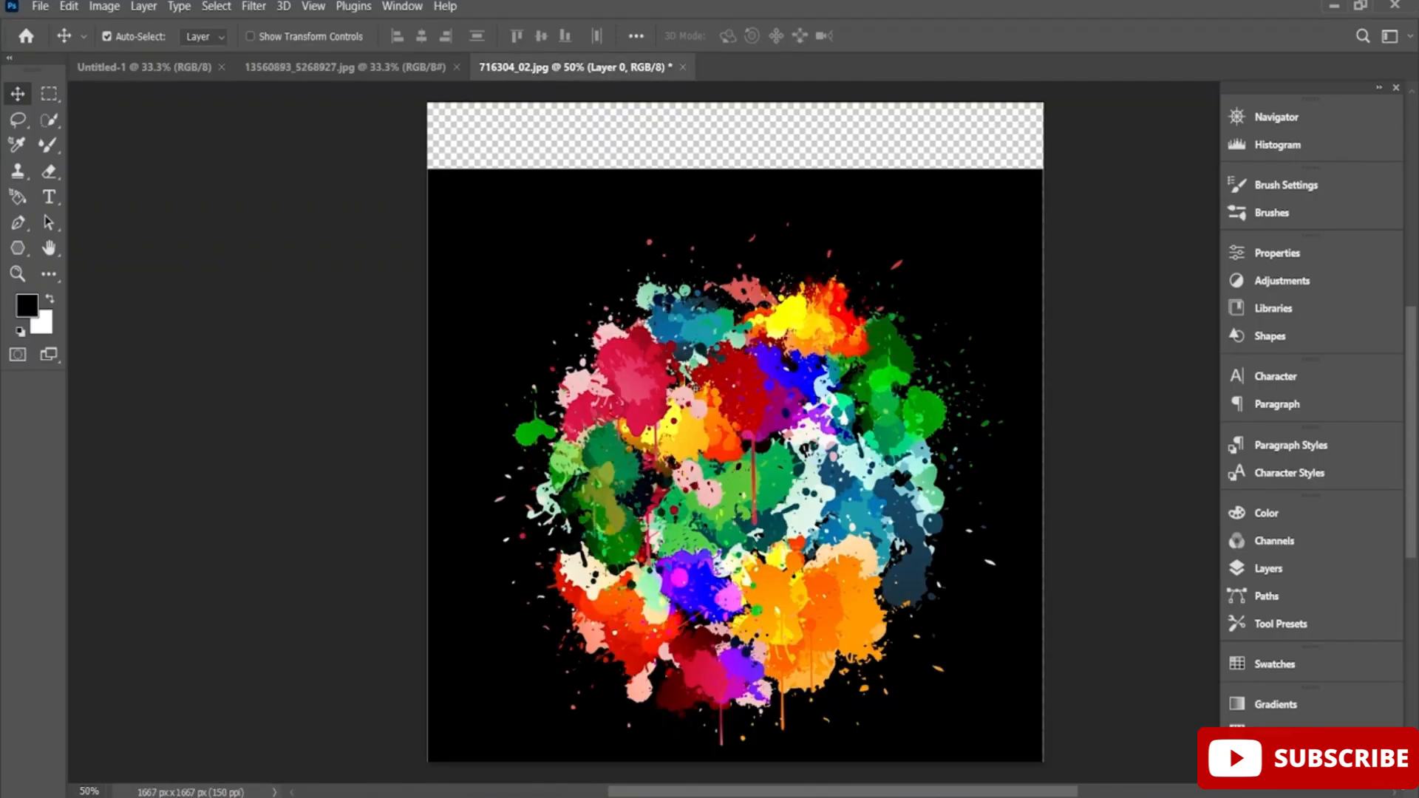
pyautogui.click(49, 120)
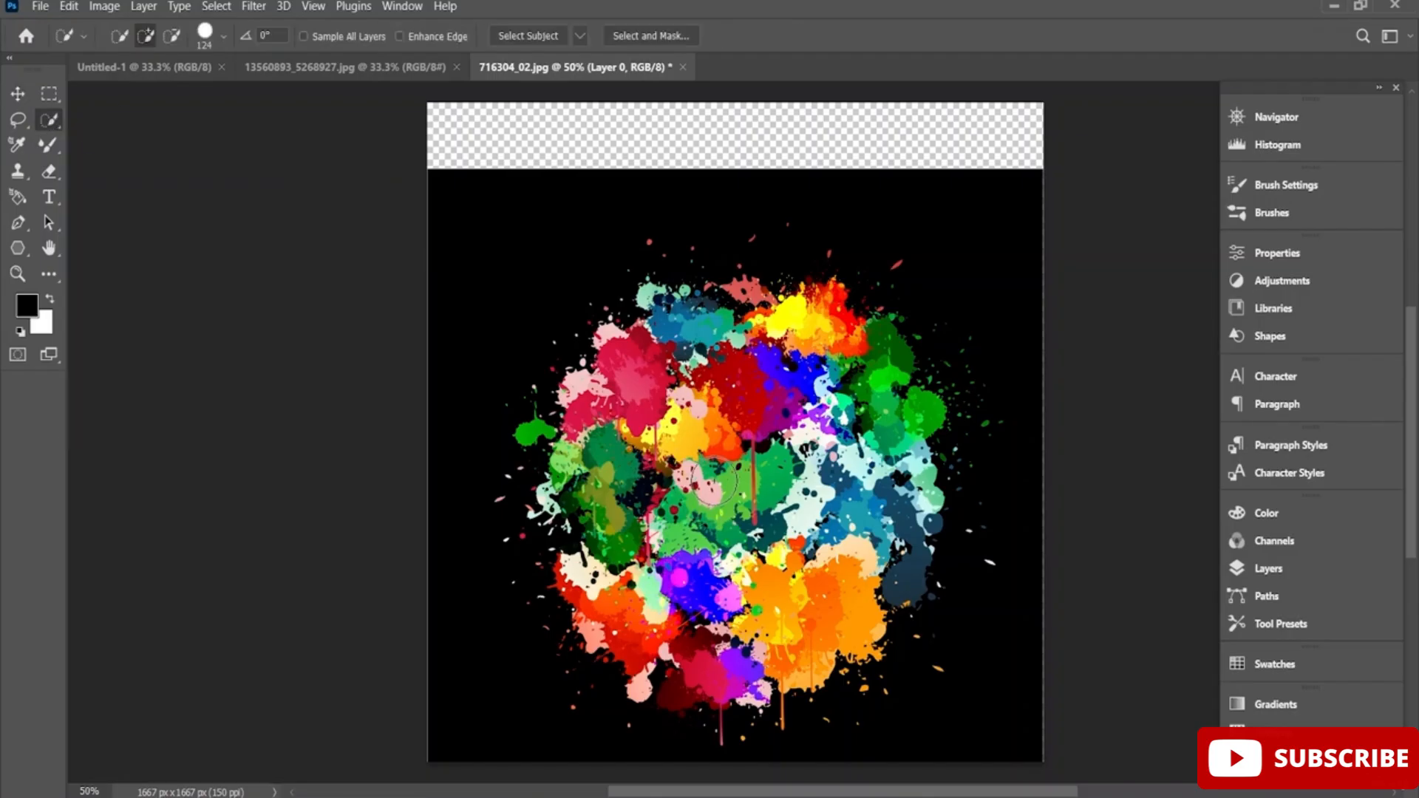
pyautogui.moveTo(720, 482)
pyautogui.mouseDown()
pyautogui.moveTo(782, 466)
pyautogui.moveTo(676, 411)
pyautogui.moveTo(646, 528)
pyautogui.moveTo(681, 588)
pyautogui.moveTo(708, 598)
pyautogui.moveTo(792, 600)
pyautogui.moveTo(872, 500)
pyautogui.mouseUp()
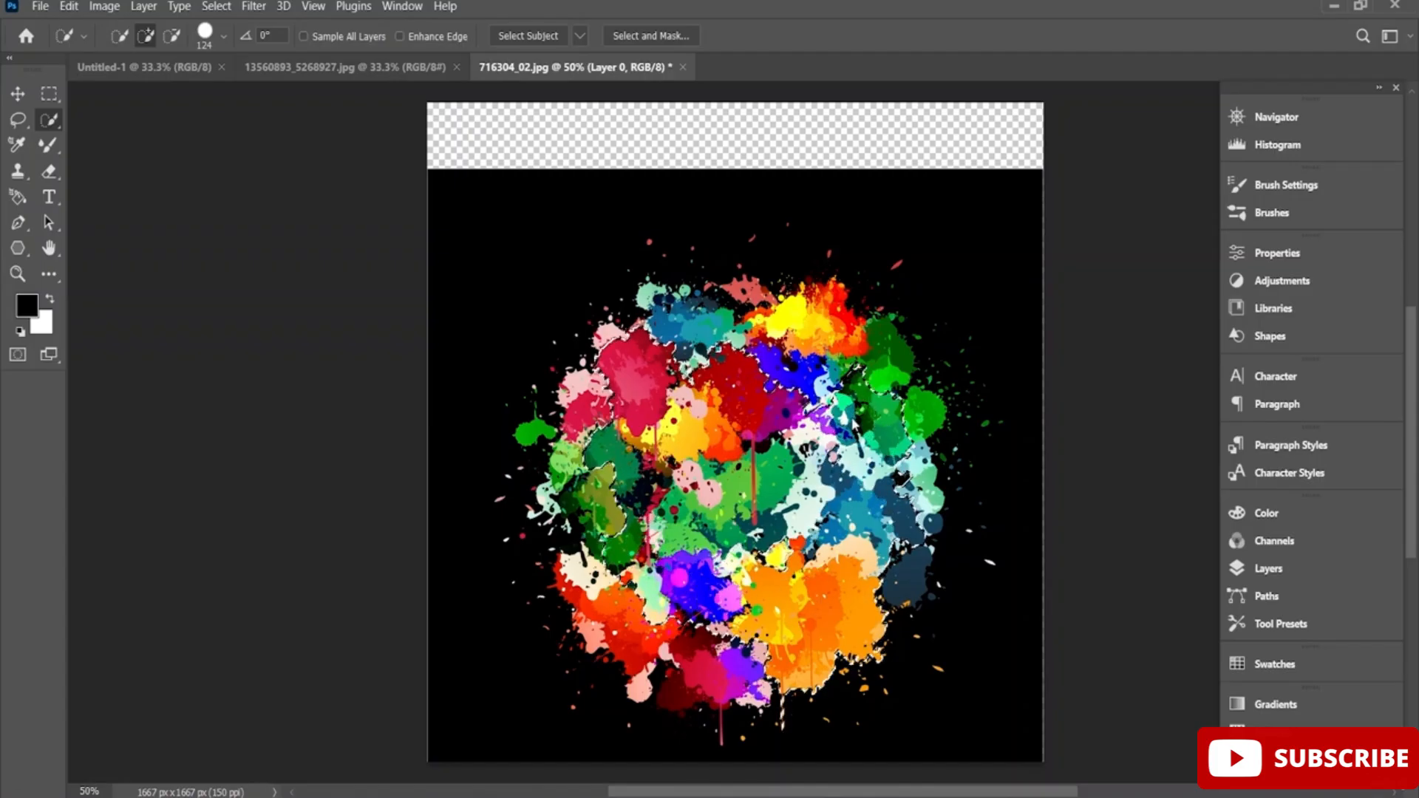
pyautogui.press('Delete')
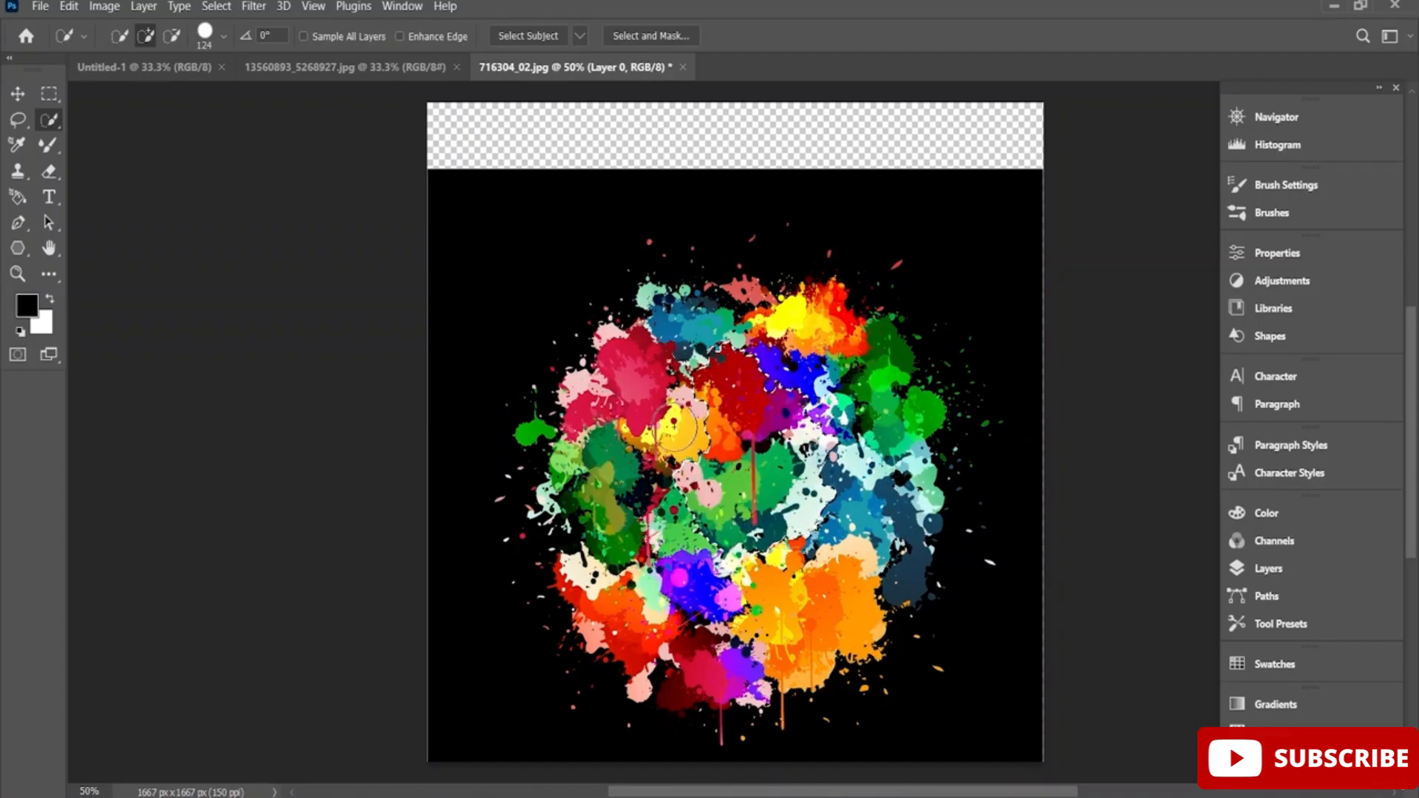
pyautogui.moveTo(634, 408)
pyautogui.mouseDown()
pyautogui.moveTo(611, 536)
pyautogui.moveTo(748, 610)
pyautogui.moveTo(705, 675)
pyautogui.moveTo(804, 655)
pyautogui.moveTo(894, 568)
pyautogui.moveTo(909, 427)
pyautogui.moveTo(893, 427)
pyautogui.moveTo(859, 346)
pyautogui.moveTo(814, 309)
pyautogui.moveTo(674, 326)
pyautogui.moveTo(649, 300)
pyautogui.moveTo(665, 318)
pyautogui.moveTo(576, 435)
pyautogui.moveTo(551, 435)
pyautogui.moveTo(545, 455)
pyautogui.moveTo(580, 484)
pyautogui.moveTo(584, 534)
pyautogui.mouseUp()
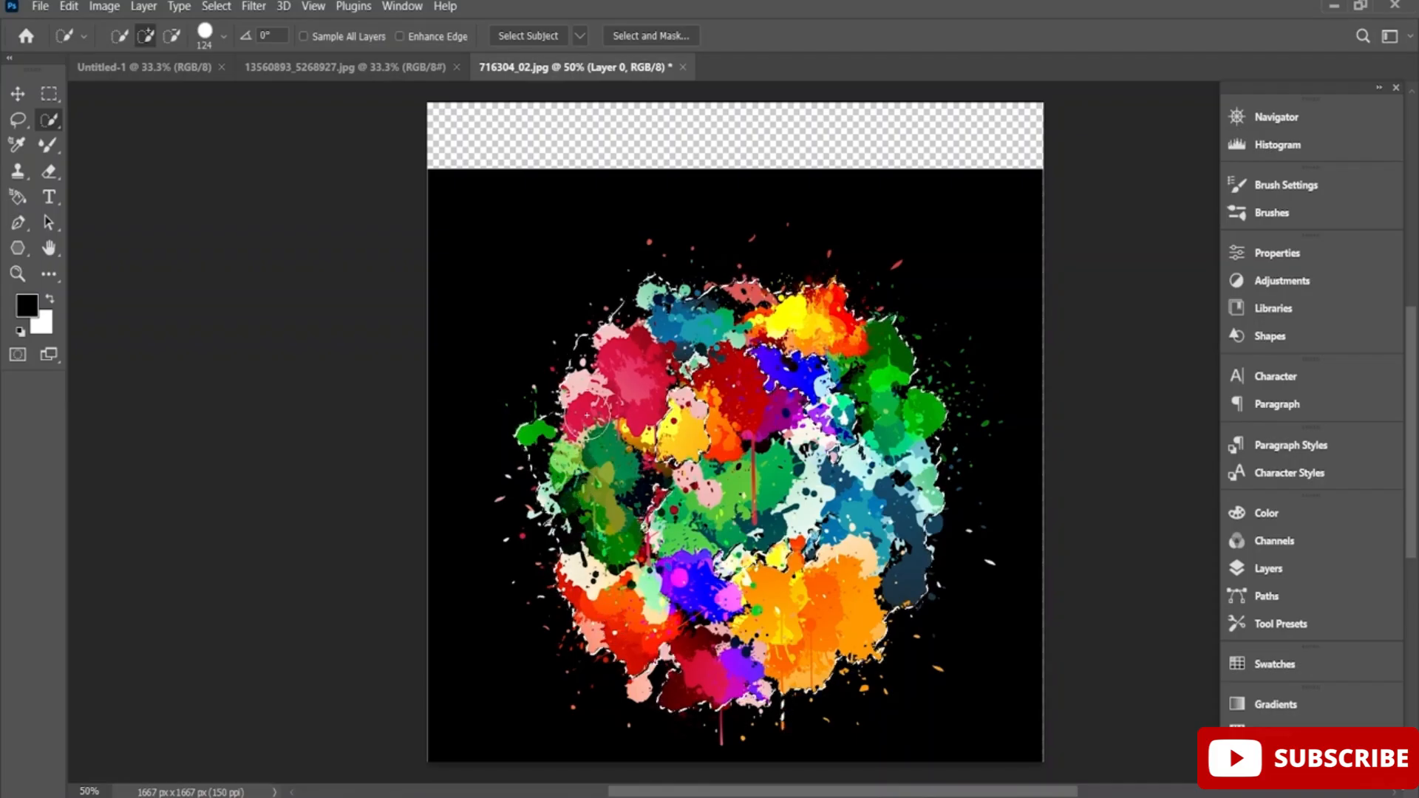
# Reduce the Quick Selection brush to 22 px and refine the splatter selection's edges, subtracting unwanted black areas.
pyautogui.click(225, 36)
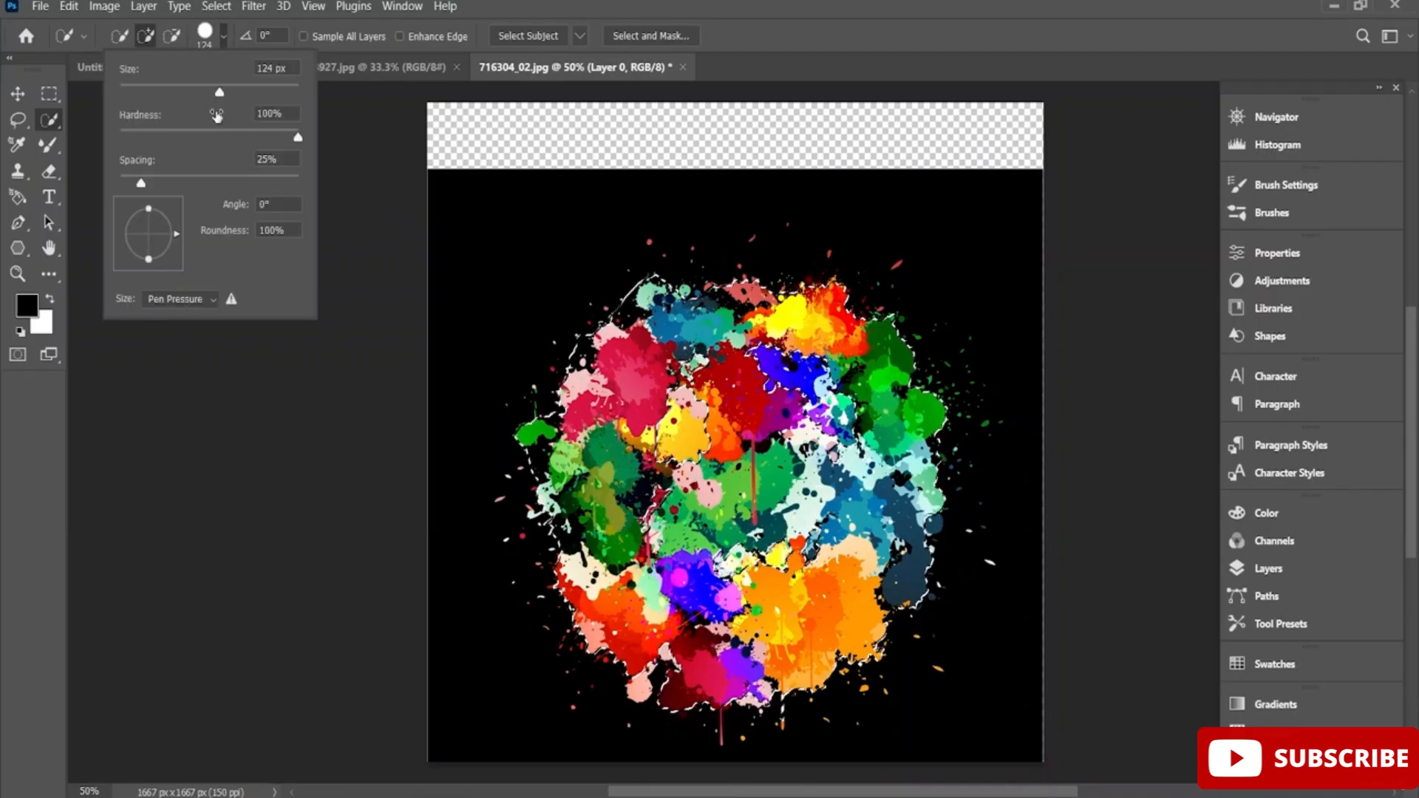
pyautogui.moveTo(219, 95); pyautogui.dragTo(139, 98)
pyautogui.click(655, 482)
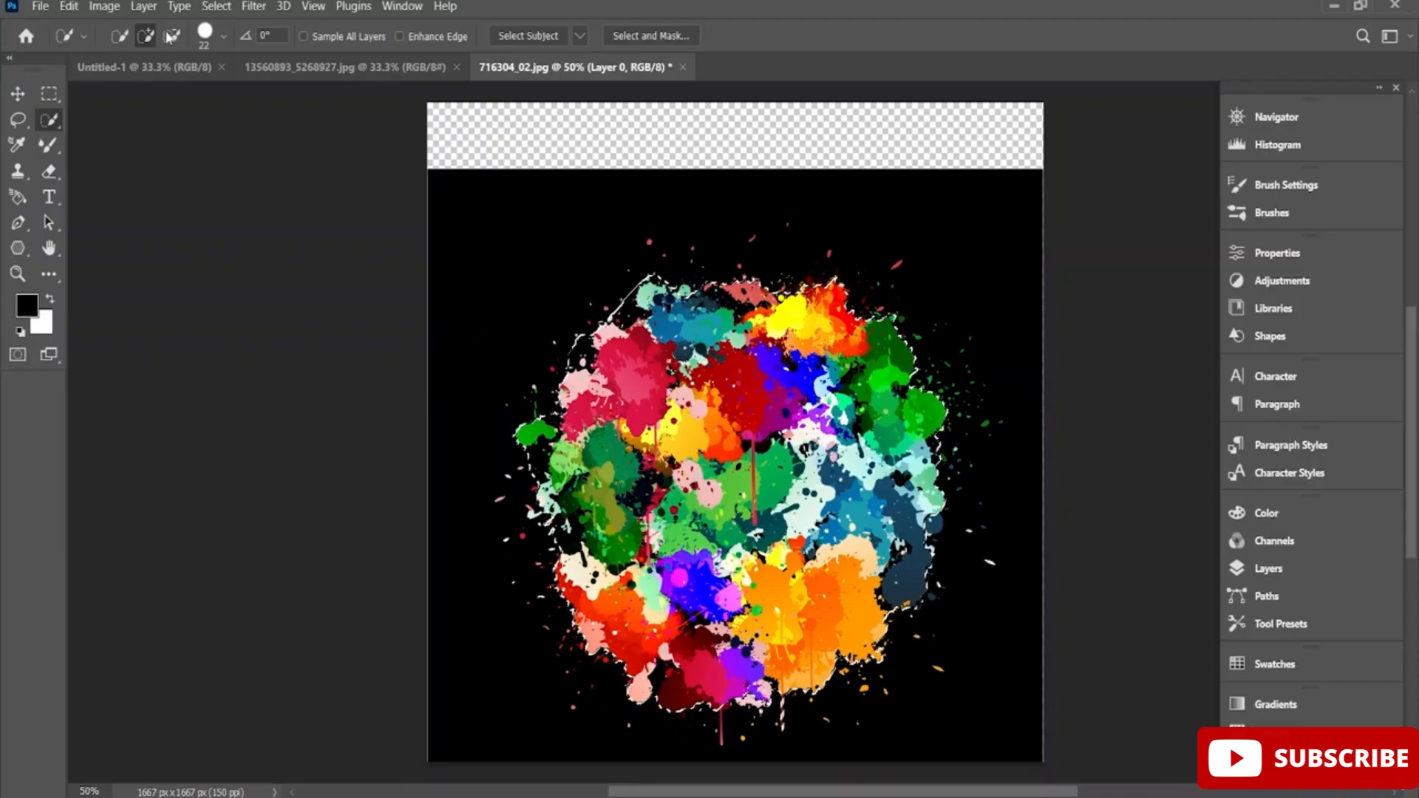
pyautogui.click(171, 36)
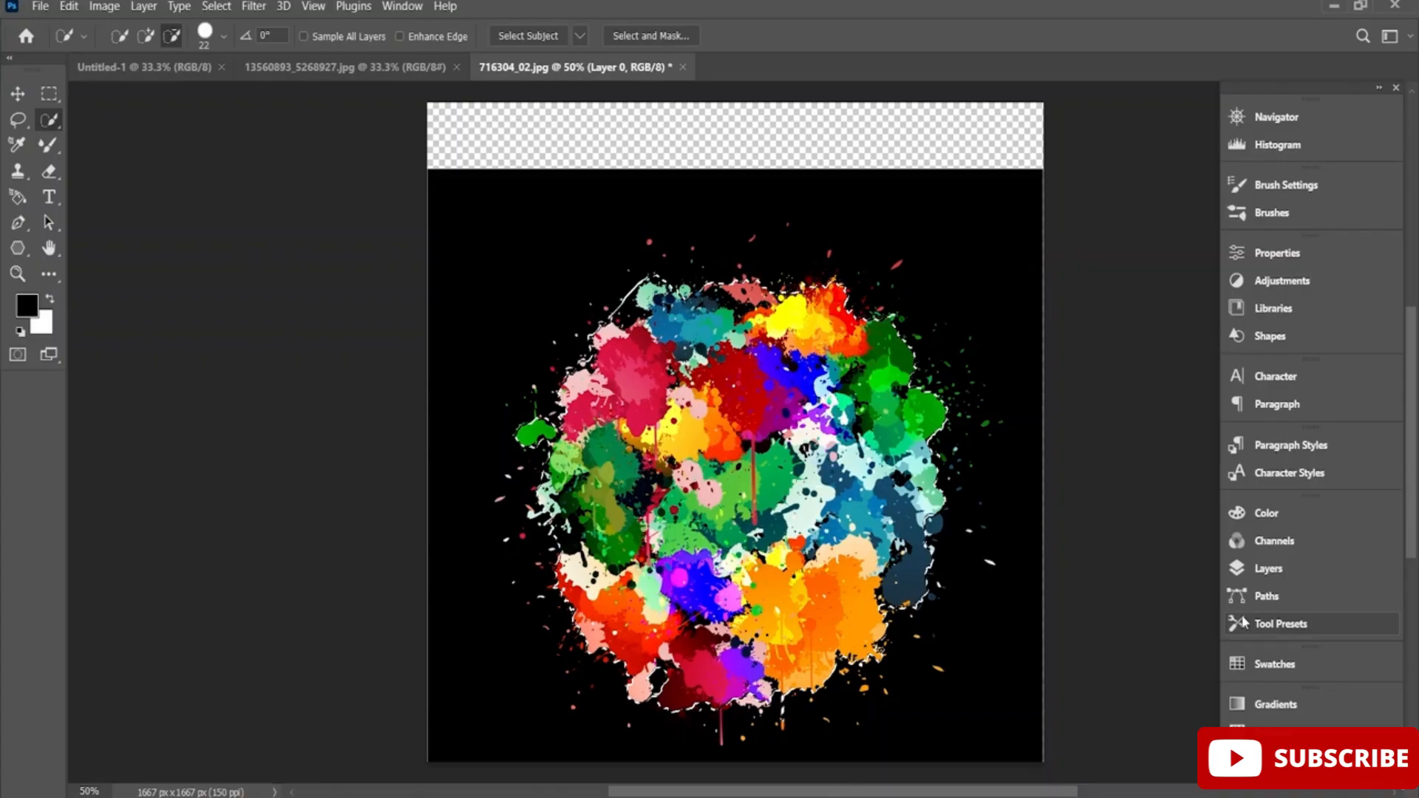
# Mask Layer 0 to the splatter selection and copy the cut-out into the middle of the blank 6 x 9 inch document.
pyautogui.click(1275, 570)
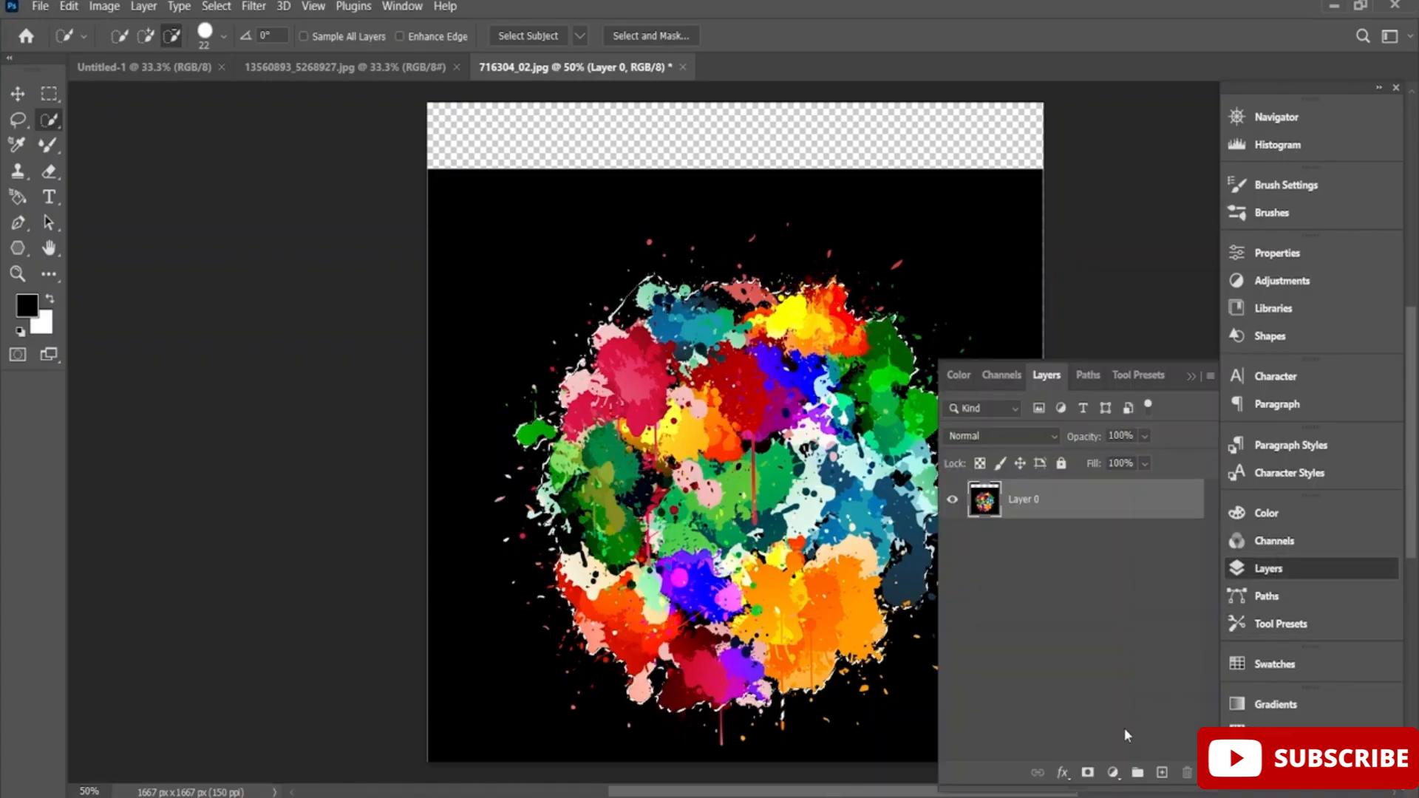
pyautogui.click(1087, 773)
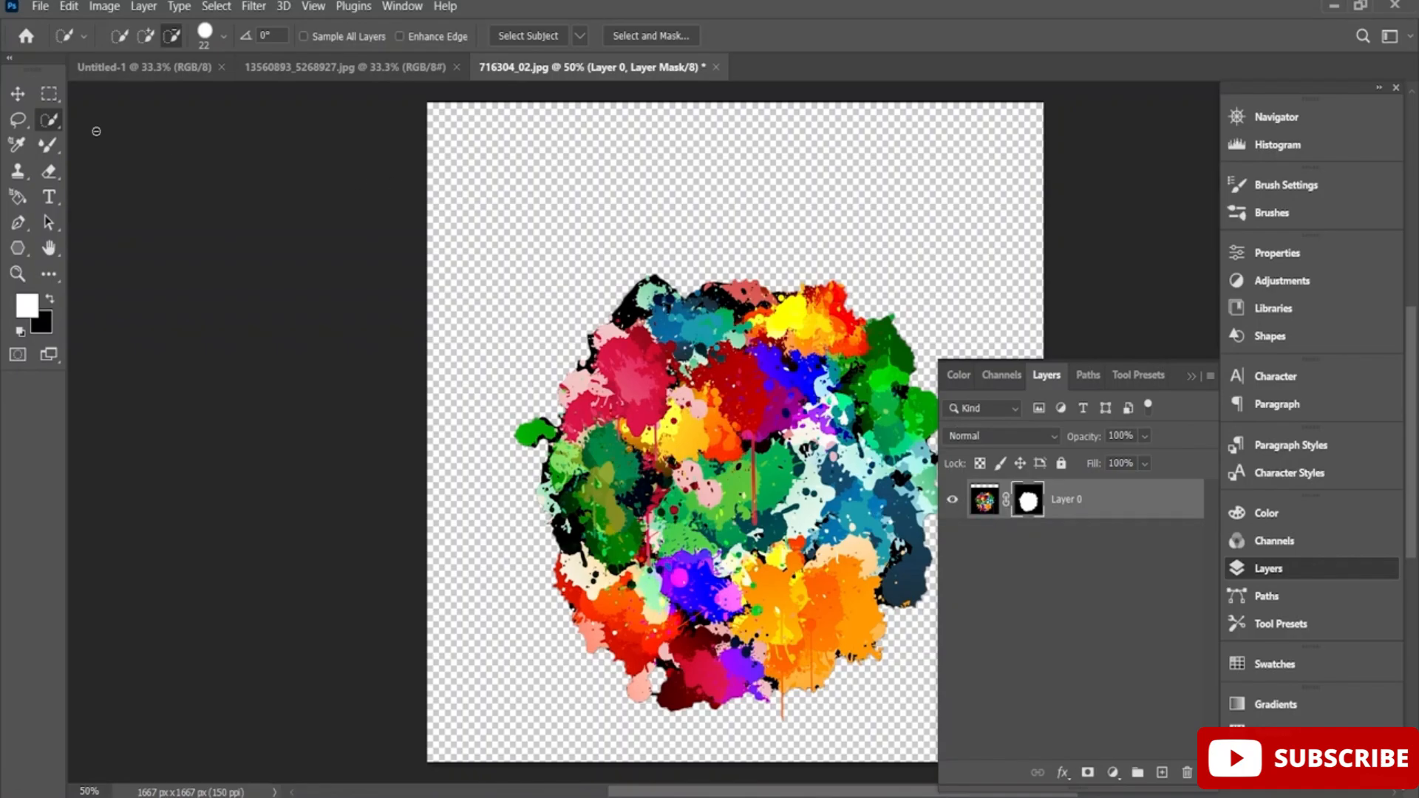
pyautogui.click(13, 103)
pyautogui.moveTo(693, 417)
pyautogui.mouseDown()
pyautogui.moveTo(285, 136)
pyautogui.moveTo(159, 69)
pyautogui.moveTo(643, 384)
pyautogui.moveTo(741, 425)
pyautogui.mouseUp()
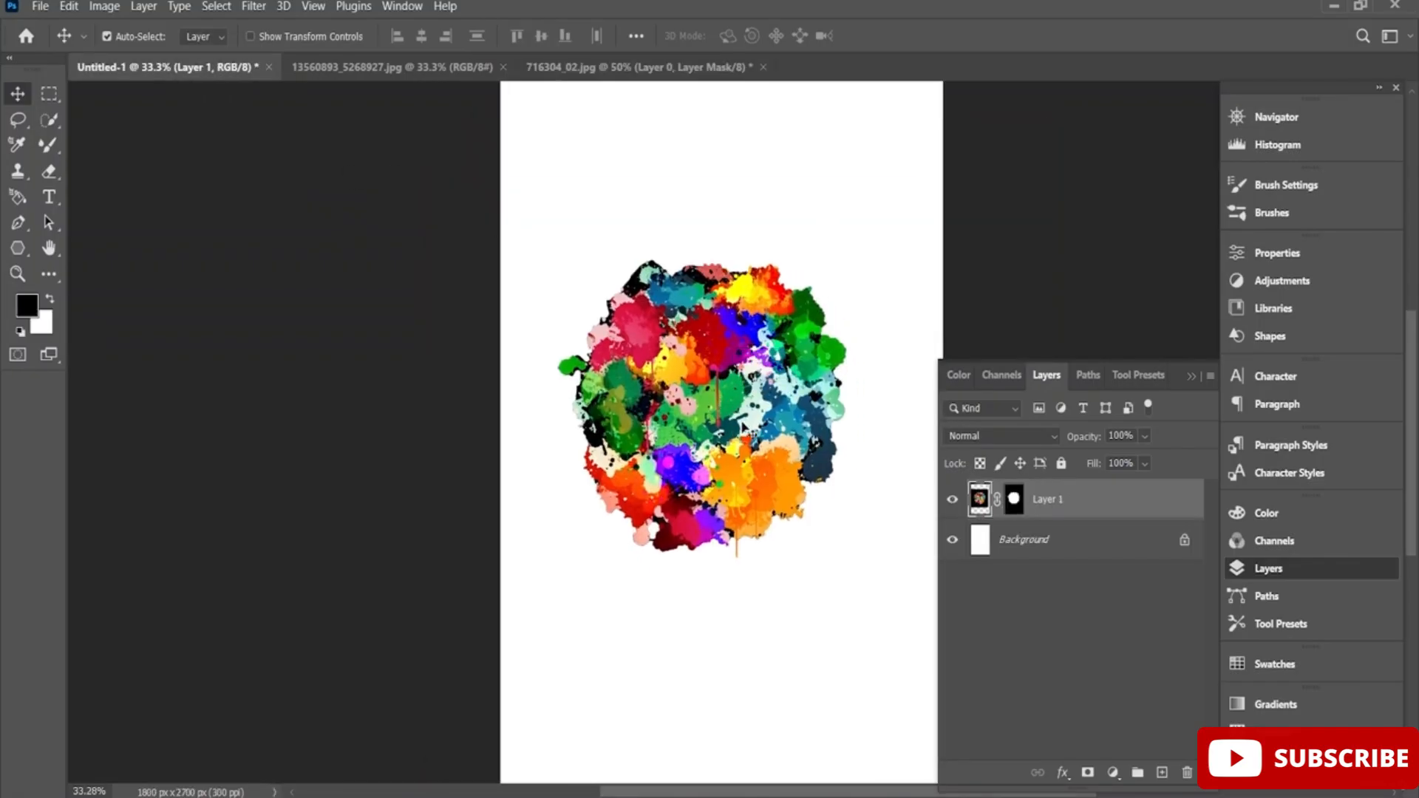
# Scale the splatter cut-out to about 140% and centre it horizontally on the 6 x 9 inch canvas.
pyautogui.hotkey('ctrl', 't')
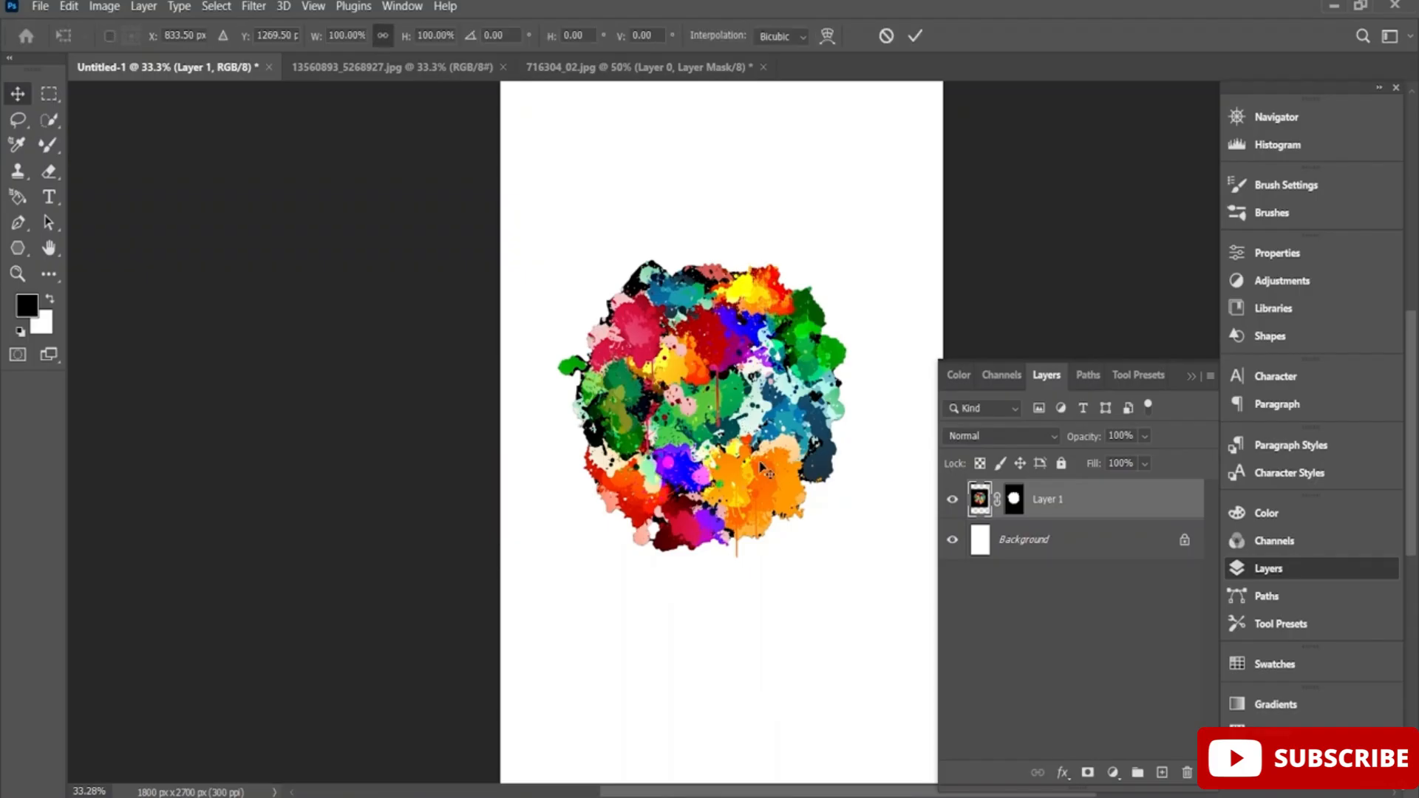
pyautogui.moveTo(909, 628); pyautogui.dragTo(991, 712)
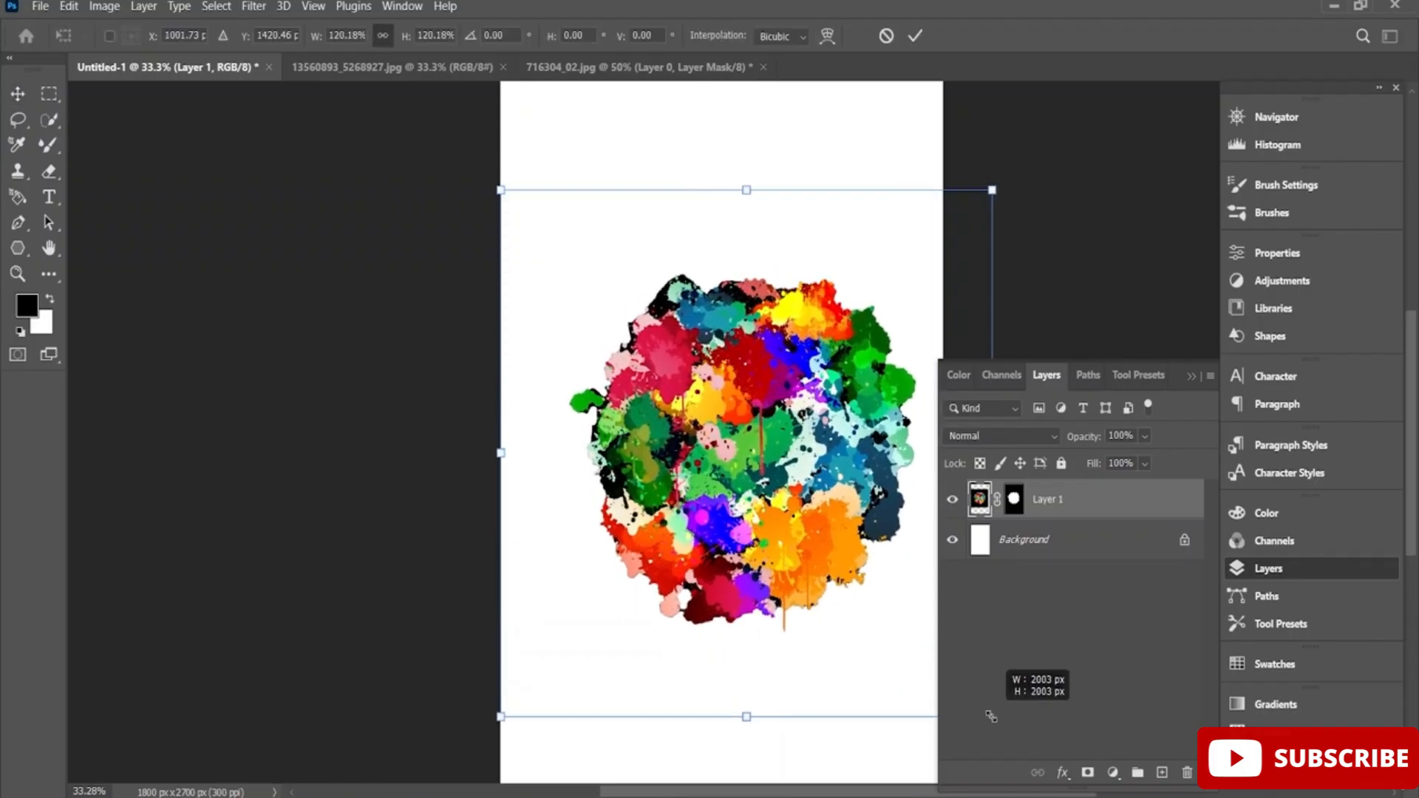
pyautogui.moveTo(800, 540); pyautogui.dragTo(712, 499)
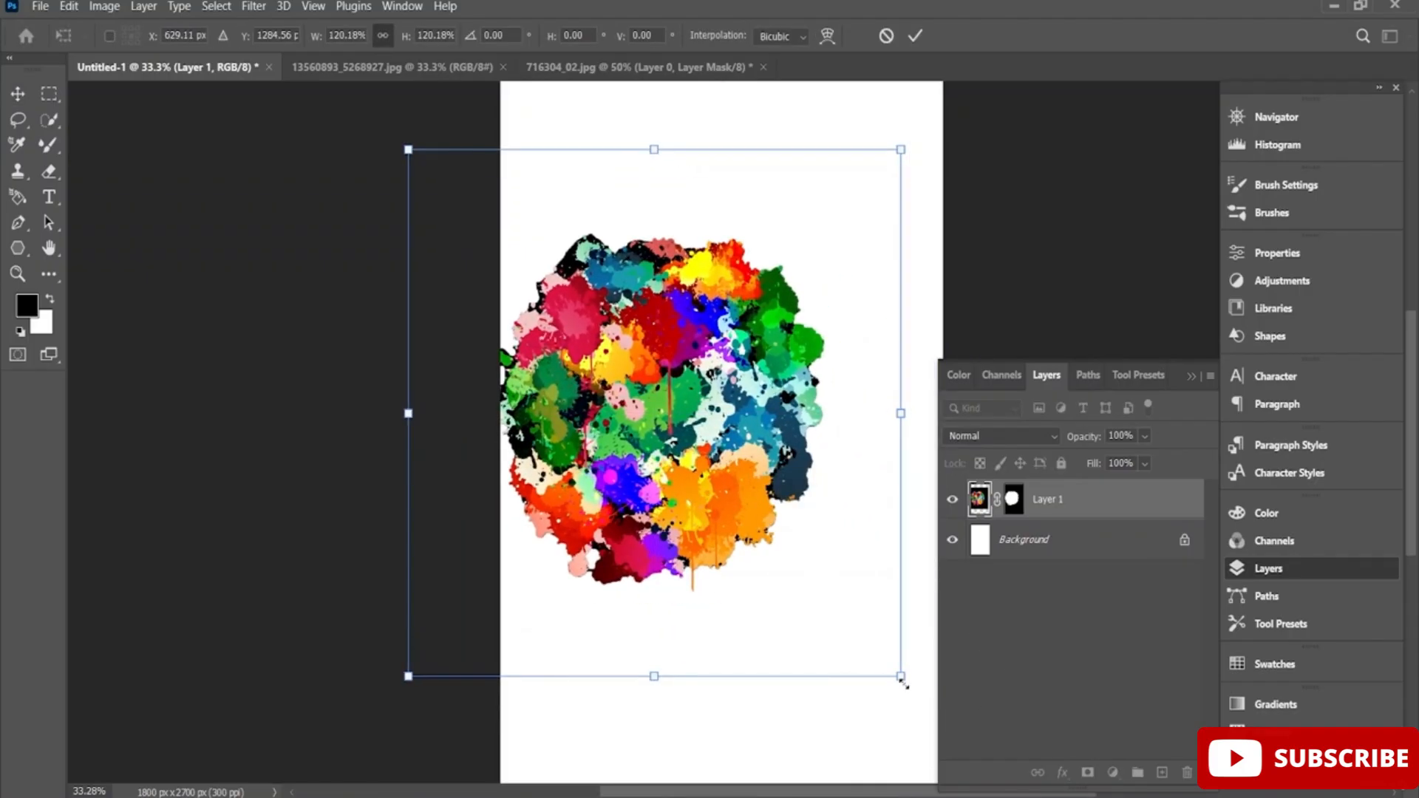
pyautogui.moveTo(900, 675); pyautogui.dragTo(856, 646)
pyautogui.moveTo(776, 565)
pyautogui.mouseDown()
pyautogui.moveTo(790, 532)
pyautogui.moveTo(791, 545)
pyautogui.mouseUp()
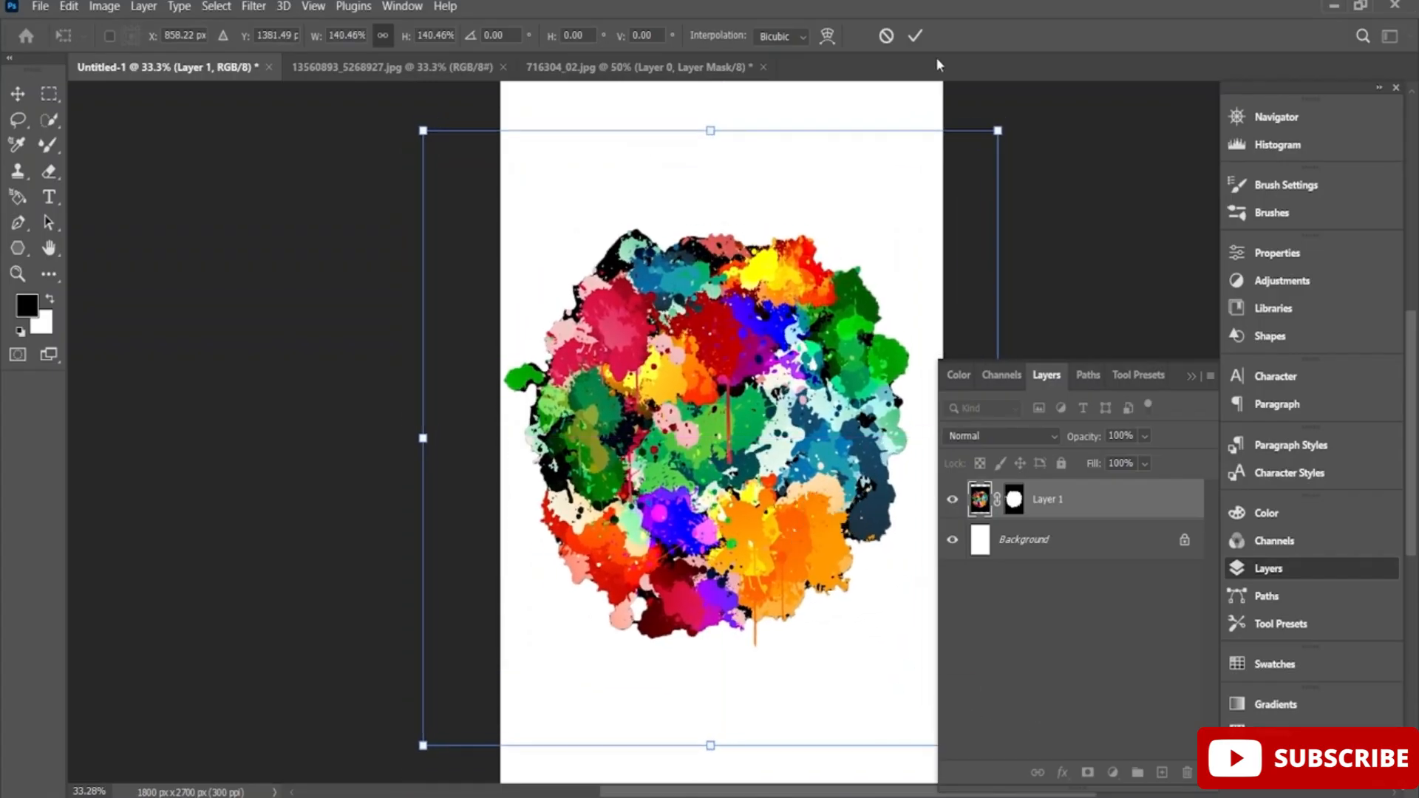
pyautogui.click(917, 35)
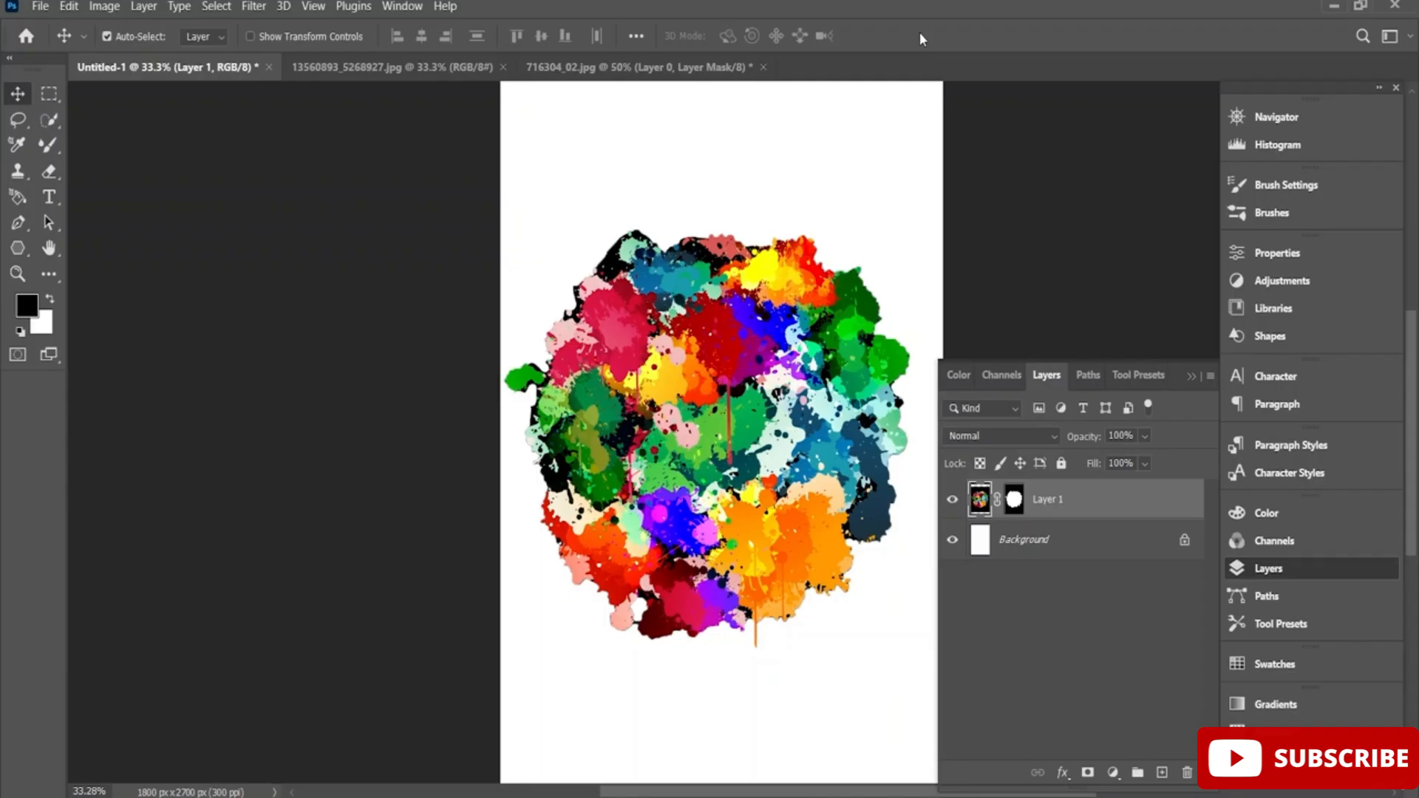
# Open the Urban lettering image 27337324_te755 from the PS folder on the Desktop as another document.
pyautogui.click(41, 7)
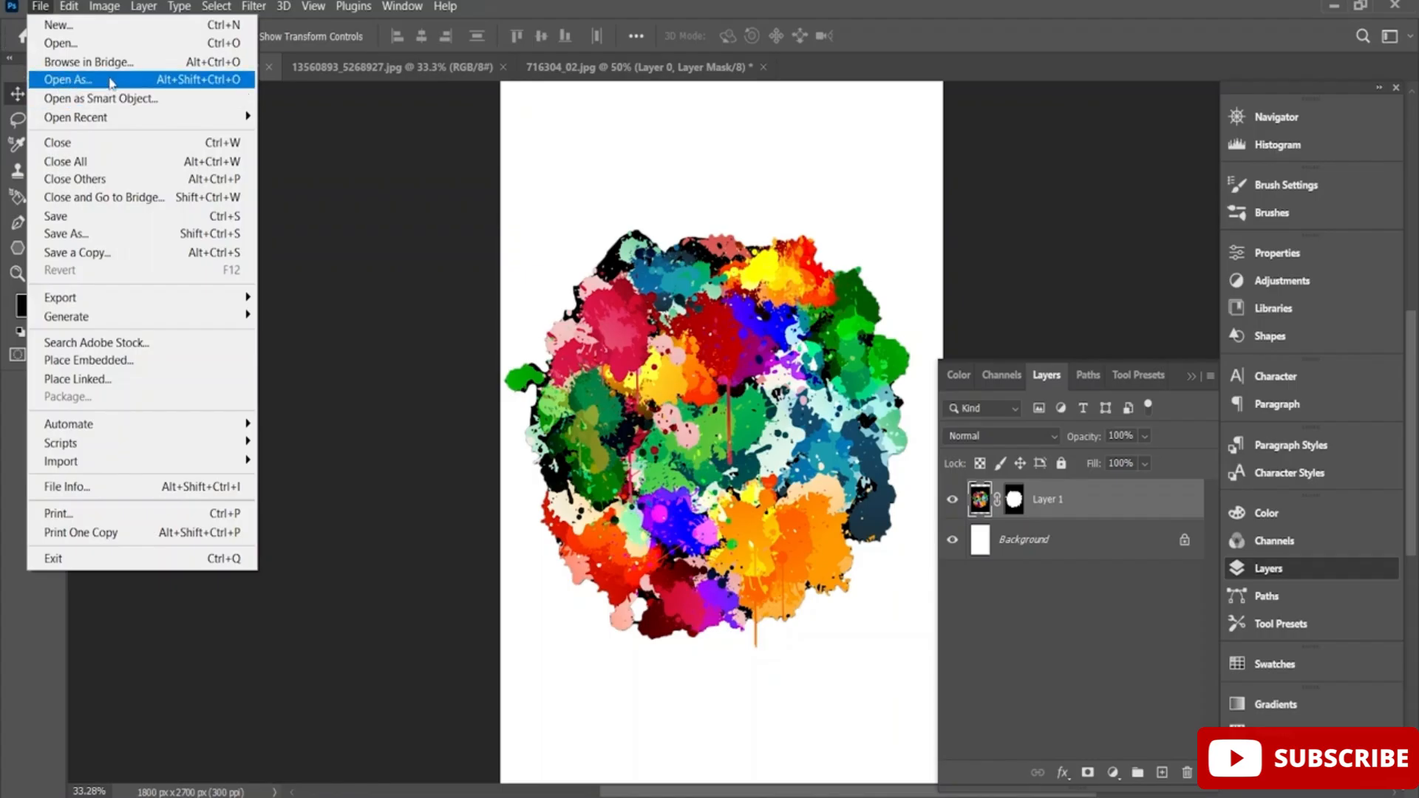
pyautogui.click(133, 43)
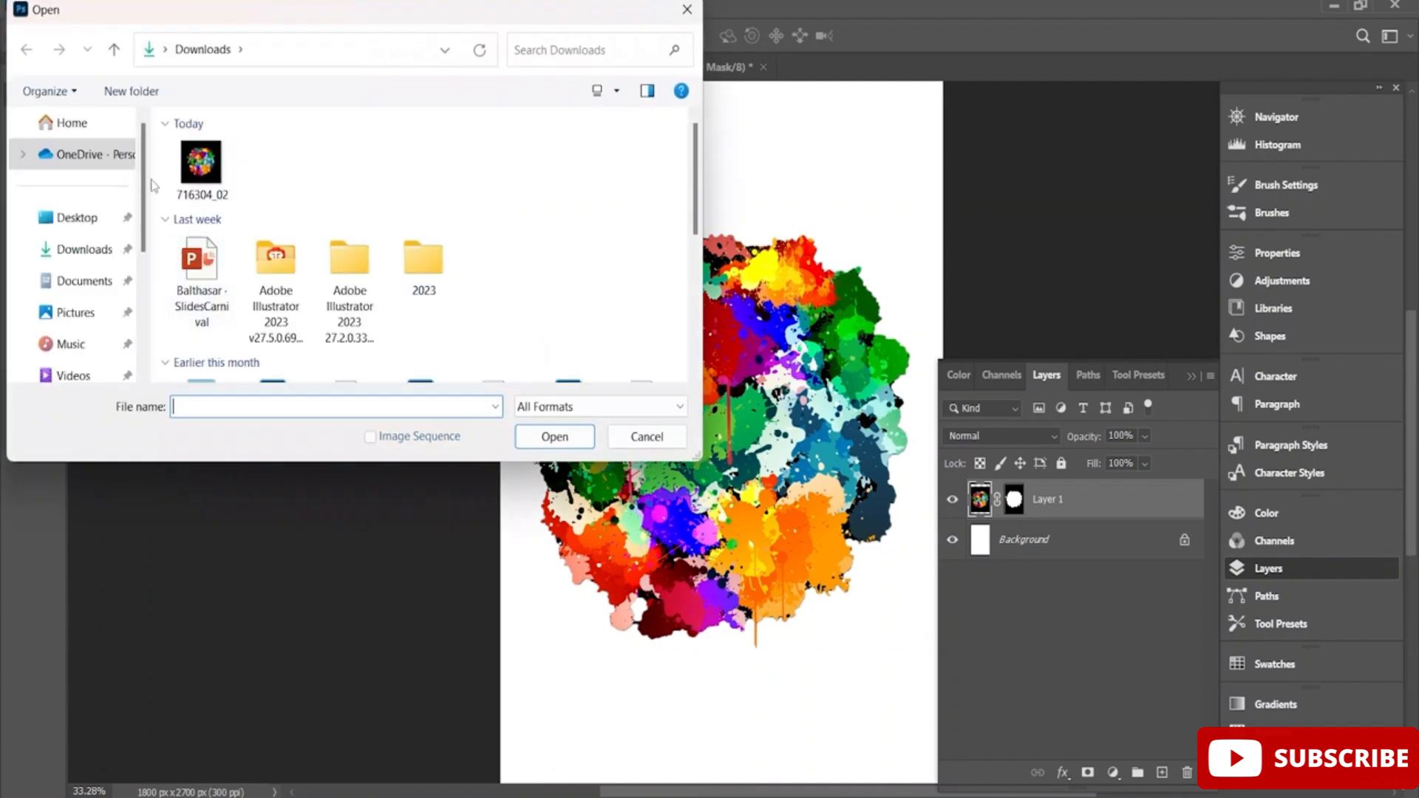
pyautogui.click(85, 220)
pyautogui.scroll(-3, 238, 279)
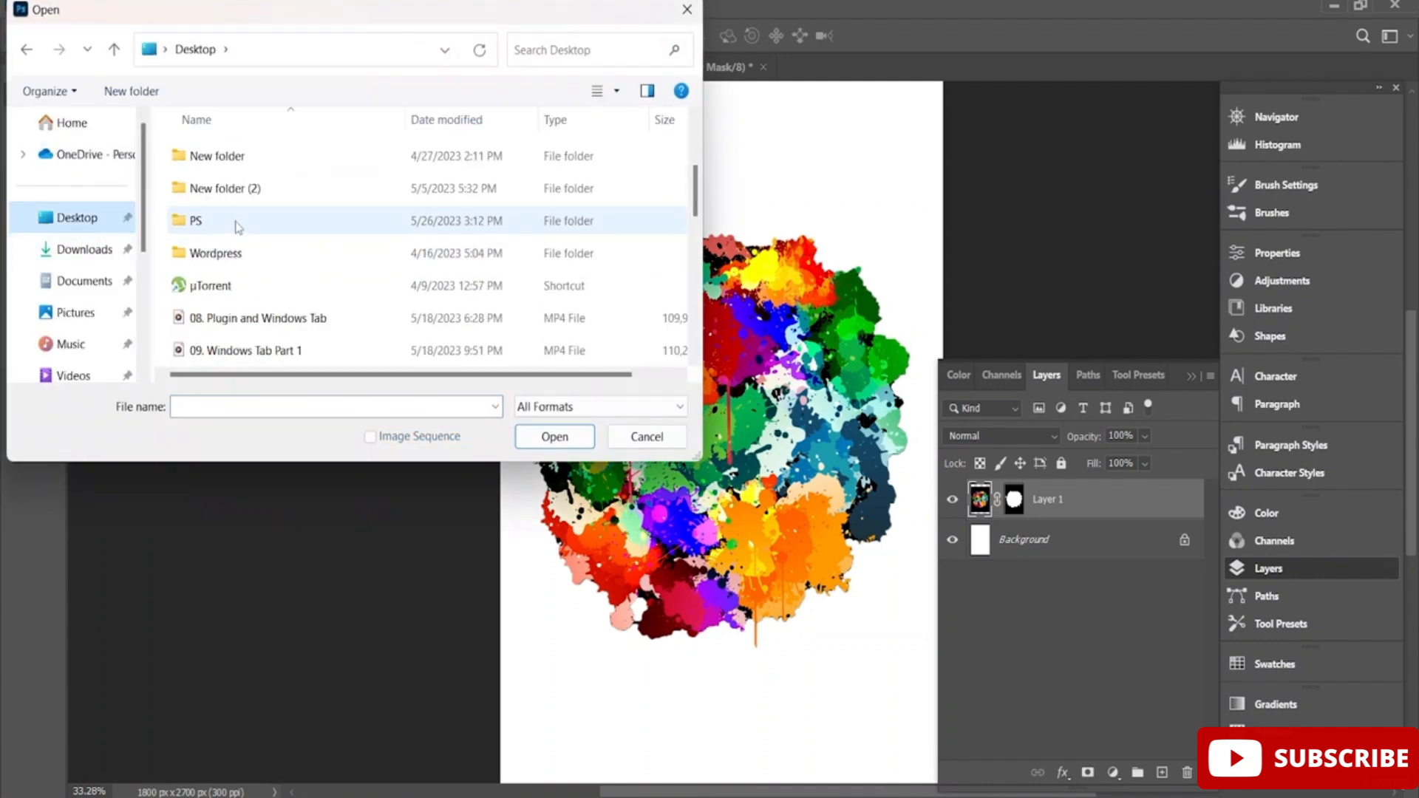
pyautogui.doubleClick(252, 223)
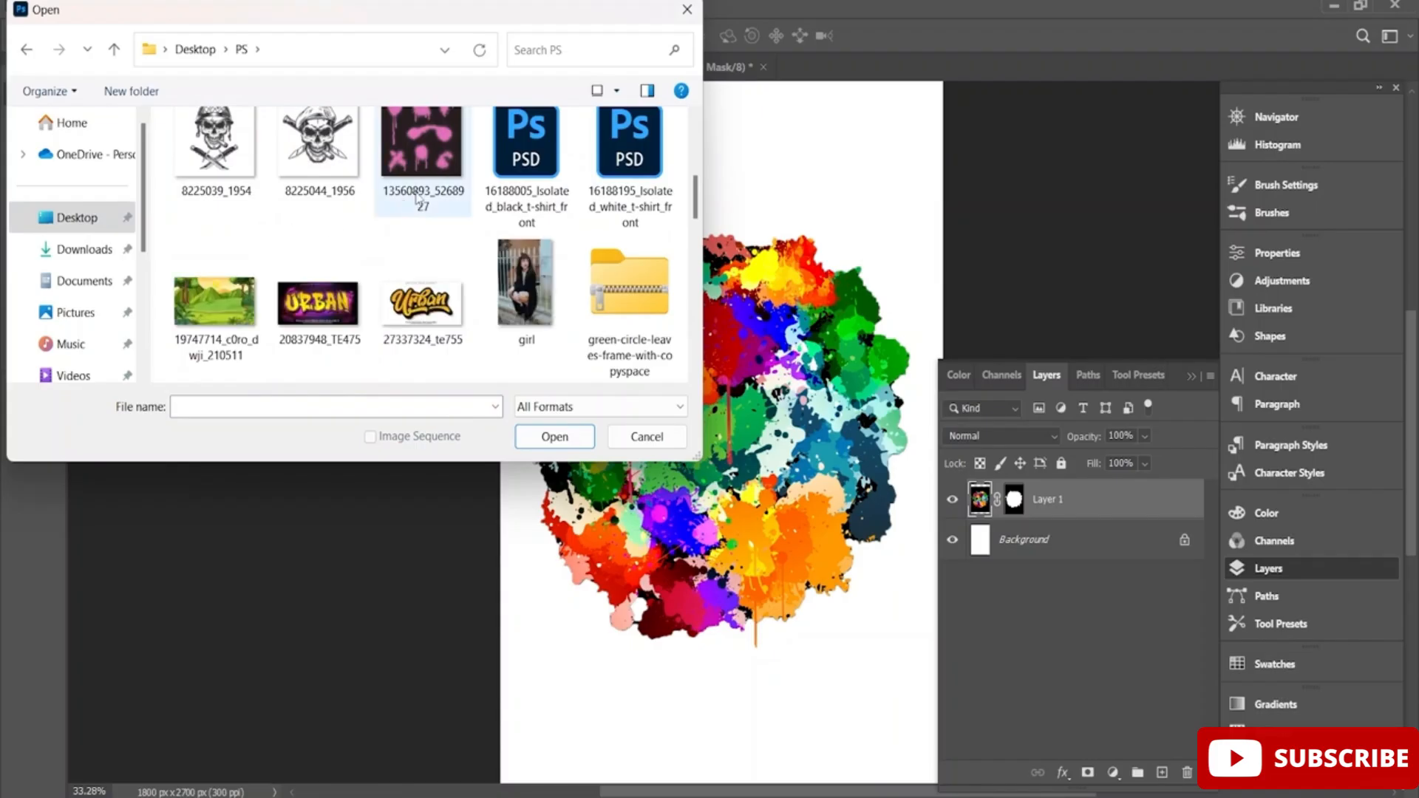
pyautogui.scroll(-4, 399, 193)
pyautogui.scroll(2, 340, 198)
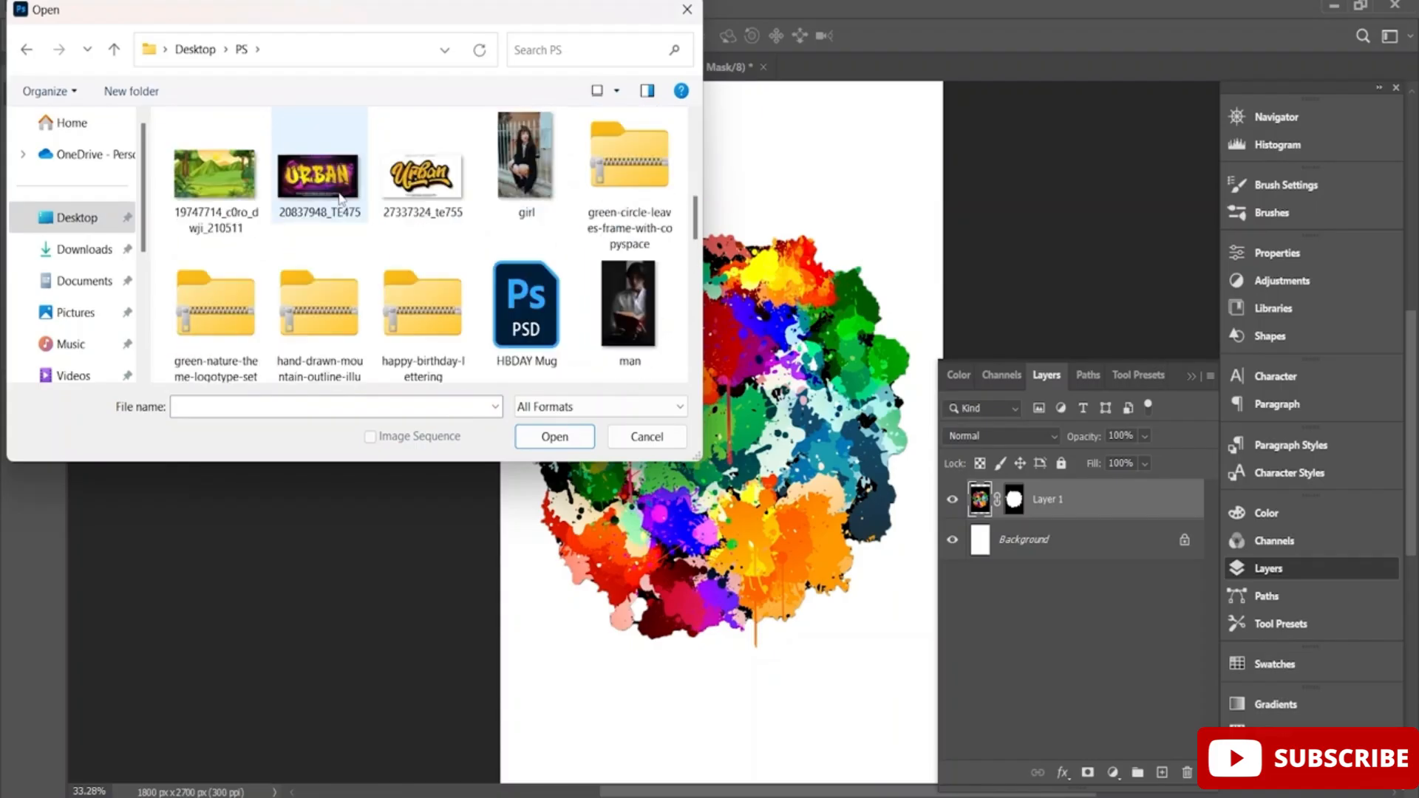
pyautogui.click(416, 194)
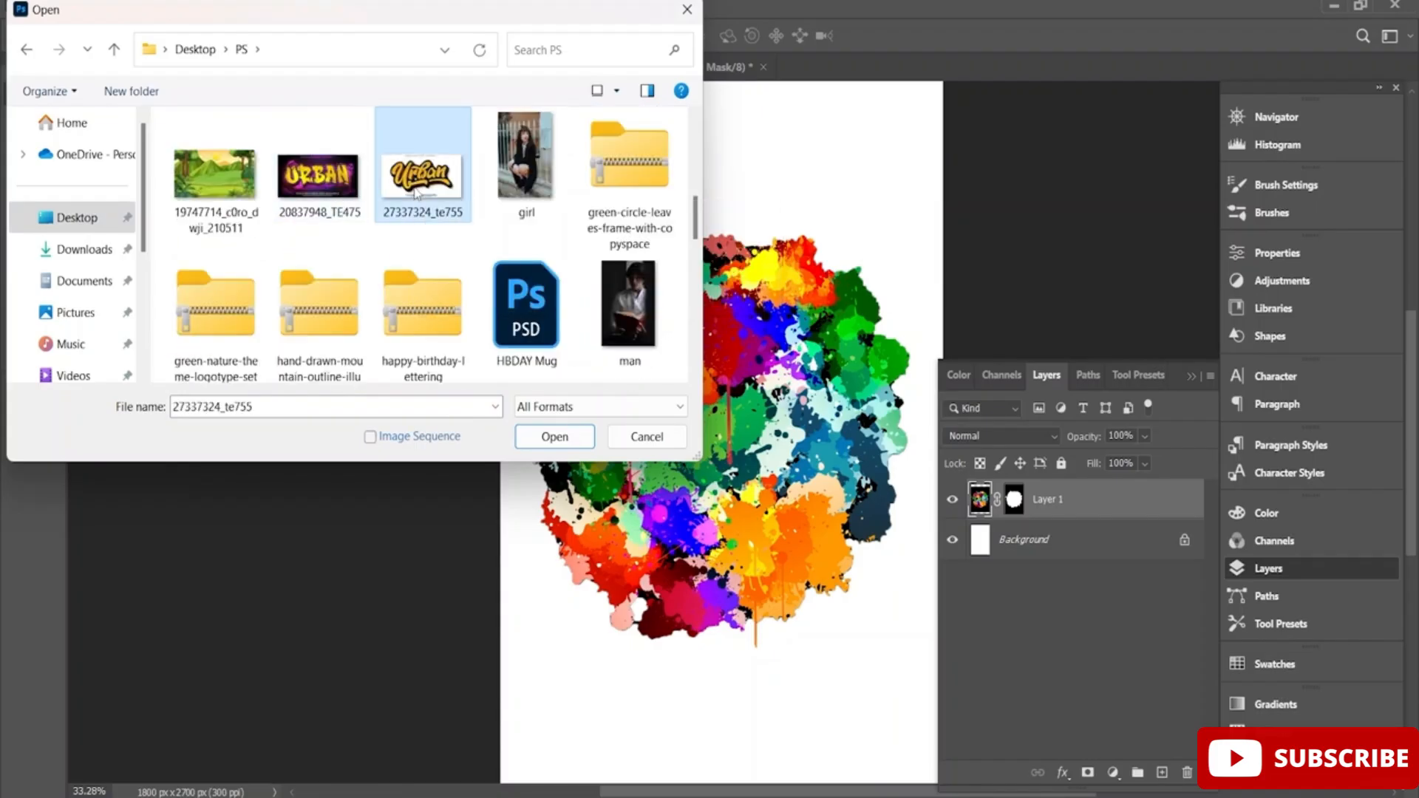
pyautogui.click(550, 436)
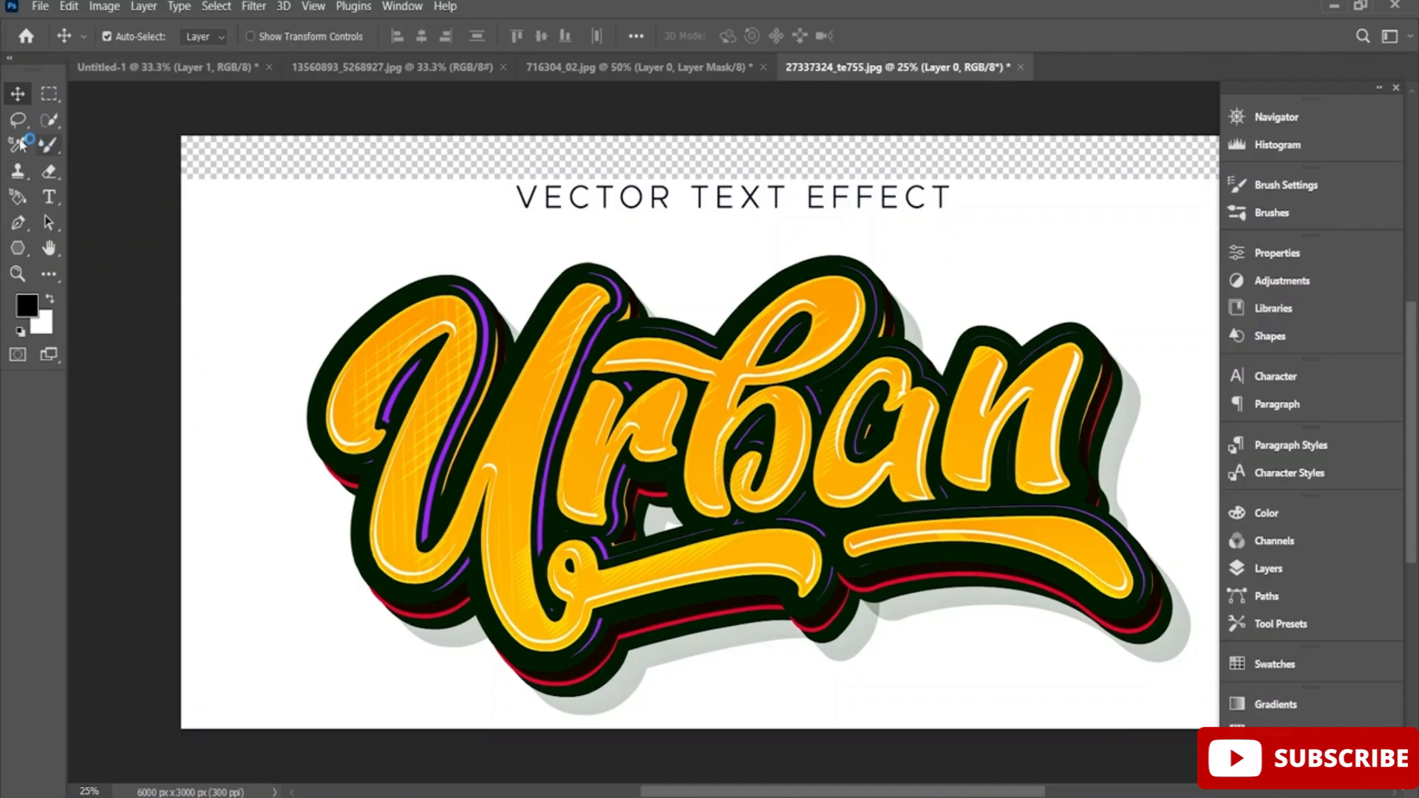
# Select the whole Urban lettering with the Quick Selection tool, using a 165 px brush.
pyautogui.click(48, 124)
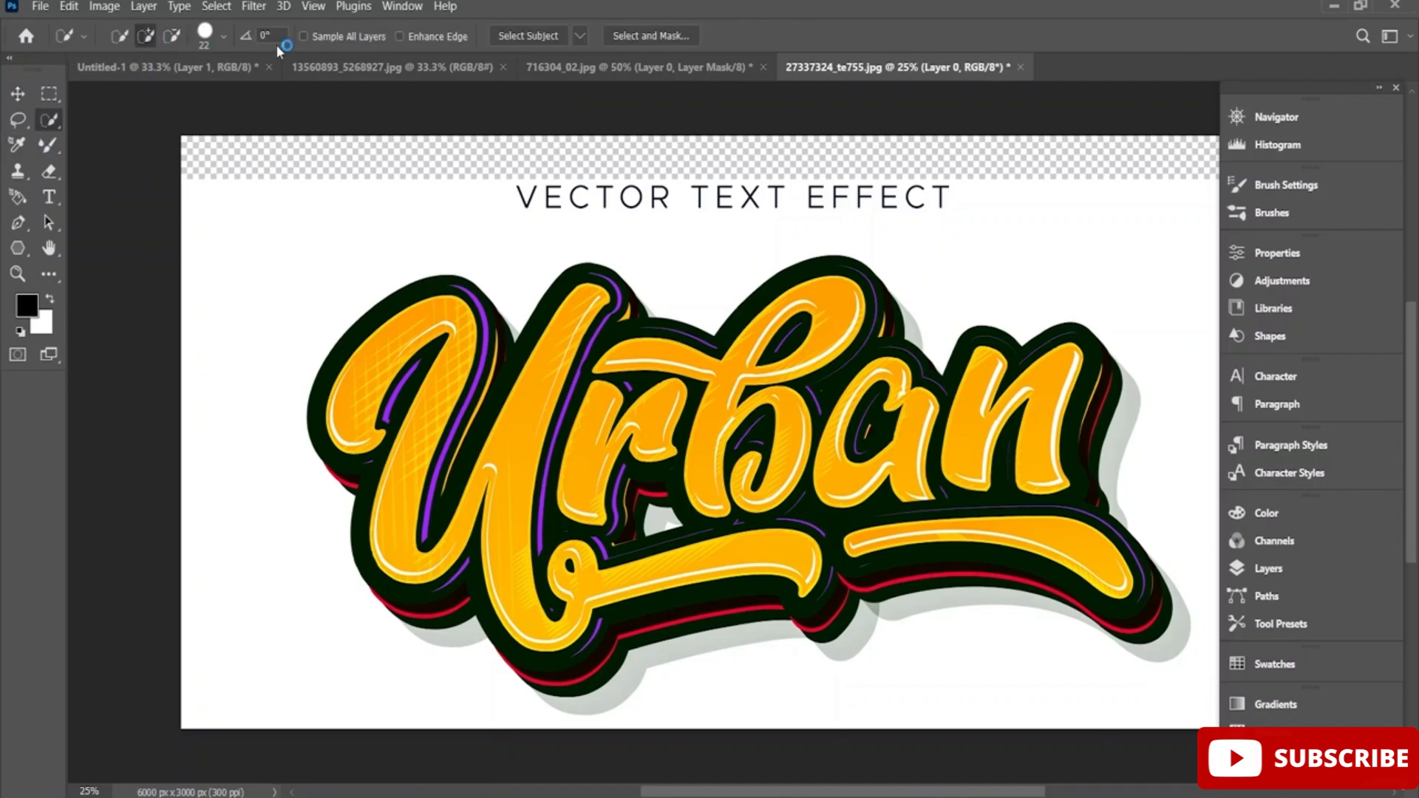
pyautogui.click(224, 35)
pyautogui.moveTo(149, 93); pyautogui.dragTo(238, 94)
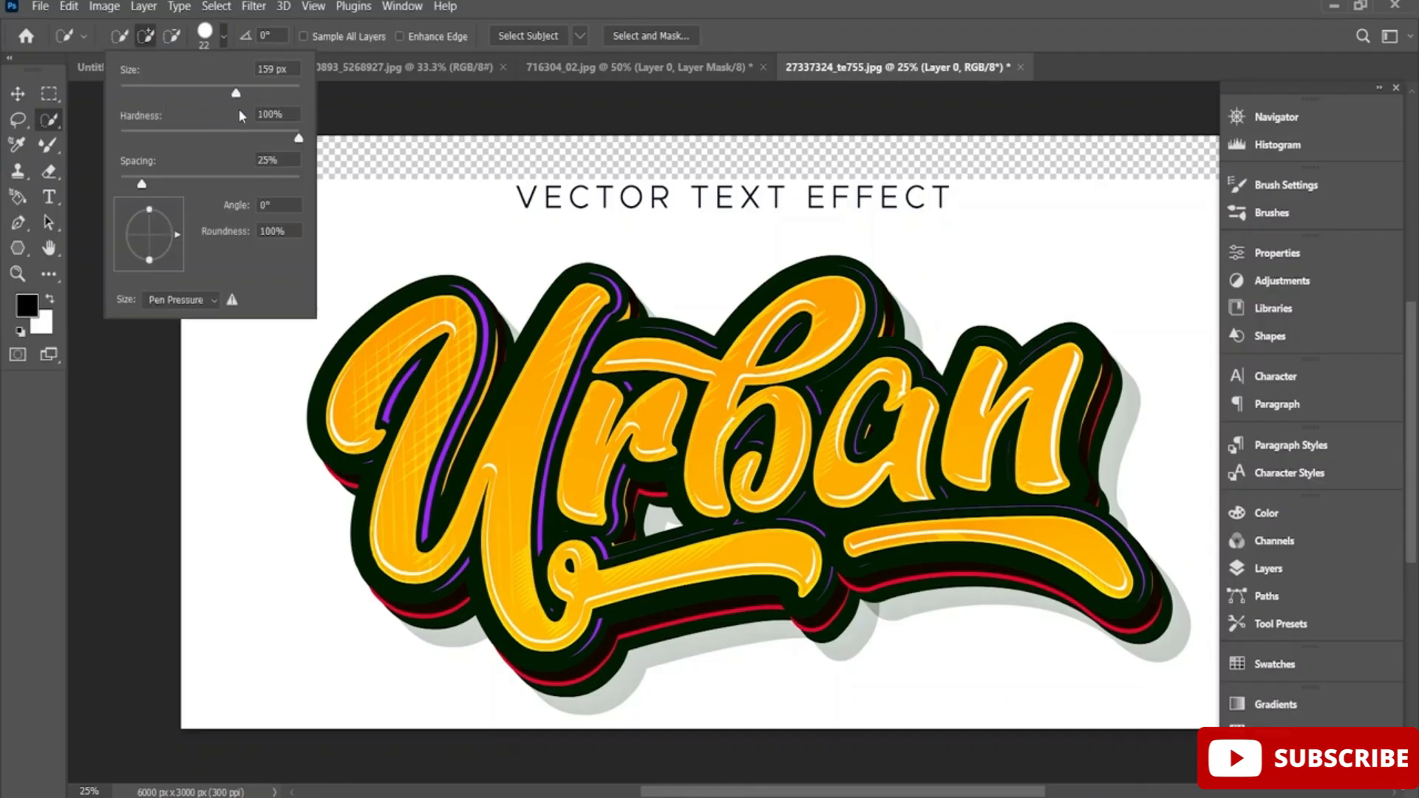
pyautogui.moveTo(455, 431)
pyautogui.mouseDown()
pyautogui.moveTo(427, 350)
pyautogui.moveTo(450, 456)
pyautogui.moveTo(526, 504)
pyautogui.moveTo(679, 472)
pyautogui.moveTo(949, 472)
pyautogui.moveTo(1047, 478)
pyautogui.moveTo(1063, 538)
pyautogui.moveTo(932, 513)
pyautogui.moveTo(850, 548)
pyautogui.moveTo(664, 555)
pyautogui.moveTo(577, 639)
pyautogui.moveTo(868, 552)
pyautogui.moveTo(1013, 554)
pyautogui.moveTo(863, 583)
pyautogui.moveTo(839, 622)
pyautogui.moveTo(819, 600)
pyautogui.moveTo(641, 634)
pyautogui.moveTo(451, 625)
pyautogui.mouseUp()
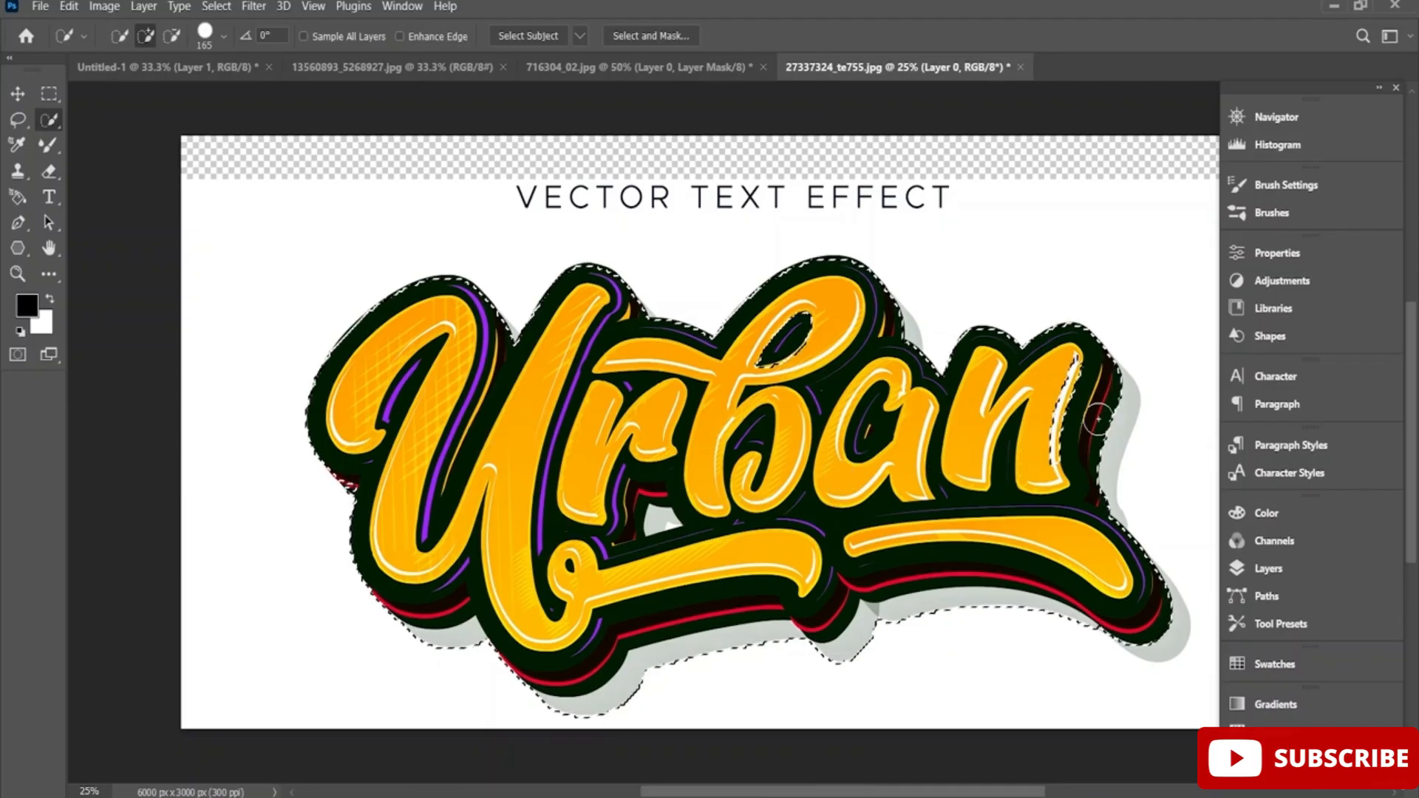
pyautogui.moveTo(1098, 420); pyautogui.dragTo(1105, 438)
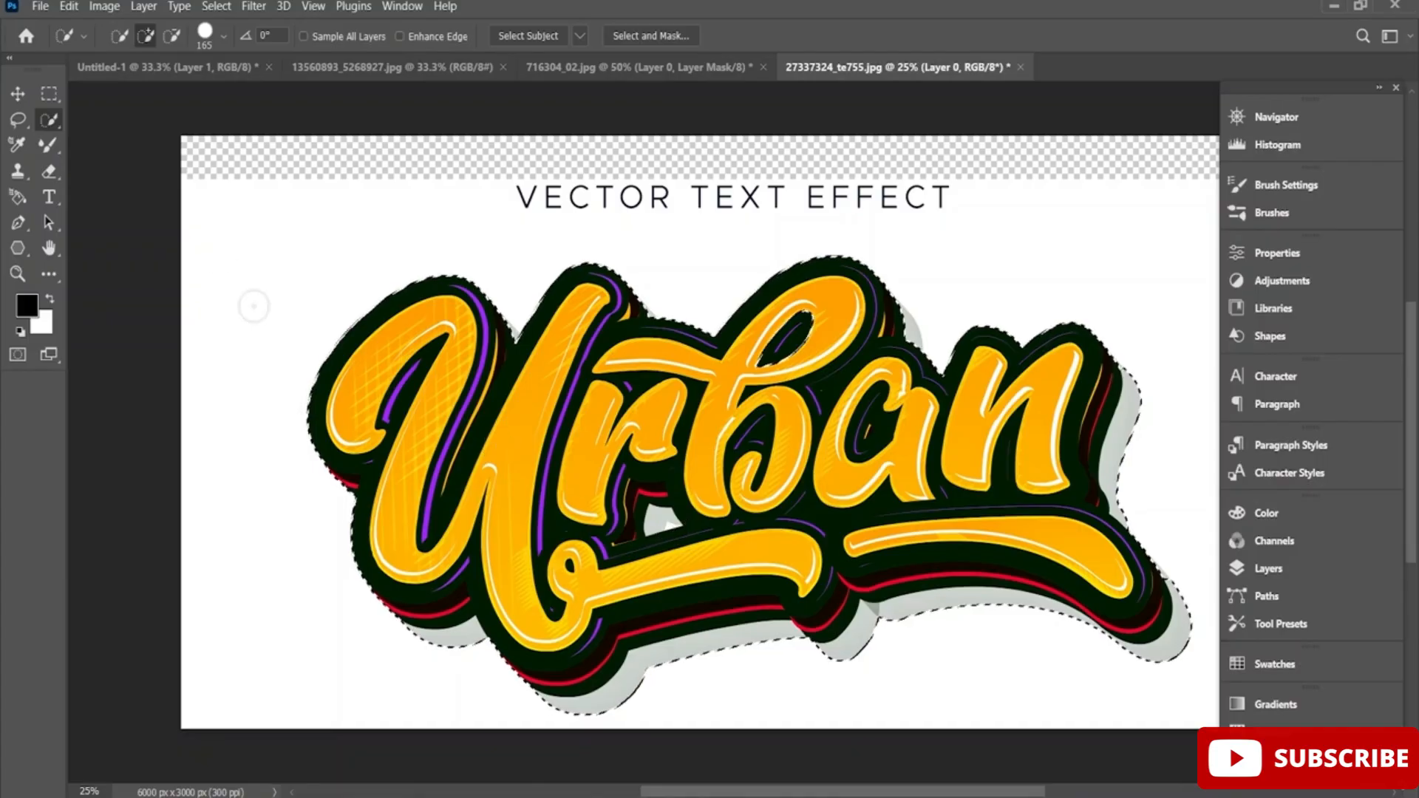
# Reduce the Quick Selection brush to 17 px and subtract the white patch in the gap below the letter r.
pyautogui.click(172, 36)
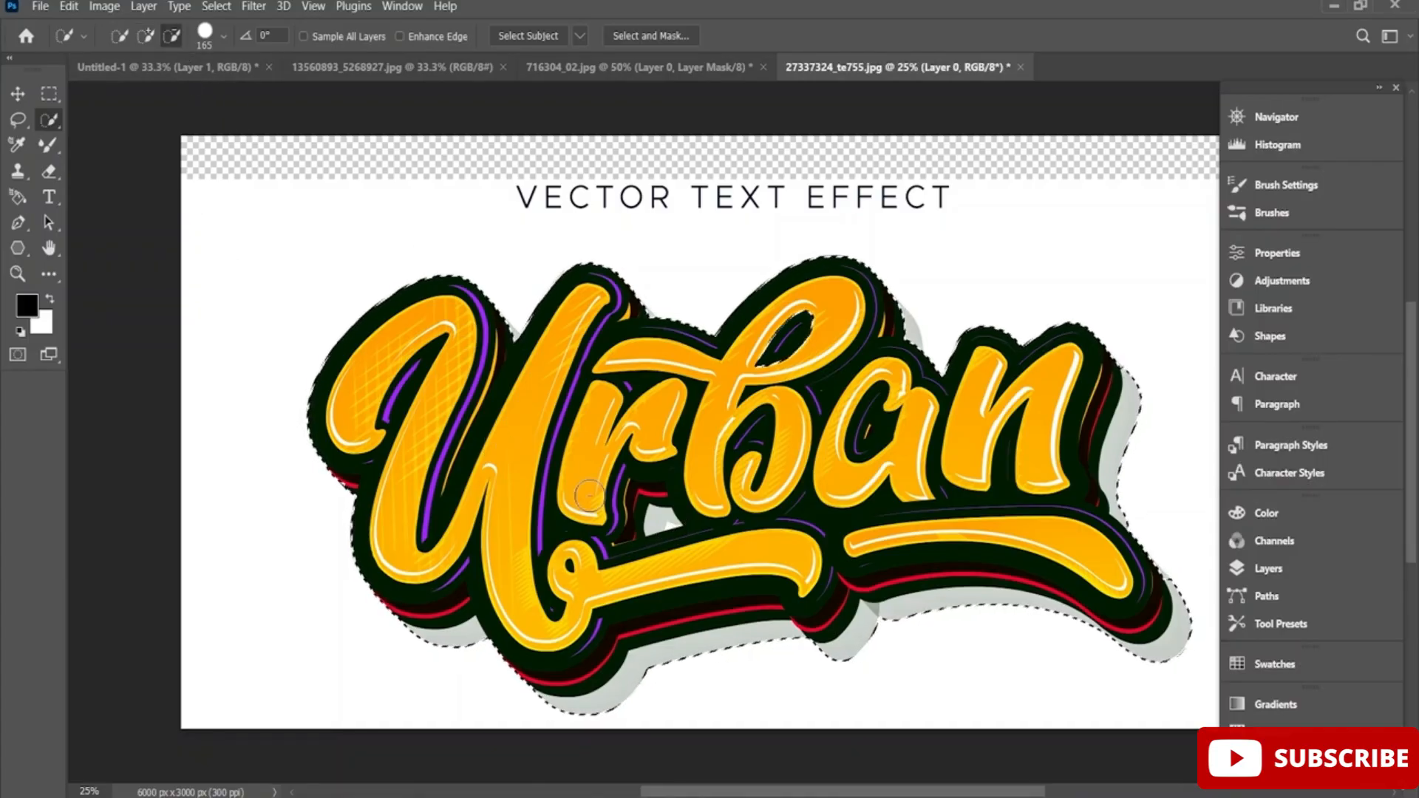
pyautogui.scroll(5, 673, 527)
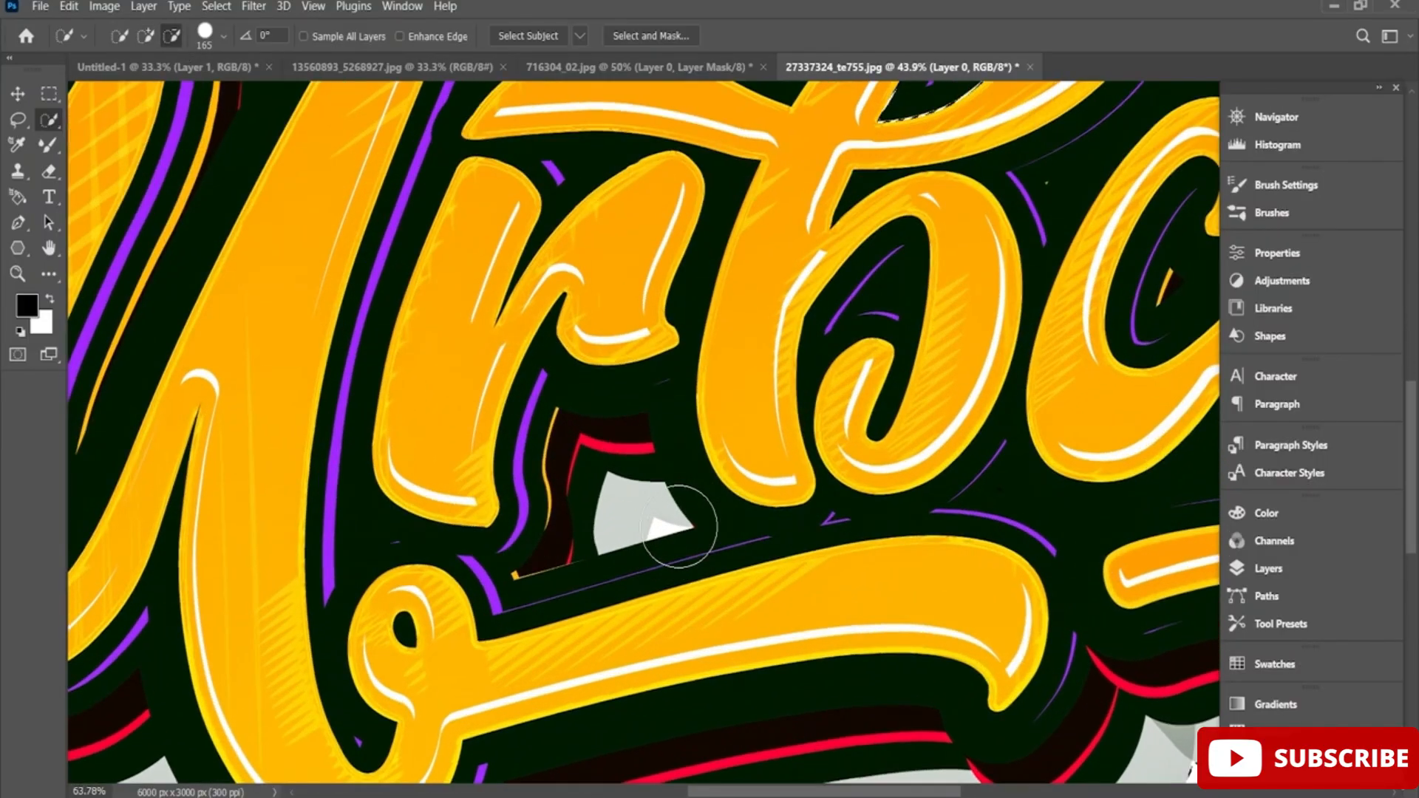
pyautogui.scroll(2, 679, 528)
pyautogui.click(223, 34)
pyautogui.moveTo(204, 85); pyautogui.dragTo(134, 94)
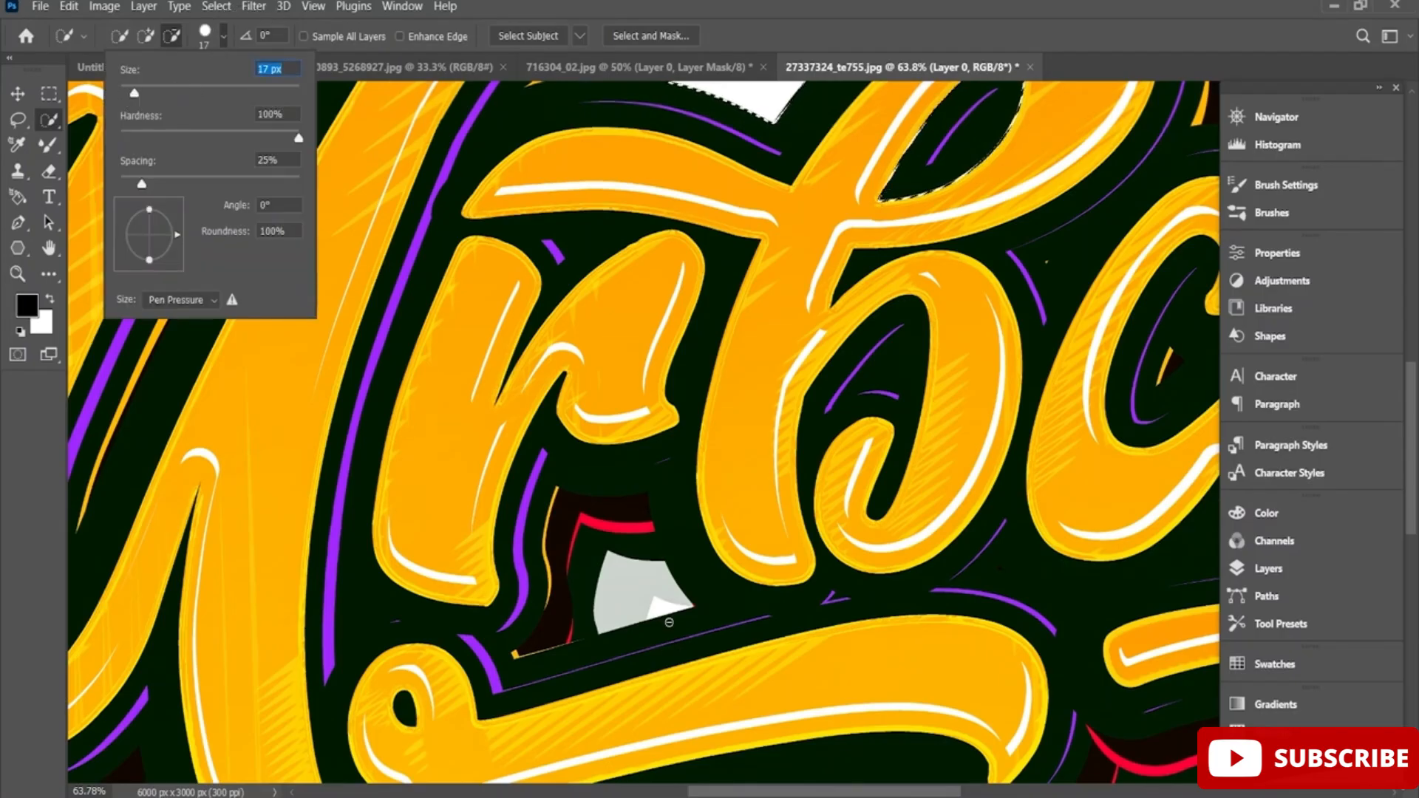
pyautogui.click(657, 604)
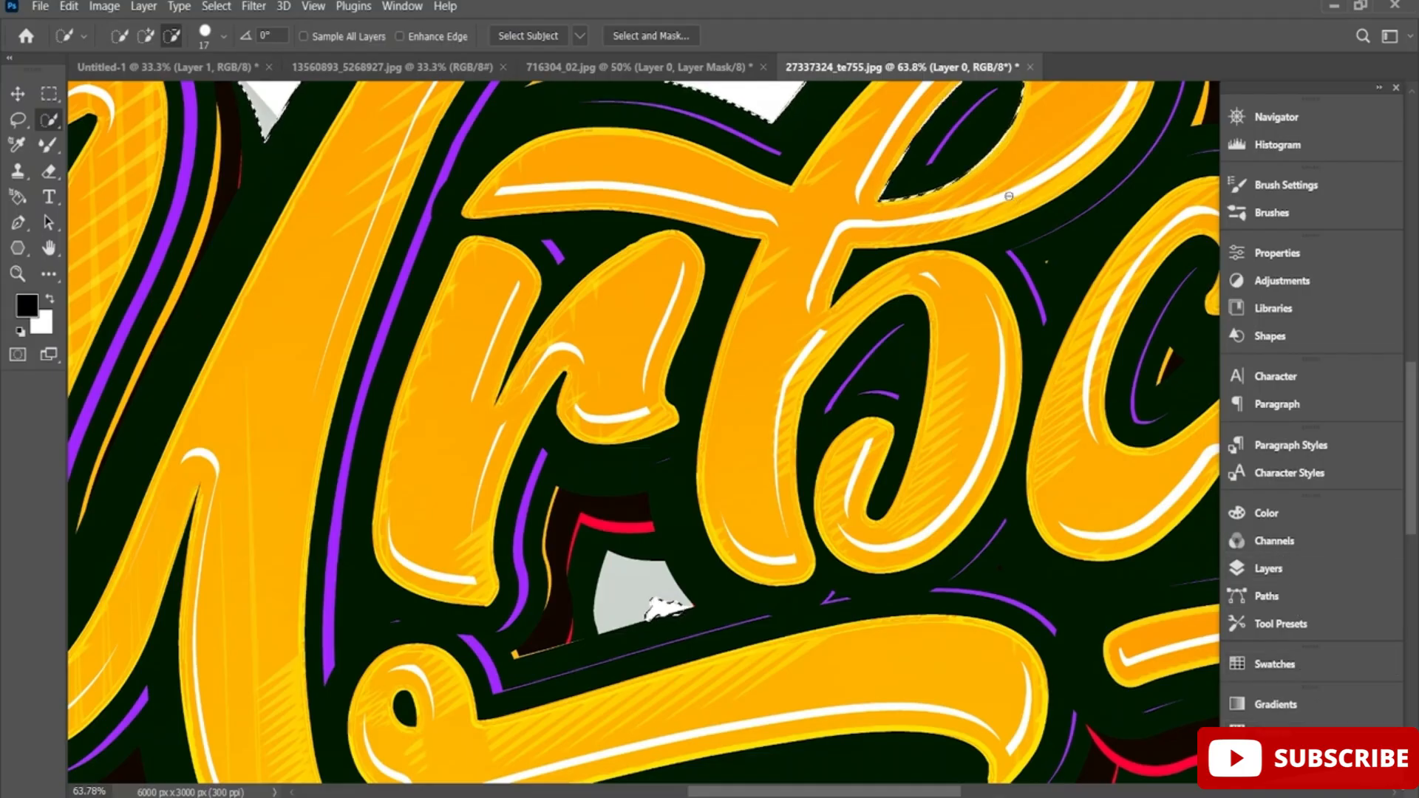
# Try masking Layer 0 to the current lettering selection, and undo the mask.
pyautogui.click(1285, 565)
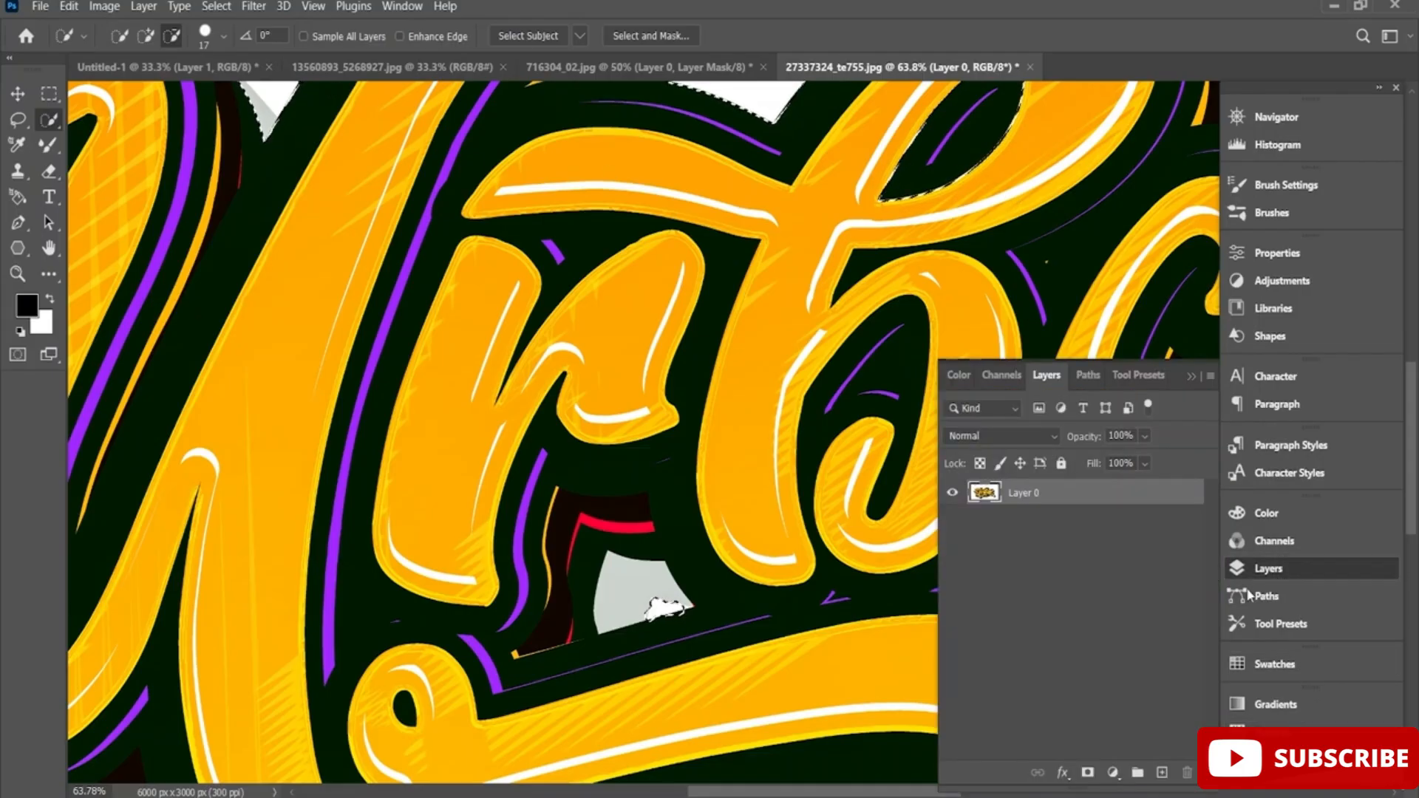
pyautogui.click(1088, 772)
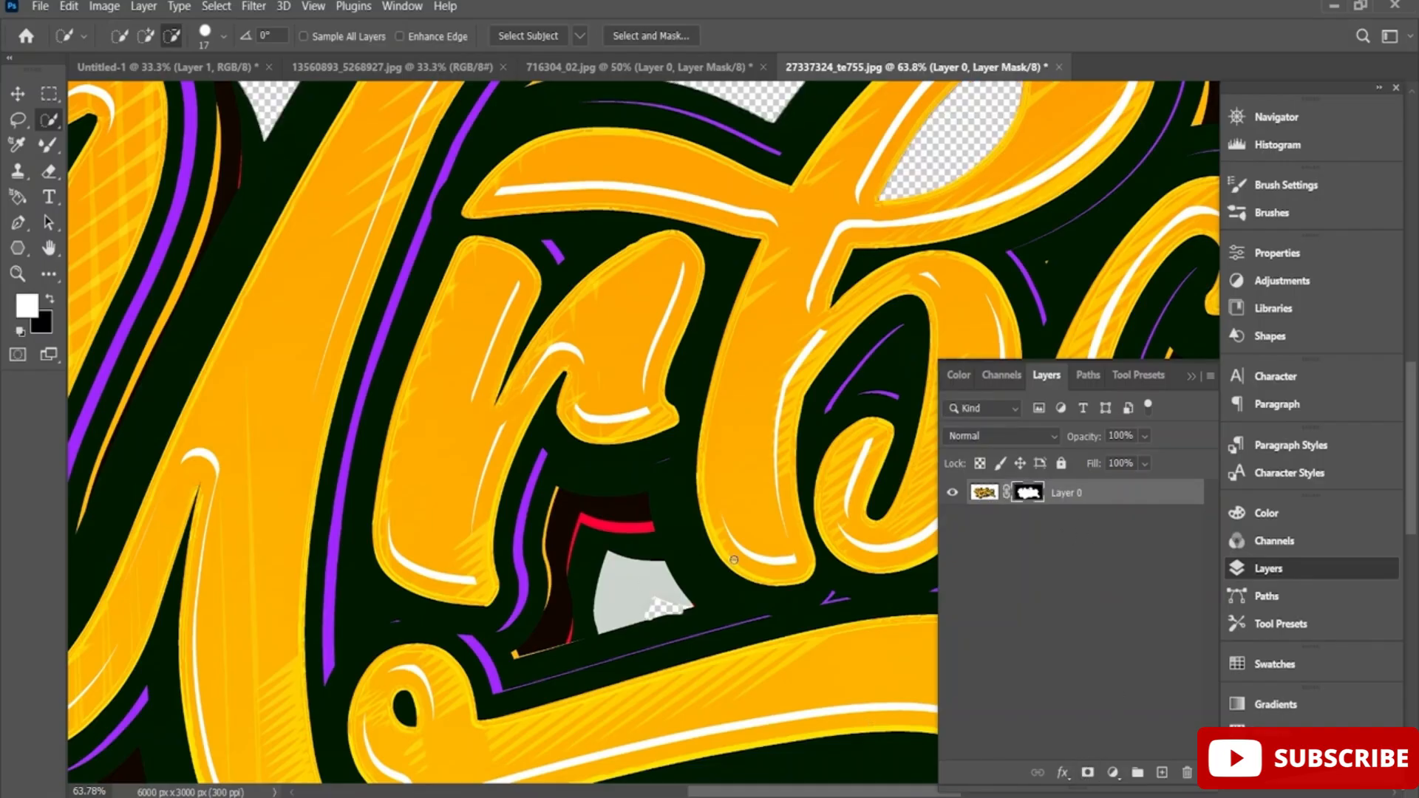
pyautogui.scroll(2, 786, 520)
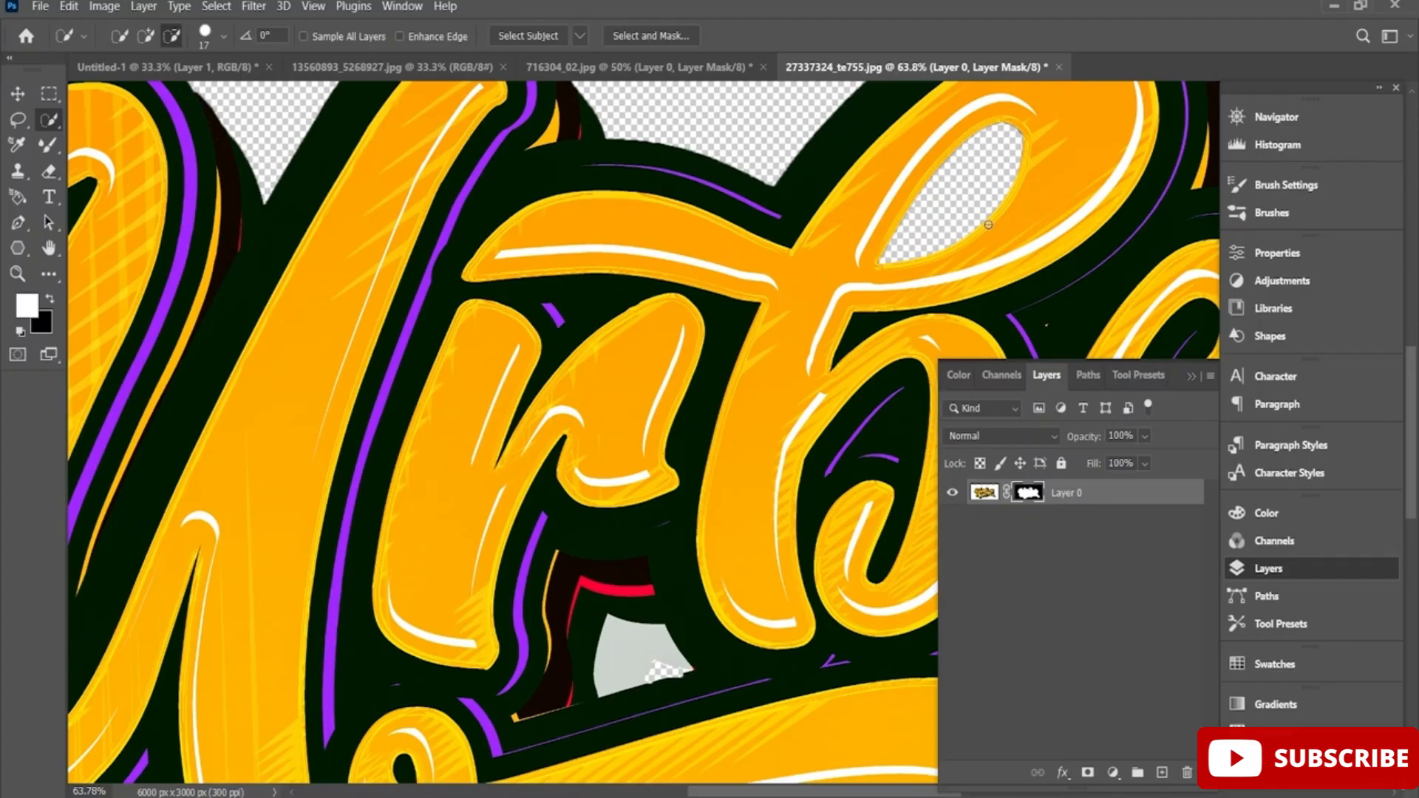
pyautogui.hotkey('ctrl', 'z')
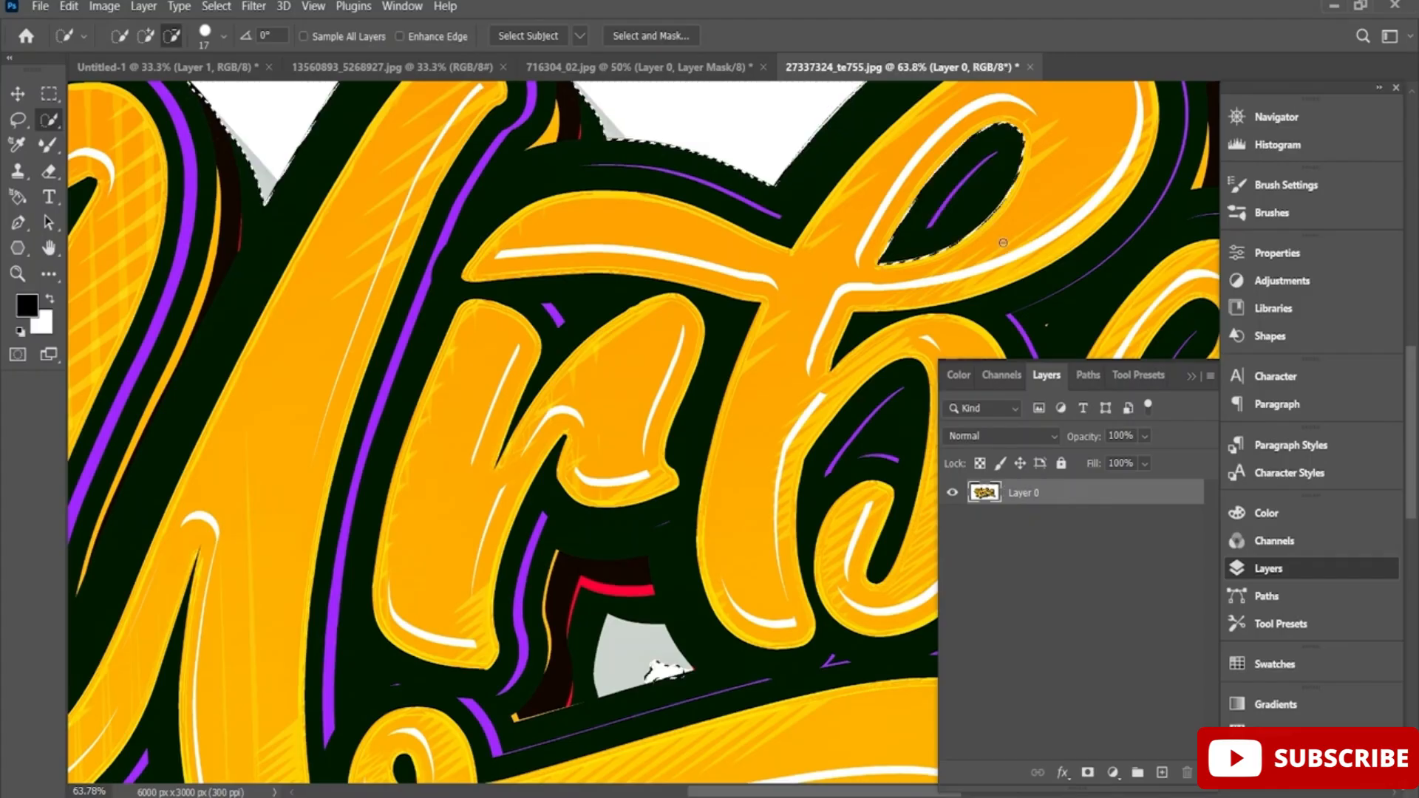
# Add the dark inside of the letter b's upper loop to the selection and mask Layer 0 to the lettering.
pyautogui.click(146, 36)
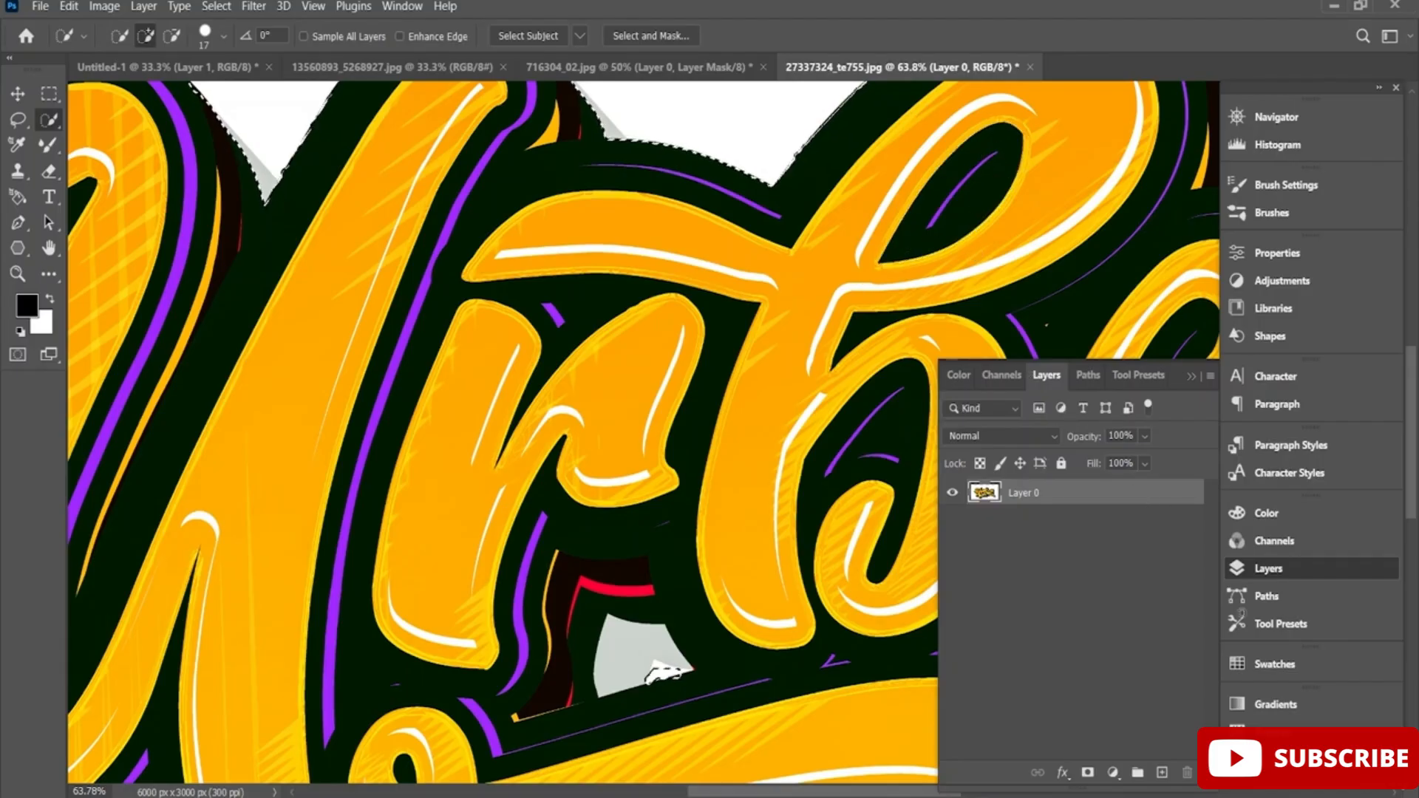
pyautogui.click(1089, 772)
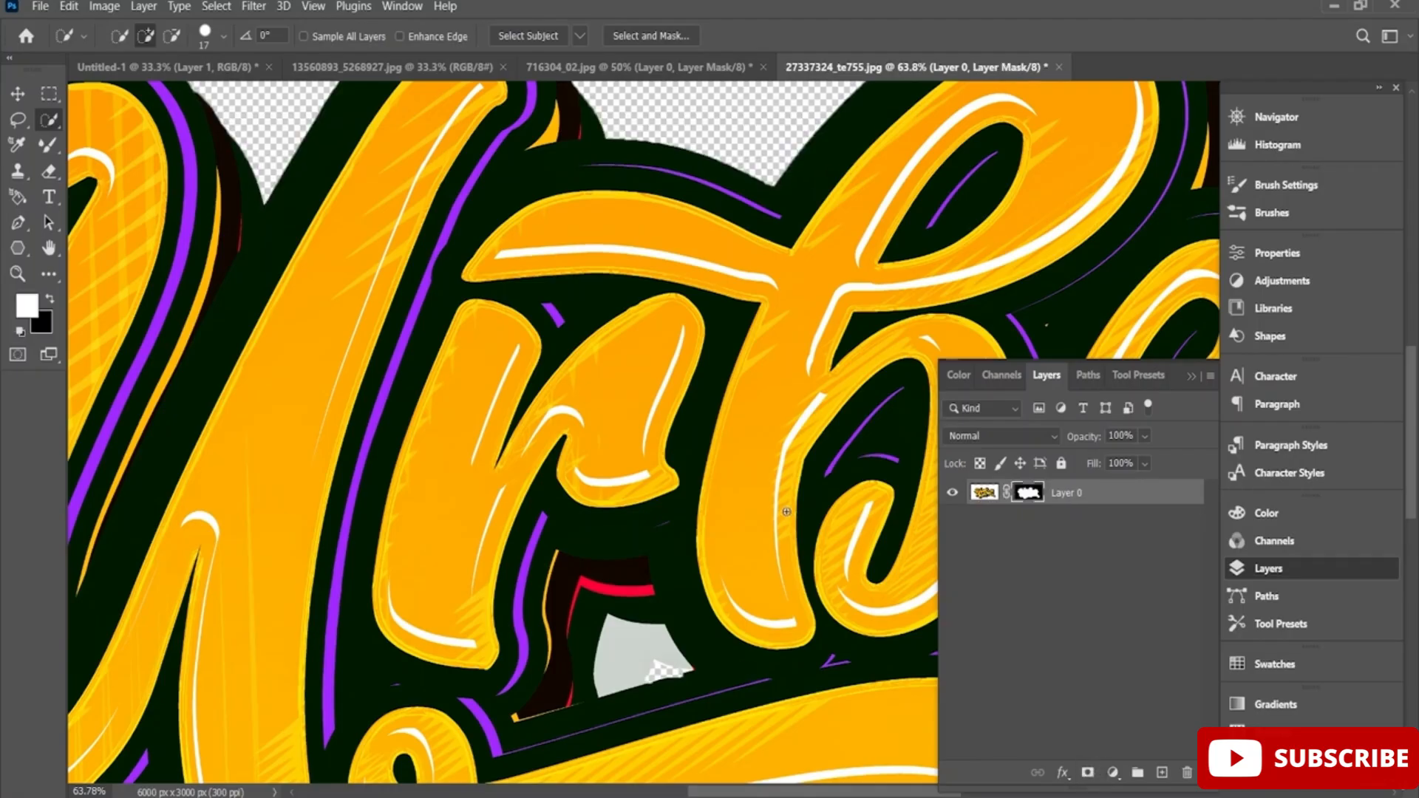
pyautogui.scroll(-8, 789, 440)
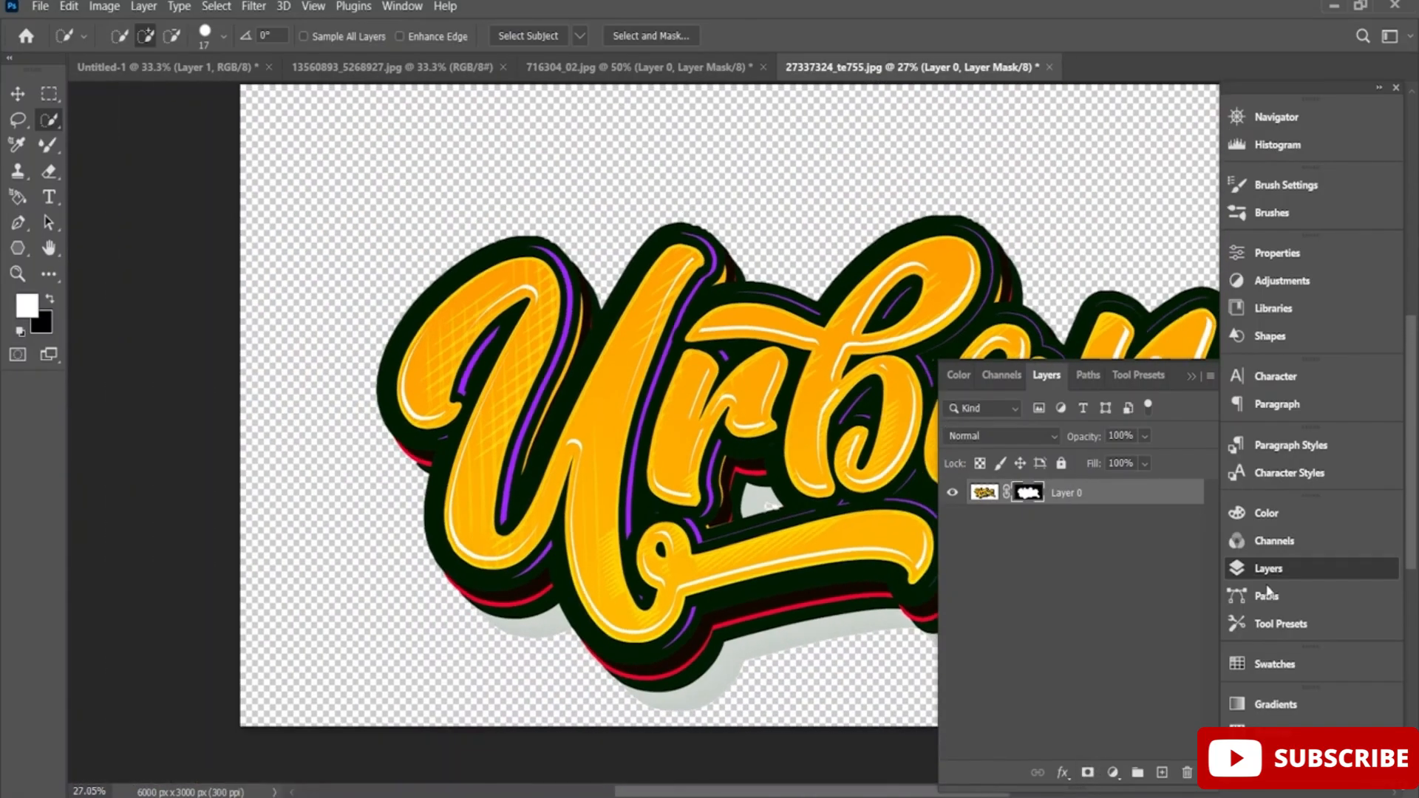
pyautogui.click(1267, 568)
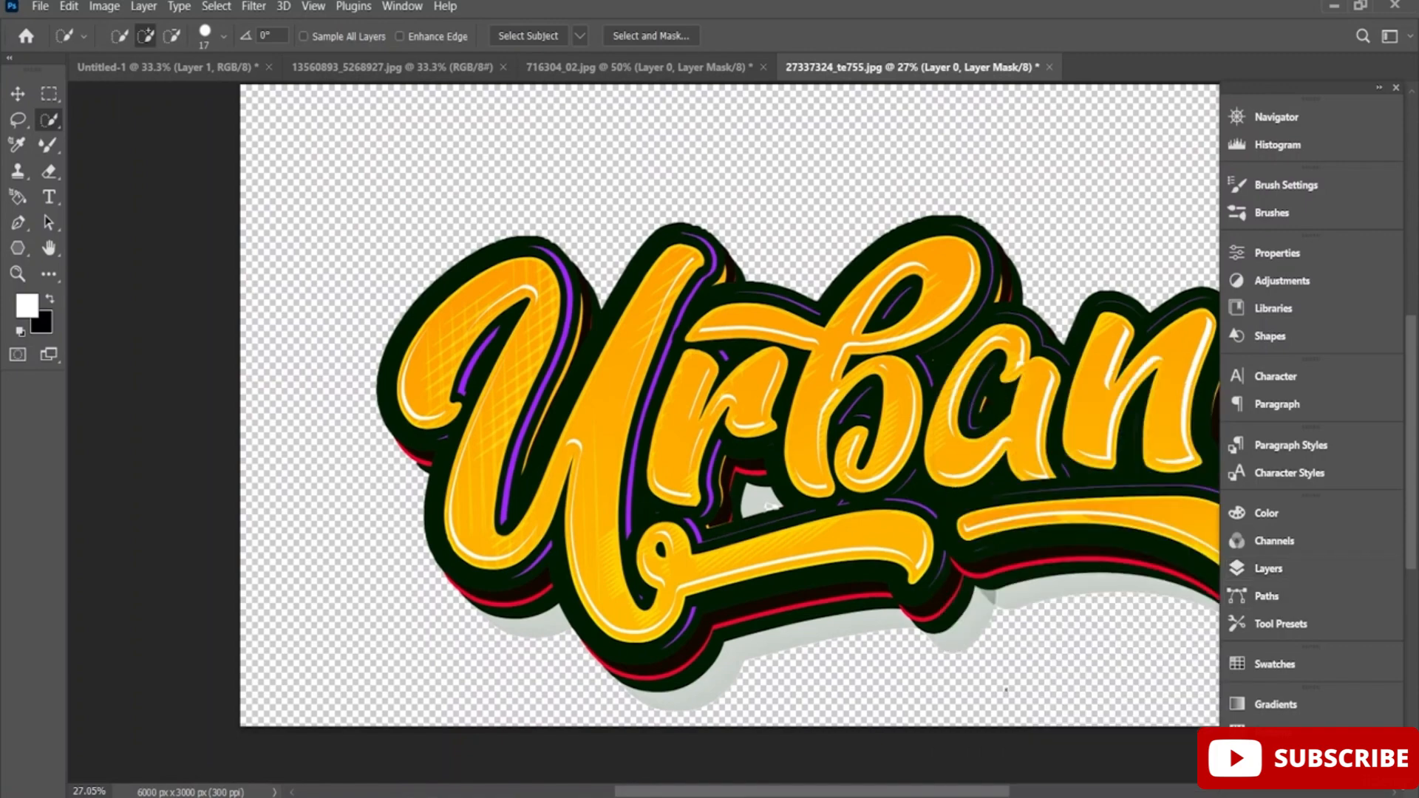
# Move the masked Urban lettering slightly upward on its canvas with Free Transform.
pyautogui.moveTo(769, 507); pyautogui.dragTo(614, 507)
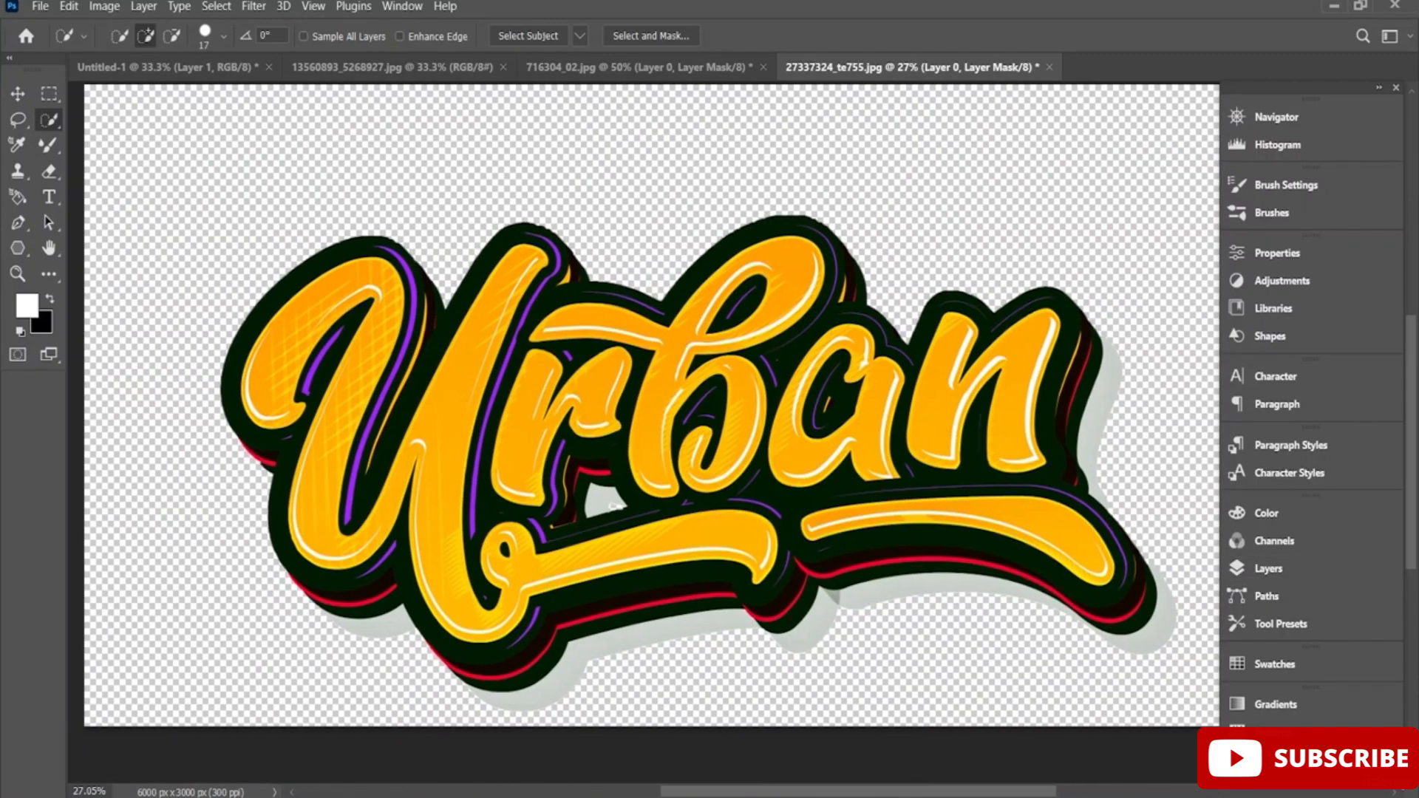
pyautogui.hotkey('ctrl', 't')
pyautogui.moveTo(706, 507); pyautogui.dragTo(687, 435)
pyautogui.click(916, 37)
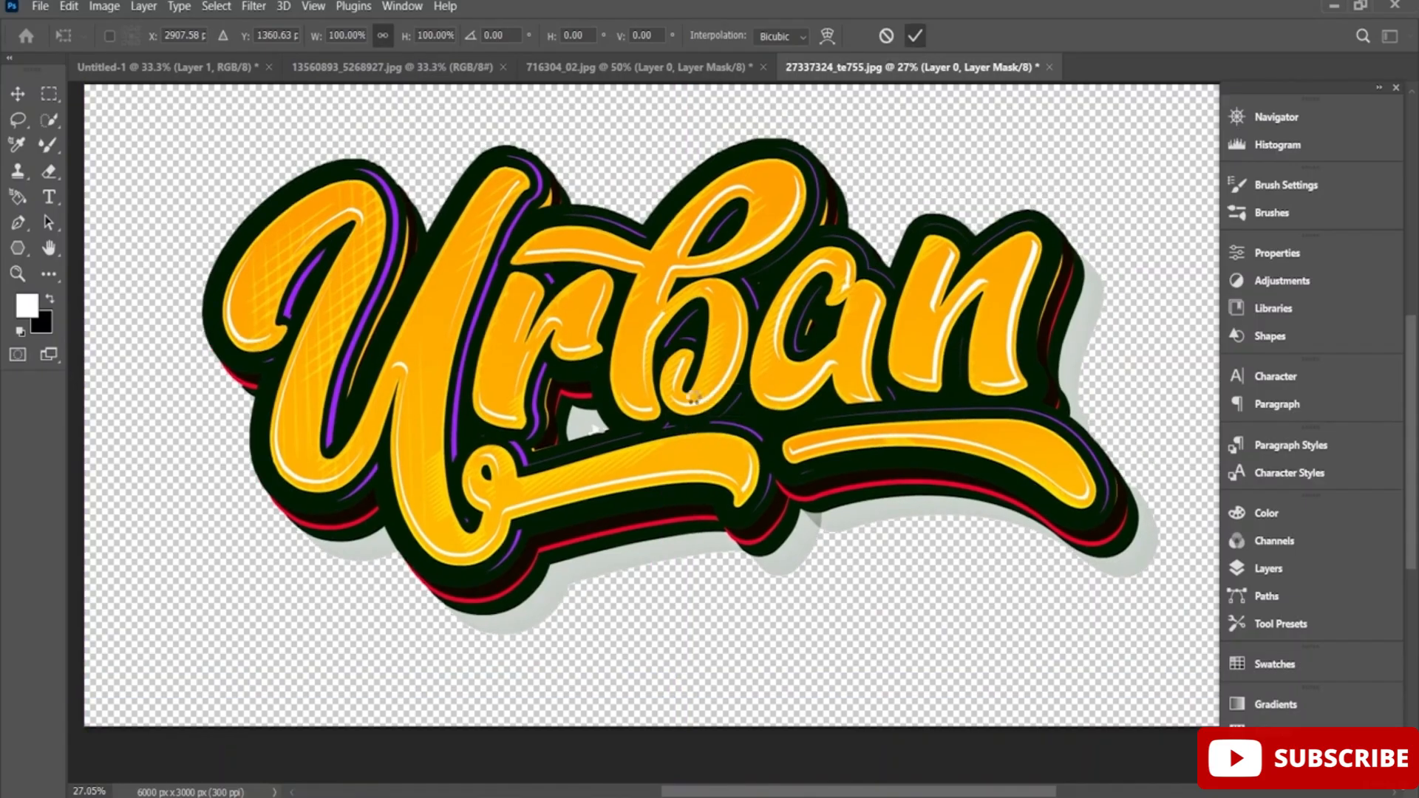
pyautogui.moveTo(604, 386); pyautogui.dragTo(445, 281)
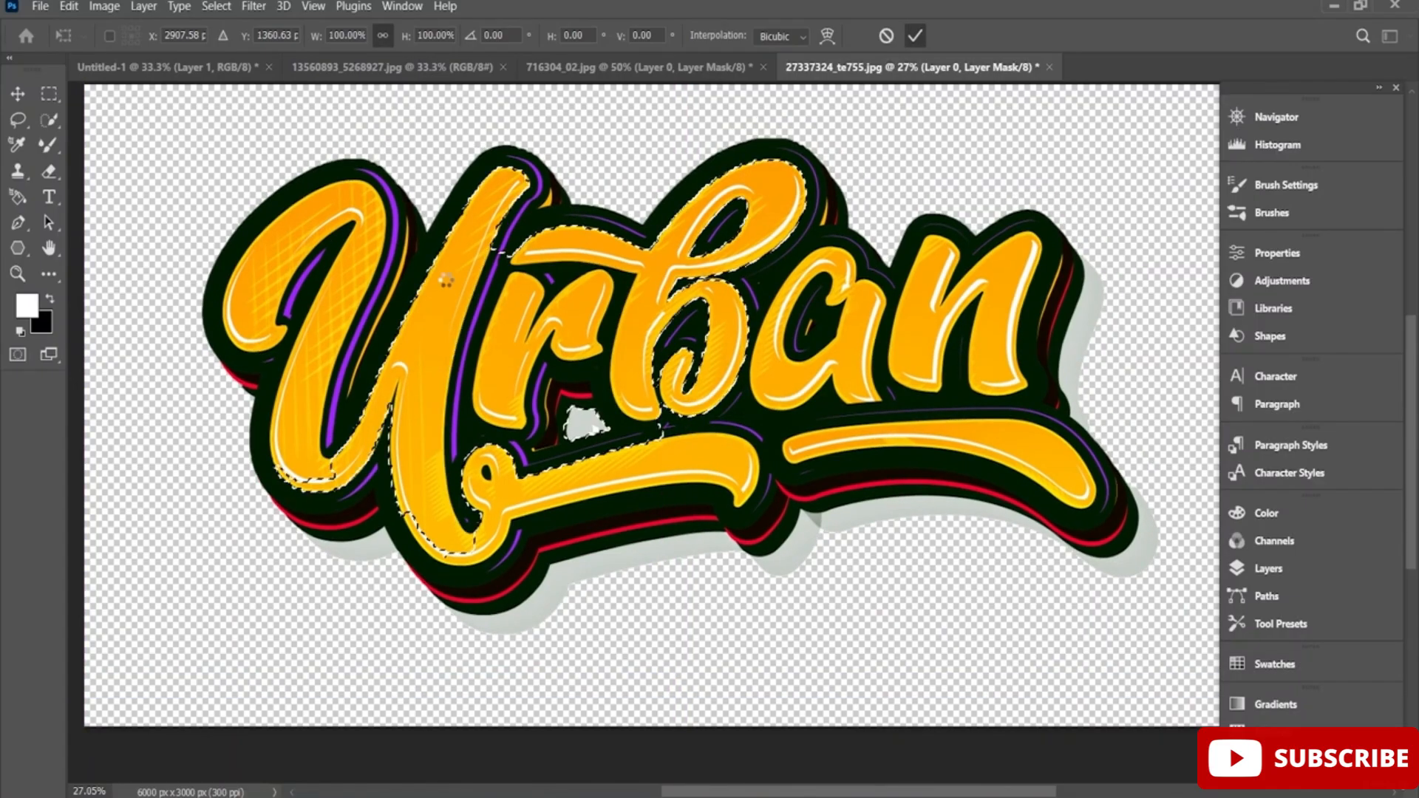
pyautogui.hotkey('ctrl', 'z')
pyautogui.hotkey('ctrl', 'z')
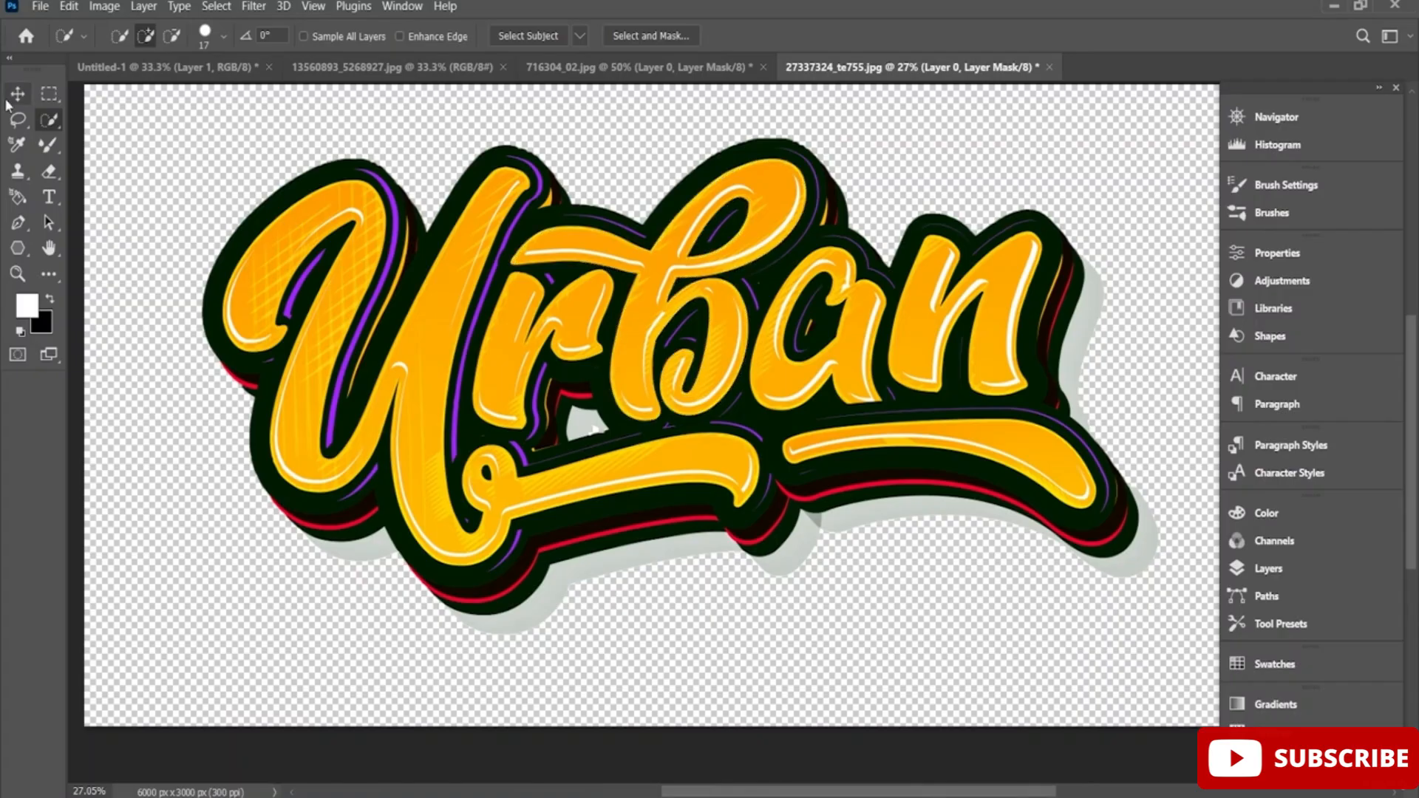
# Copy the Urban lettering cut-out into the Untitled-1 document on top of the paint splatters.
pyautogui.click(15, 96)
pyautogui.moveTo(686, 353); pyautogui.dragTo(696, 388)
pyautogui.moveTo(710, 438); pyautogui.dragTo(721, 453)
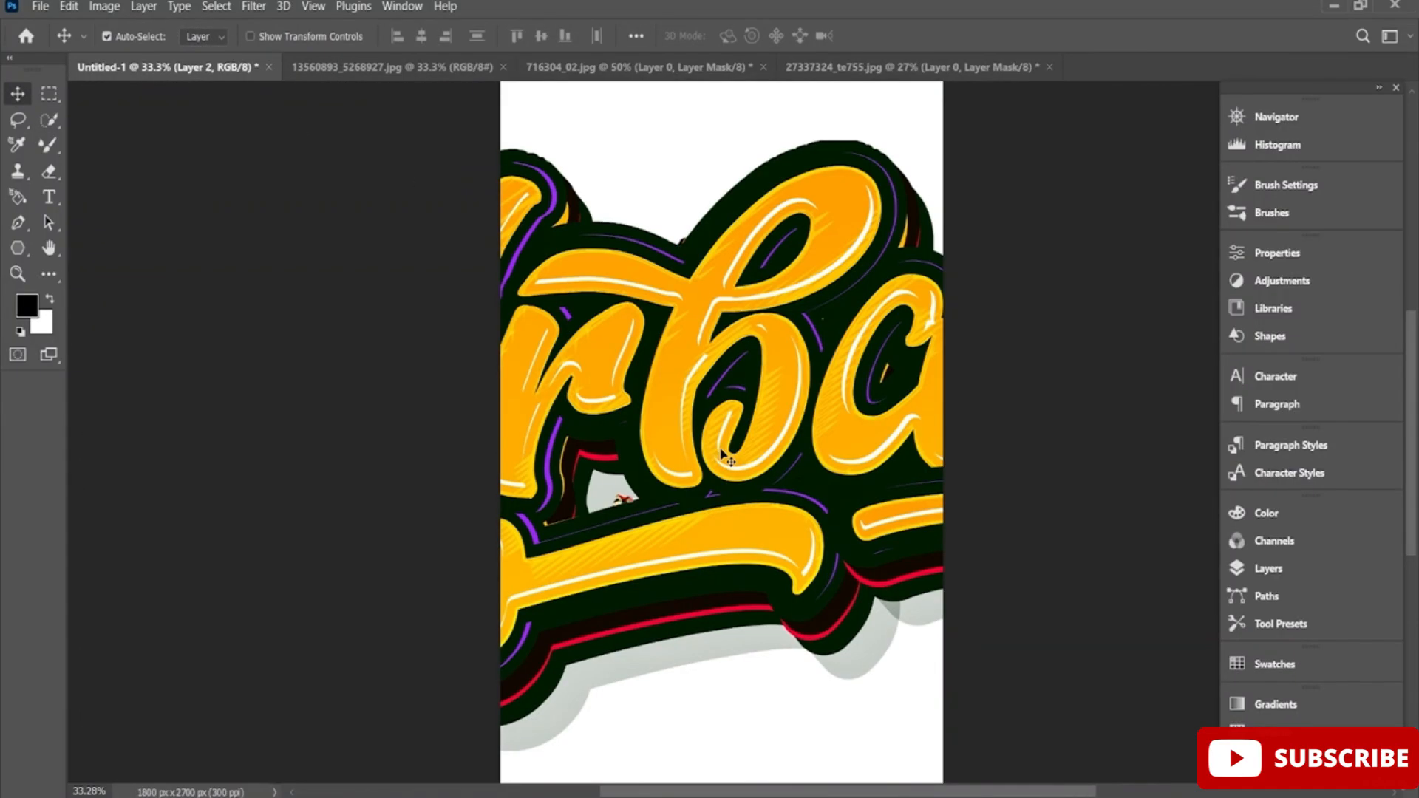
# Scale the Urban lettering to 33.29%, rotate it -12.44° and place it over the middle of the paint splatters.
pyautogui.scroll(-4, 760, 437)
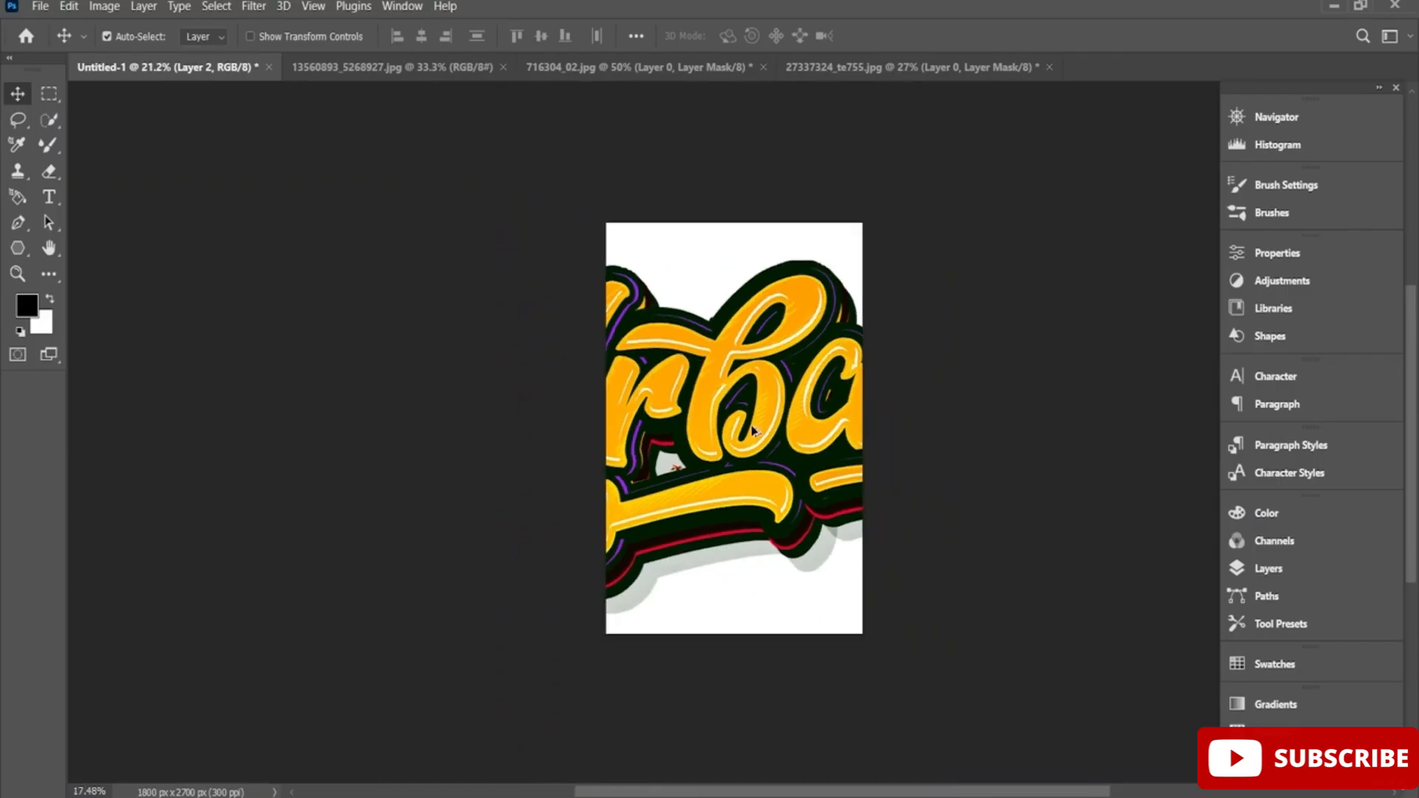
pyautogui.hotkey('ctrl', 't')
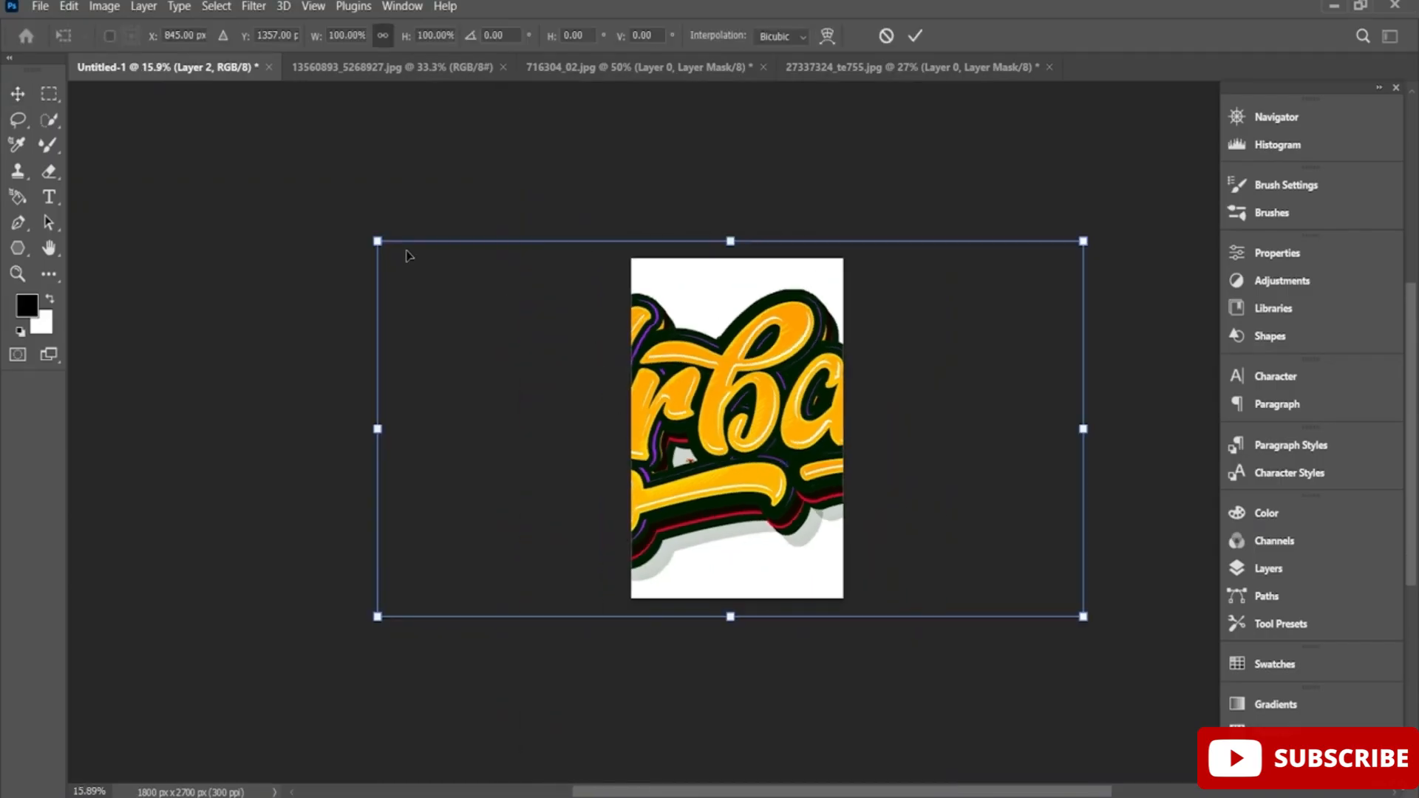
pyautogui.moveTo(399, 263); pyautogui.dragTo(613, 376)
pyautogui.moveTo(797, 448); pyautogui.dragTo(795, 437)
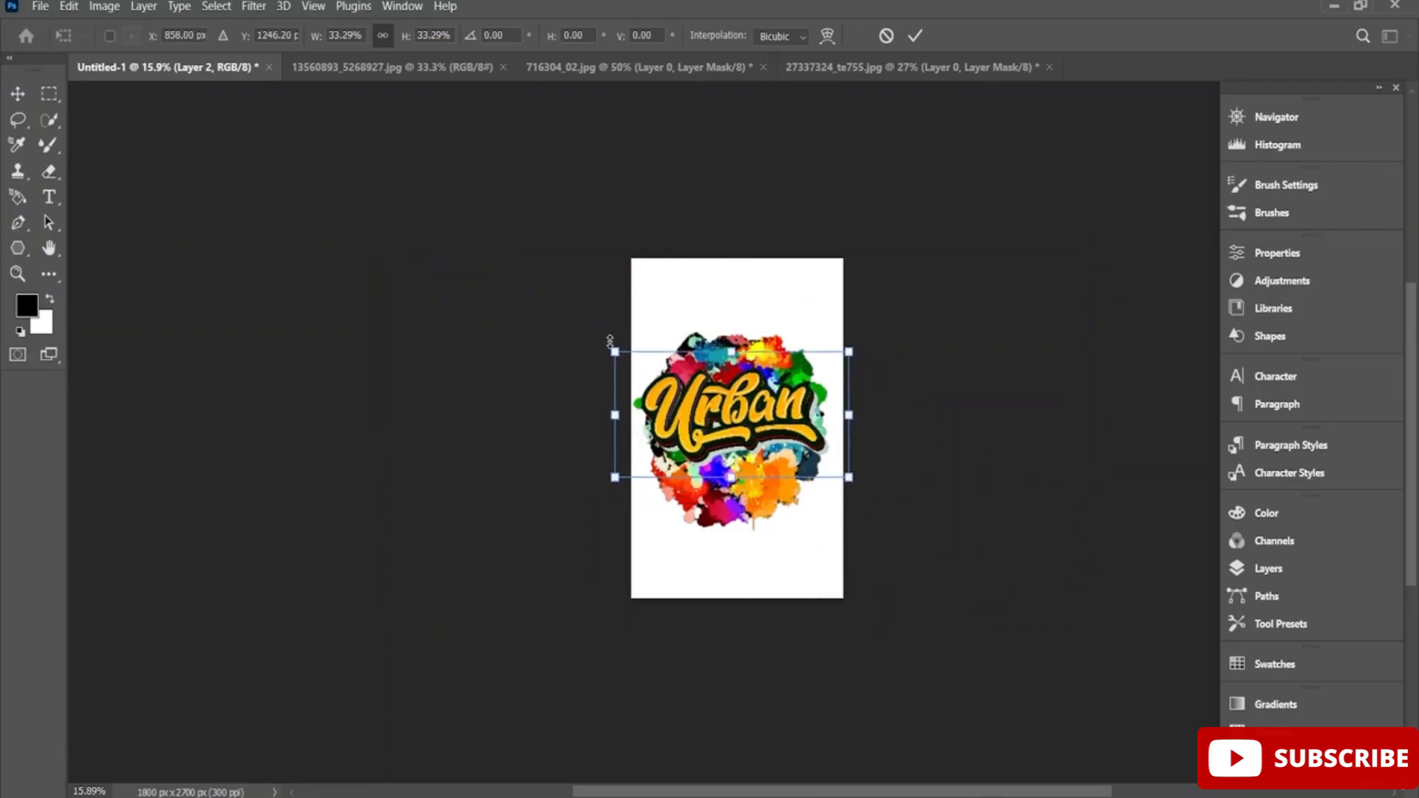
pyautogui.moveTo(607, 337); pyautogui.dragTo(573, 358)
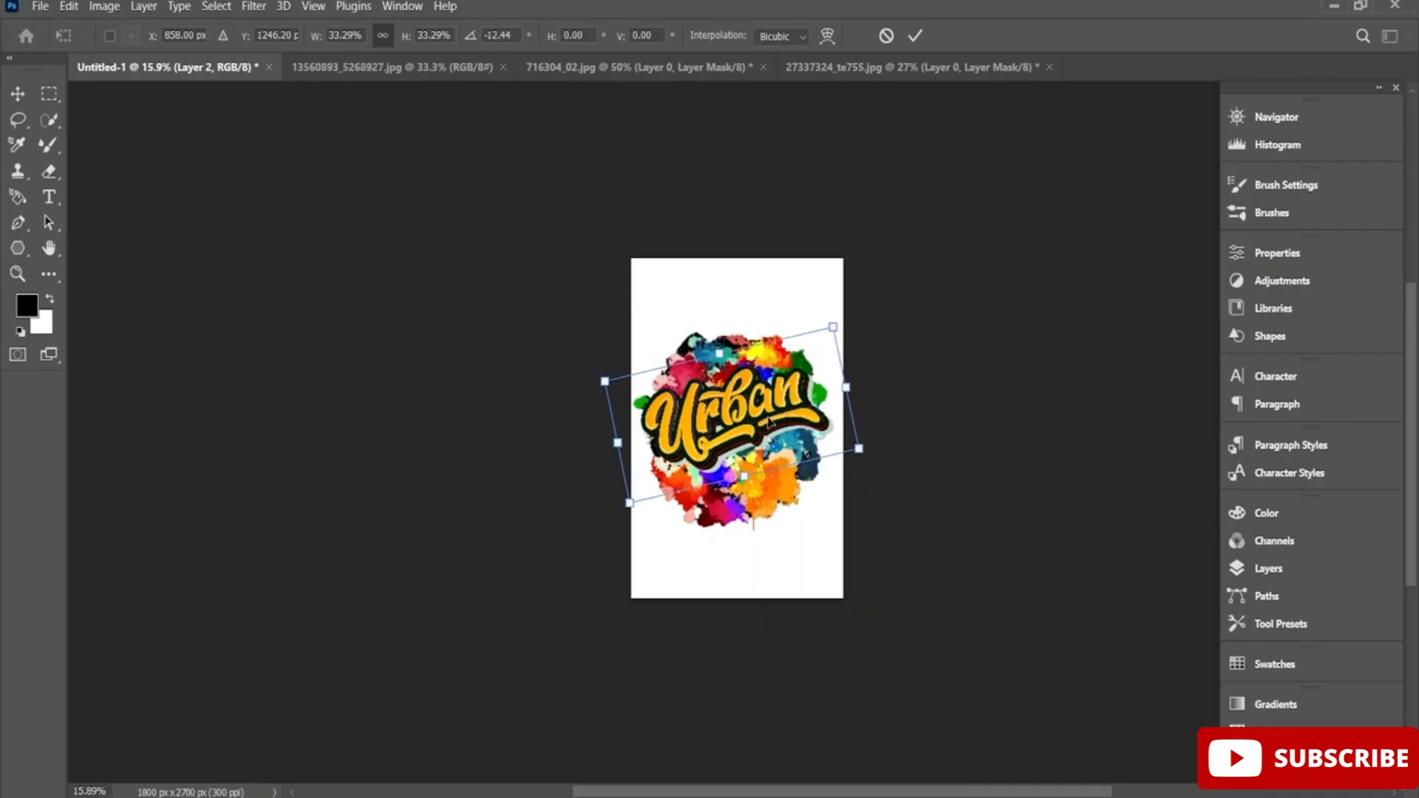
pyautogui.moveTo(767, 421)
pyautogui.mouseDown()
pyautogui.moveTo(765, 437)
pyautogui.moveTo(765, 423)
pyautogui.mouseUp()
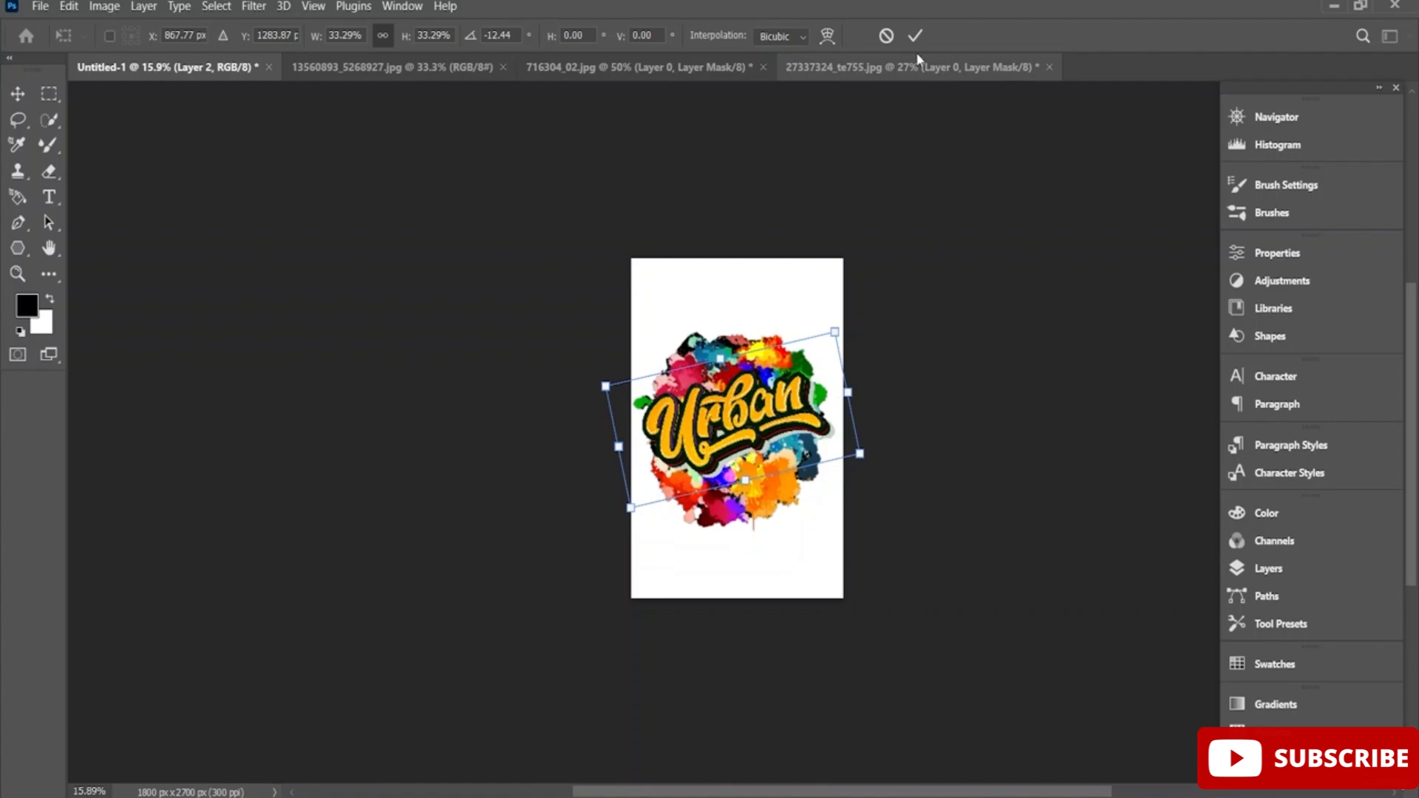
# Enlarge the Urban lettering to 36.12%, centre it over the splatters and apply the transform.
pyautogui.scroll(5, 798, 442)
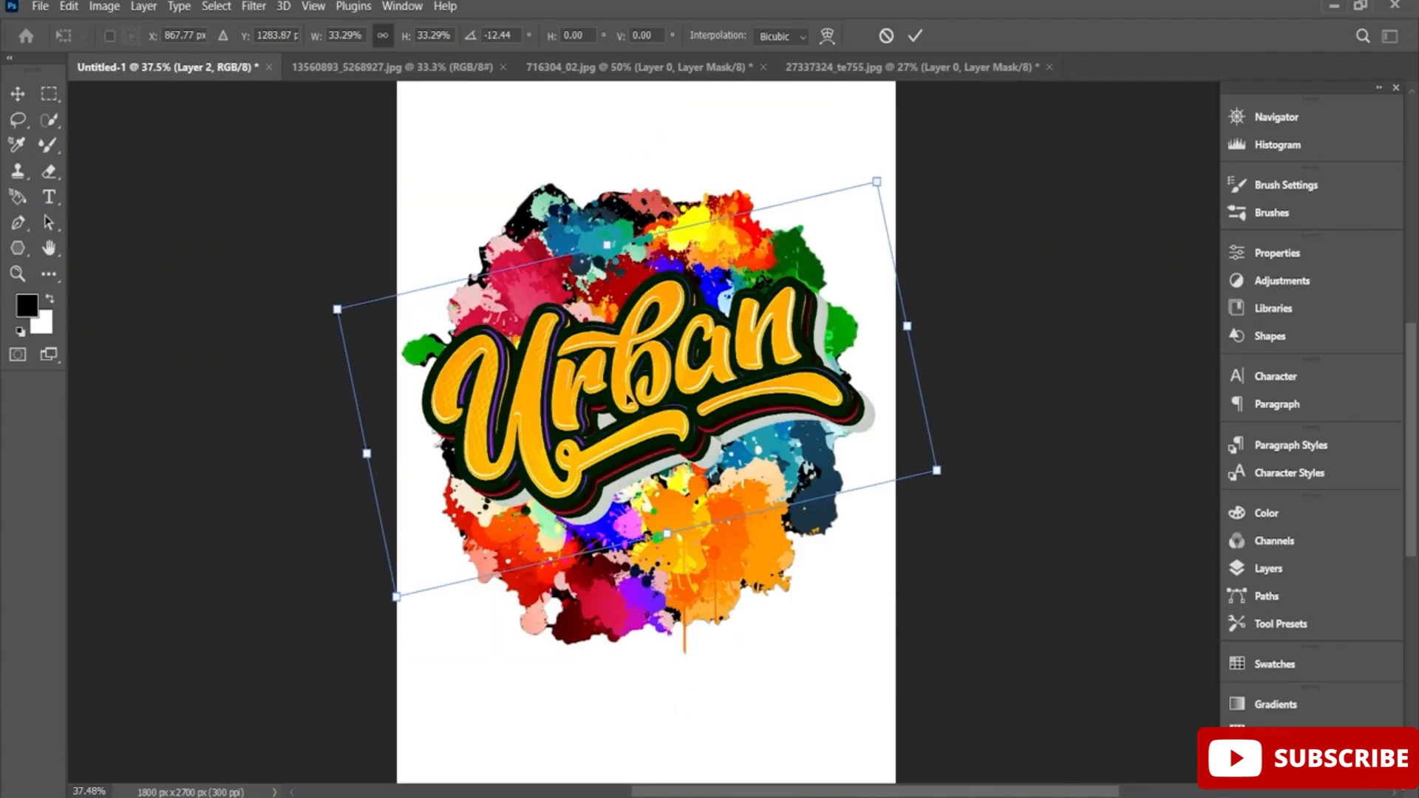
pyautogui.moveTo(627, 399); pyautogui.dragTo(624, 418)
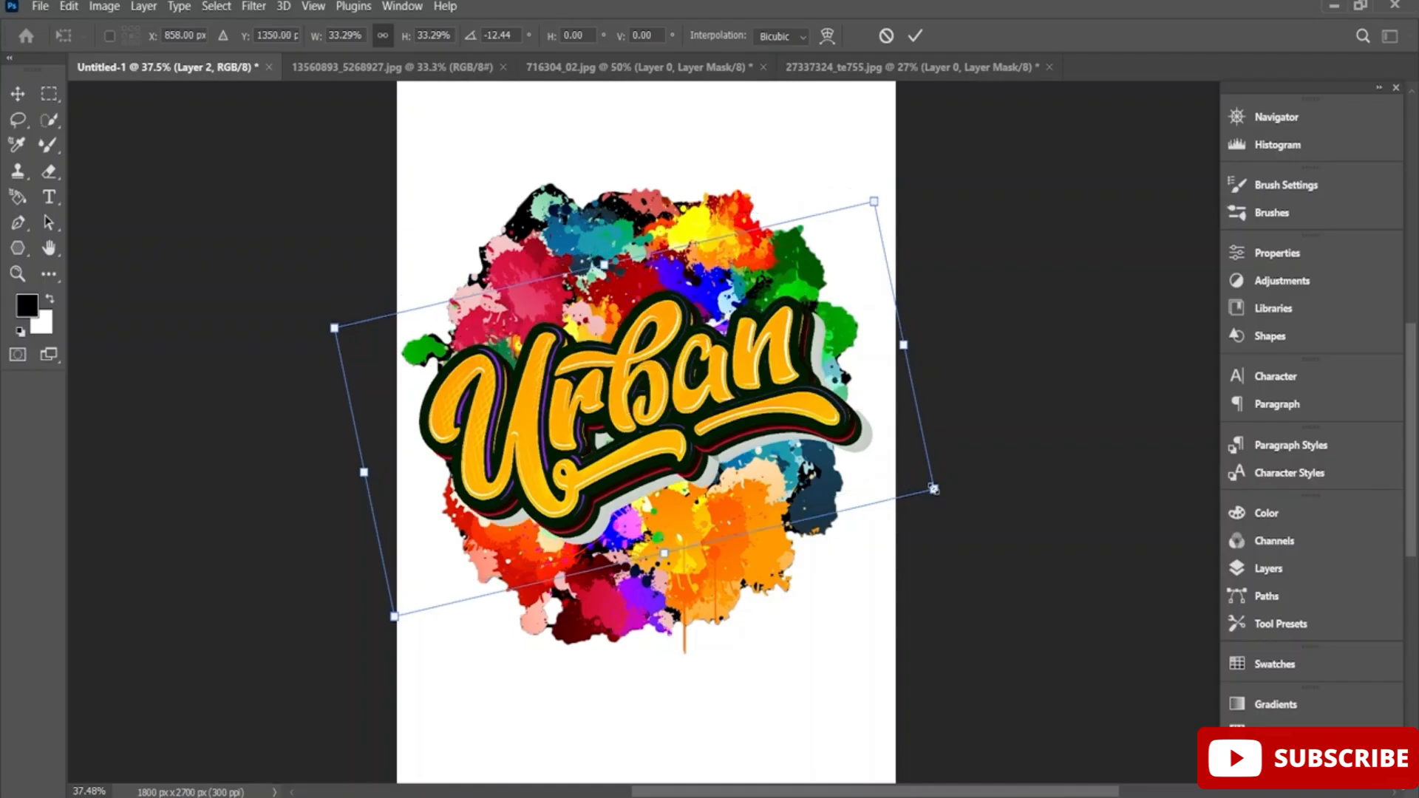
pyautogui.moveTo(934, 488); pyautogui.dragTo(982, 504)
pyautogui.moveTo(711, 434)
pyautogui.mouseDown()
pyautogui.moveTo(684, 436)
pyautogui.moveTo(700, 430)
pyautogui.mouseUp()
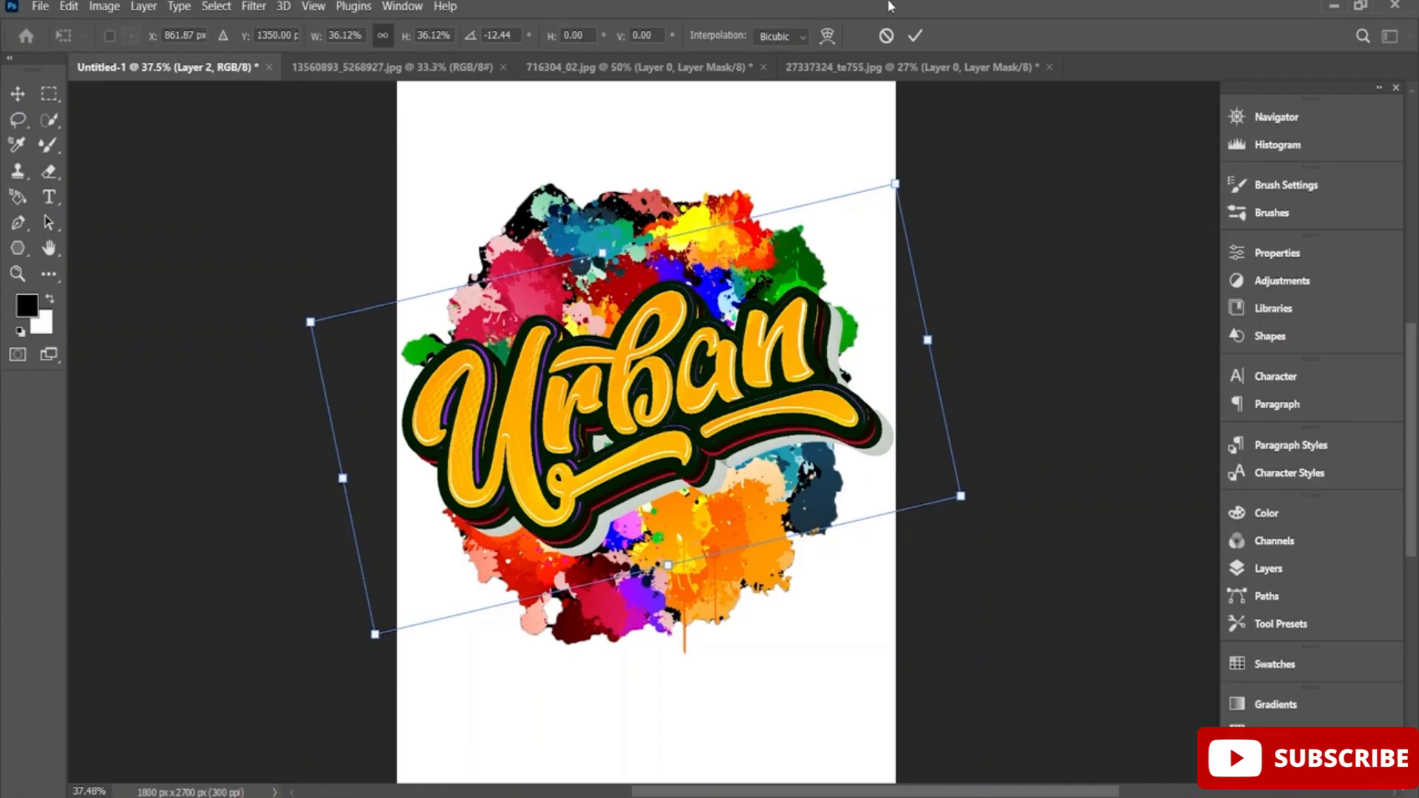
pyautogui.click(919, 35)
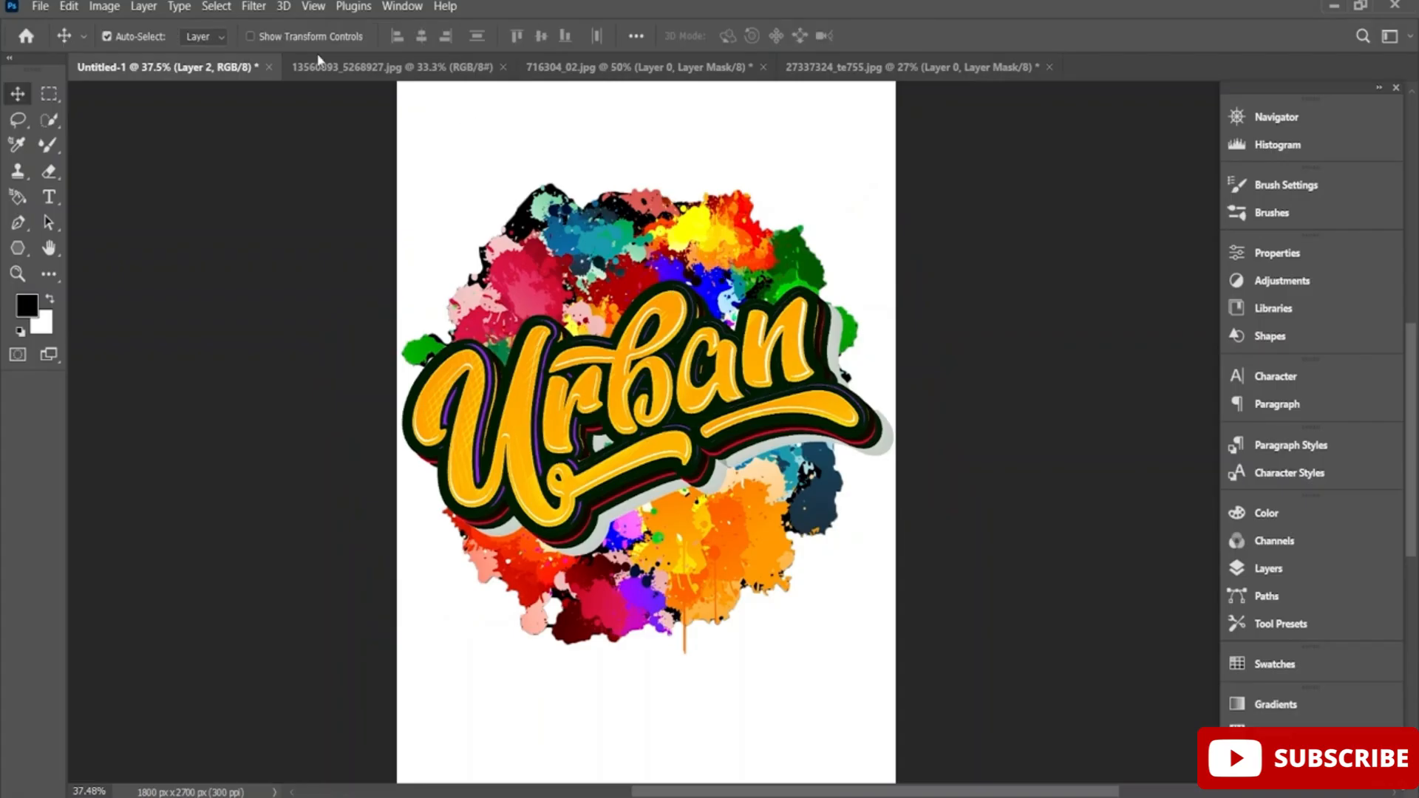
# Open the pink spray-paint image 13560893_5268927 from the Desktop PS folder.
pyautogui.click(42, 7)
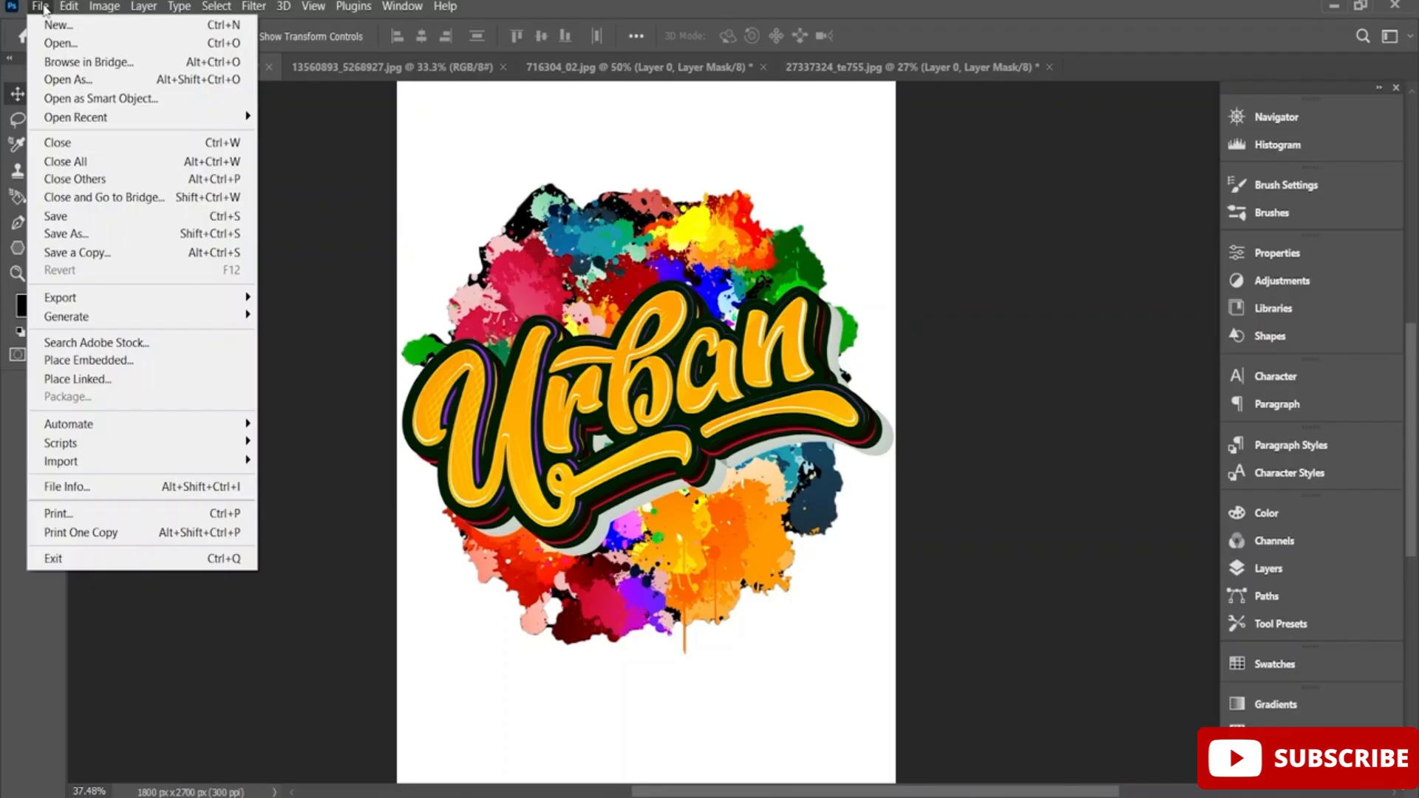
pyautogui.click(99, 46)
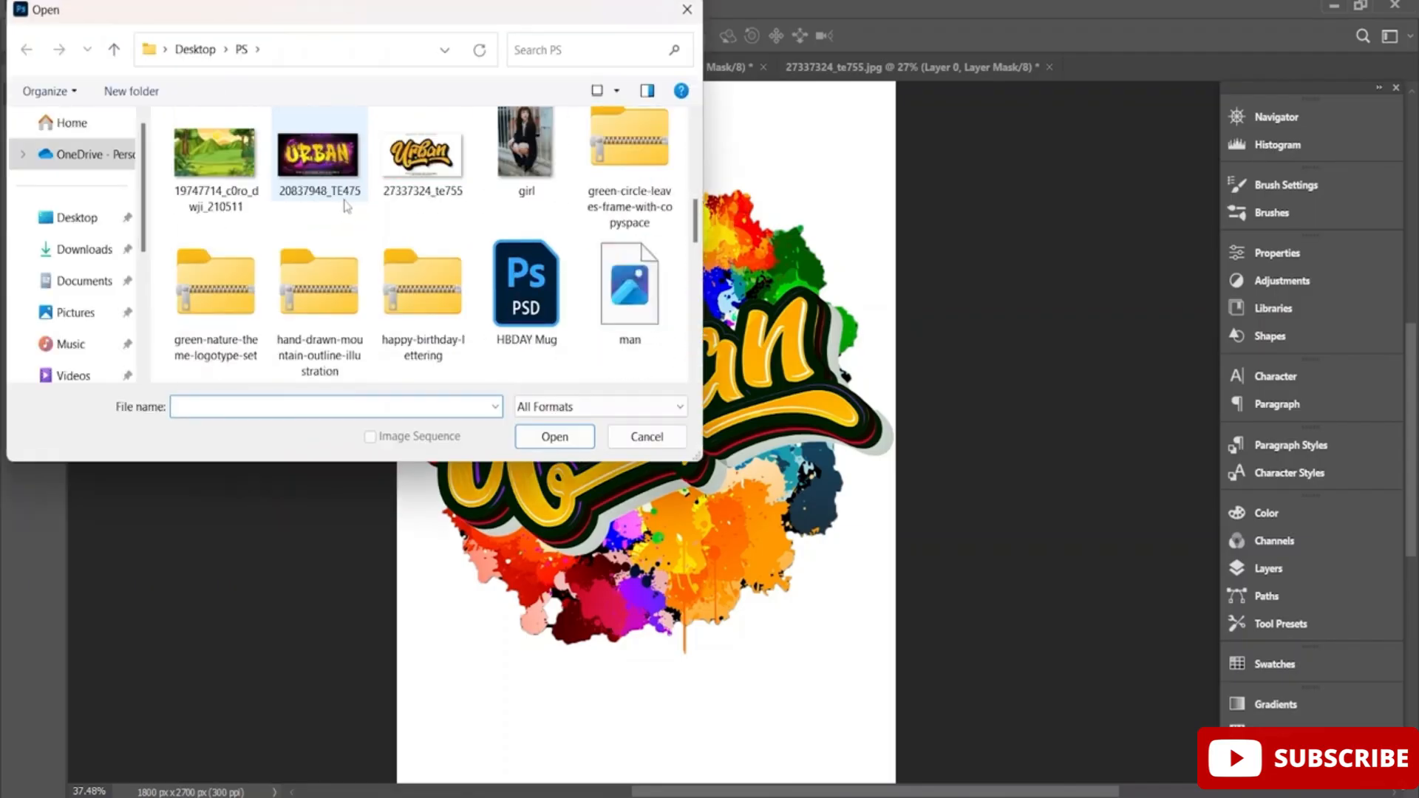
pyautogui.scroll(2, 346, 205)
pyautogui.click(406, 162)
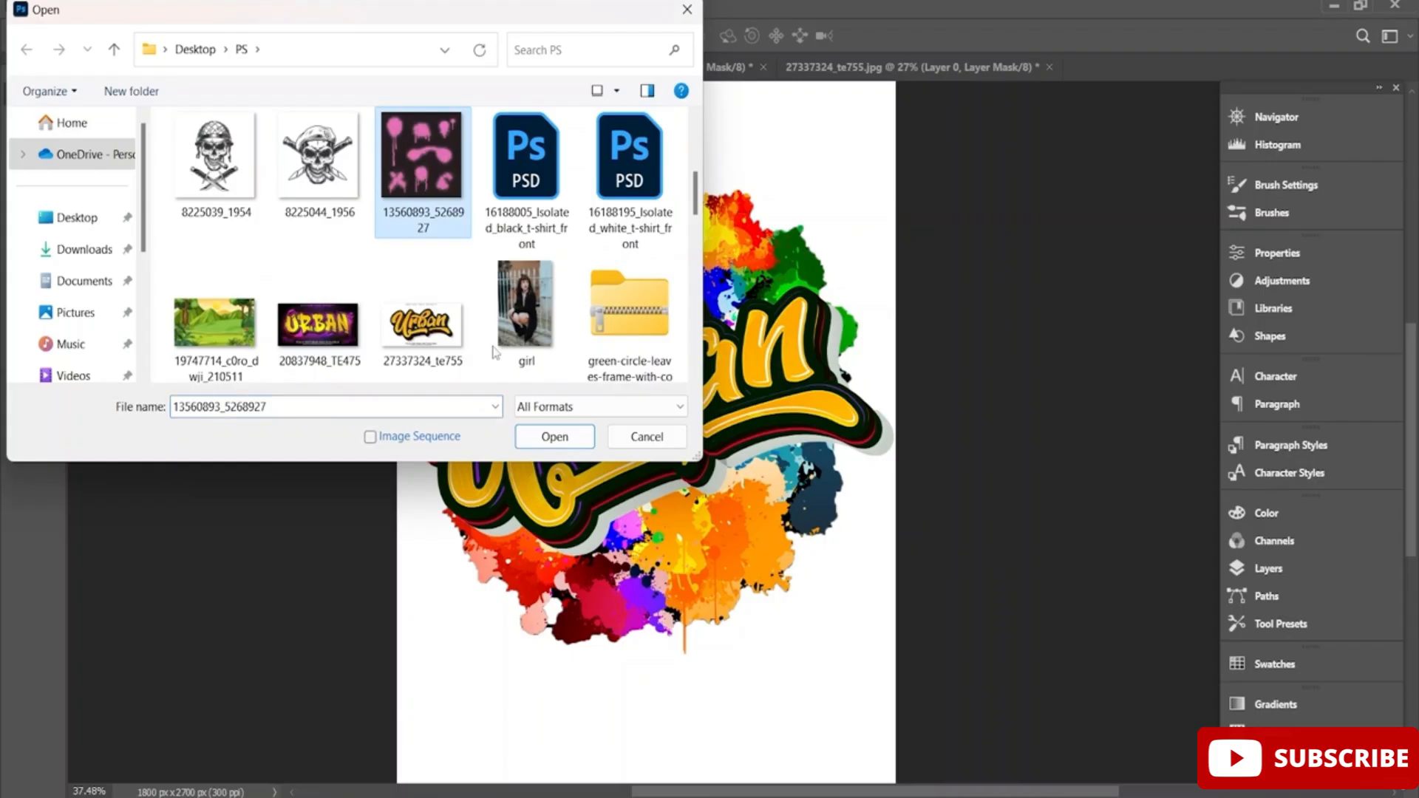
pyautogui.click(555, 436)
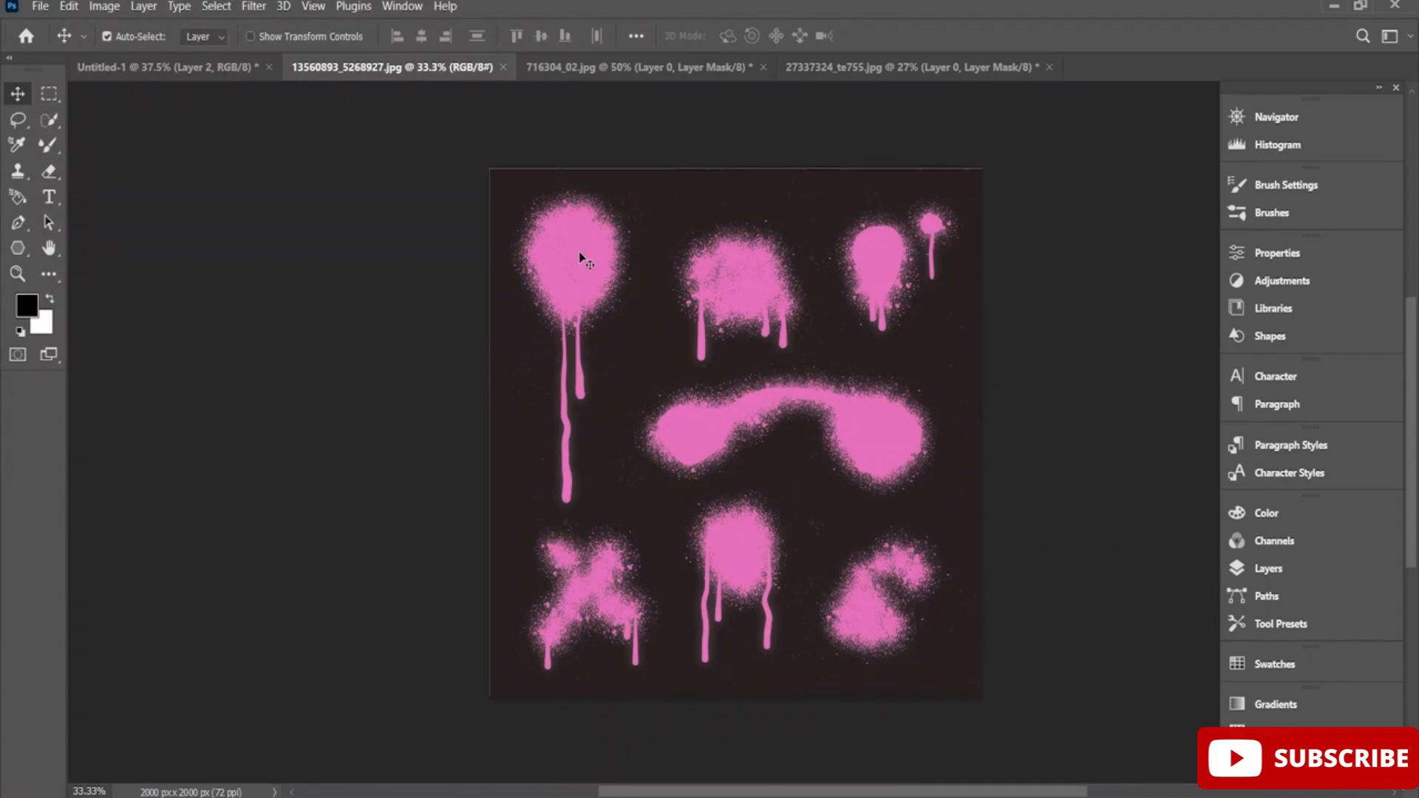
# Select the round pink spray blot with its two long drips using Quick Selection and mask the layer to it.
pyautogui.click(50, 121)
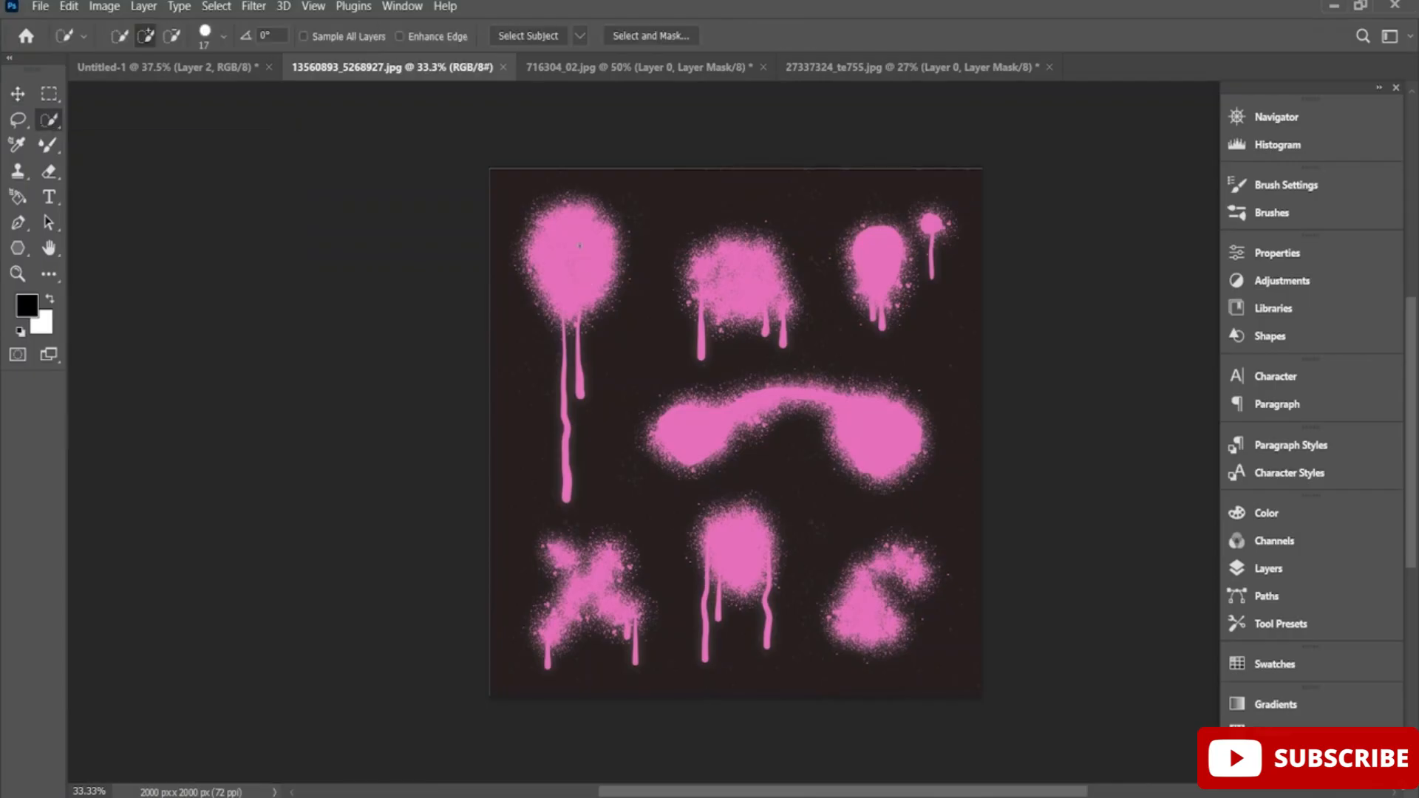
pyautogui.moveTo(580, 246)
pyautogui.mouseDown()
pyautogui.moveTo(564, 289)
pyautogui.moveTo(571, 278)
pyautogui.moveTo(566, 500)
pyautogui.mouseUp()
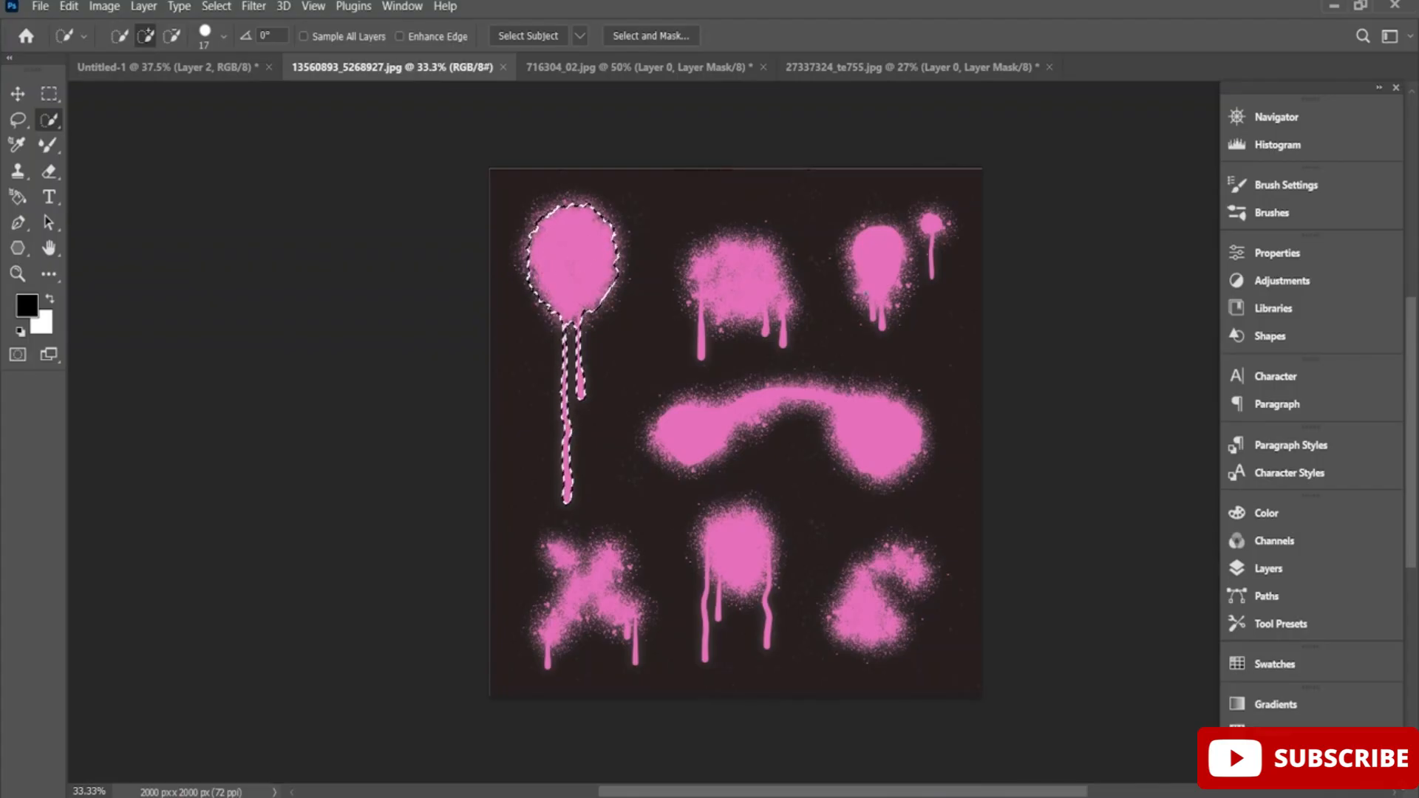
pyautogui.click(1269, 569)
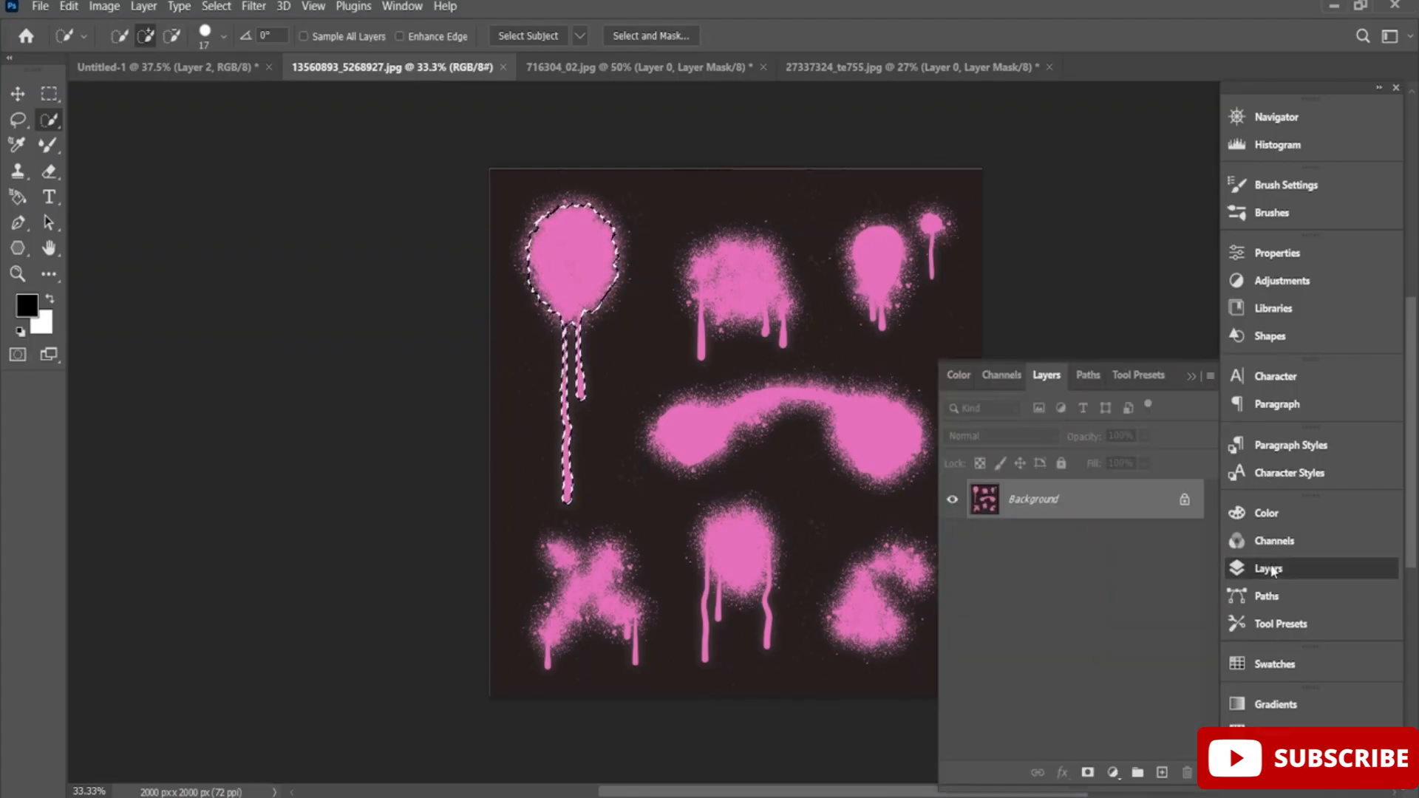
pyautogui.click(1089, 773)
# Copy the round pink spray cut-out into the Untitled-1 document and position it over the letter n.
pyautogui.click(18, 94)
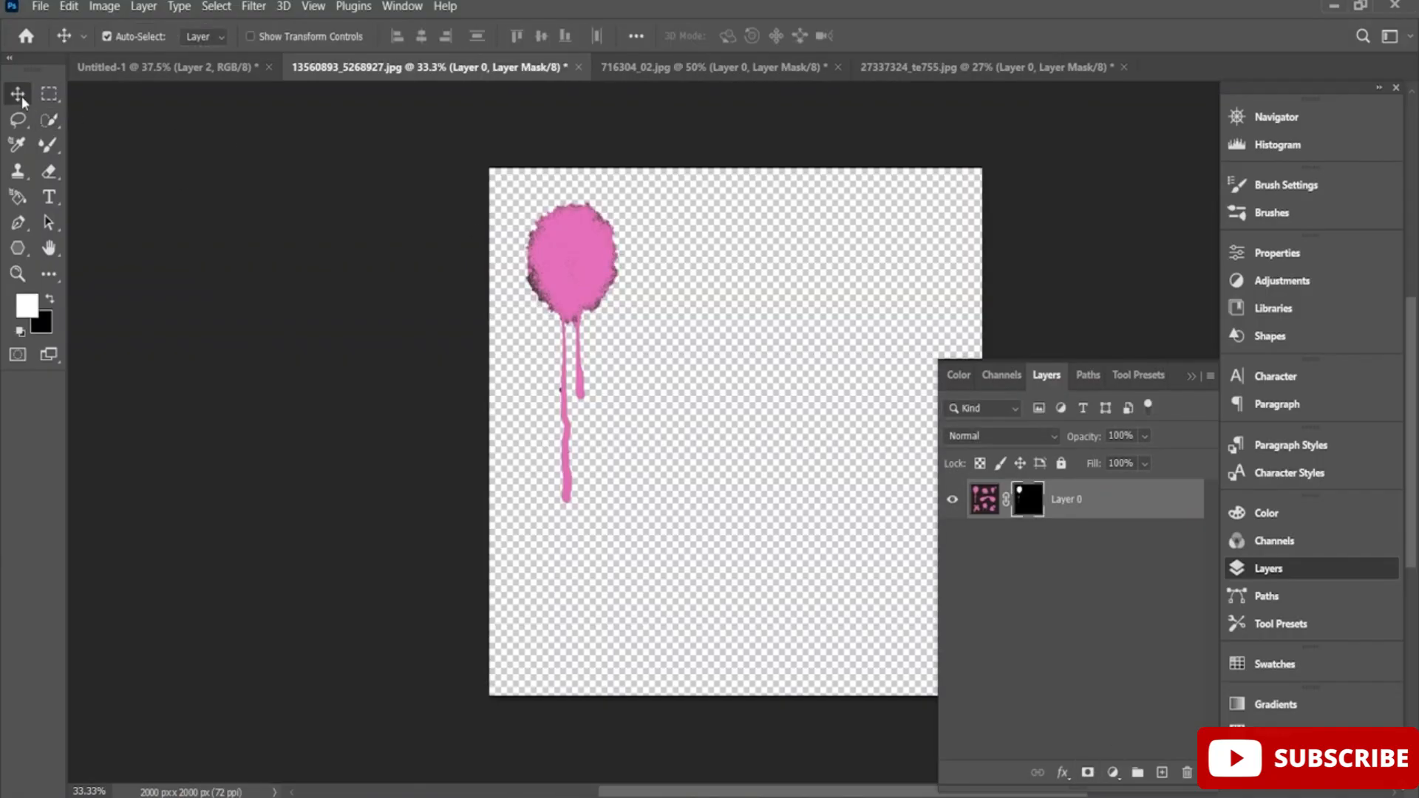
pyautogui.moveTo(584, 279); pyautogui.dragTo(548, 249)
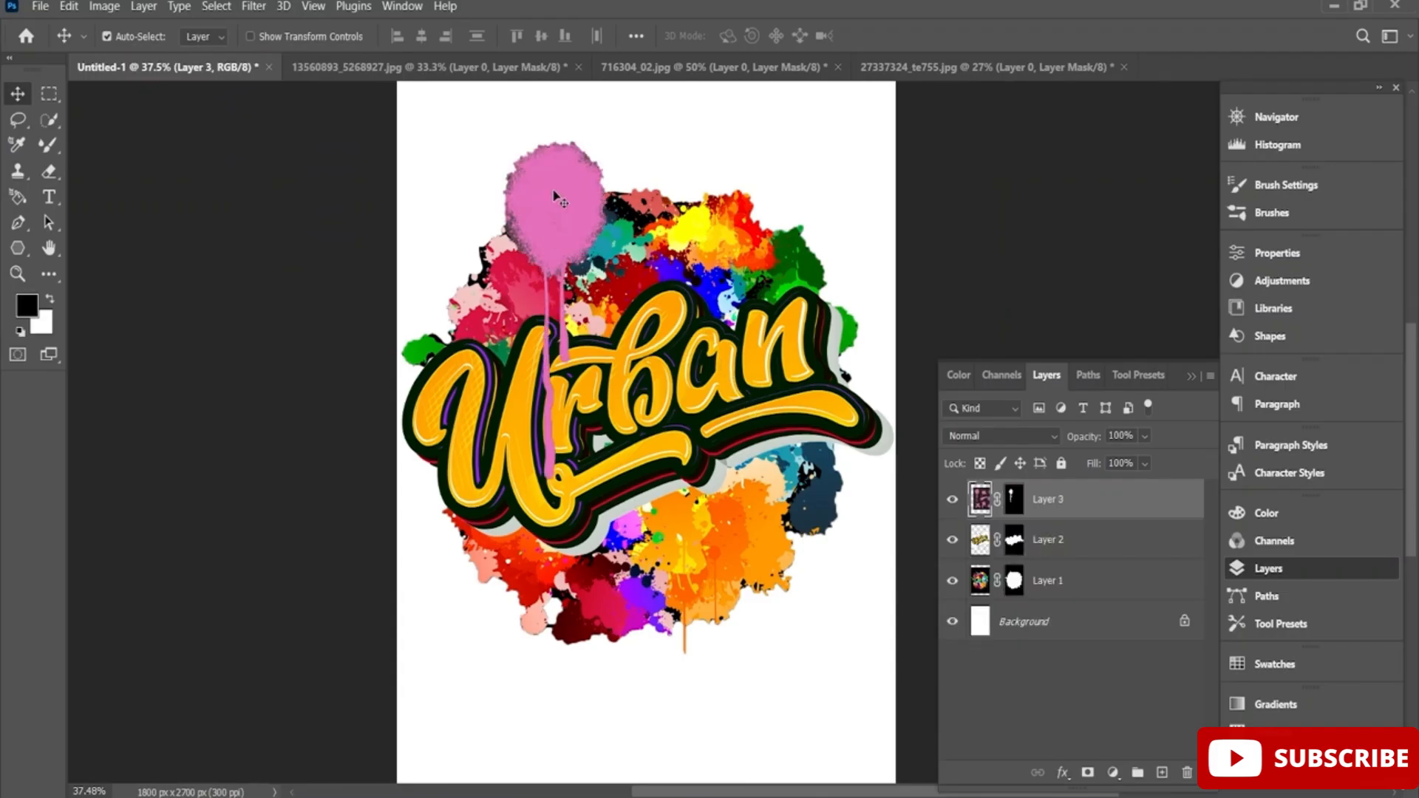
pyautogui.moveTo(556, 196); pyautogui.dragTo(780, 234)
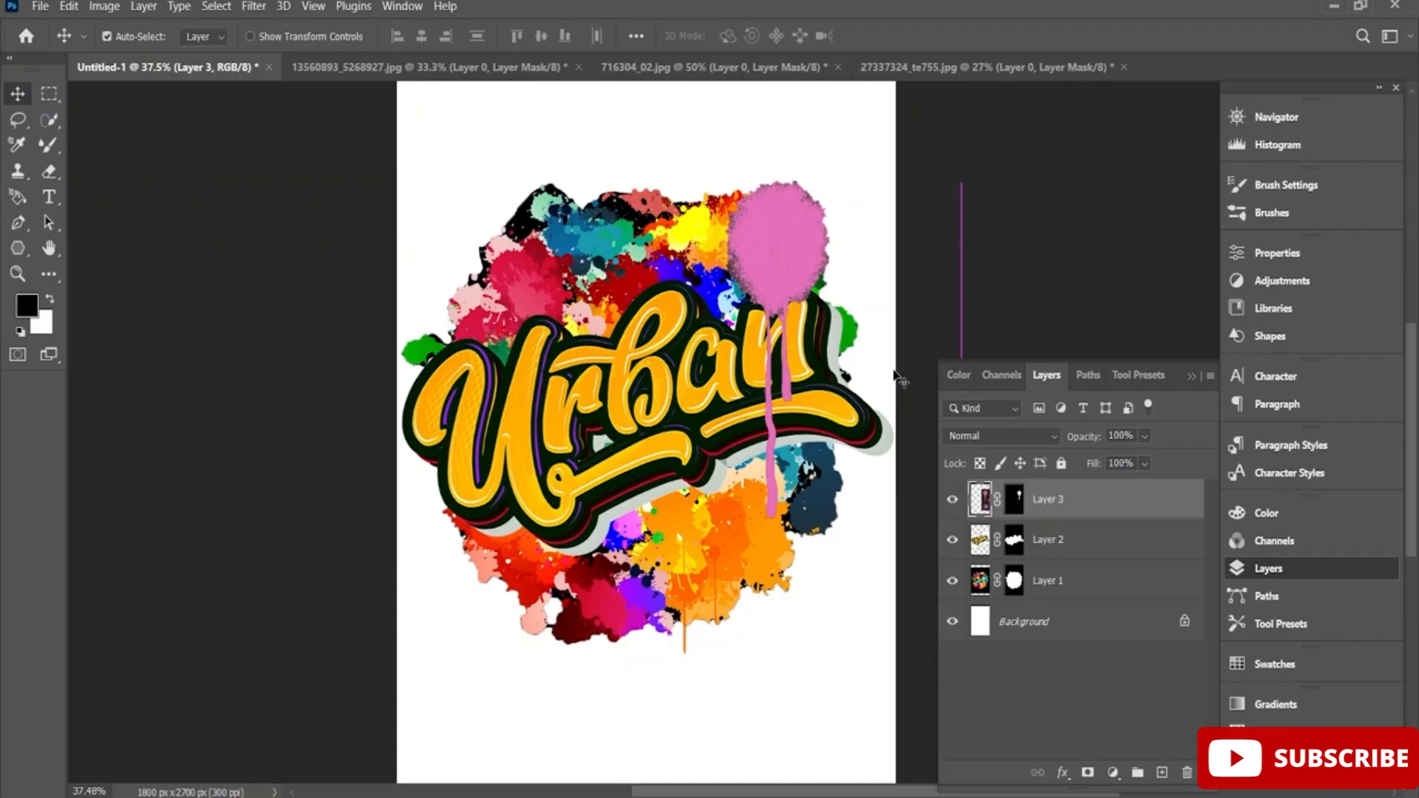
# Scale the pink spray cut-out to 91.20% and move Layer 3 beneath the Urban lettering on Layer 2.
pyautogui.hotkey('ctrl', 't')
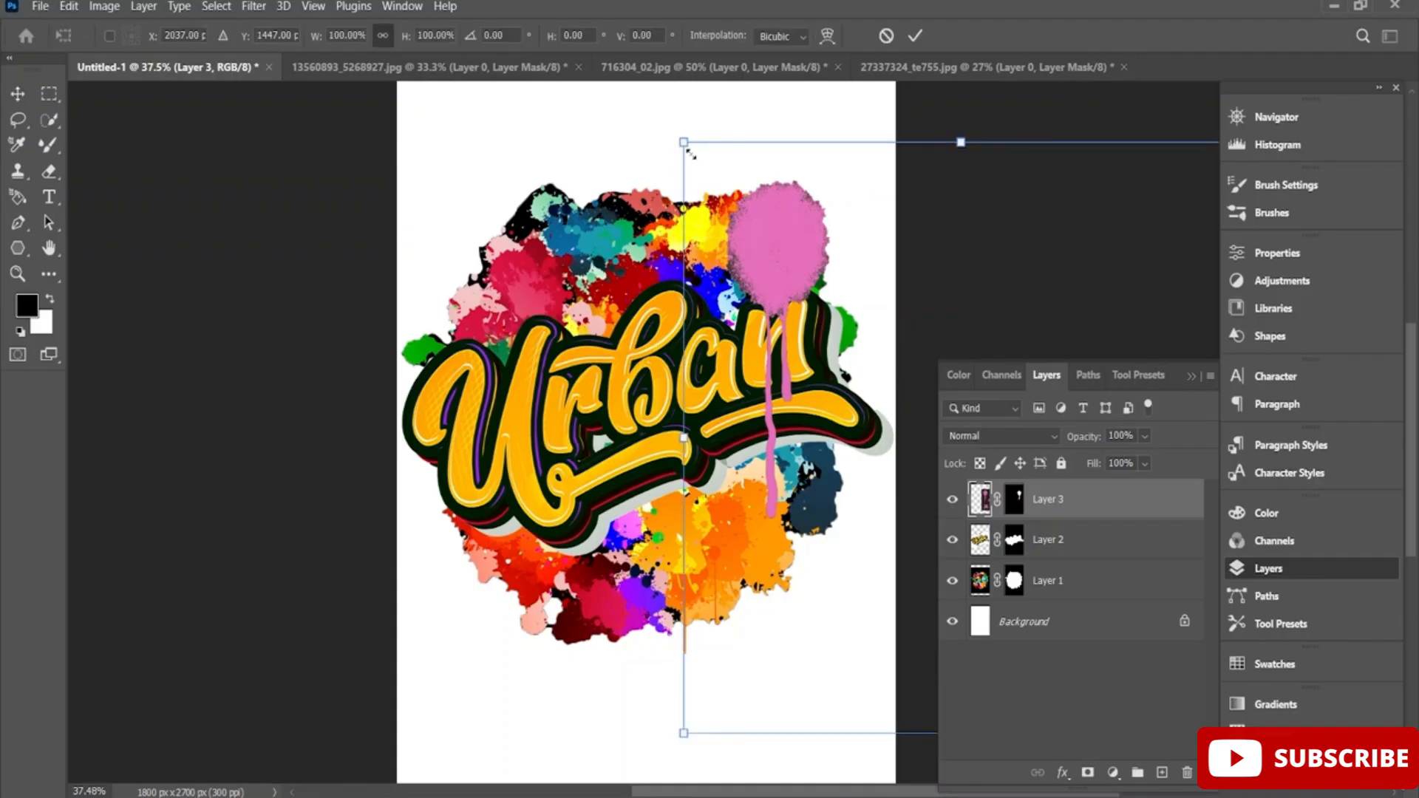
pyautogui.moveTo(692, 154); pyautogui.dragTo(738, 206)
pyautogui.moveTo(798, 261); pyautogui.dragTo(760, 232)
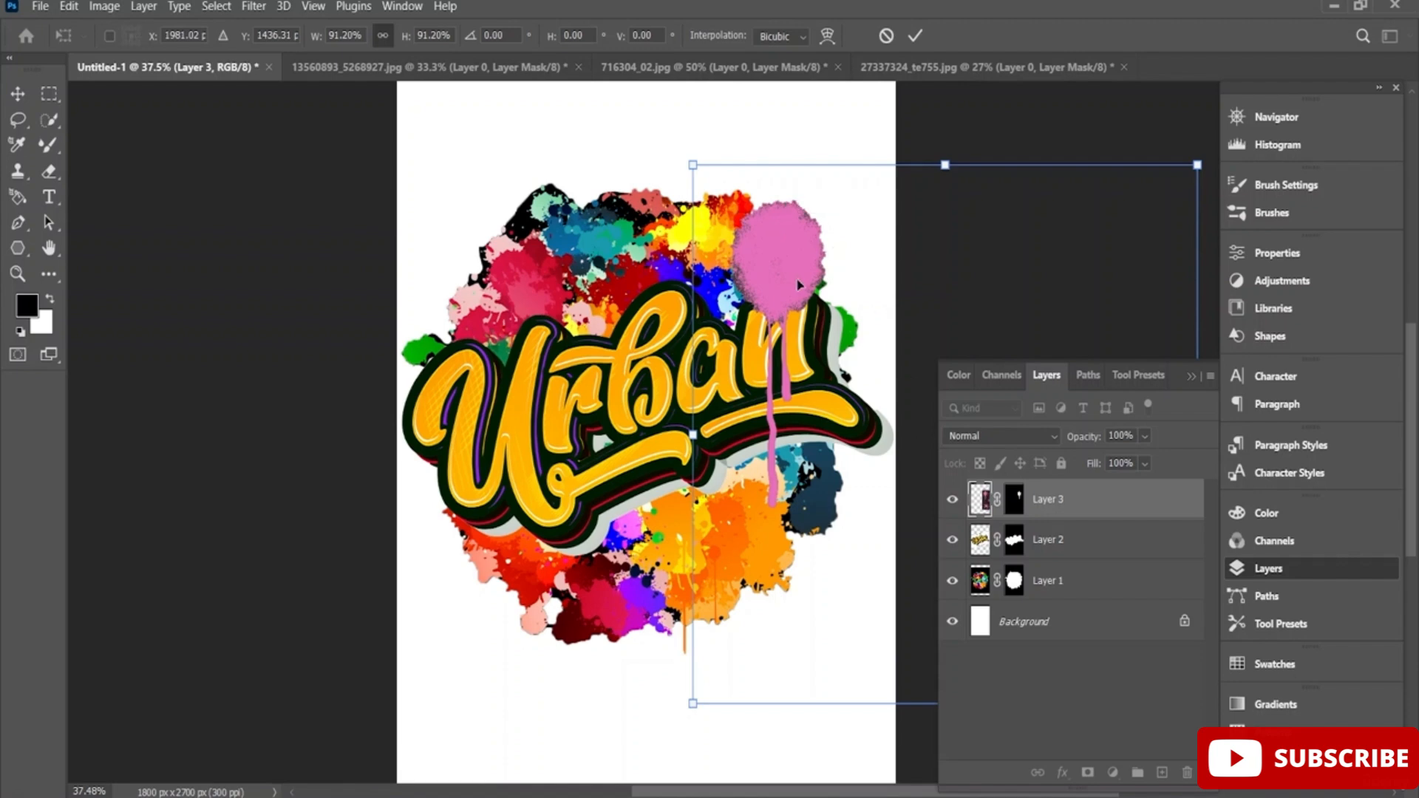
pyautogui.press('Return')
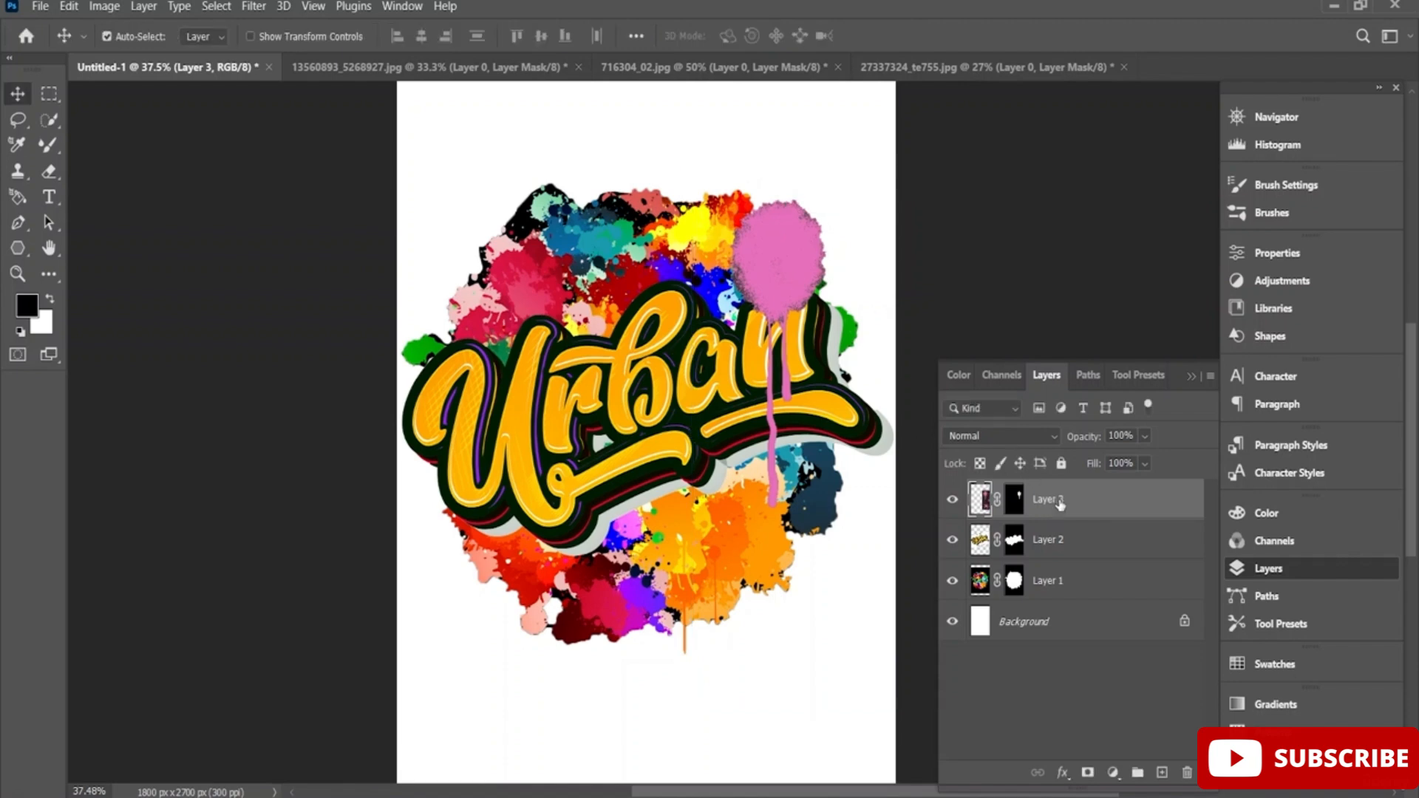
pyautogui.moveTo(1069, 502); pyautogui.dragTo(1072, 543)
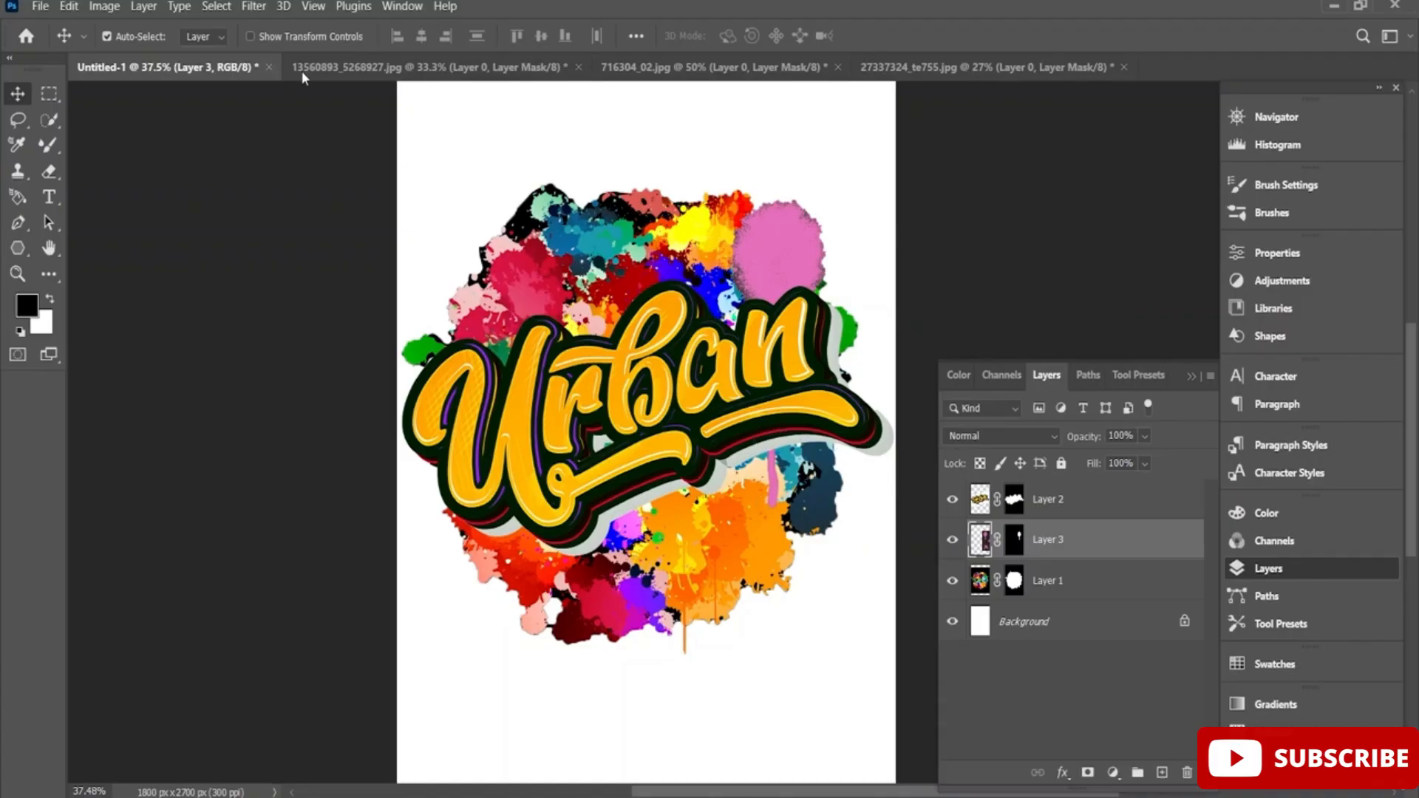
# Return to the 13560893_5268927.jpg document and delete the mask from Layer 0 without applying it.
pyautogui.click(326, 70)
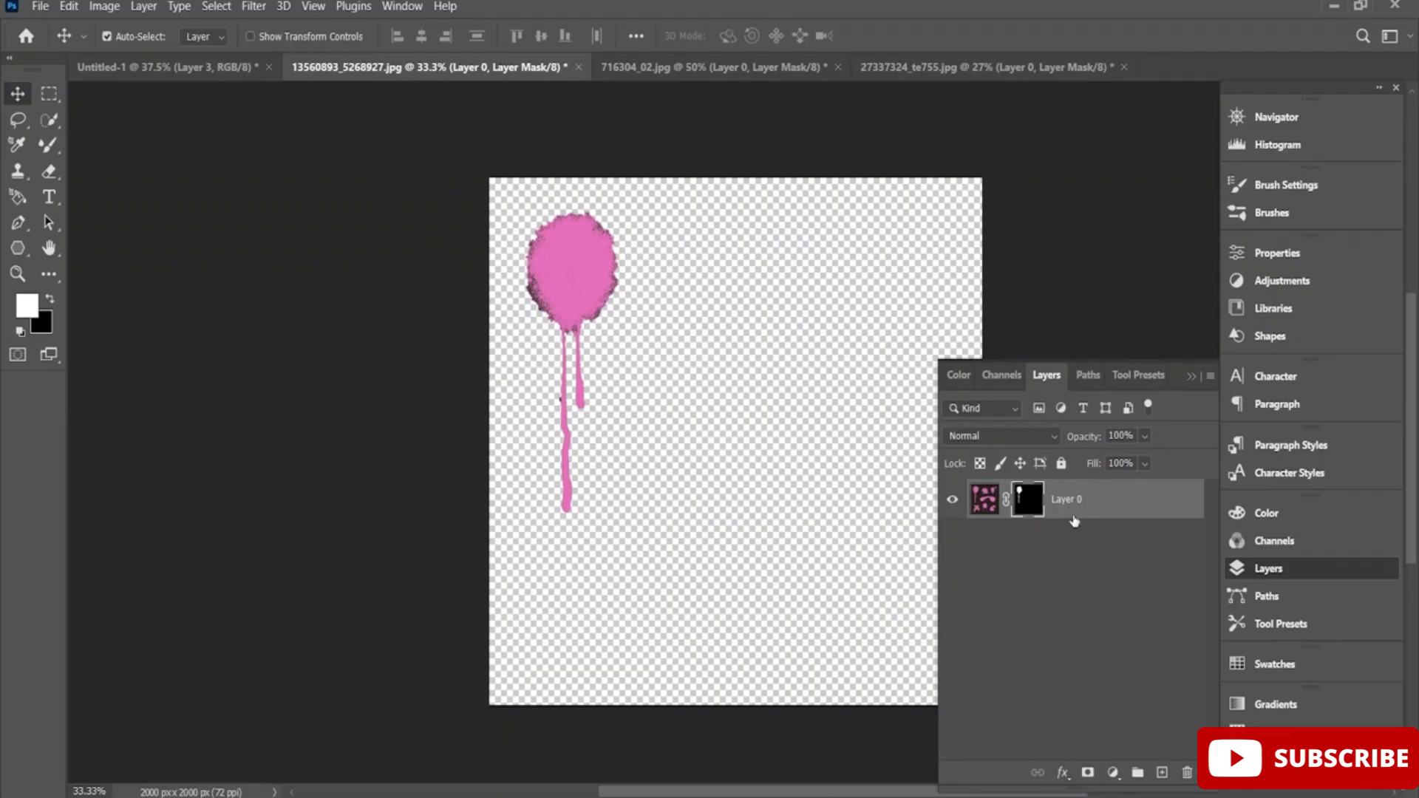
pyautogui.click(1188, 773)
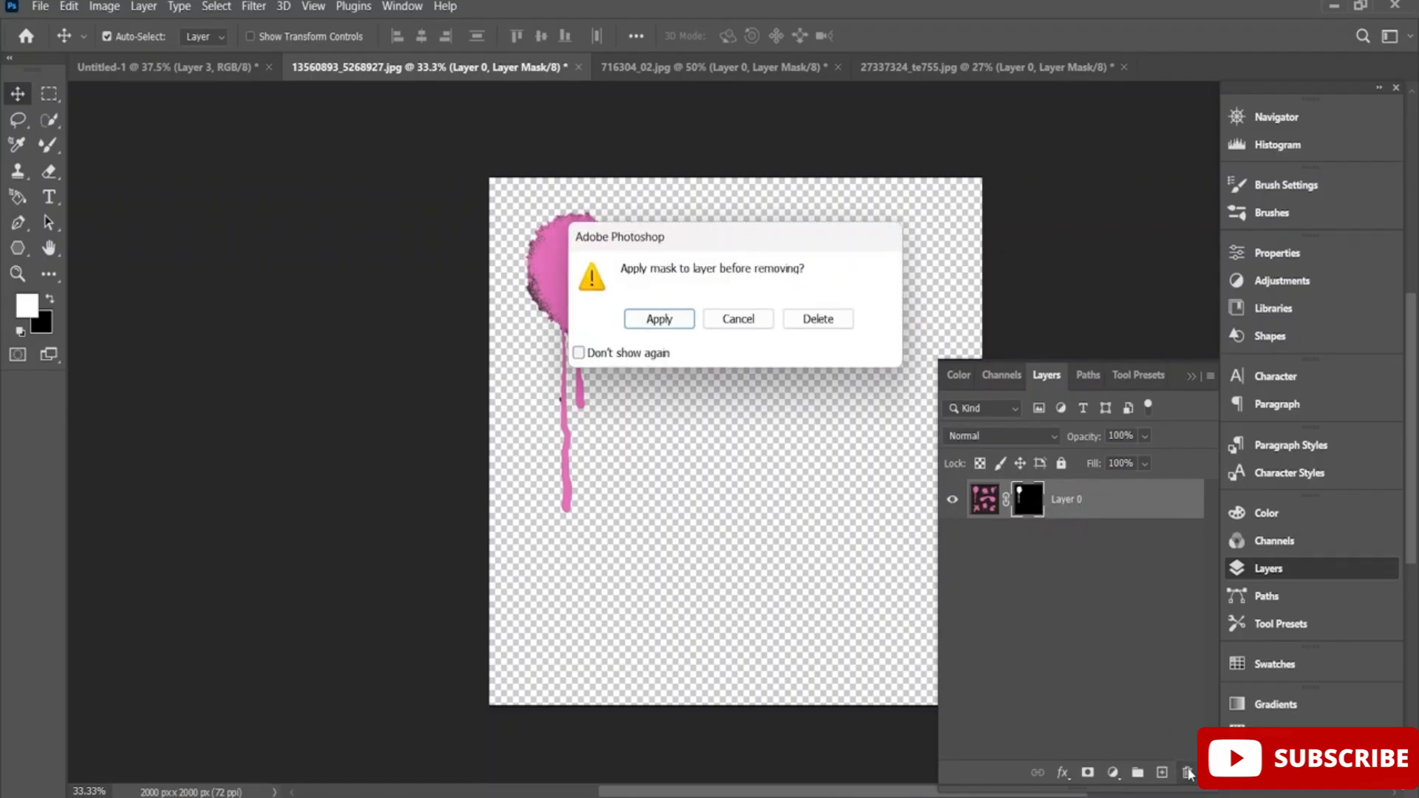
pyautogui.click(818, 320)
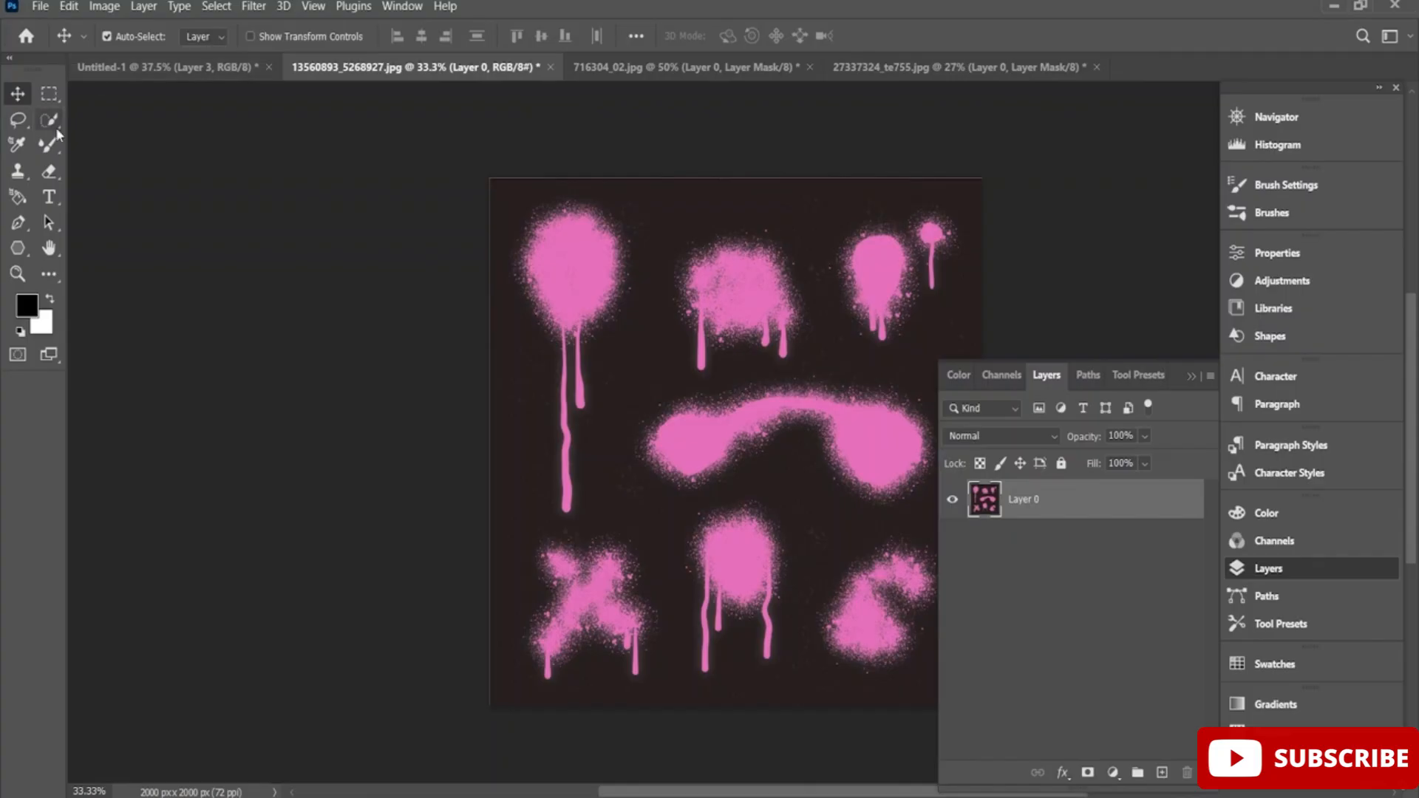
# Select the X-shaped pink spray mark with Quick Selection and mask Layer 0 to it.
pyautogui.click(48, 146)
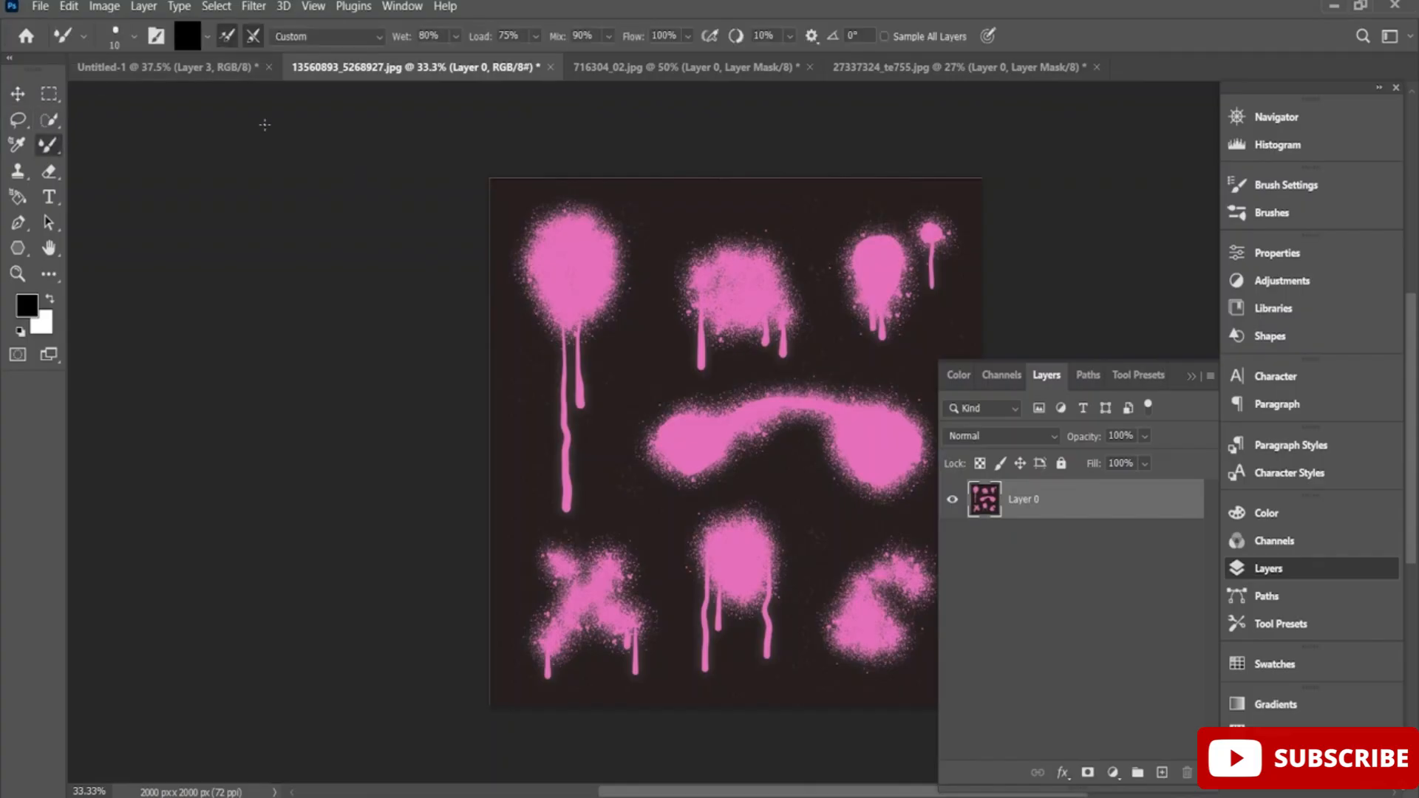
pyautogui.click(49, 119)
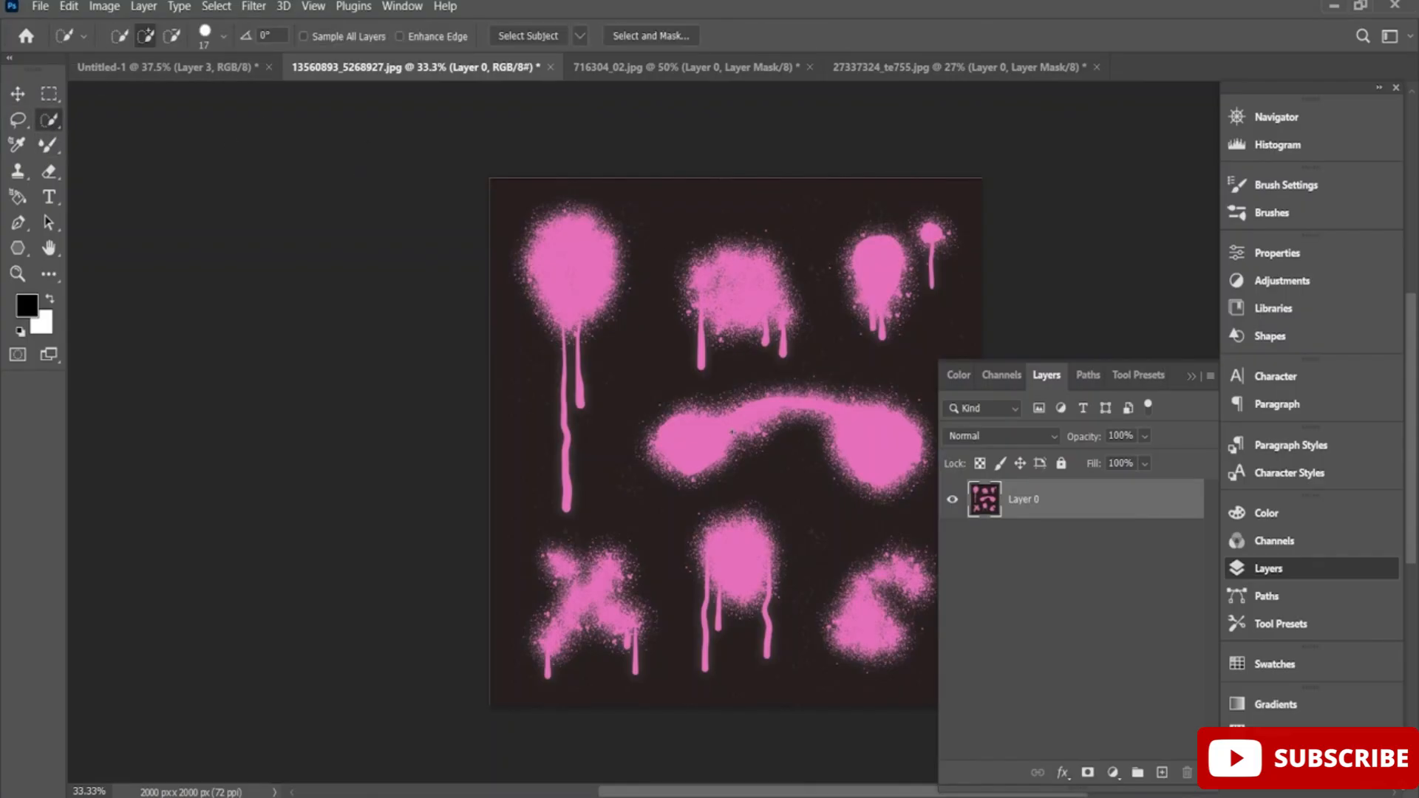
pyautogui.moveTo(591, 581)
pyautogui.mouseDown()
pyautogui.moveTo(562, 650)
pyautogui.moveTo(621, 651)
pyautogui.moveTo(560, 566)
pyautogui.mouseUp()
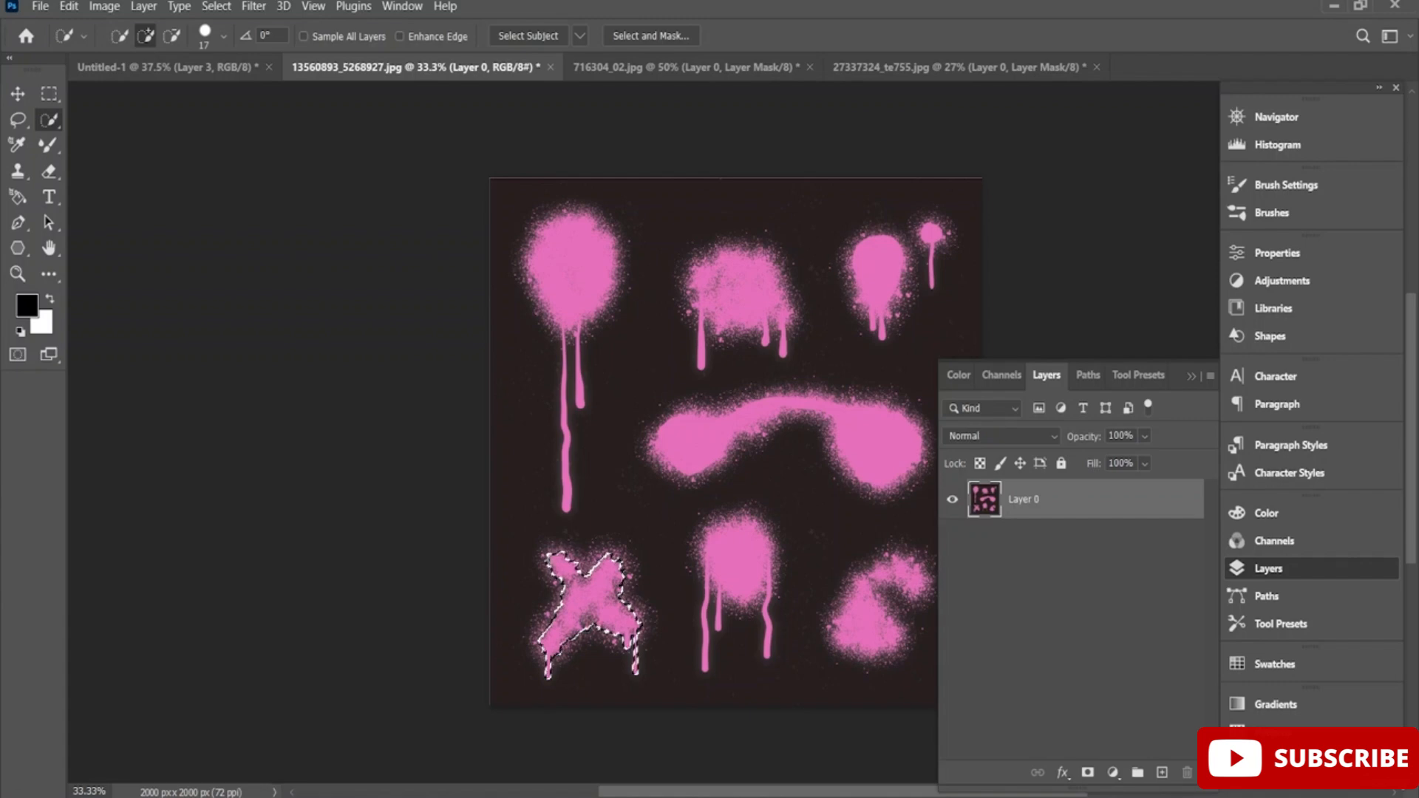
pyautogui.moveTo(590, 579); pyautogui.dragTo(608, 557)
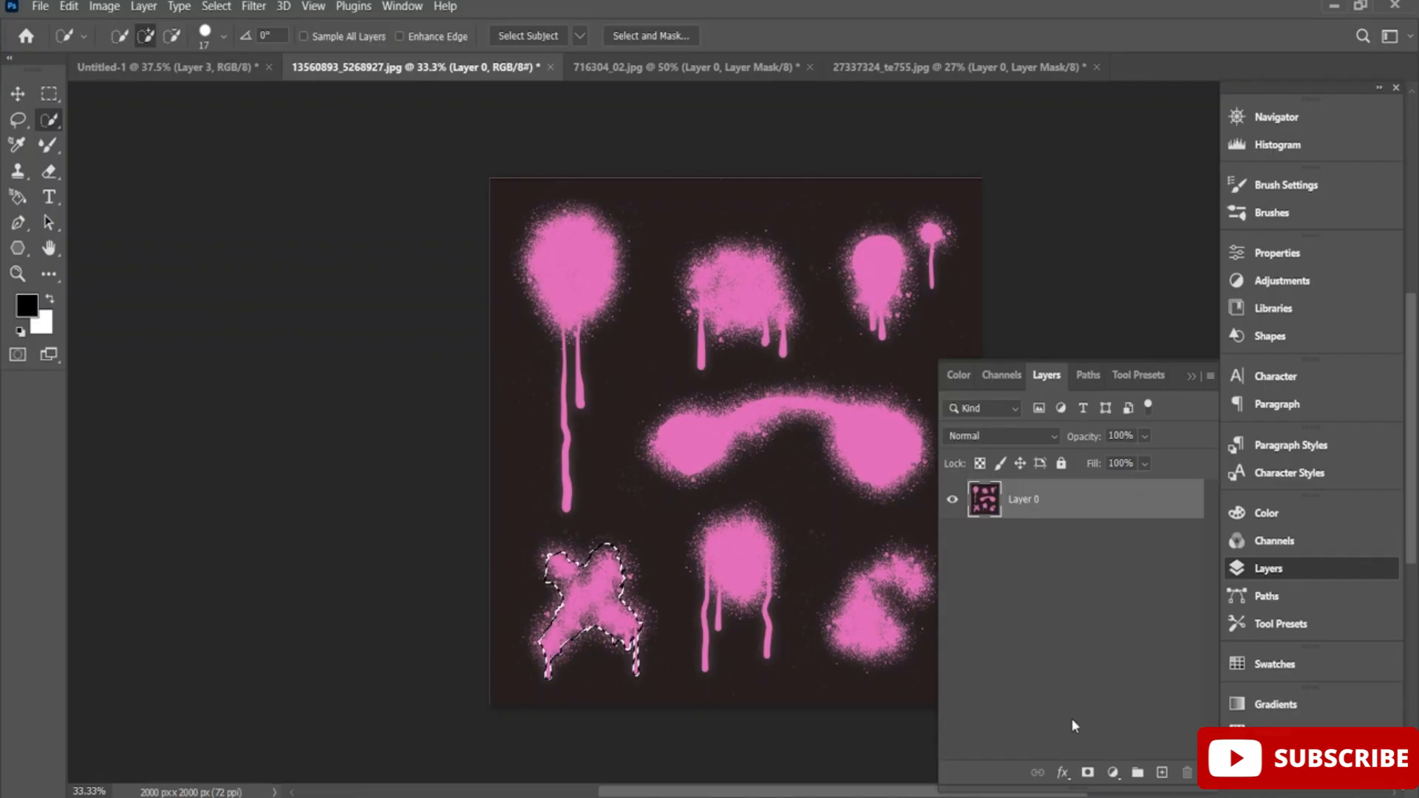
pyautogui.click(1087, 772)
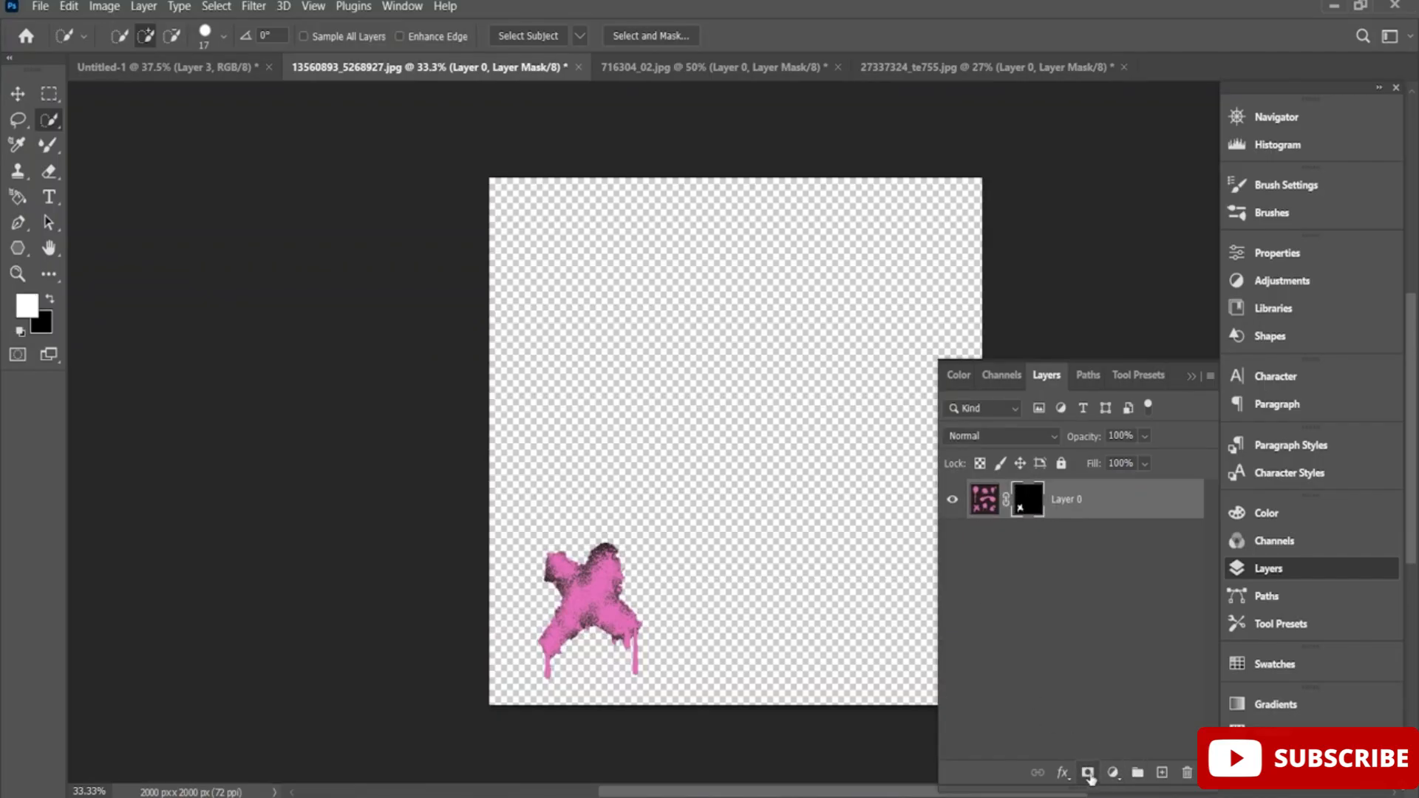
# Copy the X-shaped spray cut-out into the Untitled-1 document and position it over the top of the letter U.
pyautogui.click(18, 93)
pyautogui.moveTo(578, 601); pyautogui.dragTo(550, 344)
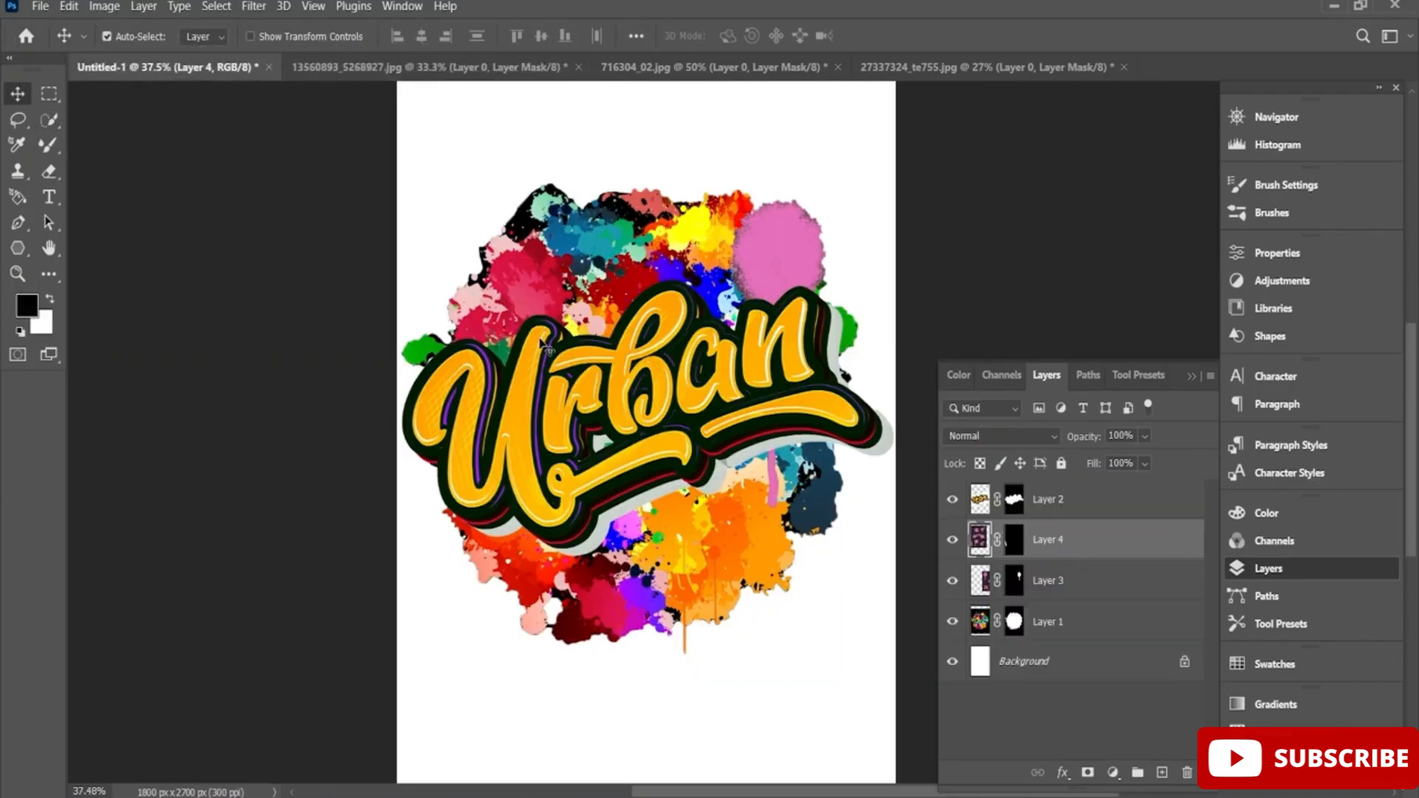
pyautogui.moveTo(414, 527); pyautogui.dragTo(543, 325)
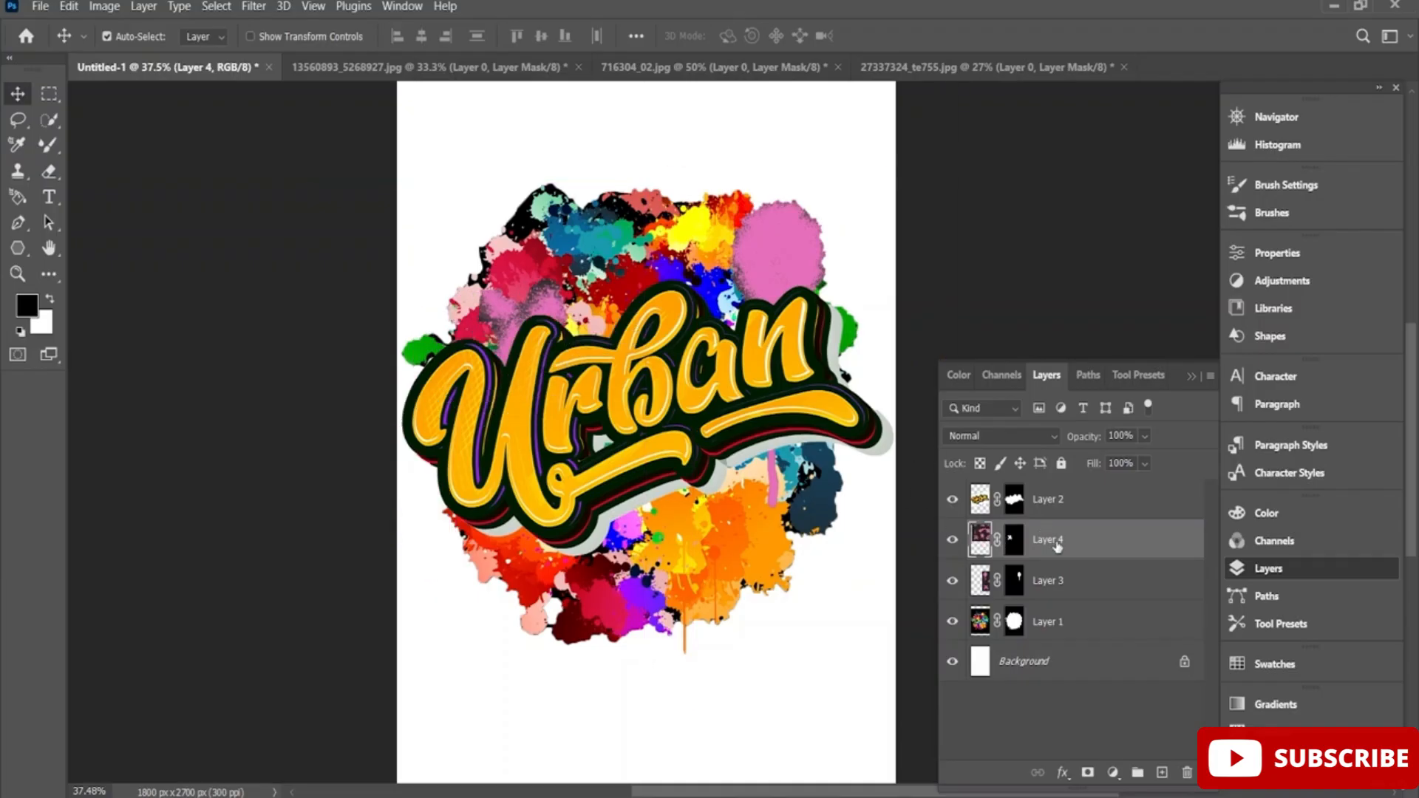
# Move Layer 4 above the Urban lettering on Layer 2 and scale the X-shaped spray mark to 56.72% near the top of the U.
pyautogui.moveTo(1057, 545); pyautogui.dragTo(1080, 485)
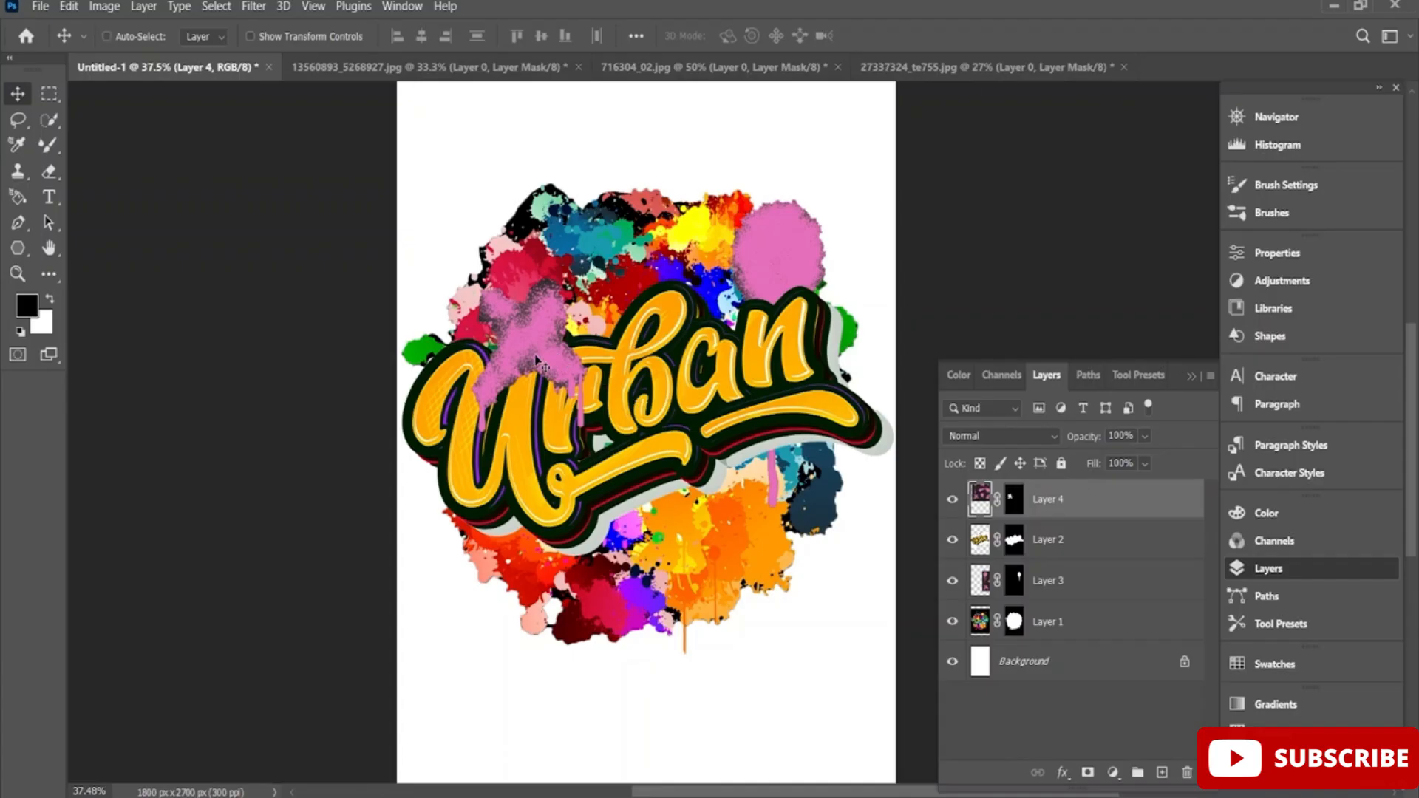
pyautogui.hotkey('ctrl', 't')
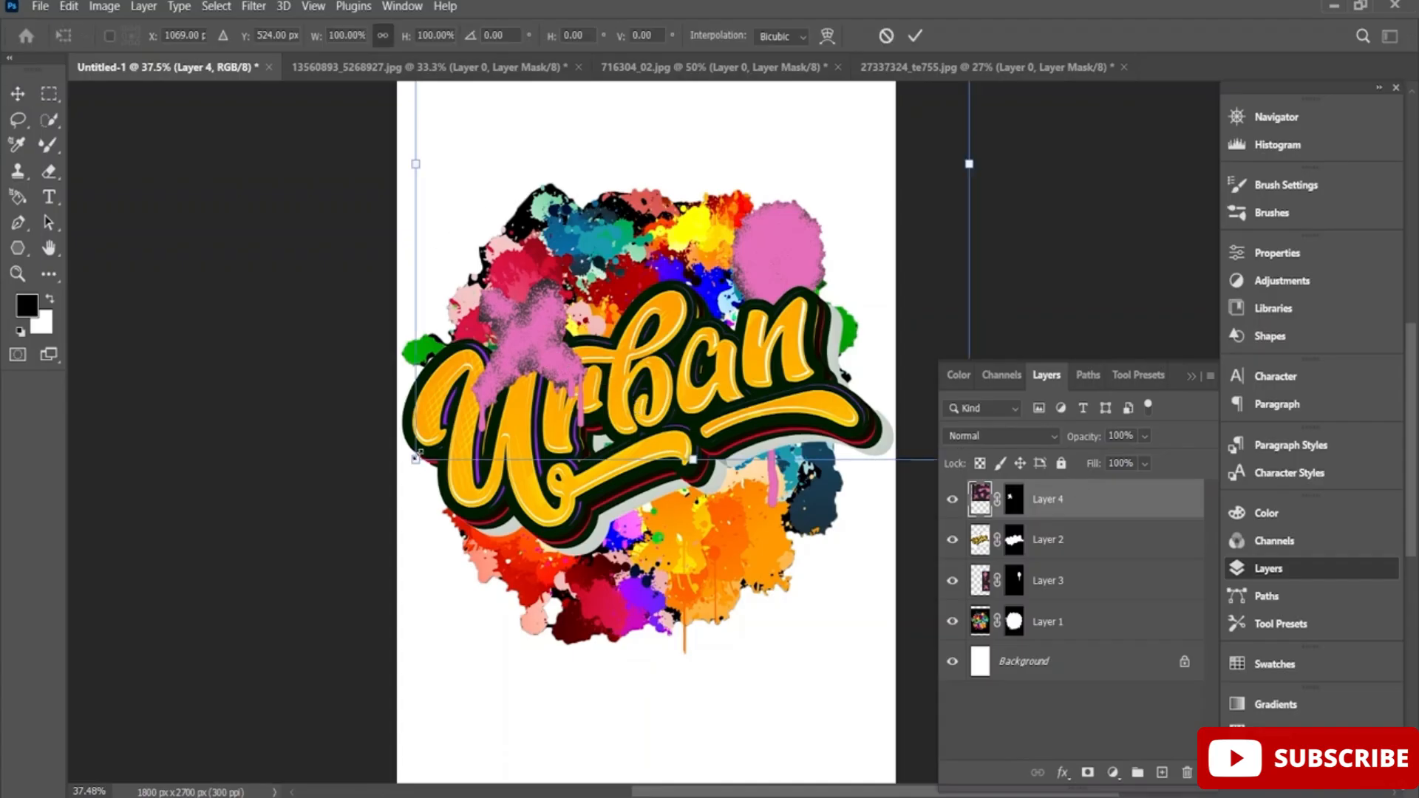
pyautogui.moveTo(415, 457); pyautogui.dragTo(512, 369)
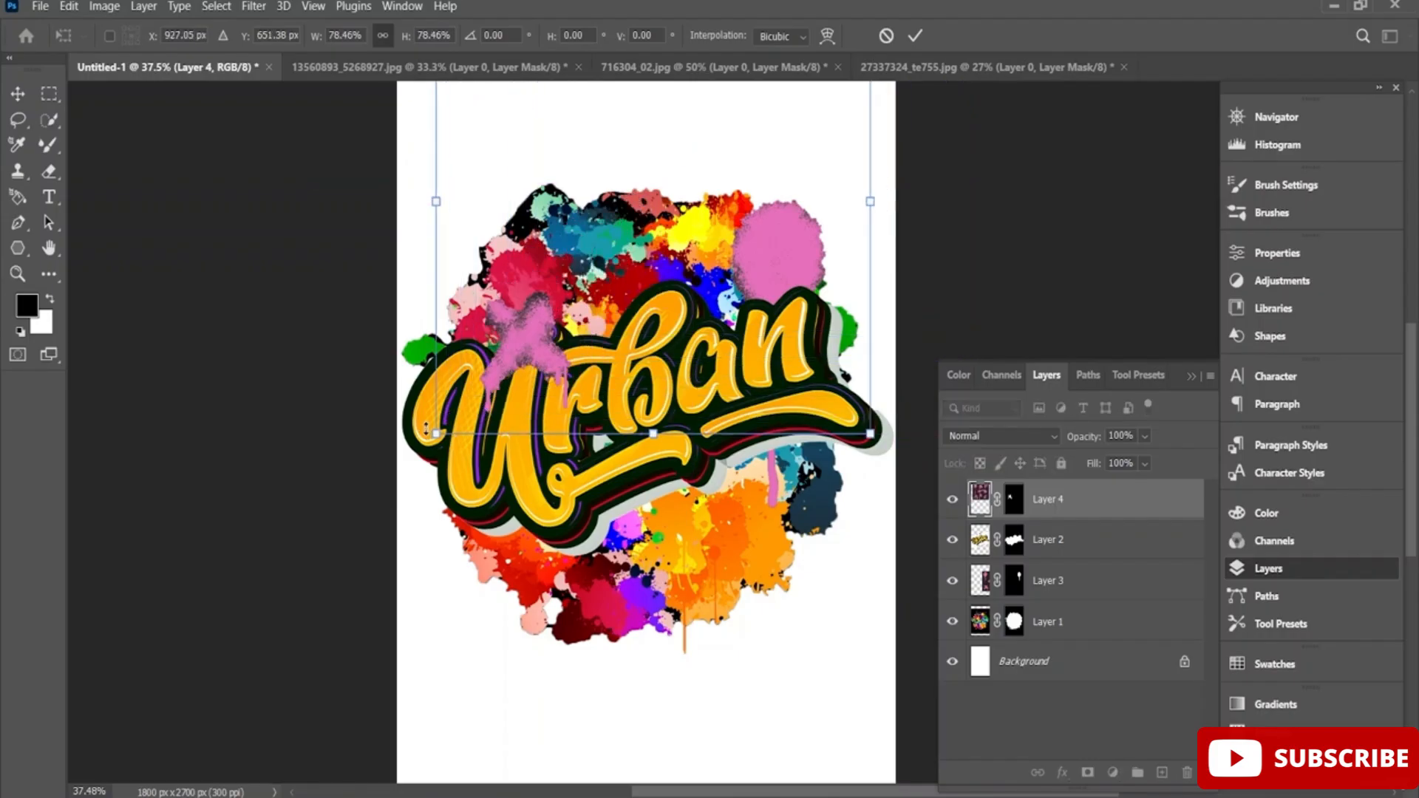
pyautogui.moveTo(434, 434); pyautogui.dragTo(545, 357)
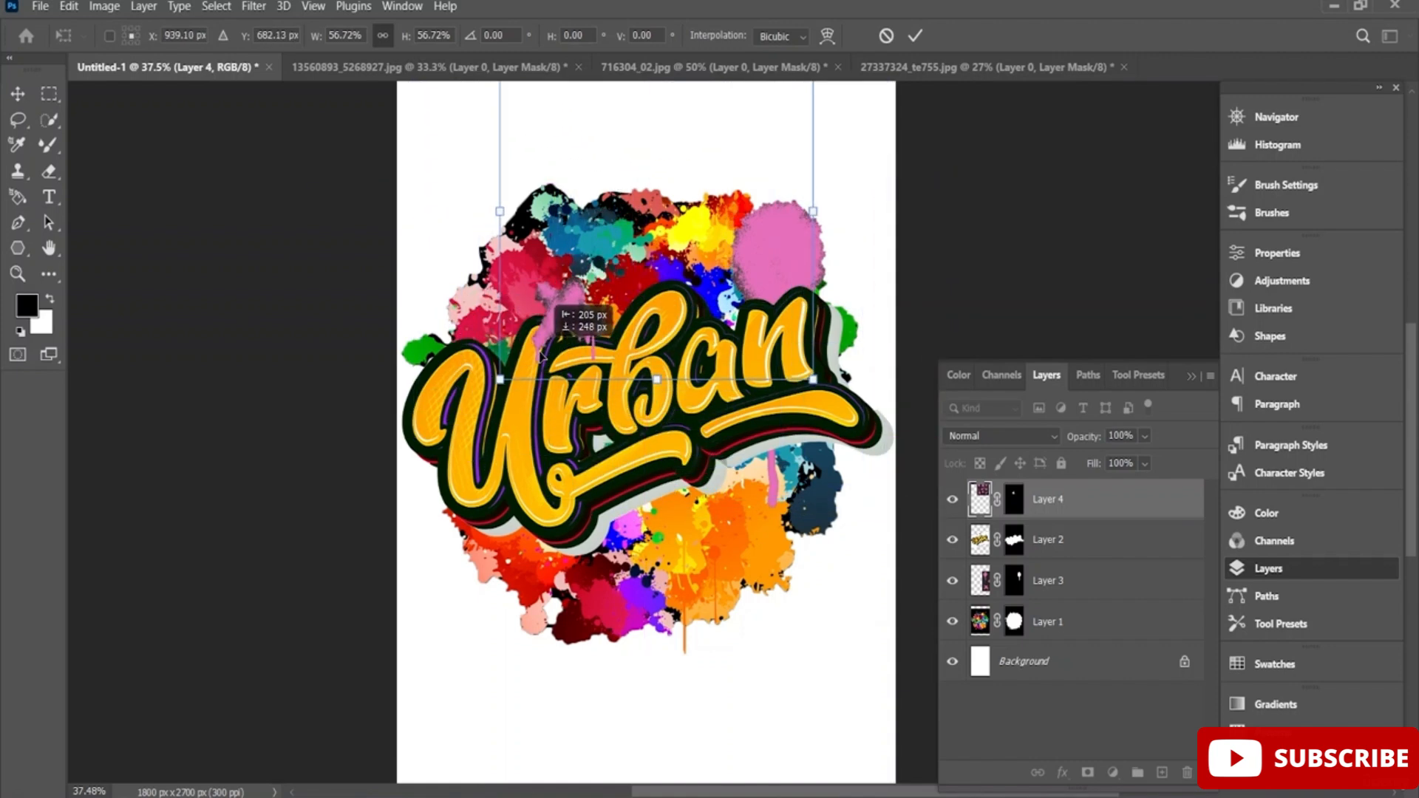
pyautogui.press('Return')
# Set Layer 4's blending options to 94% opacity and 91% fill opacity.
pyautogui.rightClick(1075, 503)
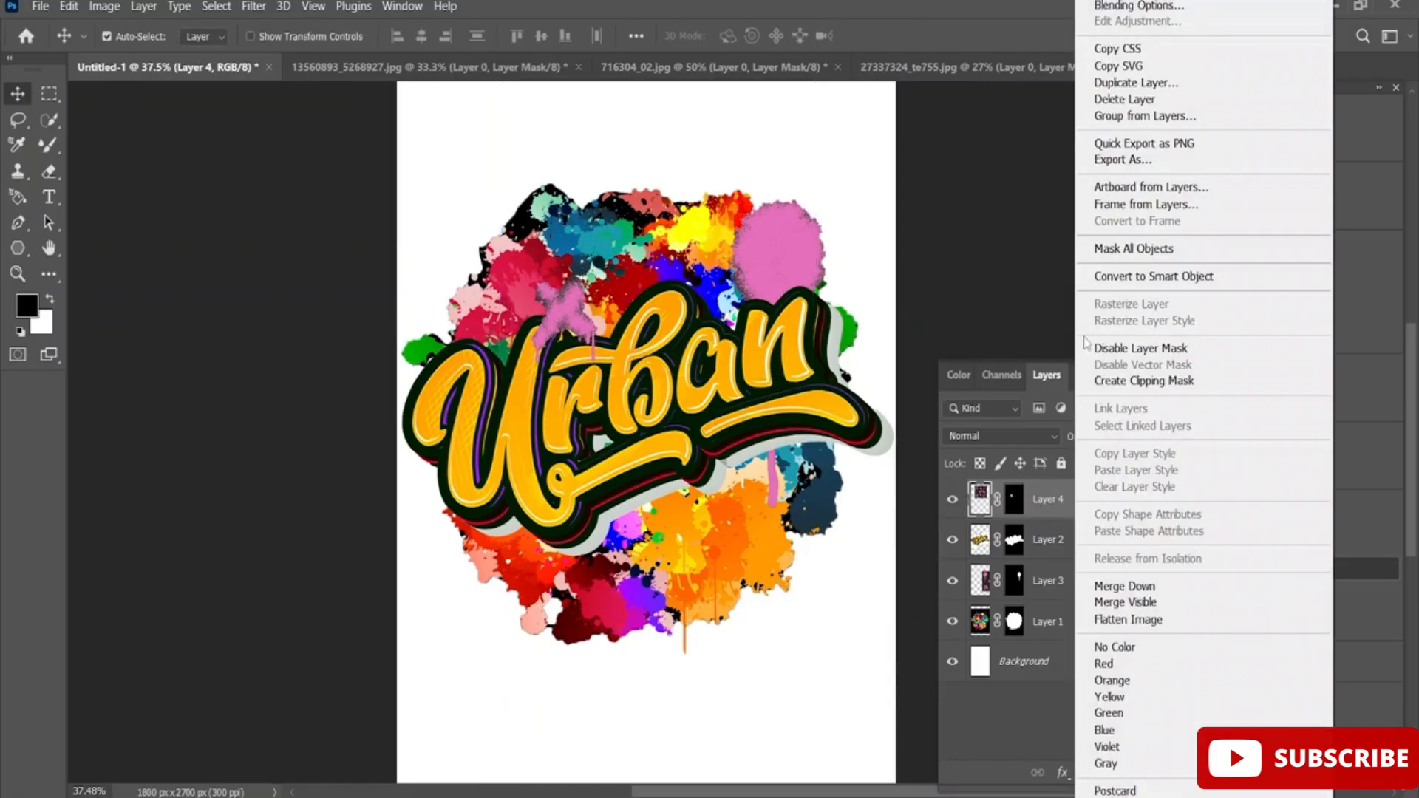
pyautogui.click(1162, 5)
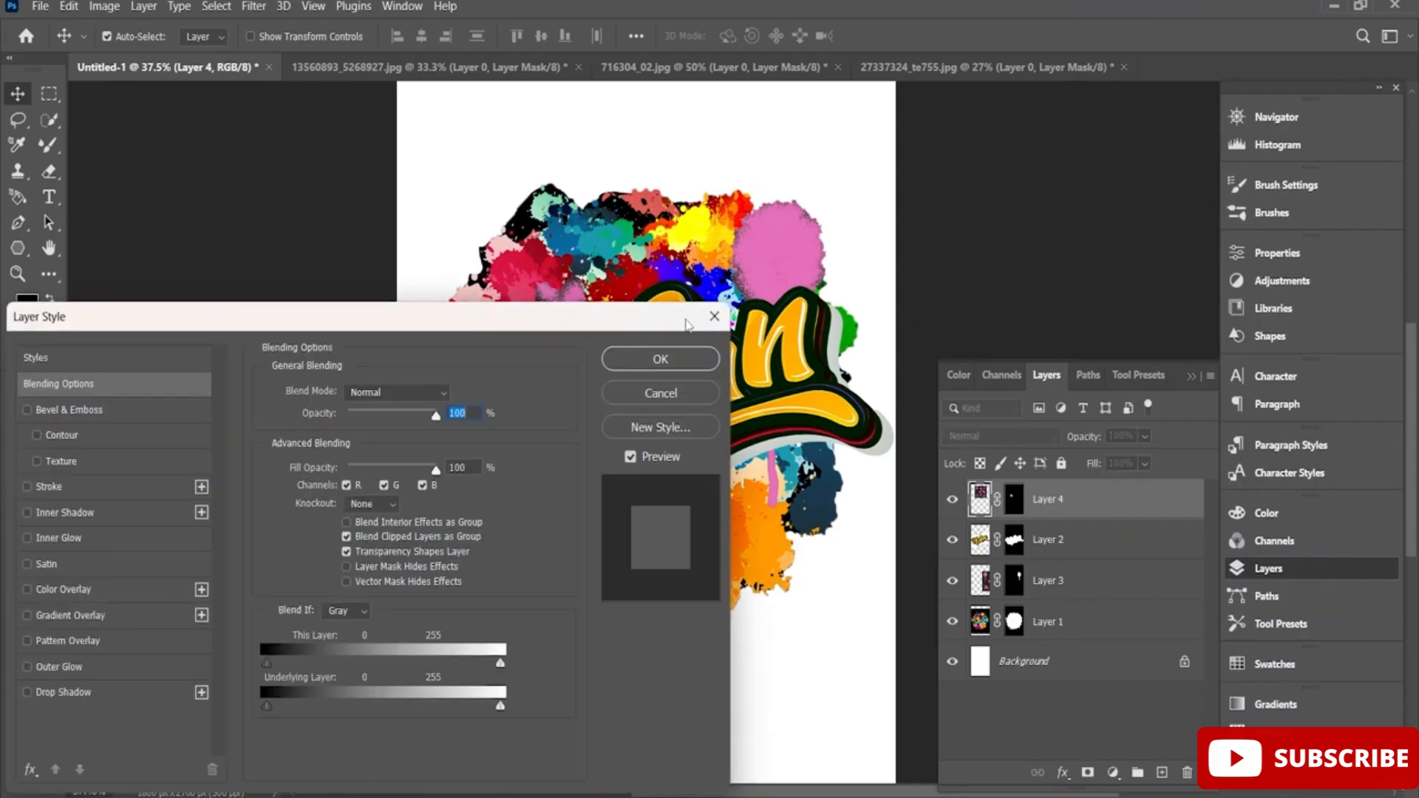
pyautogui.moveTo(530, 326); pyautogui.dragTo(477, 437)
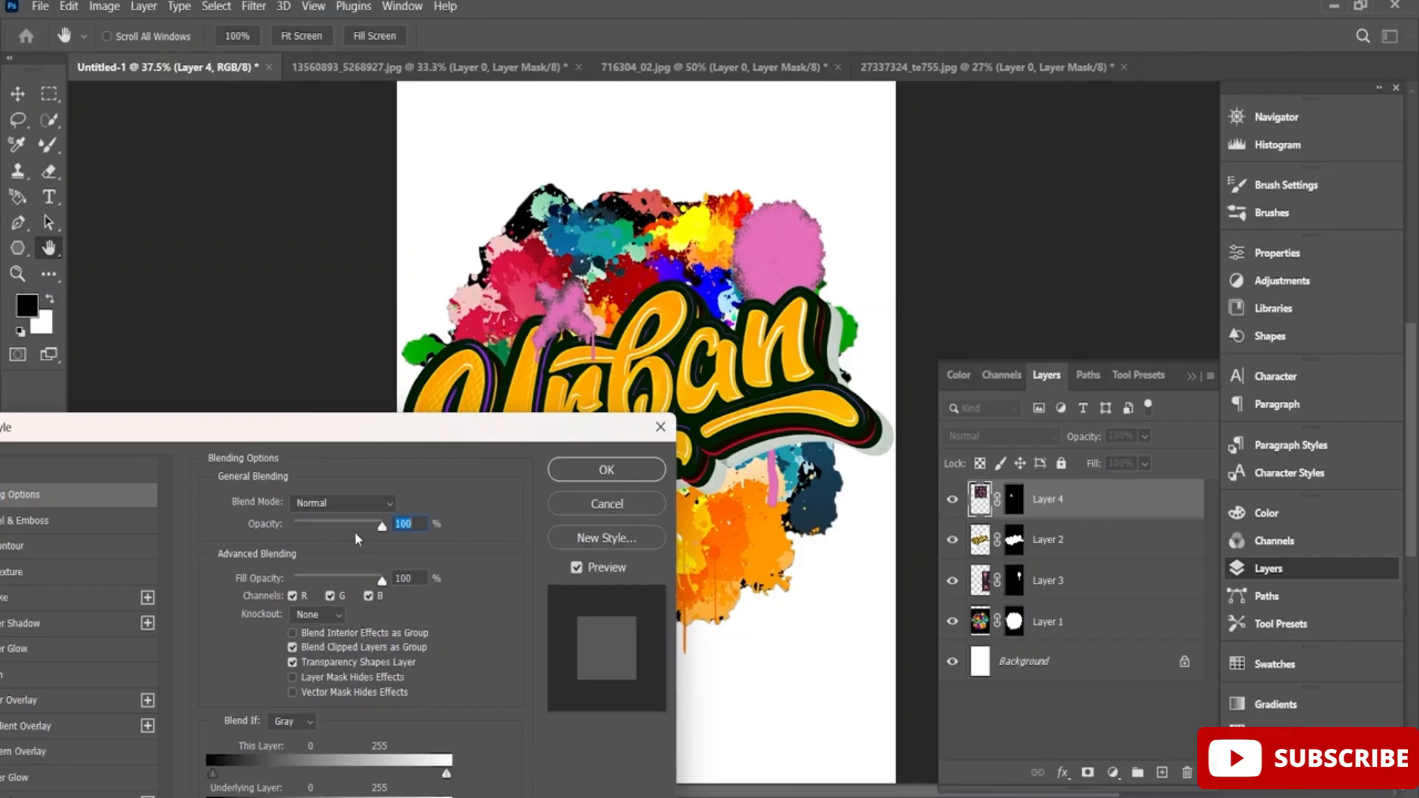
pyautogui.moveTo(382, 527); pyautogui.dragTo(374, 583)
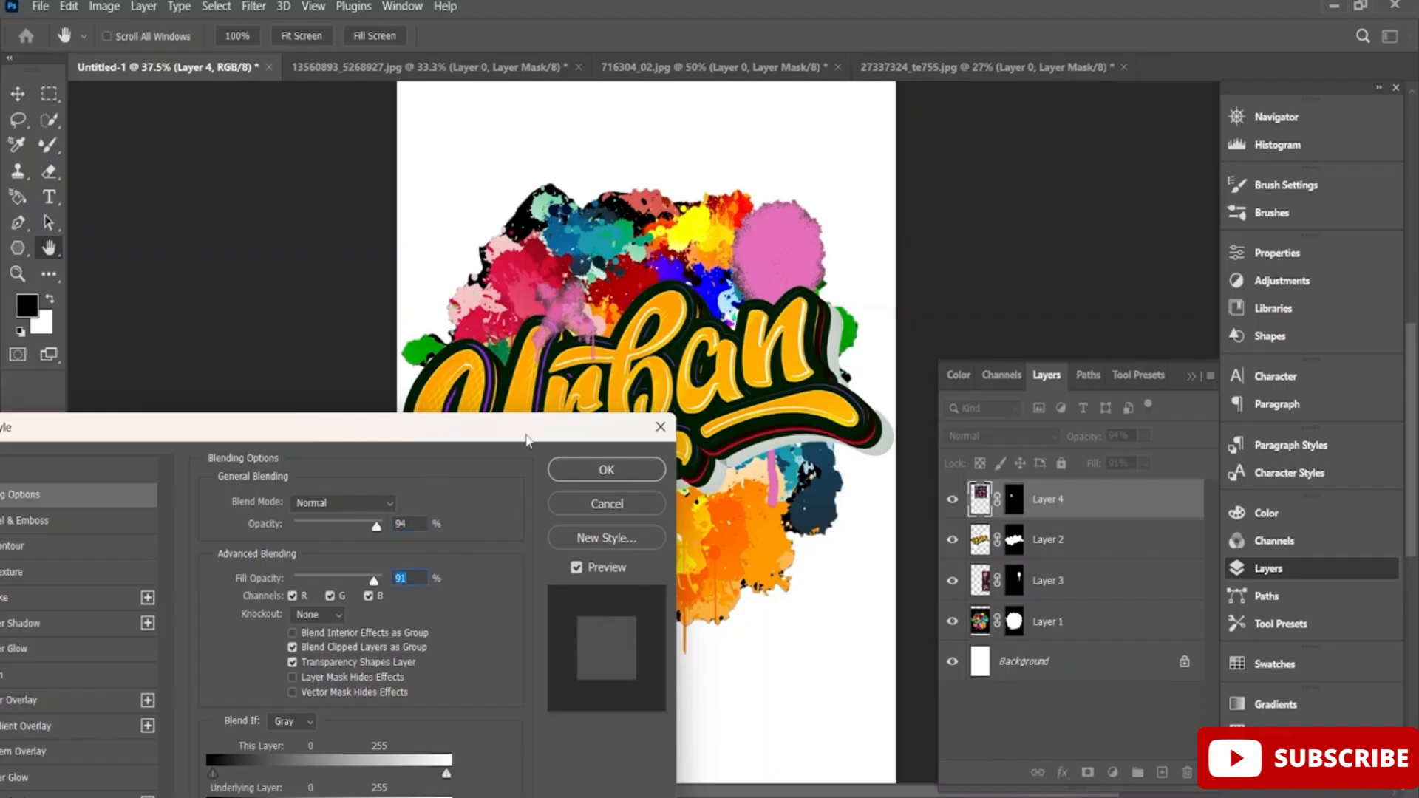
pyautogui.moveTo(527, 440); pyautogui.dragTo(475, 464)
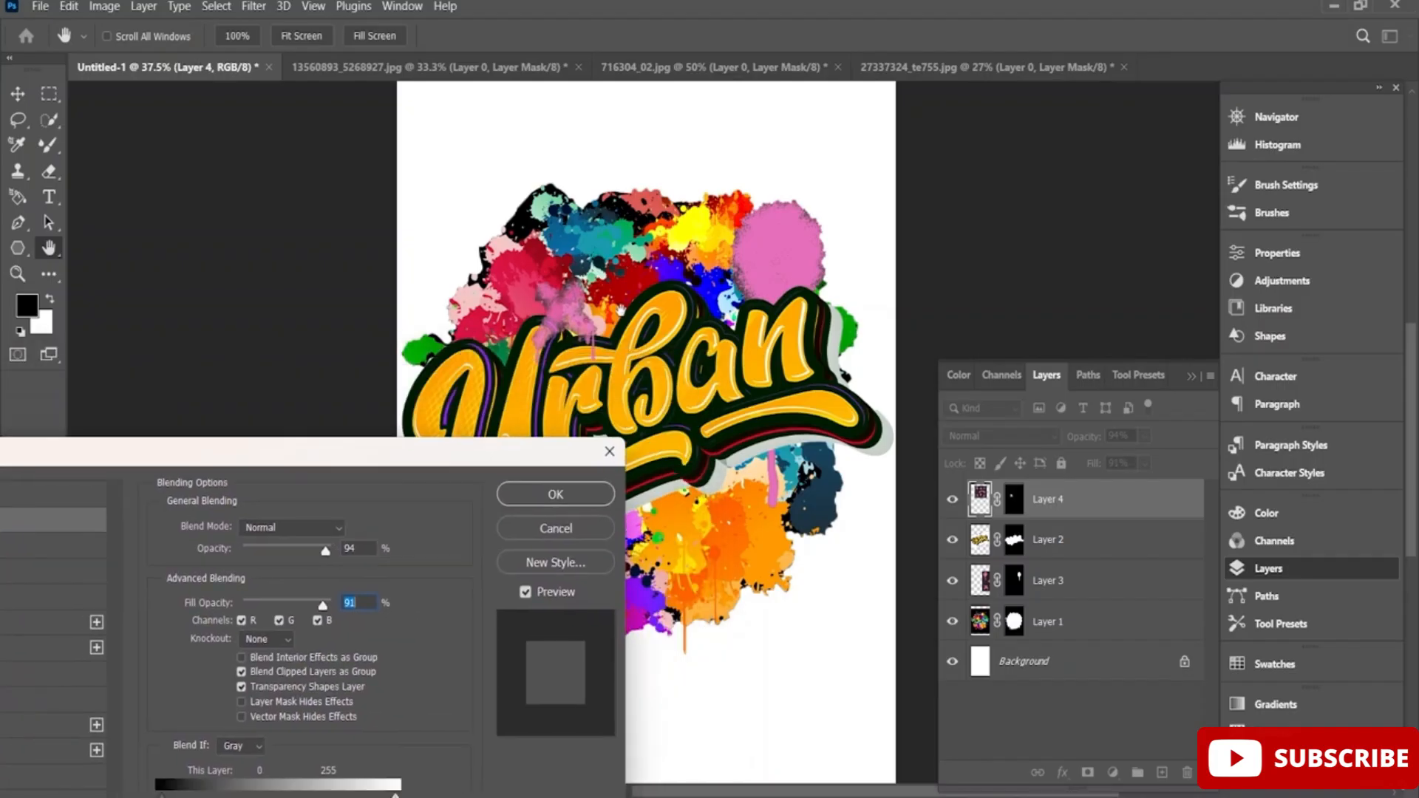
pyautogui.moveTo(584, 306); pyautogui.dragTo(612, 303)
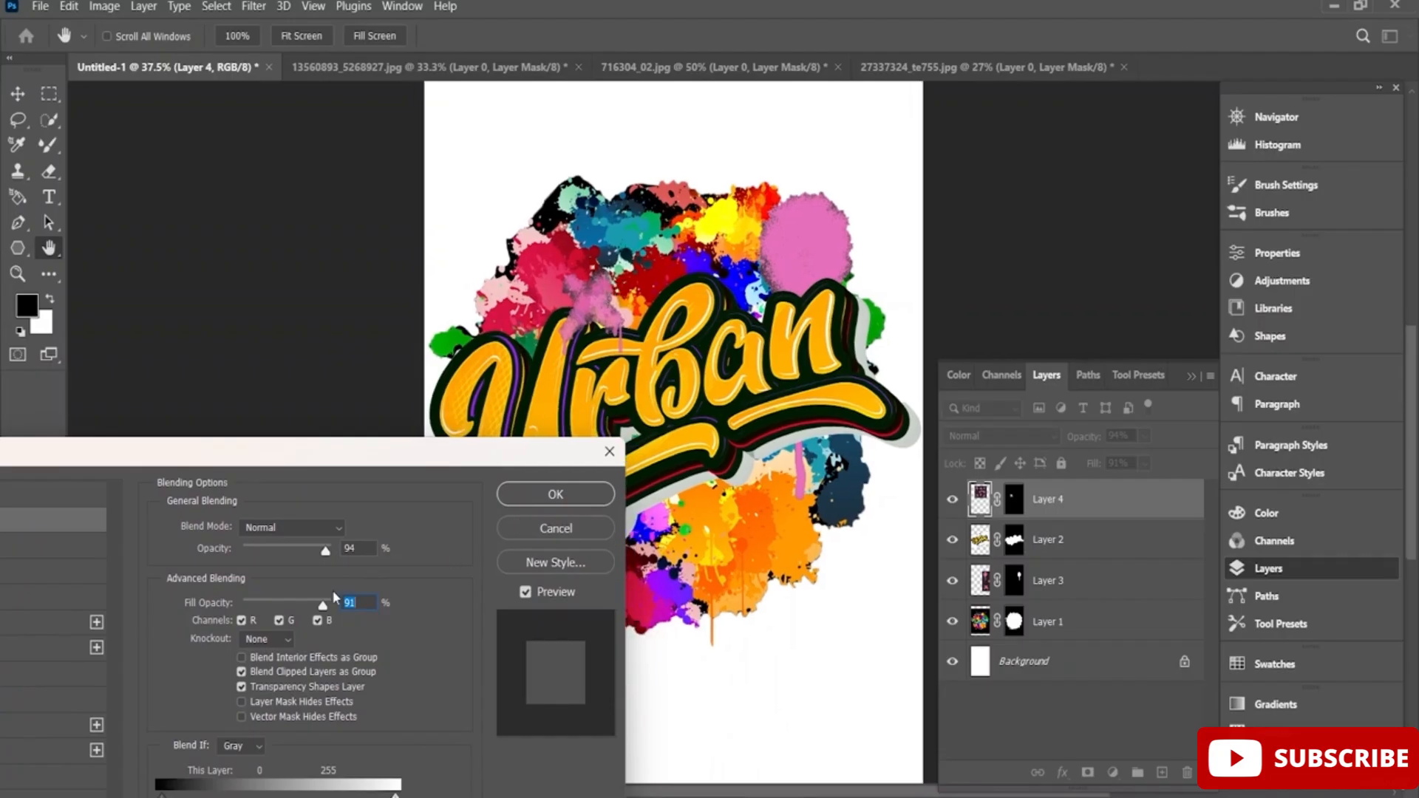
pyautogui.moveTo(434, 464); pyautogui.dragTo(559, 246)
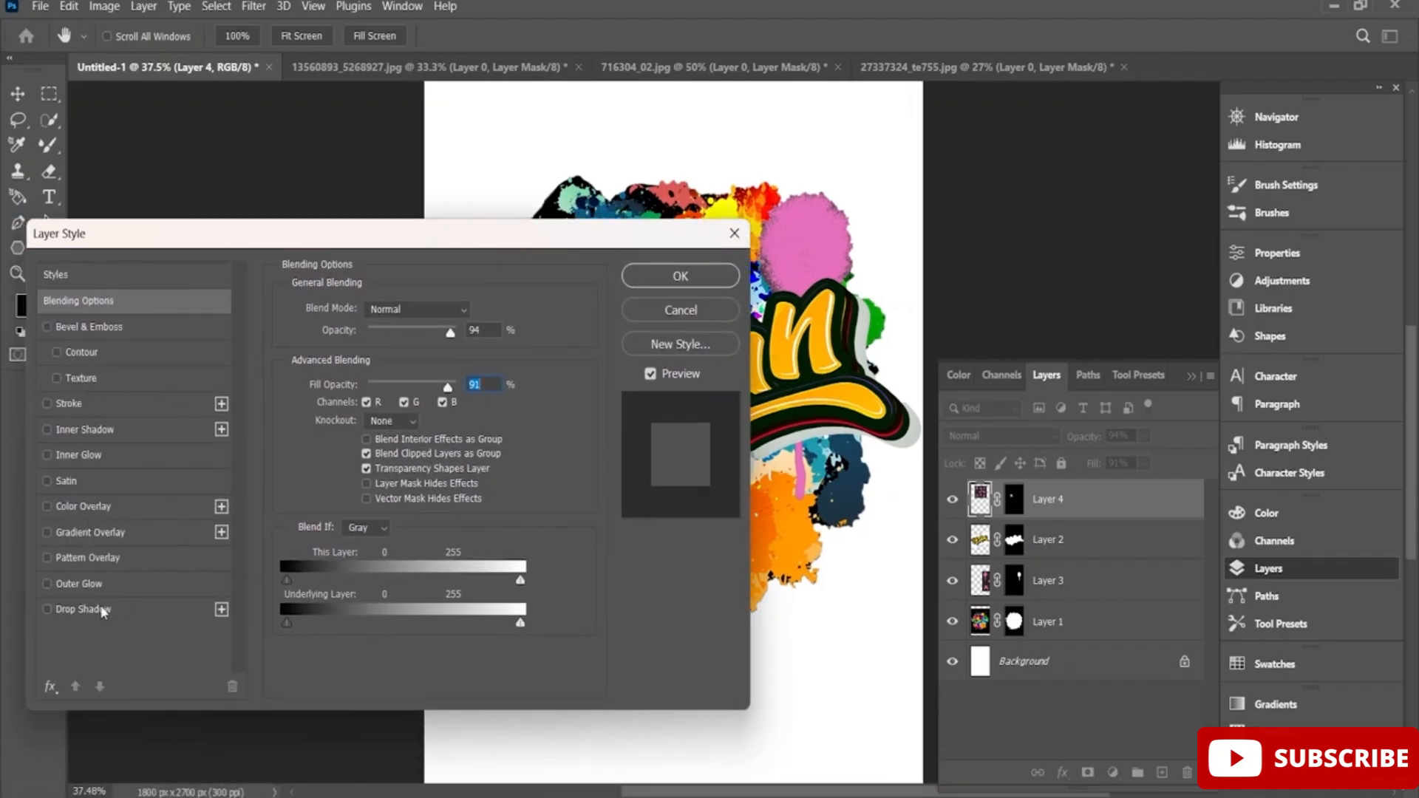
# Add a Normal-mode drop shadow to Layer 4 with 31% opacity, -40° angle, 59 px distance, 20% spread and 10 px size.
pyautogui.click(124, 609)
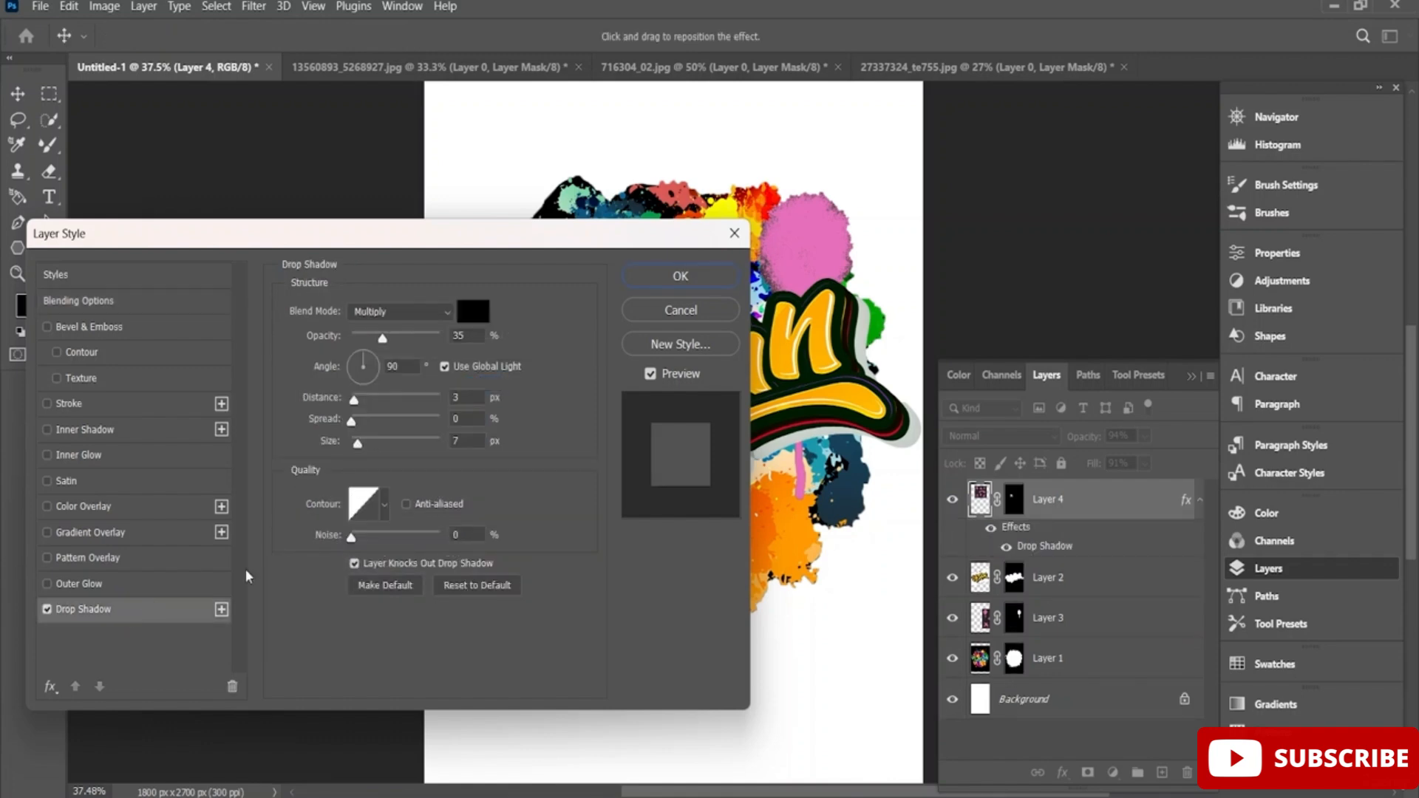
pyautogui.moveTo(425, 258); pyautogui.dragTo(525, 541)
pyautogui.moveTo(458, 684); pyautogui.dragTo(460, 725)
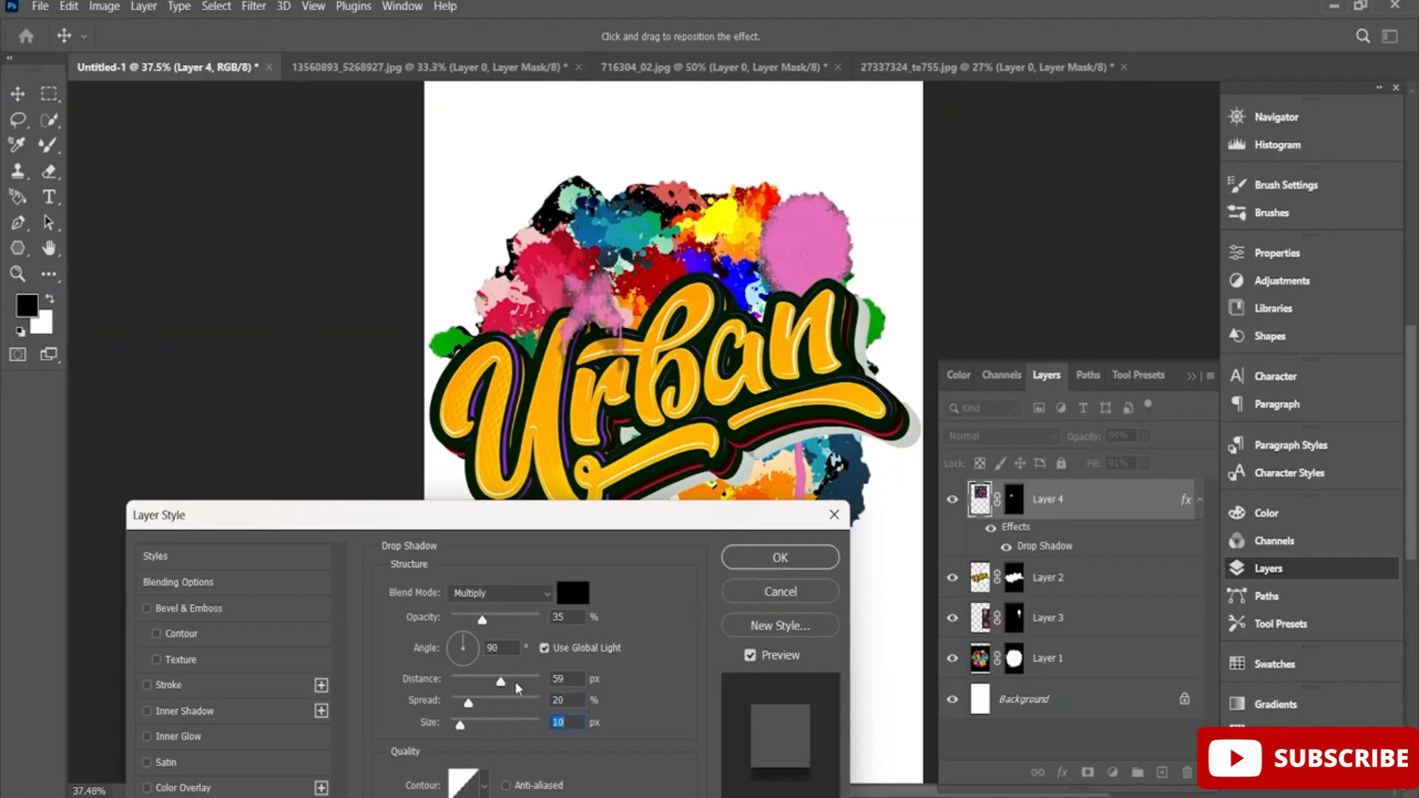
pyautogui.moveTo(477, 624); pyautogui.dragTo(501, 684)
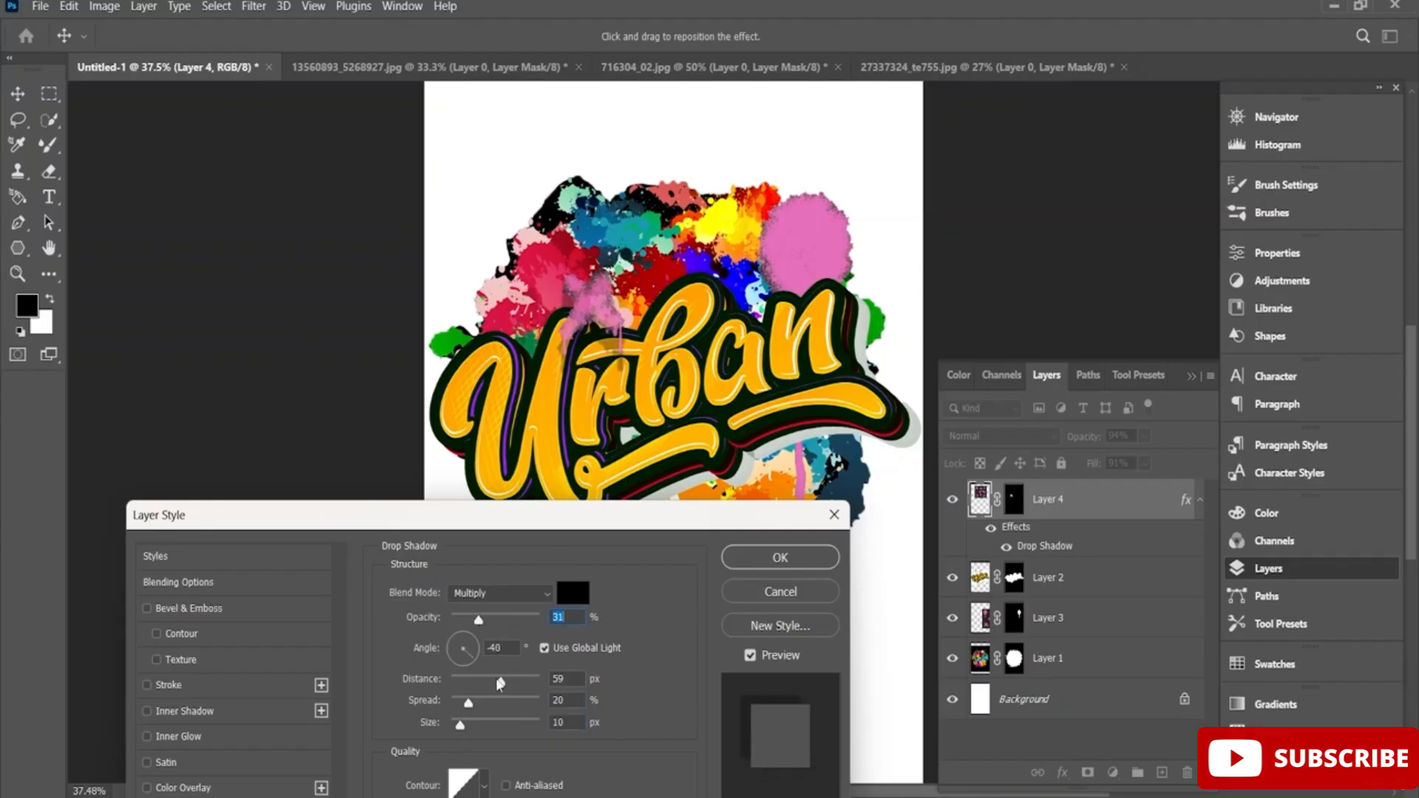
pyautogui.click(538, 593)
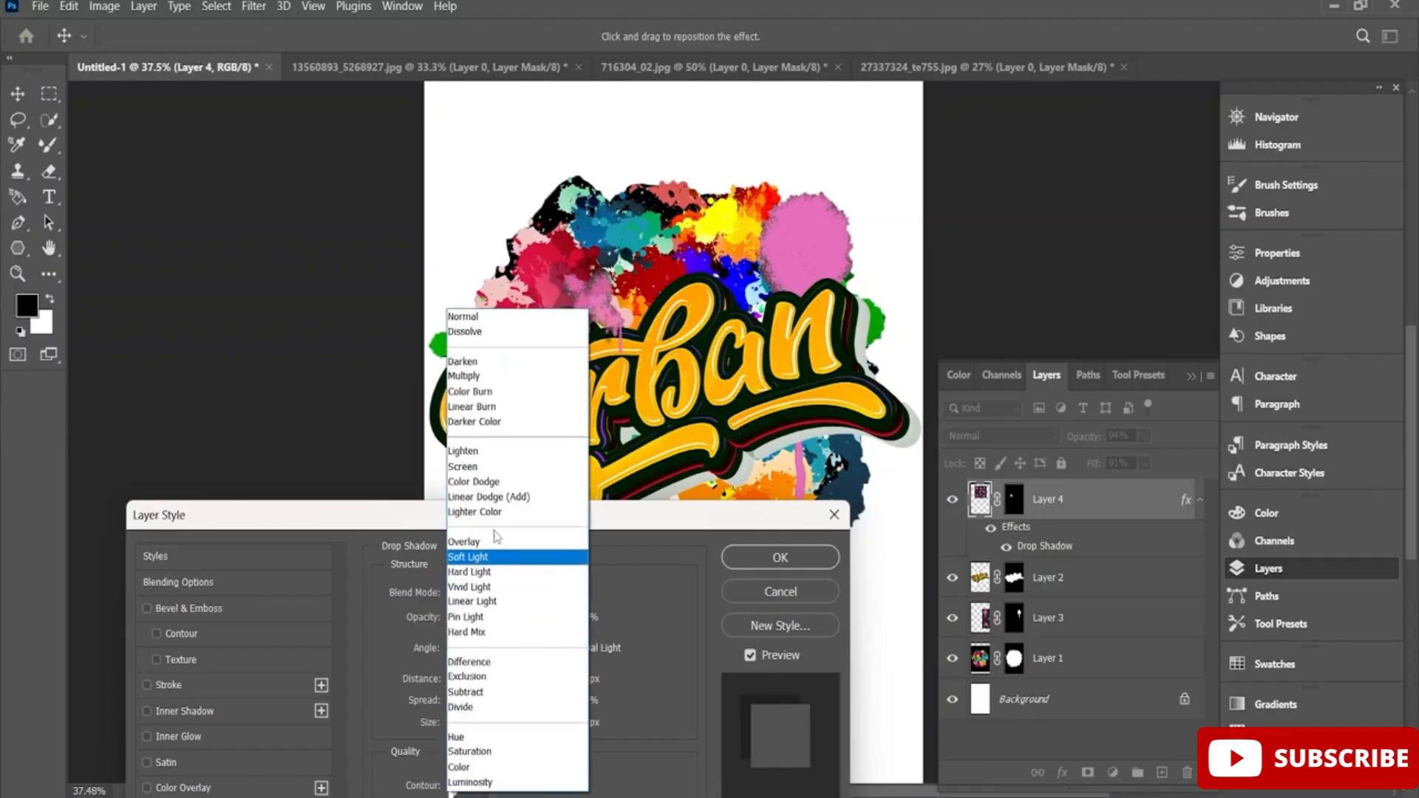
pyautogui.click(525, 321)
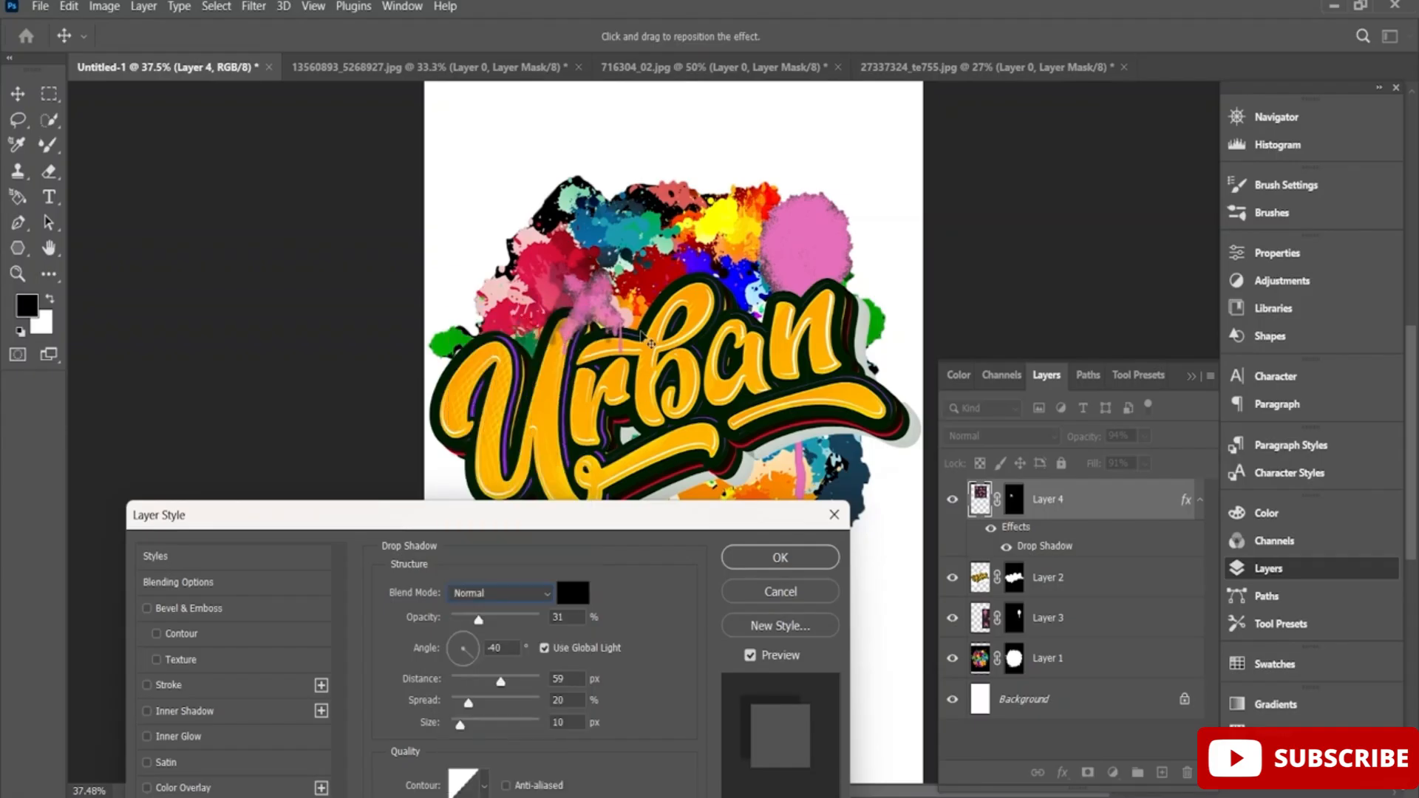
pyautogui.click(781, 558)
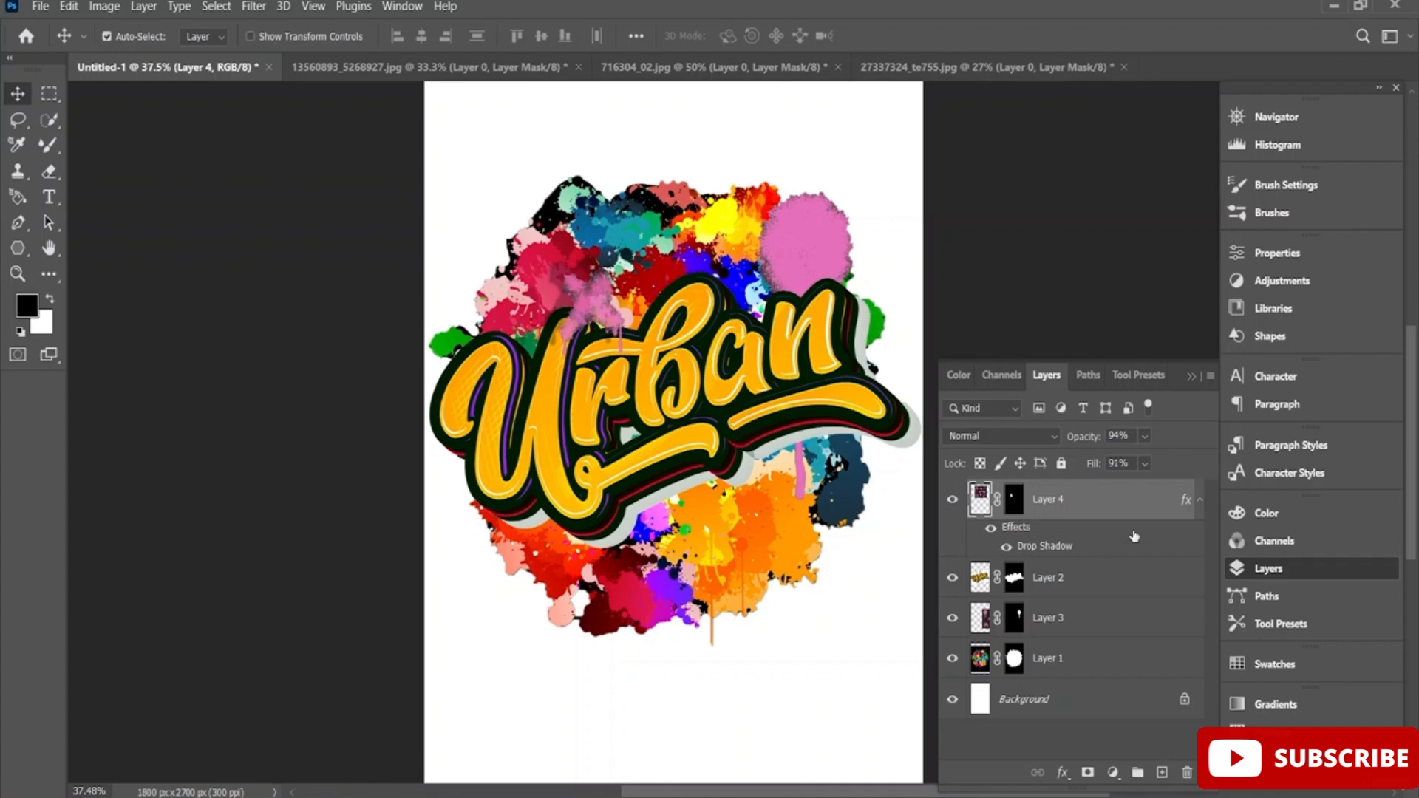
# Re-mask Layer 0 of 13560893_5268927.jpg to the curved pink spray band with Quick Selection and copy the cut-out into Untitled-1.
pyautogui.click(384, 70)
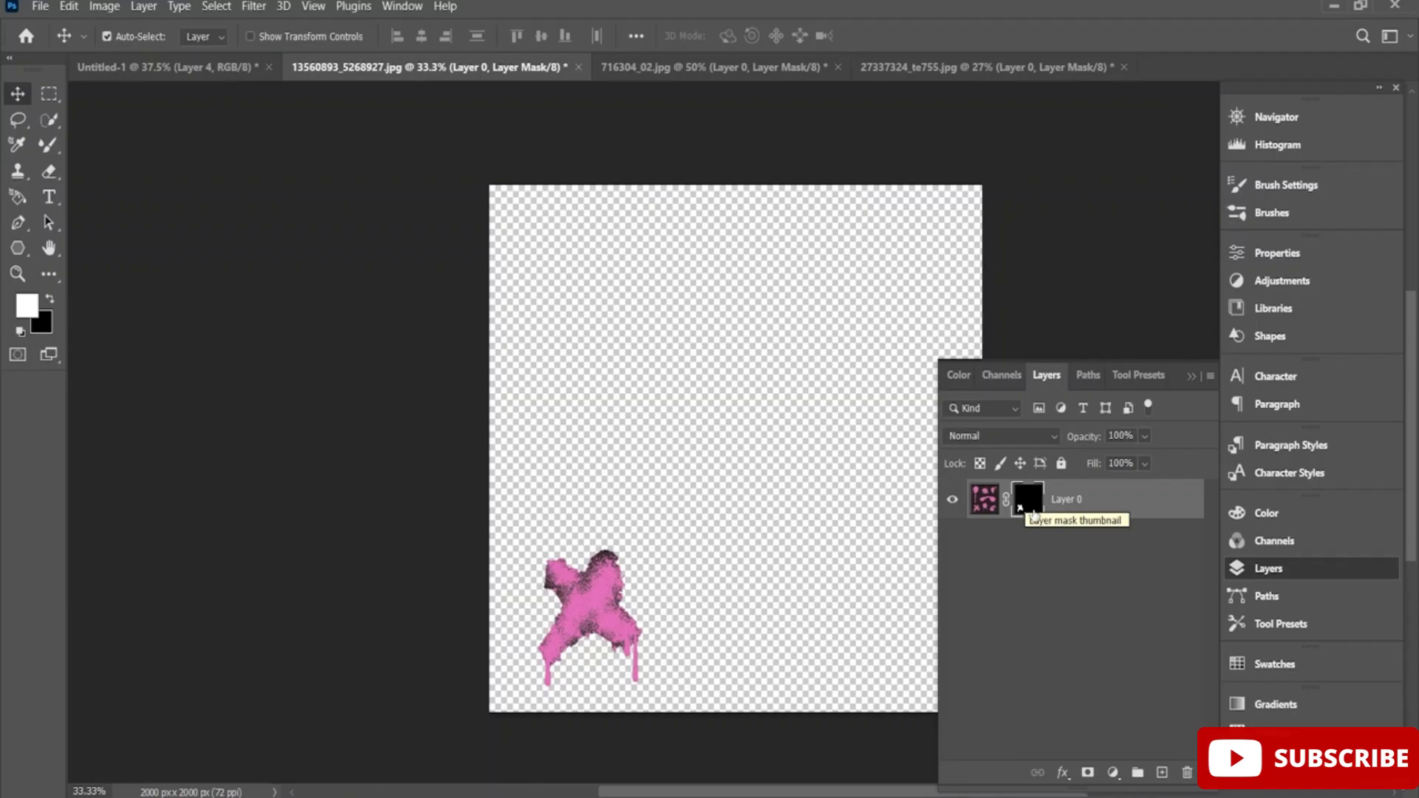
pyautogui.press('Delete')
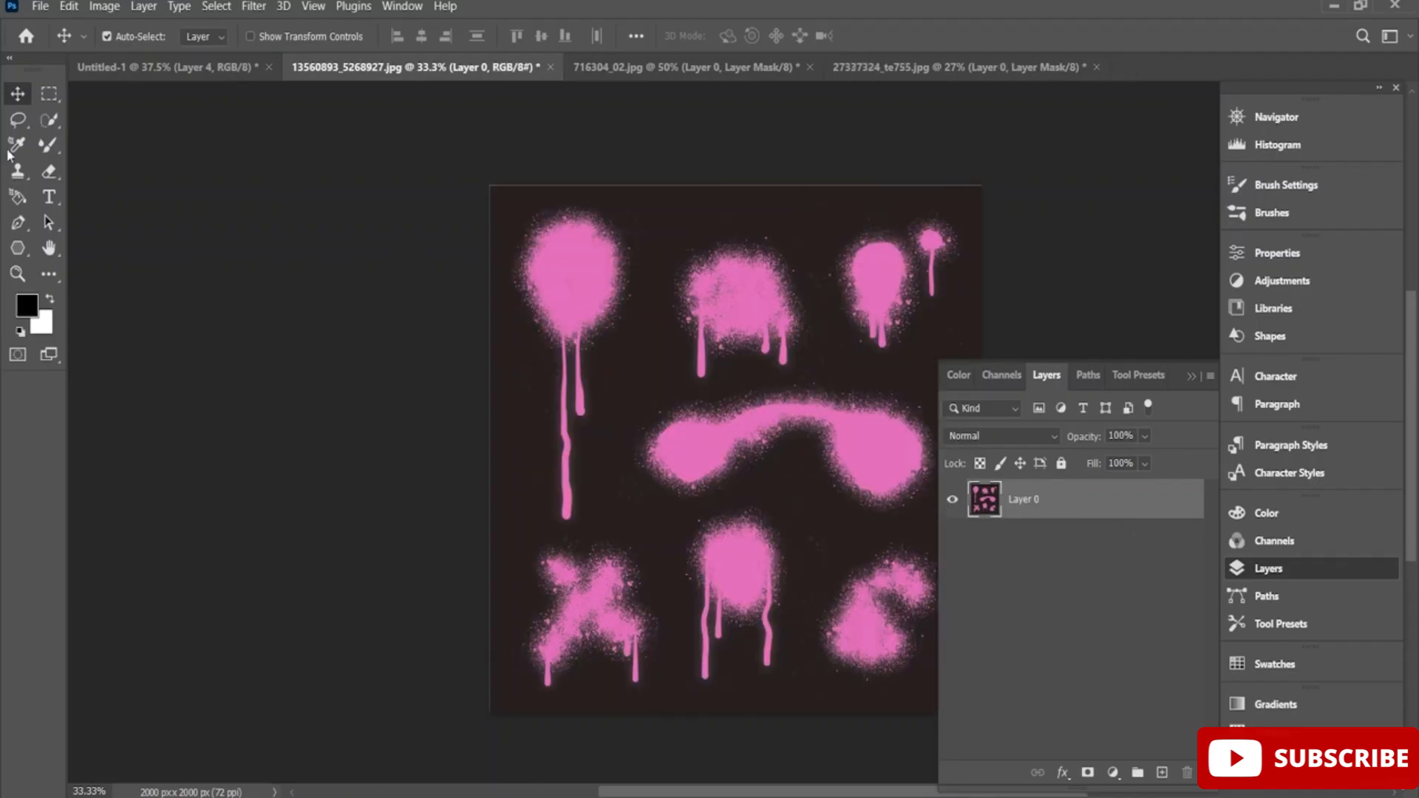
pyautogui.click(49, 119)
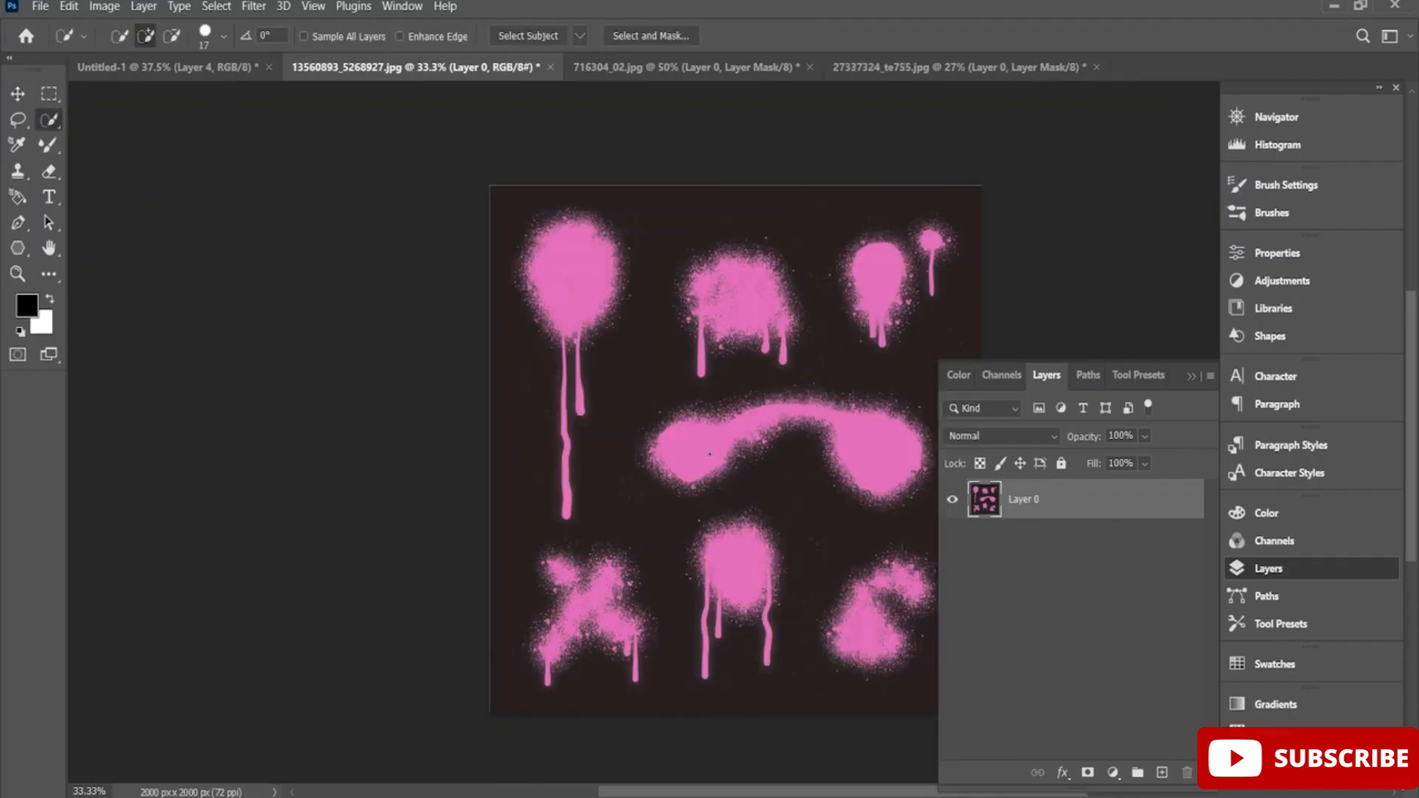
pyautogui.moveTo(692, 455)
pyautogui.mouseDown()
pyautogui.moveTo(782, 408)
pyautogui.moveTo(856, 448)
pyautogui.mouseUp()
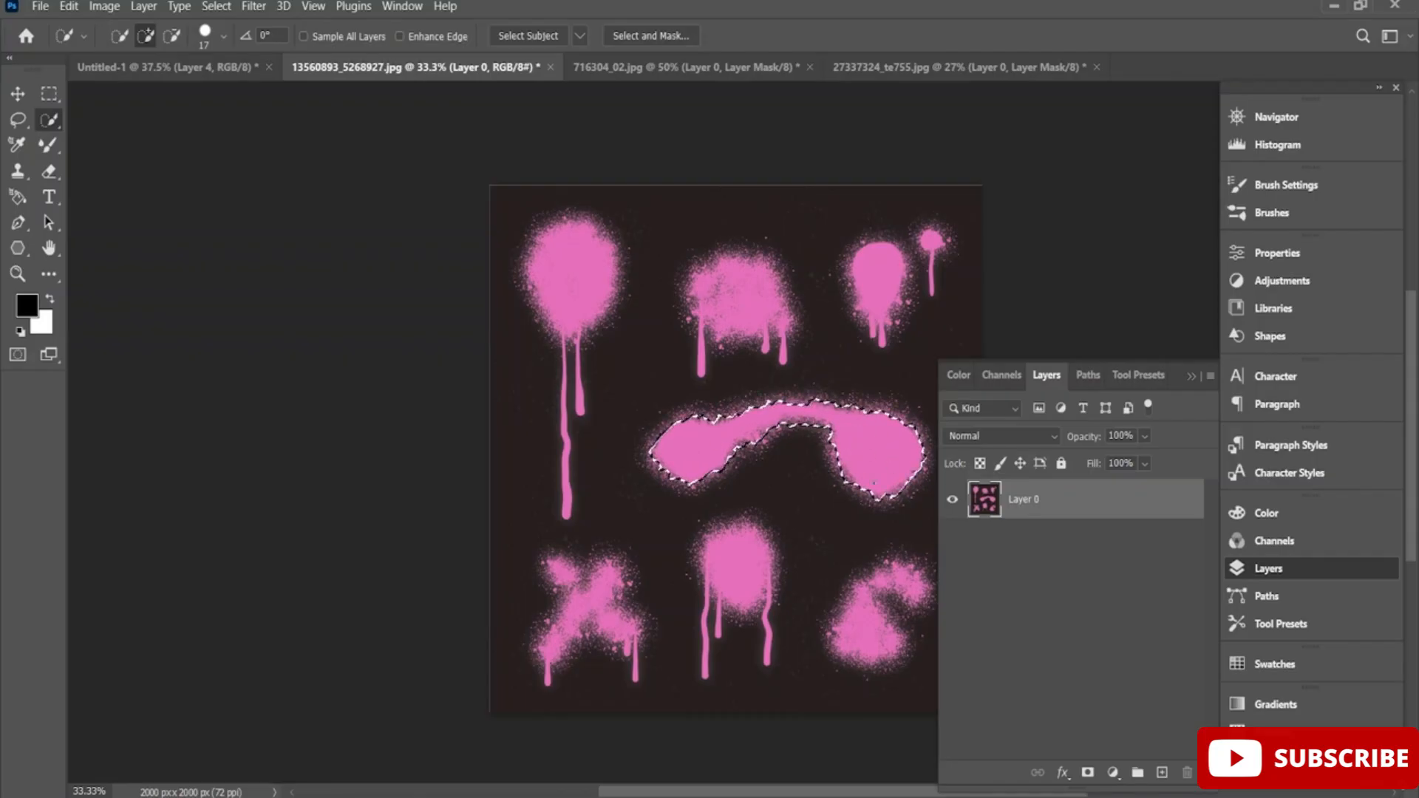
pyautogui.click(1088, 773)
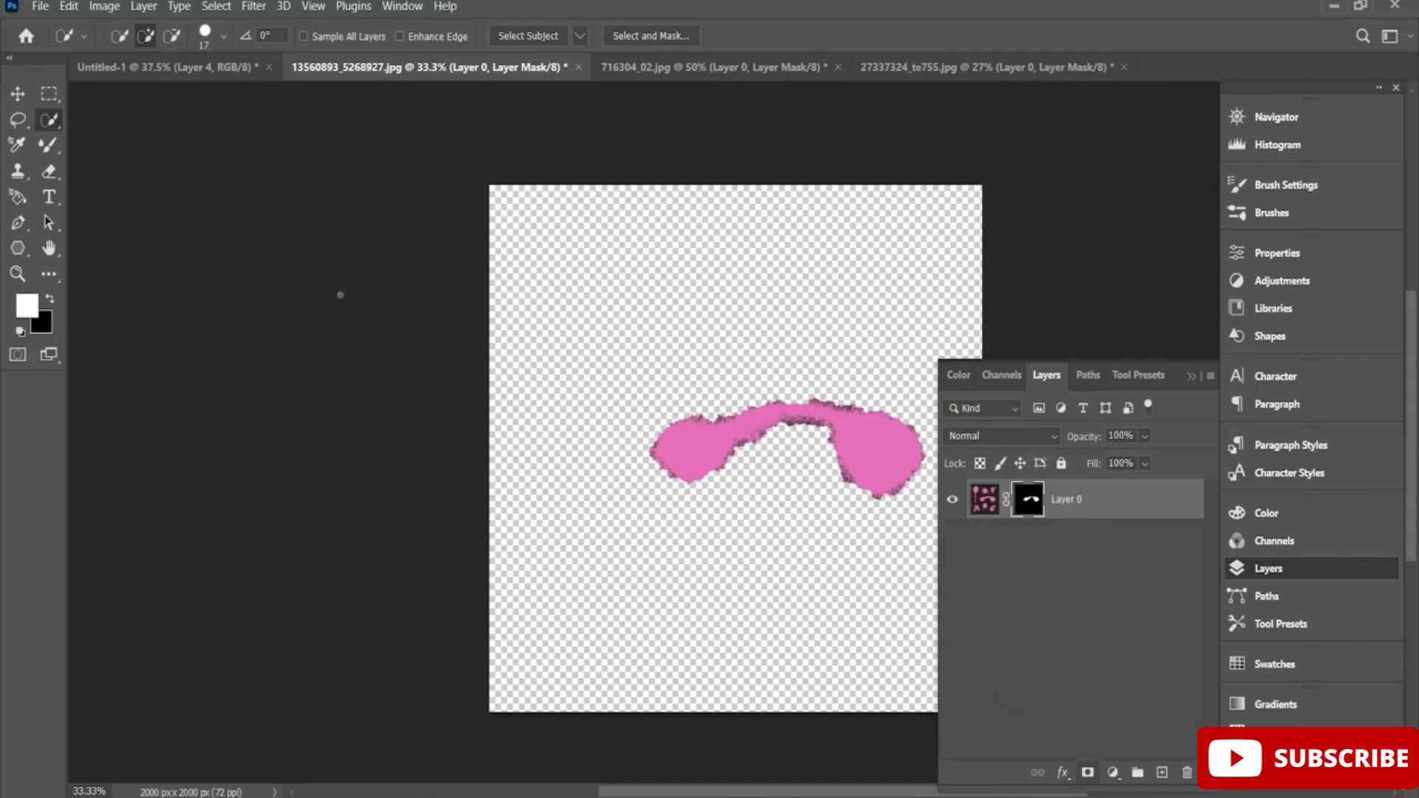
pyautogui.click(18, 93)
pyautogui.moveTo(875, 463); pyautogui.dragTo(789, 431)
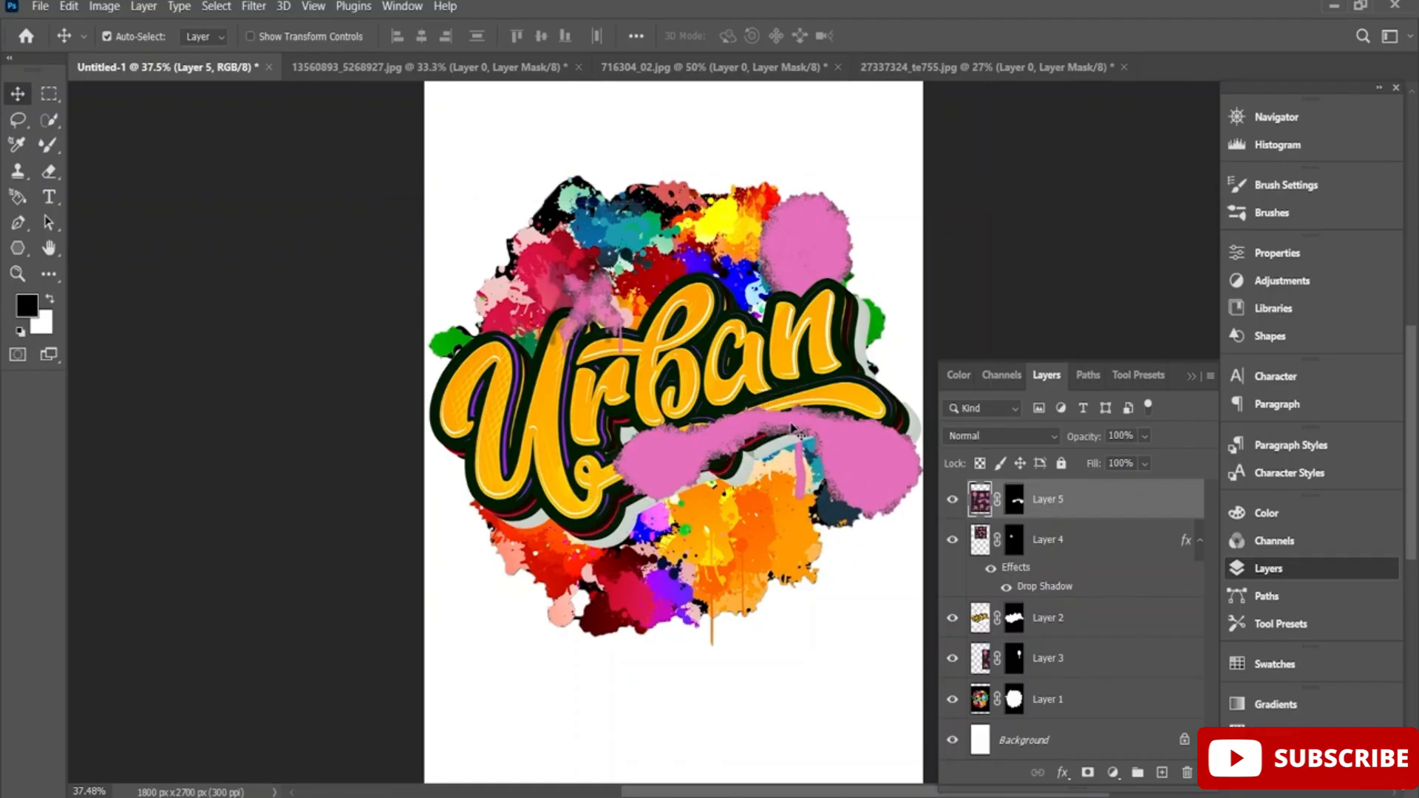
# Scale the curved spray band to 102.26%, rotate it to -32.18° over the lower-left splatters, and move Layer 5 beneath Layer 2.
pyautogui.hotkey('ctrl', 't')
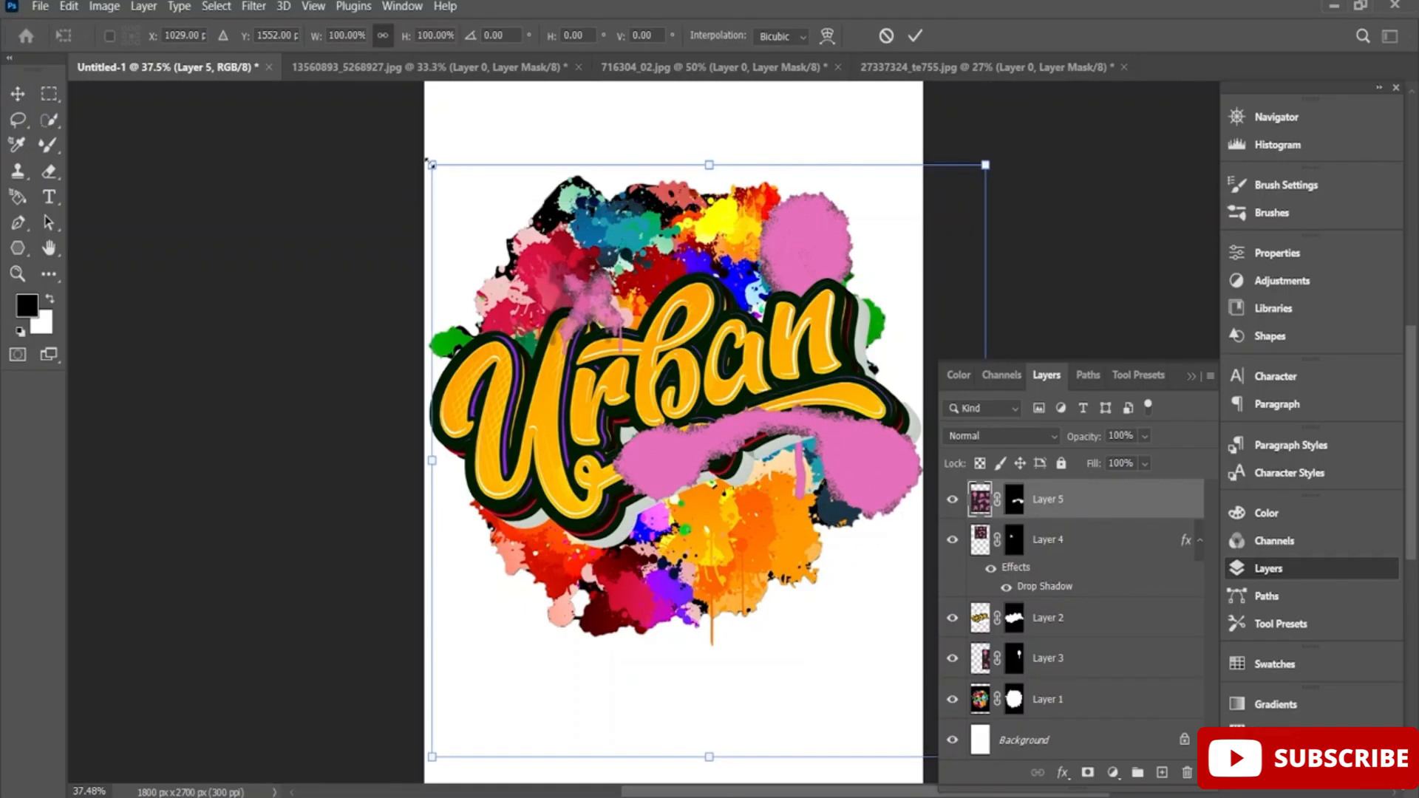
pyautogui.moveTo(431, 164); pyautogui.dragTo(561, 257)
pyautogui.moveTo(862, 522); pyautogui.dragTo(828, 455)
pyautogui.moveTo(499, 219); pyautogui.dragTo(592, 174)
pyautogui.moveTo(764, 482); pyautogui.dragTo(676, 538)
pyautogui.moveTo(514, 251); pyautogui.dragTo(210, 426)
pyautogui.moveTo(381, 467); pyautogui.dragTo(184, 420)
pyautogui.moveTo(624, 503); pyautogui.dragTo(717, 504)
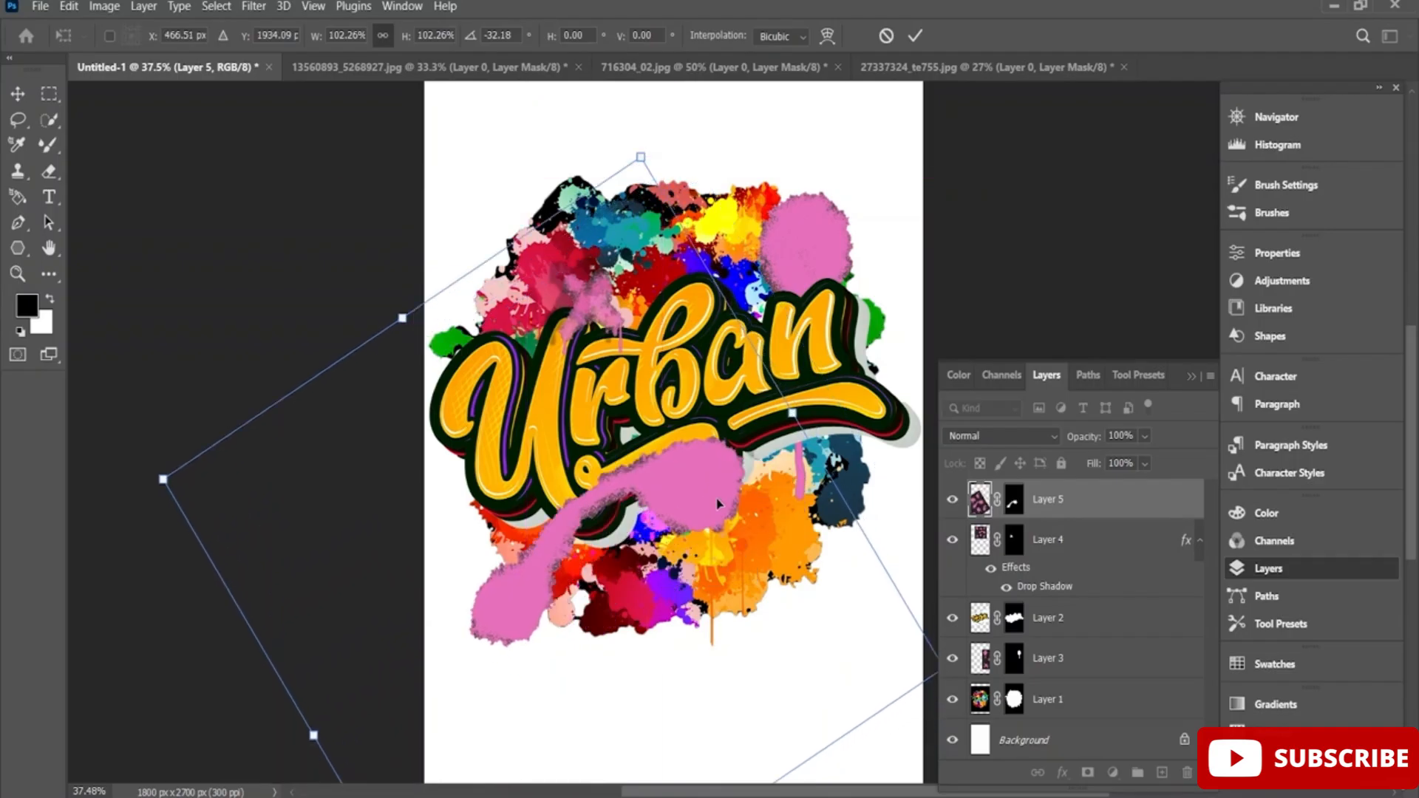
pyautogui.moveTo(1042, 502); pyautogui.dragTo(1002, 627)
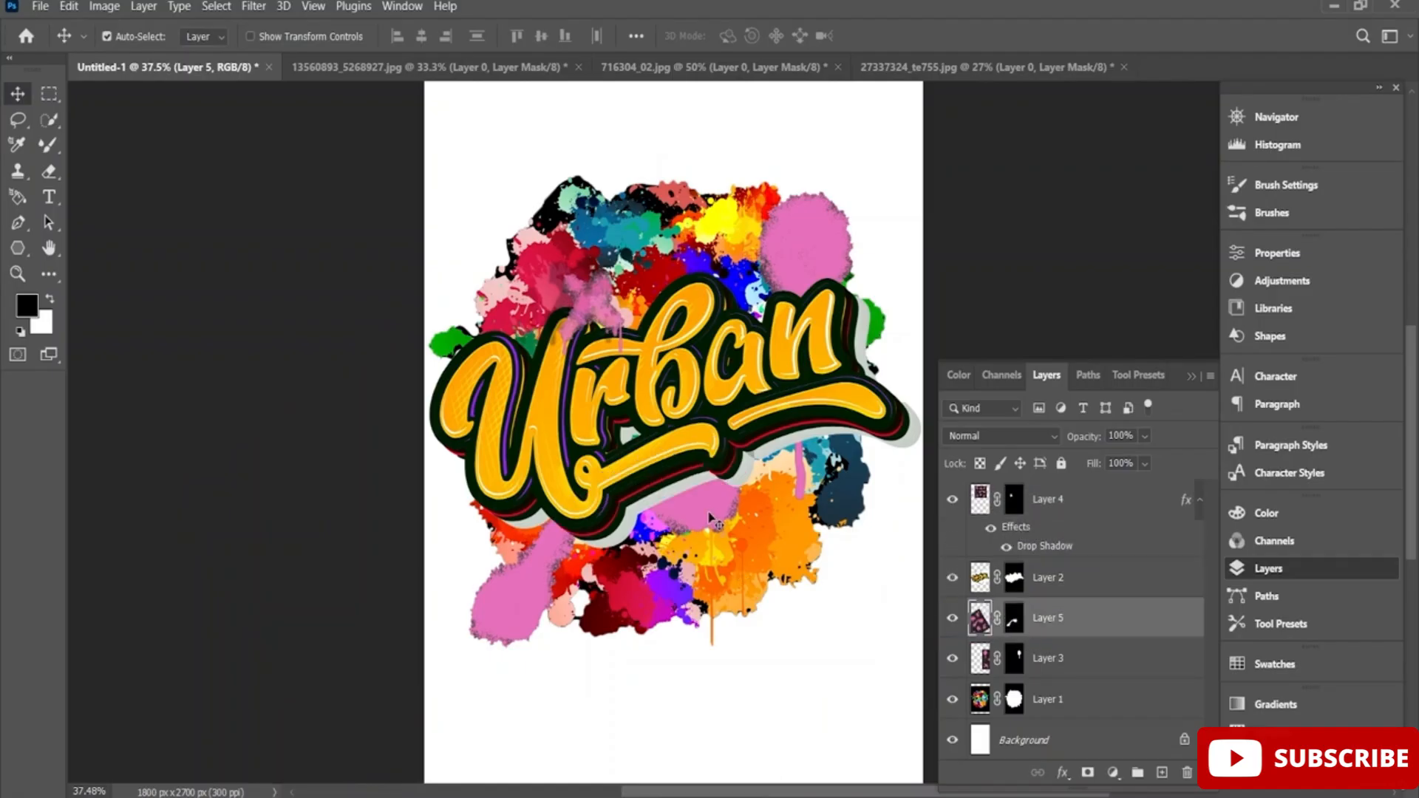
# Select Layers 4, 2, 5, 3 and 1 together and convert them into a single smart object.
pyautogui.click(1076, 506)
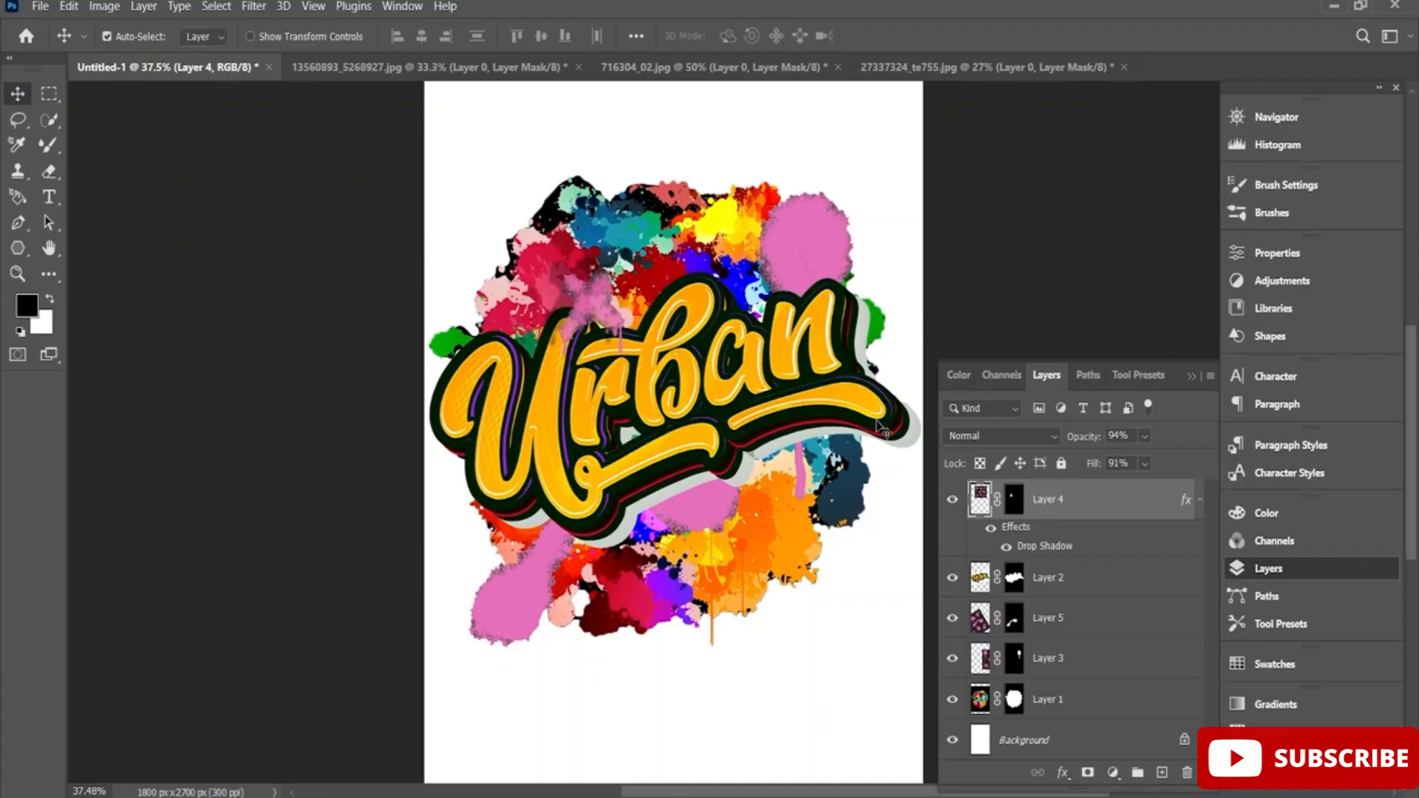
pyautogui.keyDown('ctrl'); pyautogui.click(1063, 502); pyautogui.keyUp('ctrl')
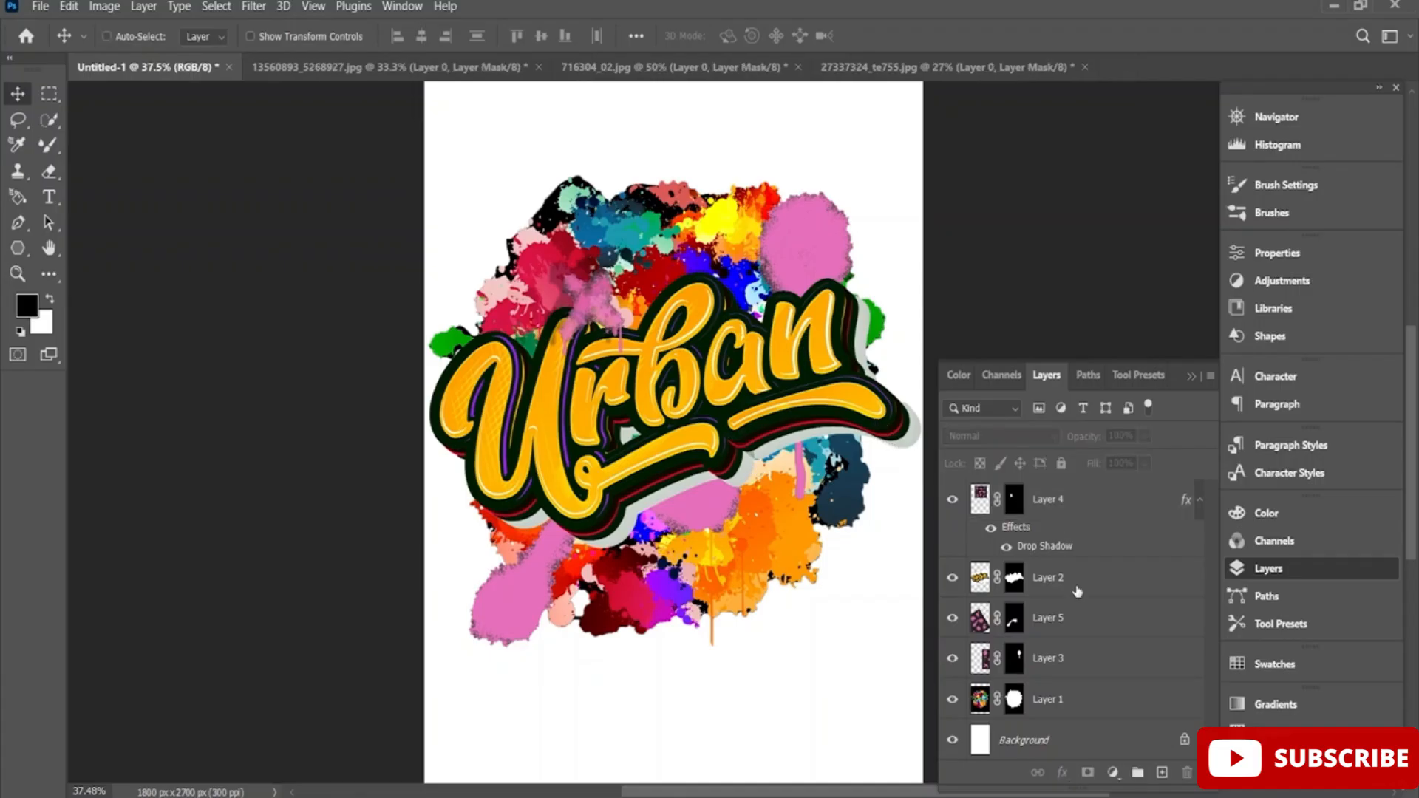
pyautogui.click(1078, 507)
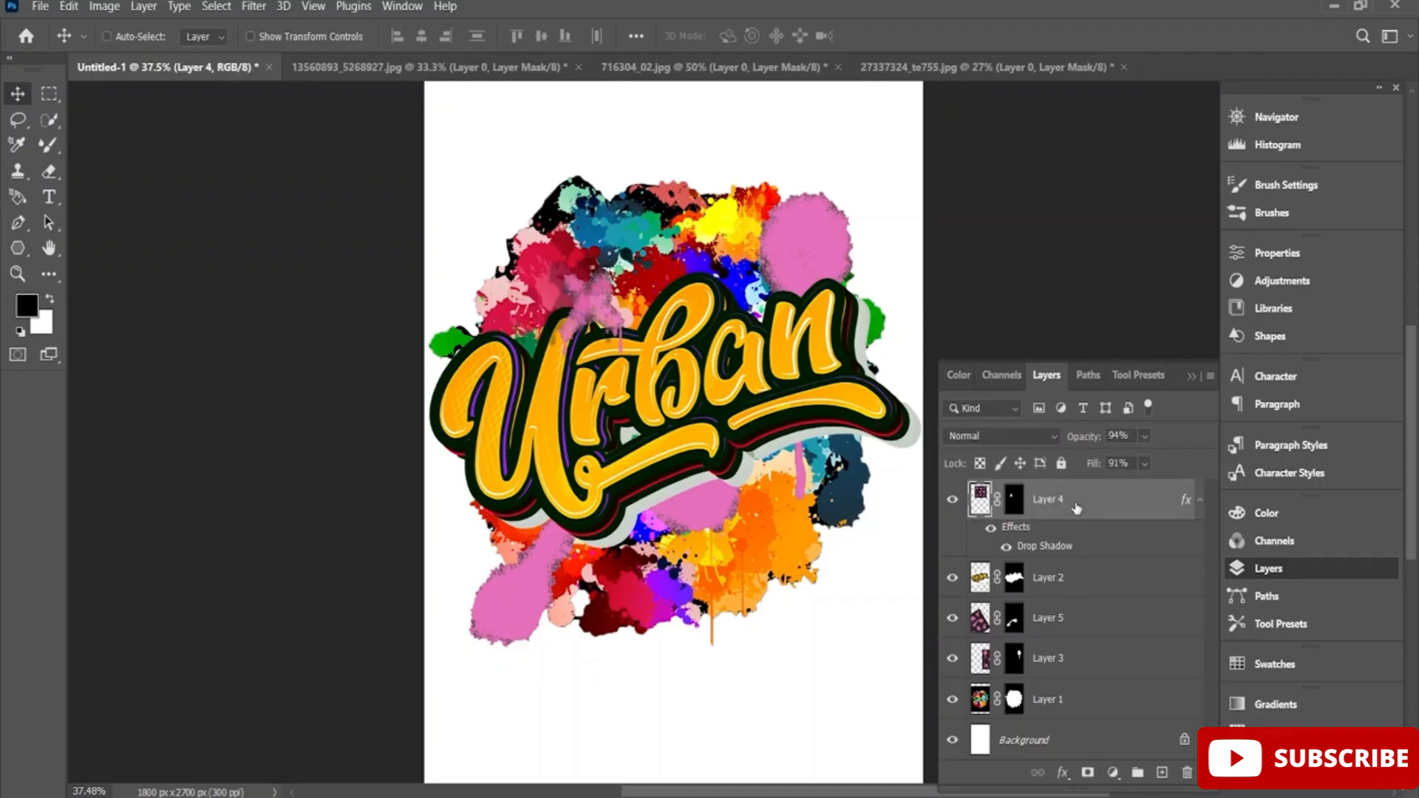
pyautogui.keyDown('ctrl'); pyautogui.click(1074, 579); pyautogui.keyUp('ctrl')
pyautogui.keyDown('ctrl'); pyautogui.click(1074, 630); pyautogui.keyUp('ctrl')
pyautogui.keyDown('ctrl'); pyautogui.click(1072, 662); pyautogui.keyUp('ctrl')
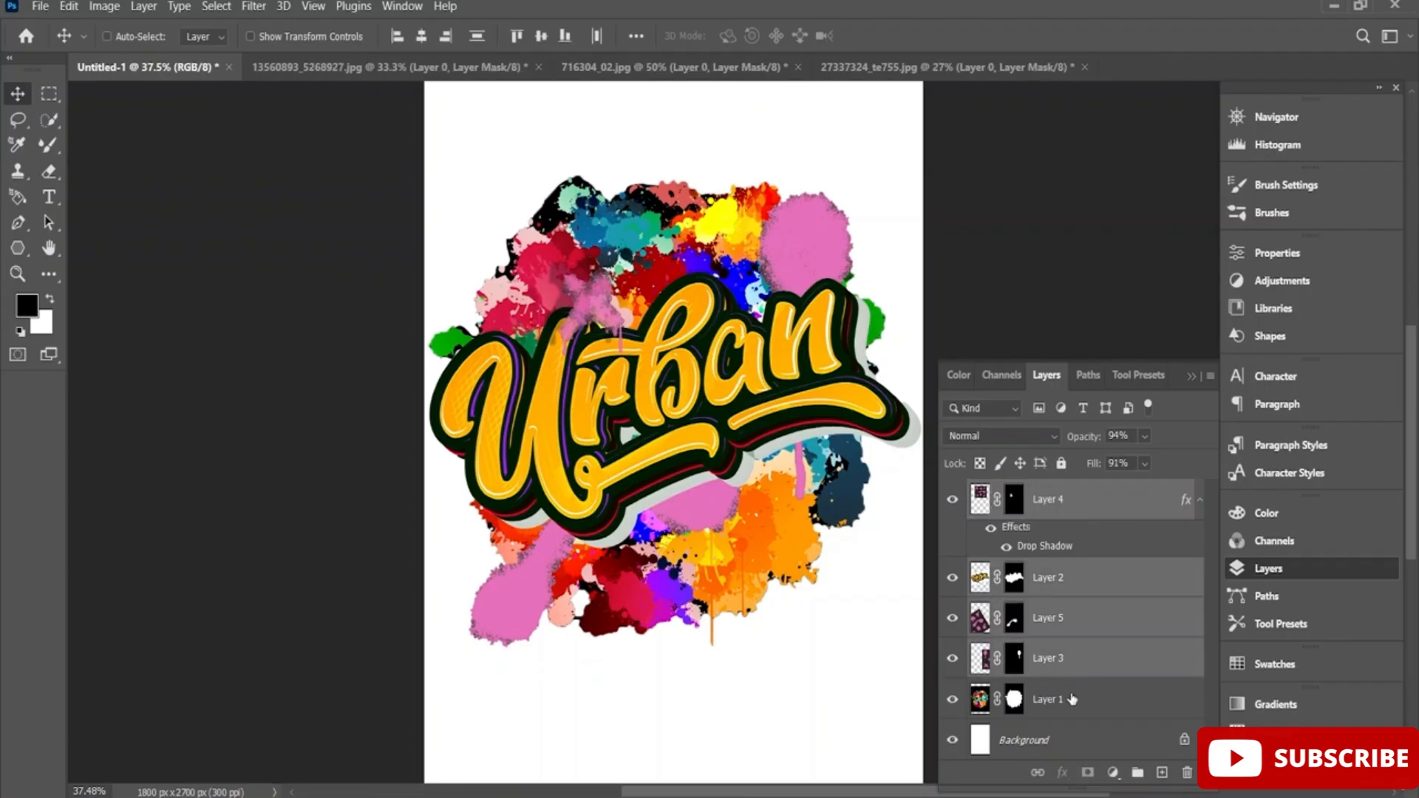
pyautogui.keyDown('ctrl'); pyautogui.click(1072, 699); pyautogui.keyUp('ctrl')
pyautogui.rightClick(1081, 506)
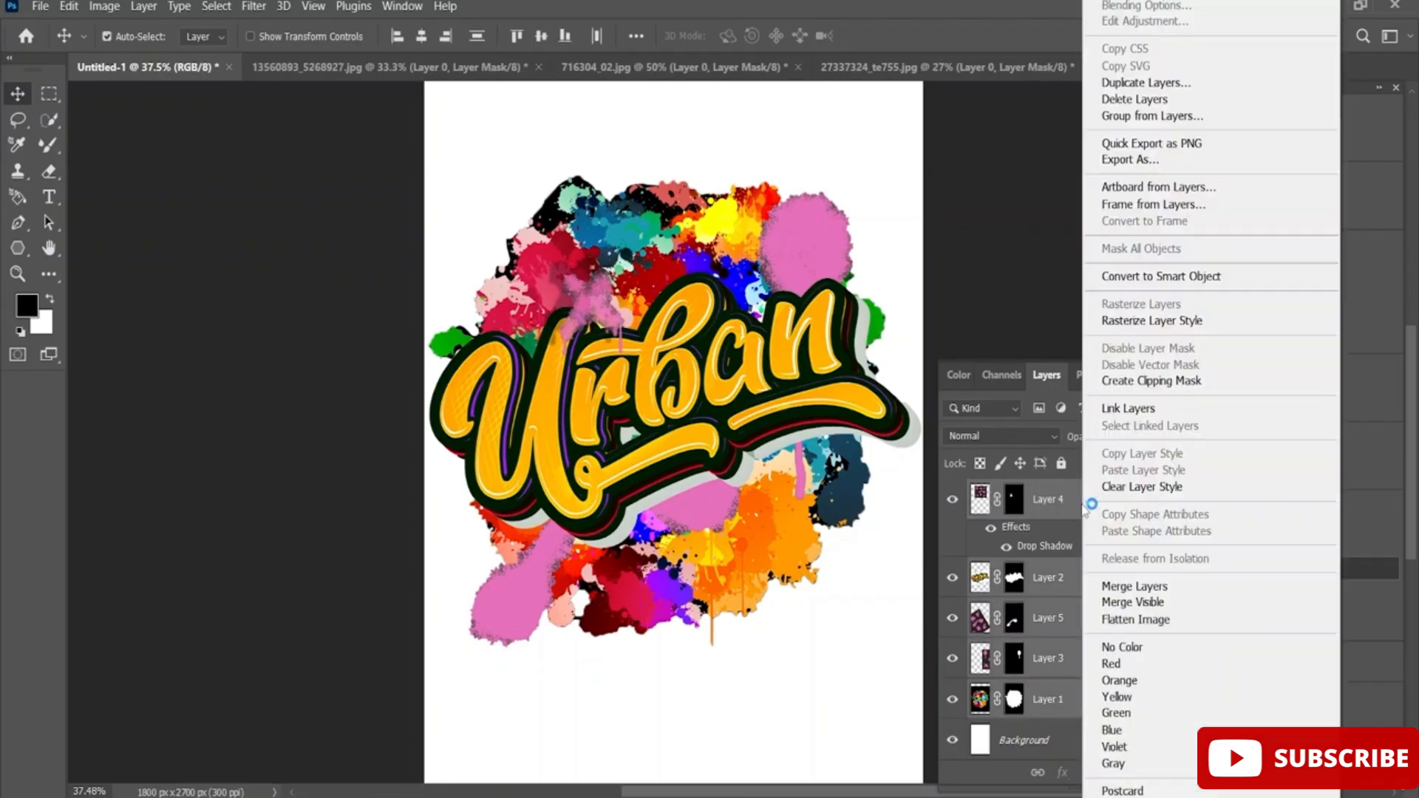
pyautogui.click(1181, 278)
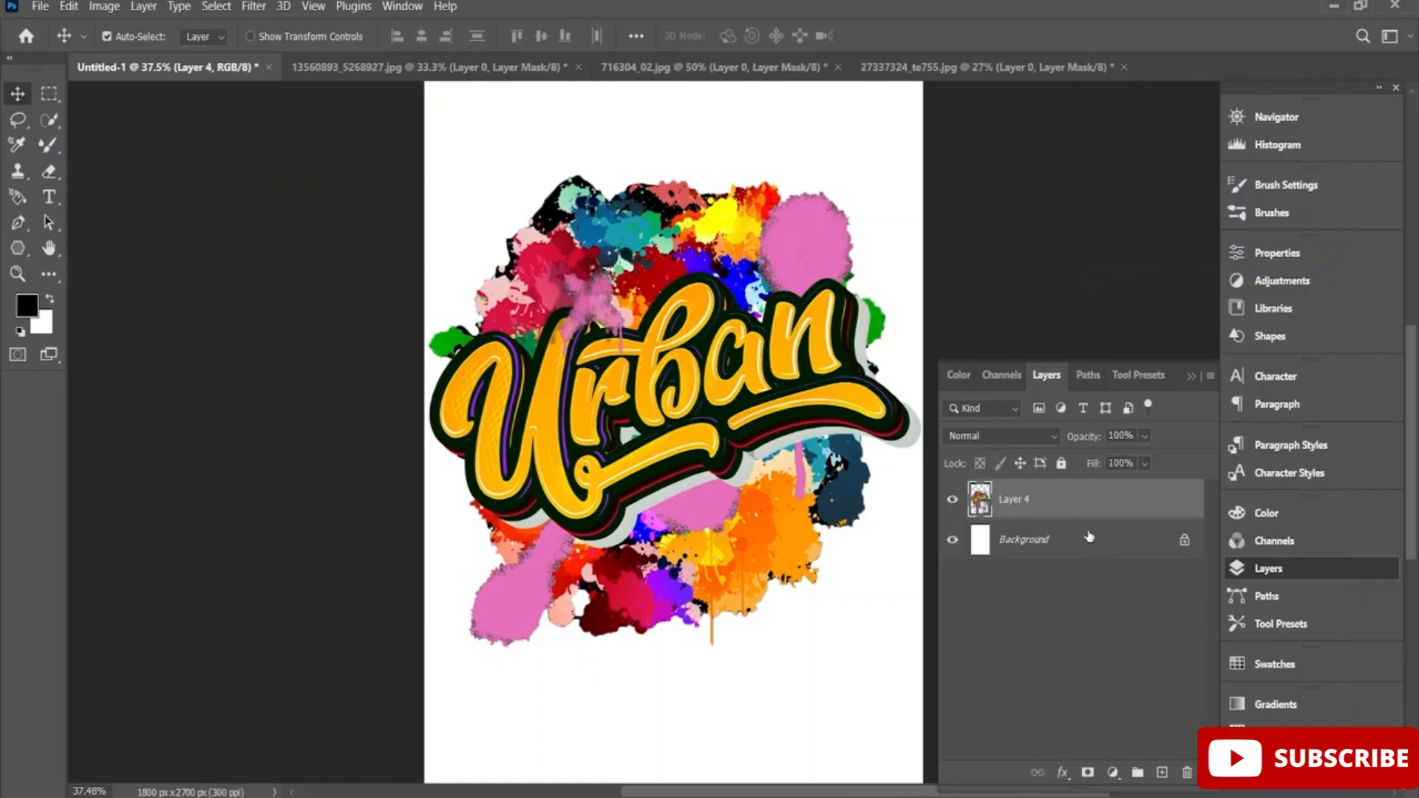
# Rasterize the combined Layer 4 and shift the artwork slightly right and down on the page.
pyautogui.rightClick(1075, 502)
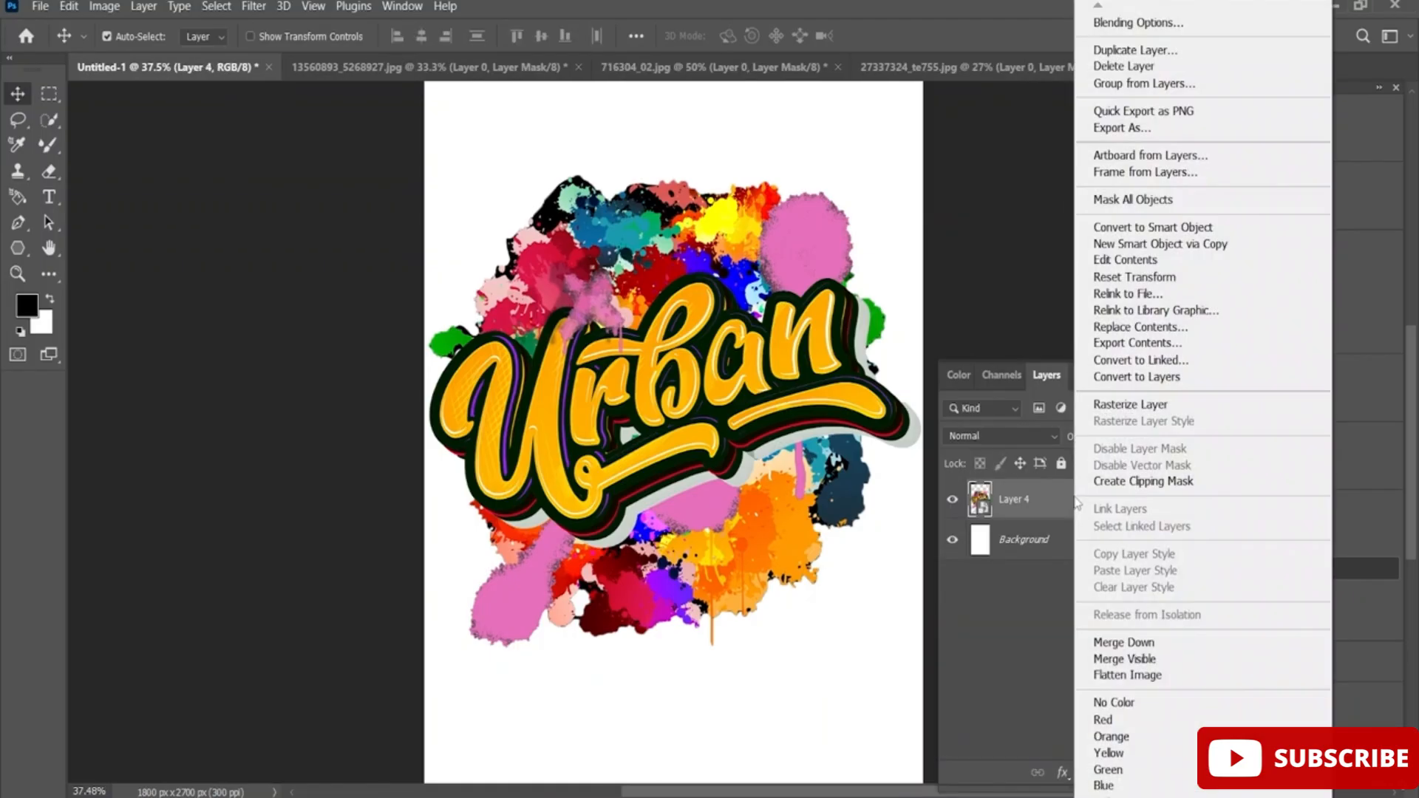
pyautogui.click(1116, 407)
pyautogui.moveTo(620, 420); pyautogui.dragTo(661, 408)
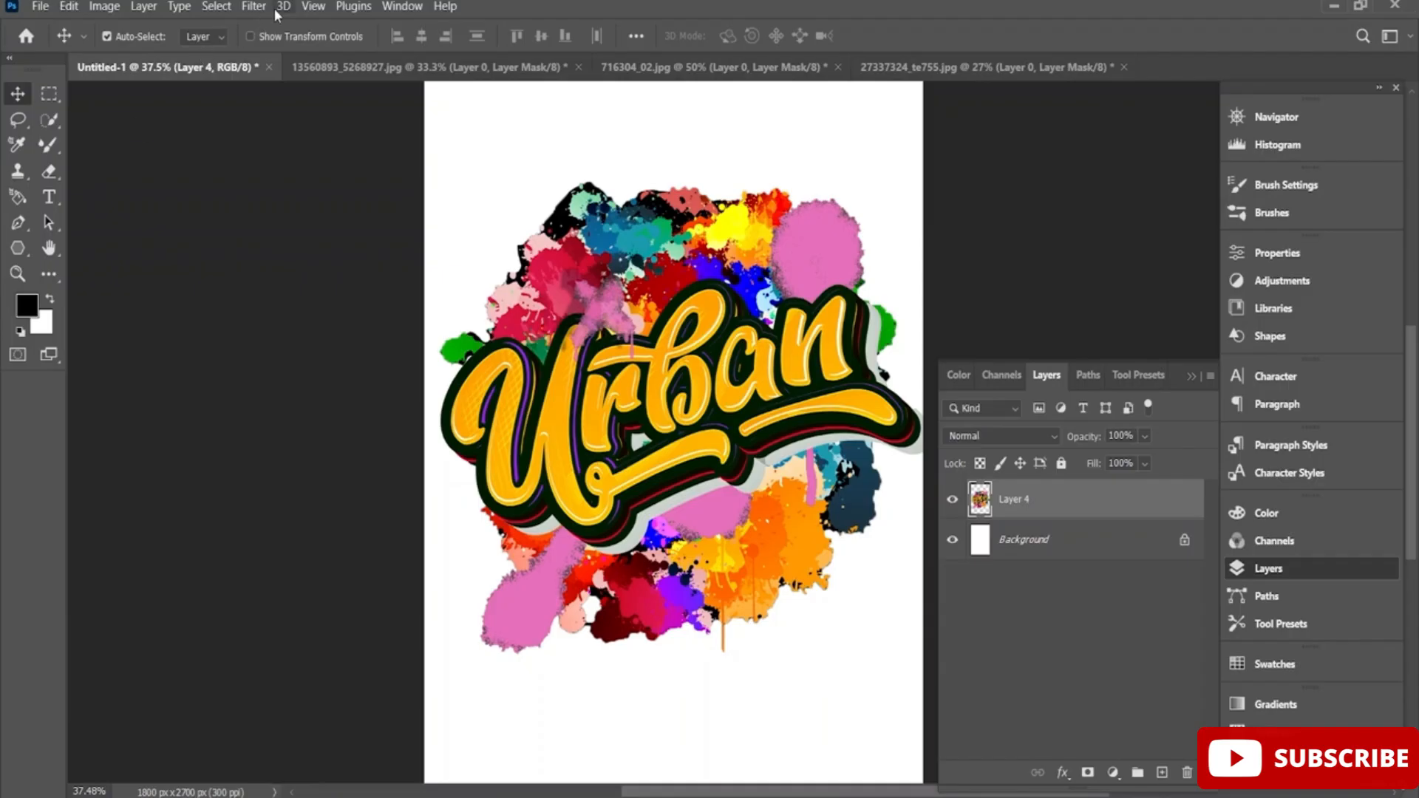
# Apply a Radial Blur to Layer 4 with an amount of 1, Spin method and Good quality.
pyautogui.click(254, 6)
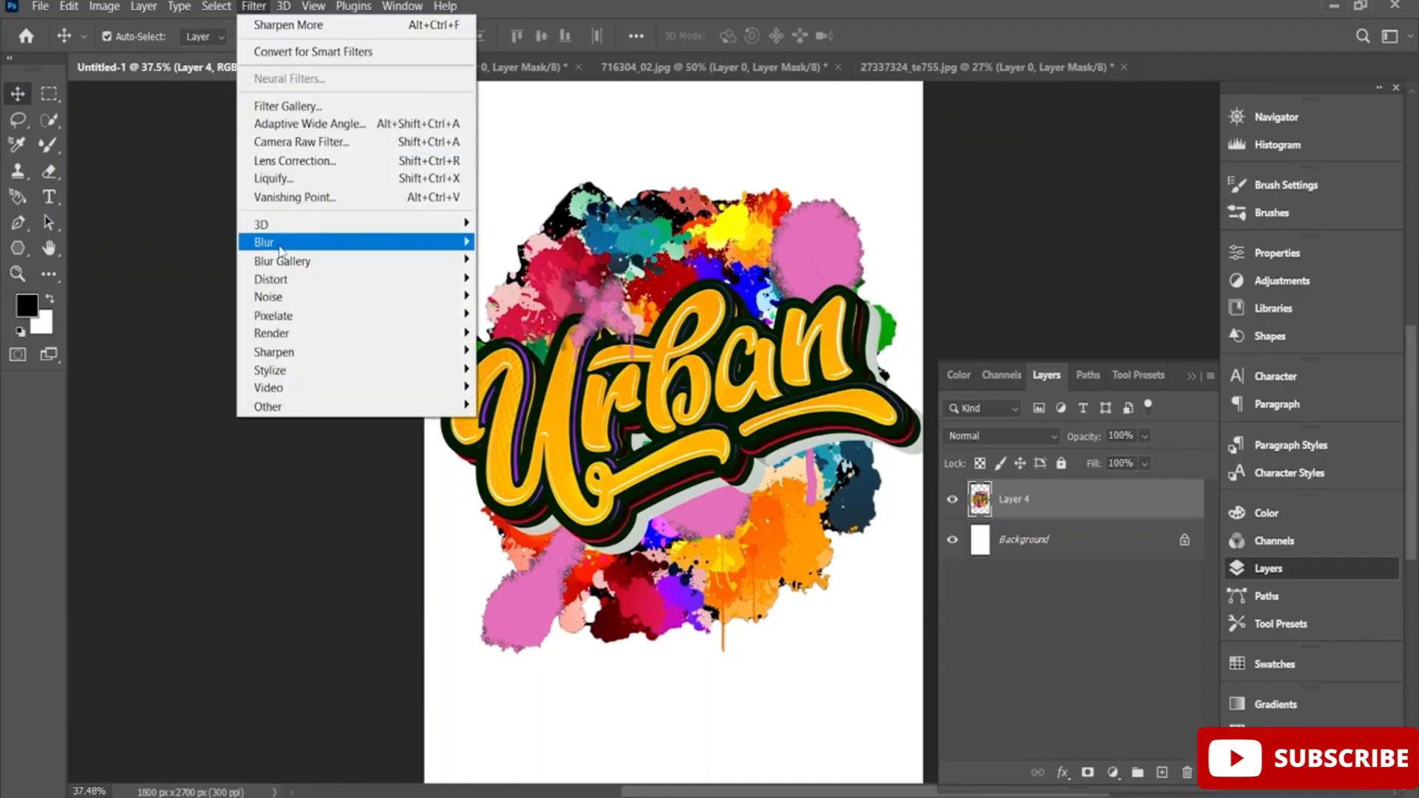
pyautogui.moveTo(281, 251)
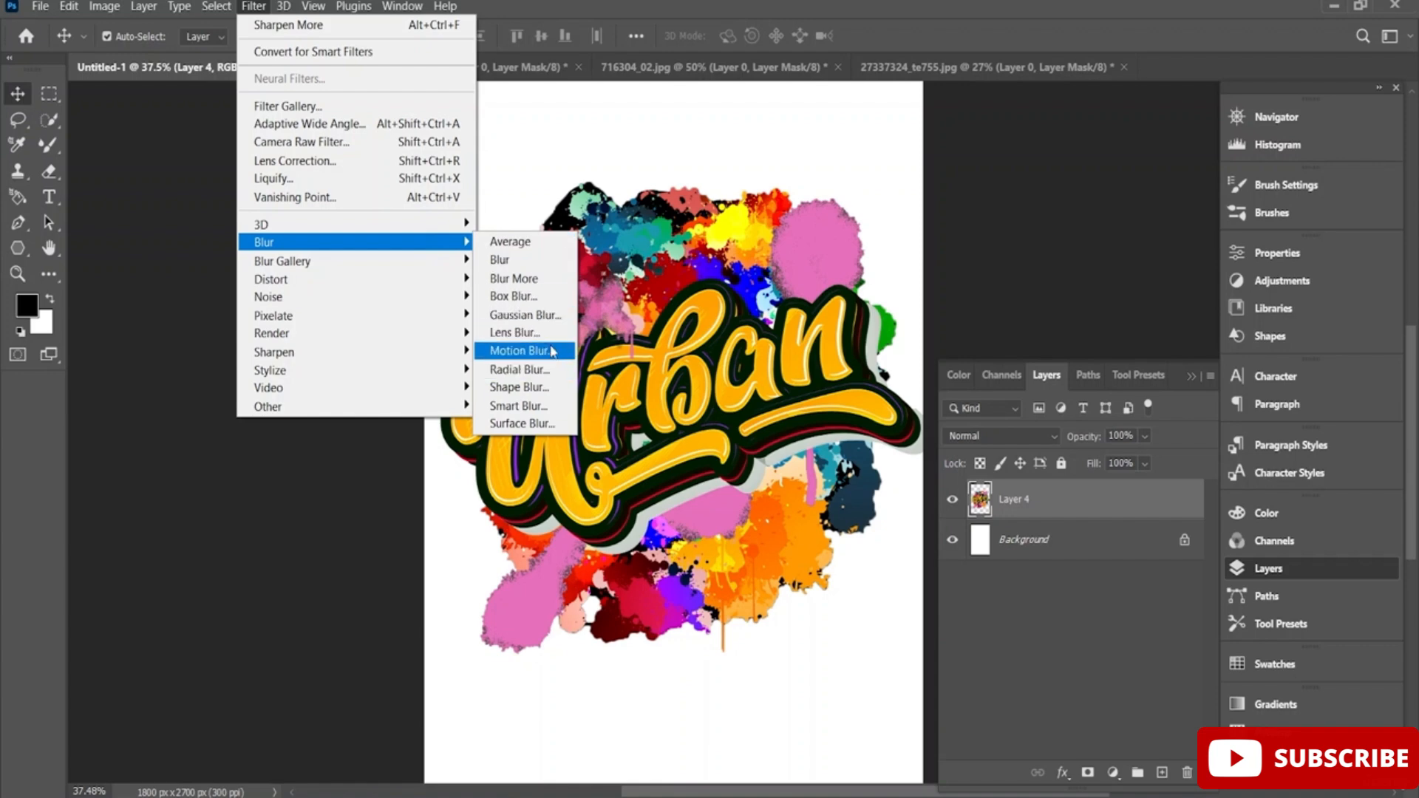
pyautogui.click(540, 375)
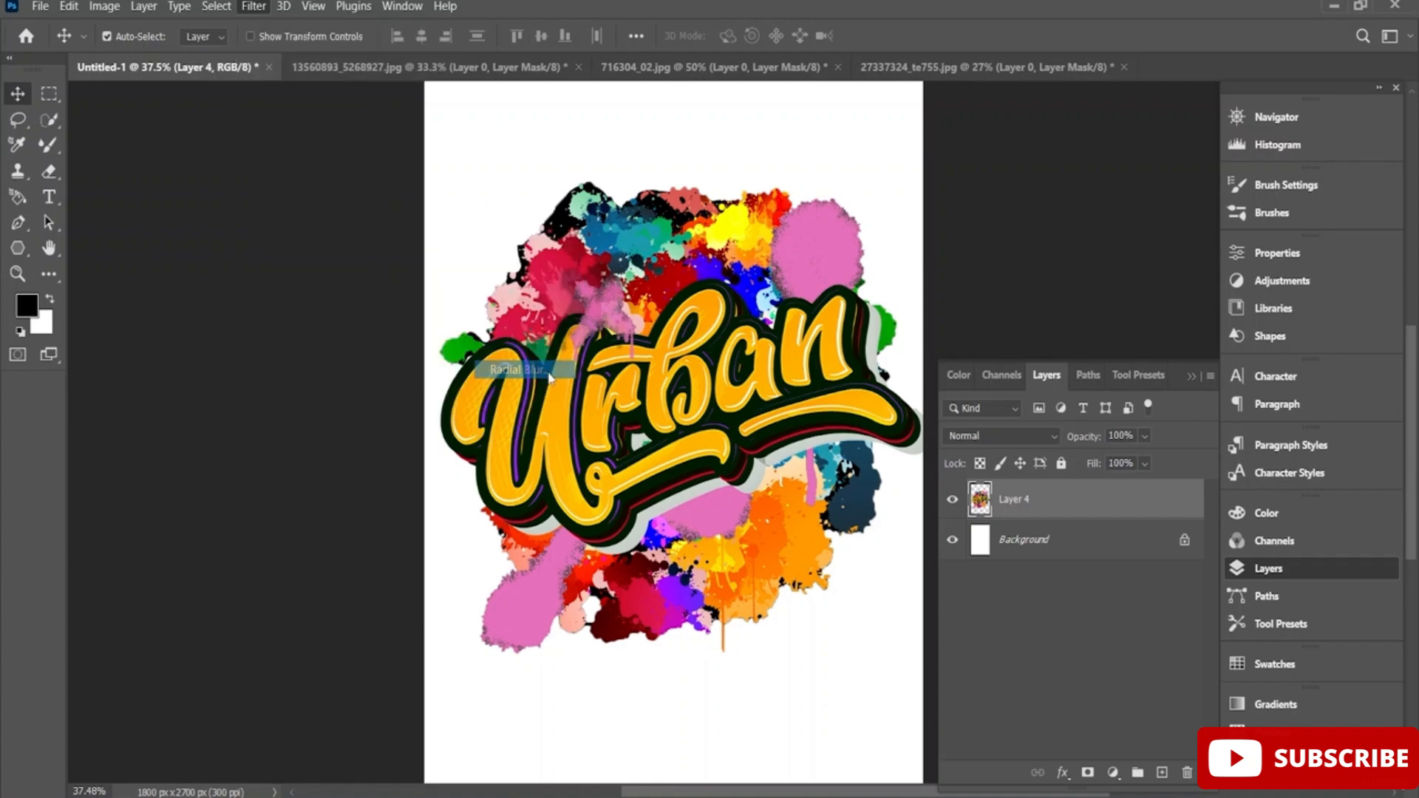
pyautogui.moveTo(736, 189); pyautogui.dragTo(436, 373)
pyautogui.moveTo(320, 436)
pyautogui.mouseDown()
pyautogui.moveTo(357, 440)
pyautogui.moveTo(301, 437)
pyautogui.mouseUp()
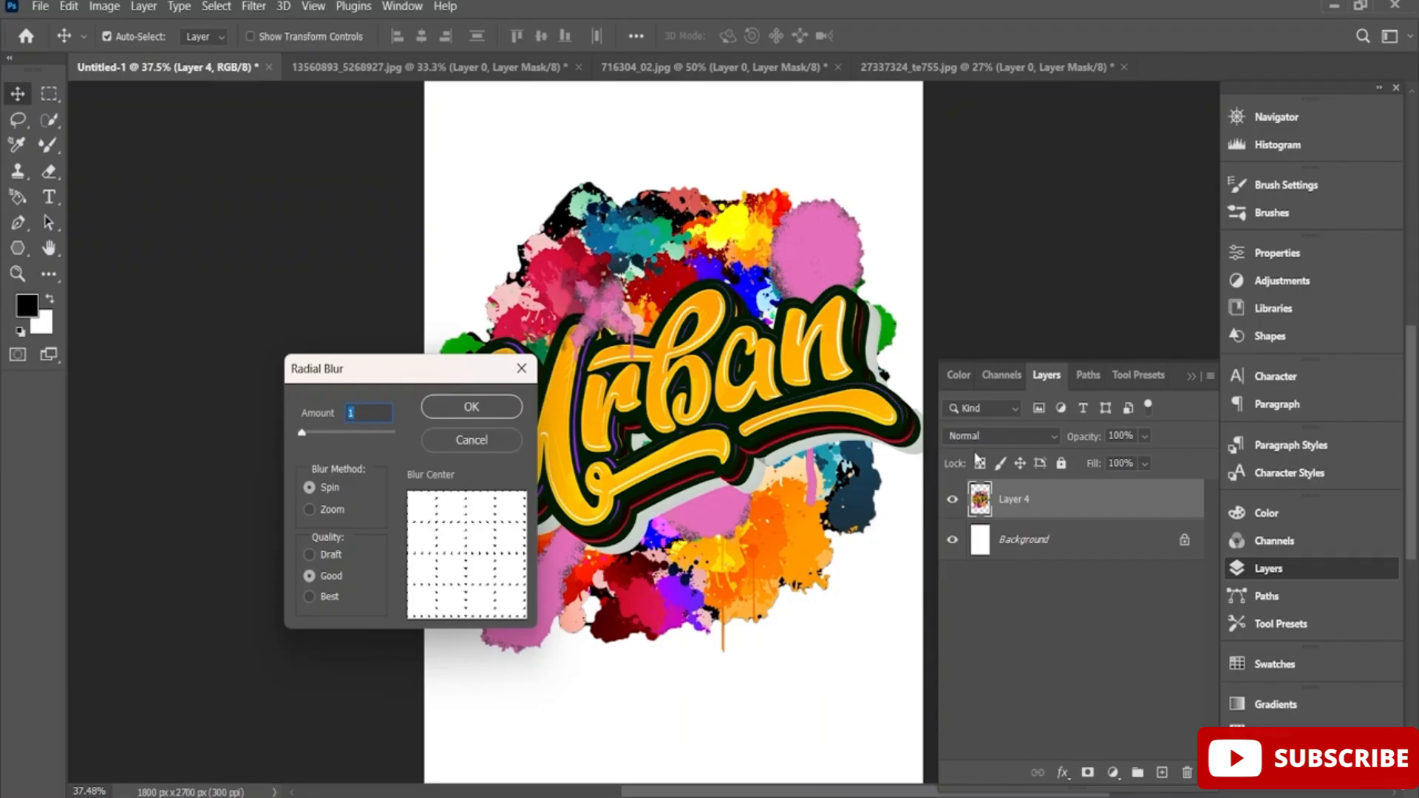
pyautogui.click(477, 409)
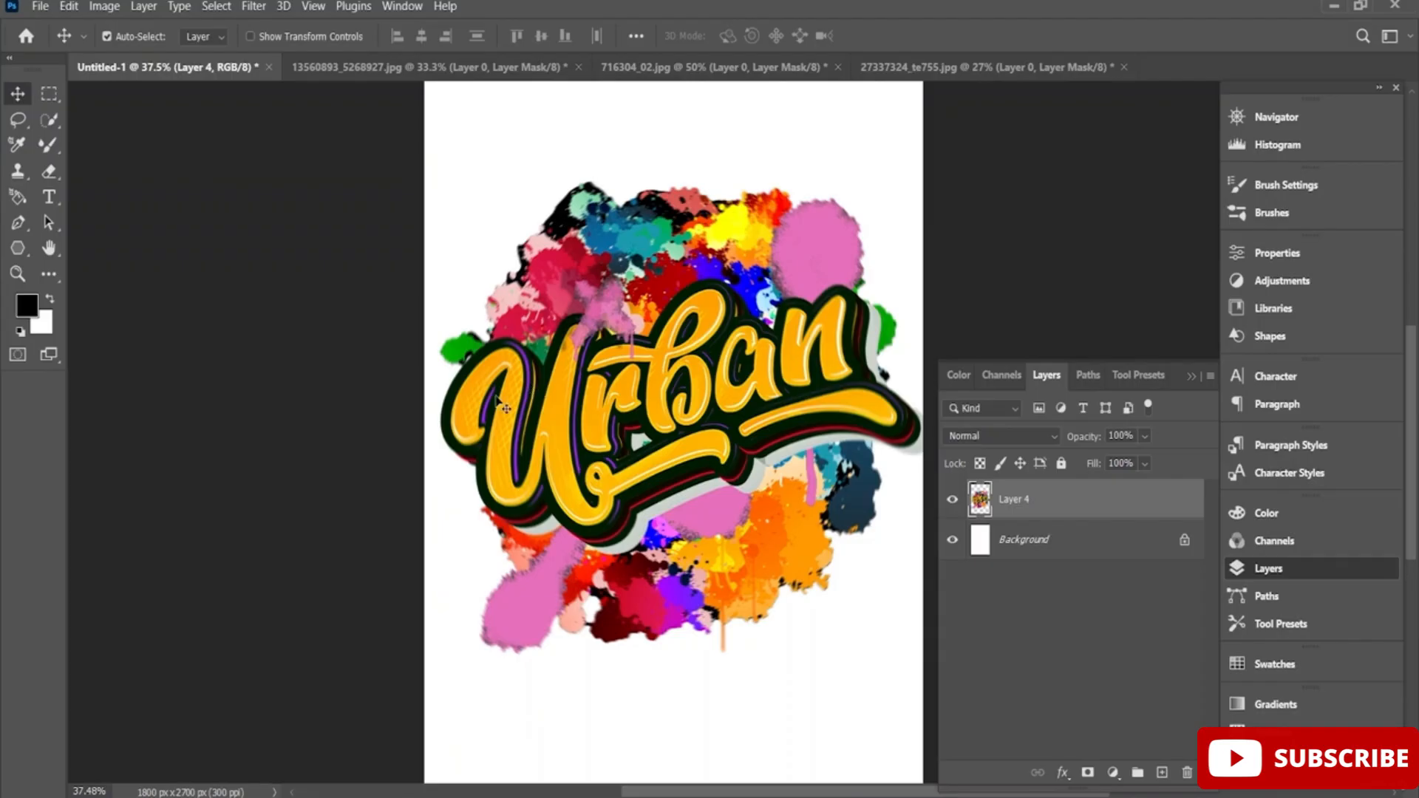
pyautogui.click(17, 225)
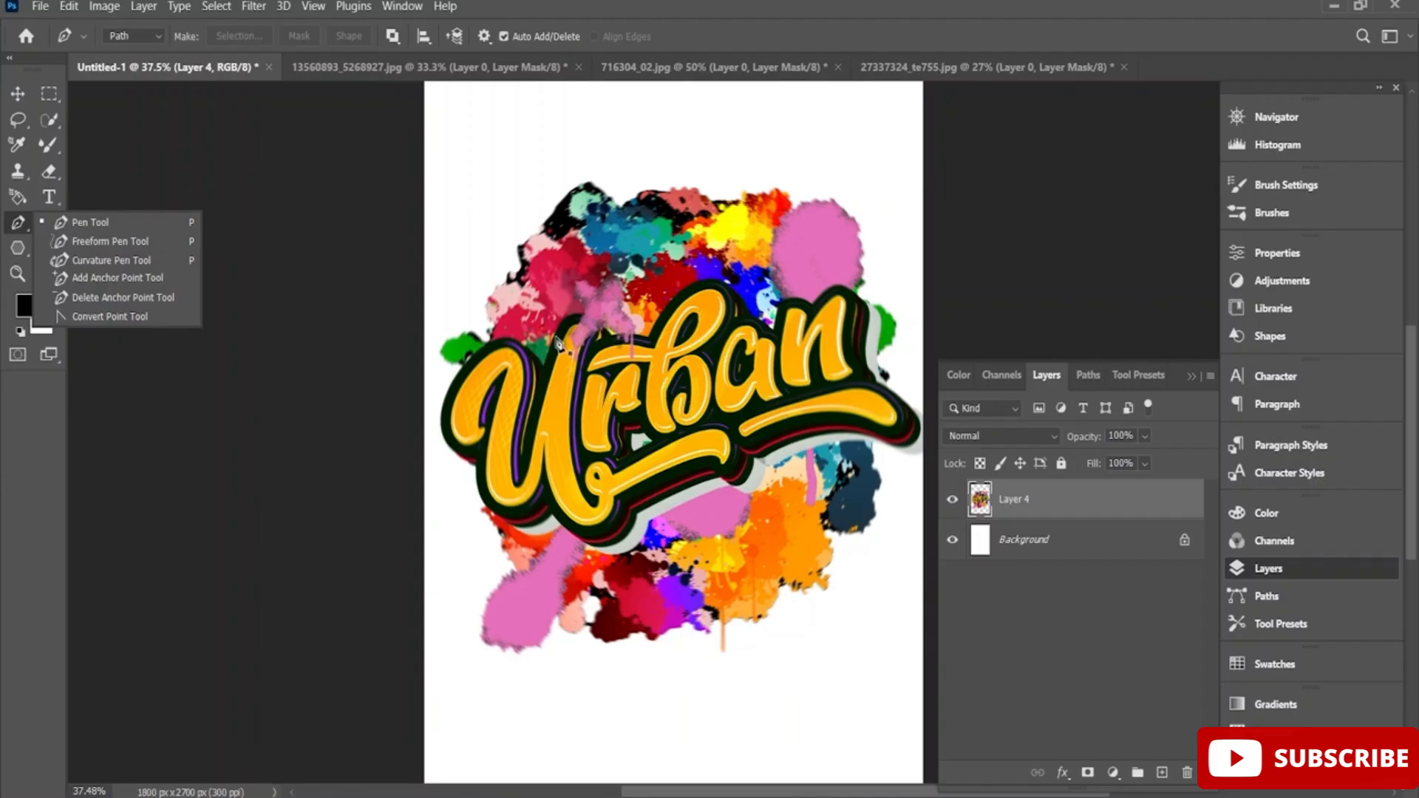
pyautogui.click(1071, 471)
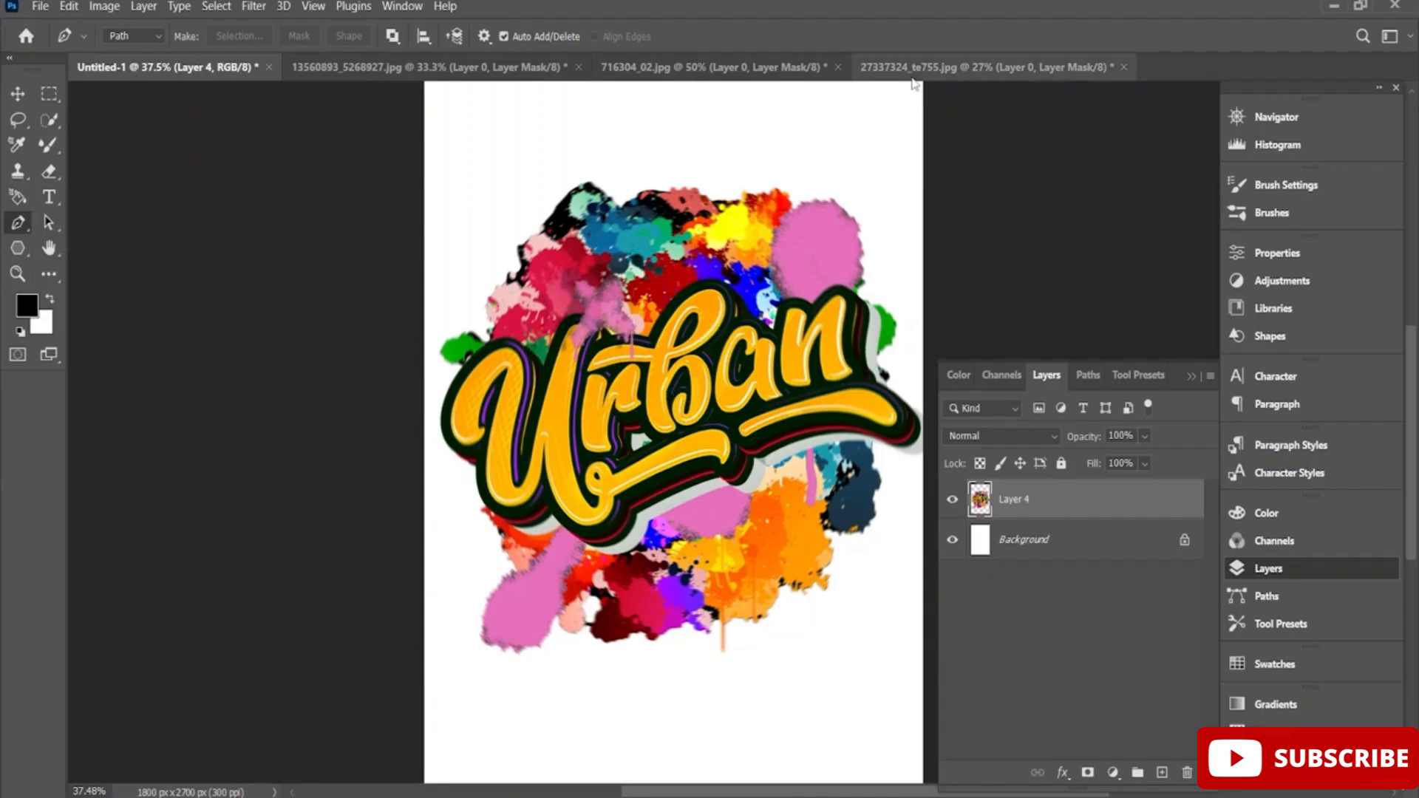
pyautogui.click(943, 70)
pyautogui.click(696, 74)
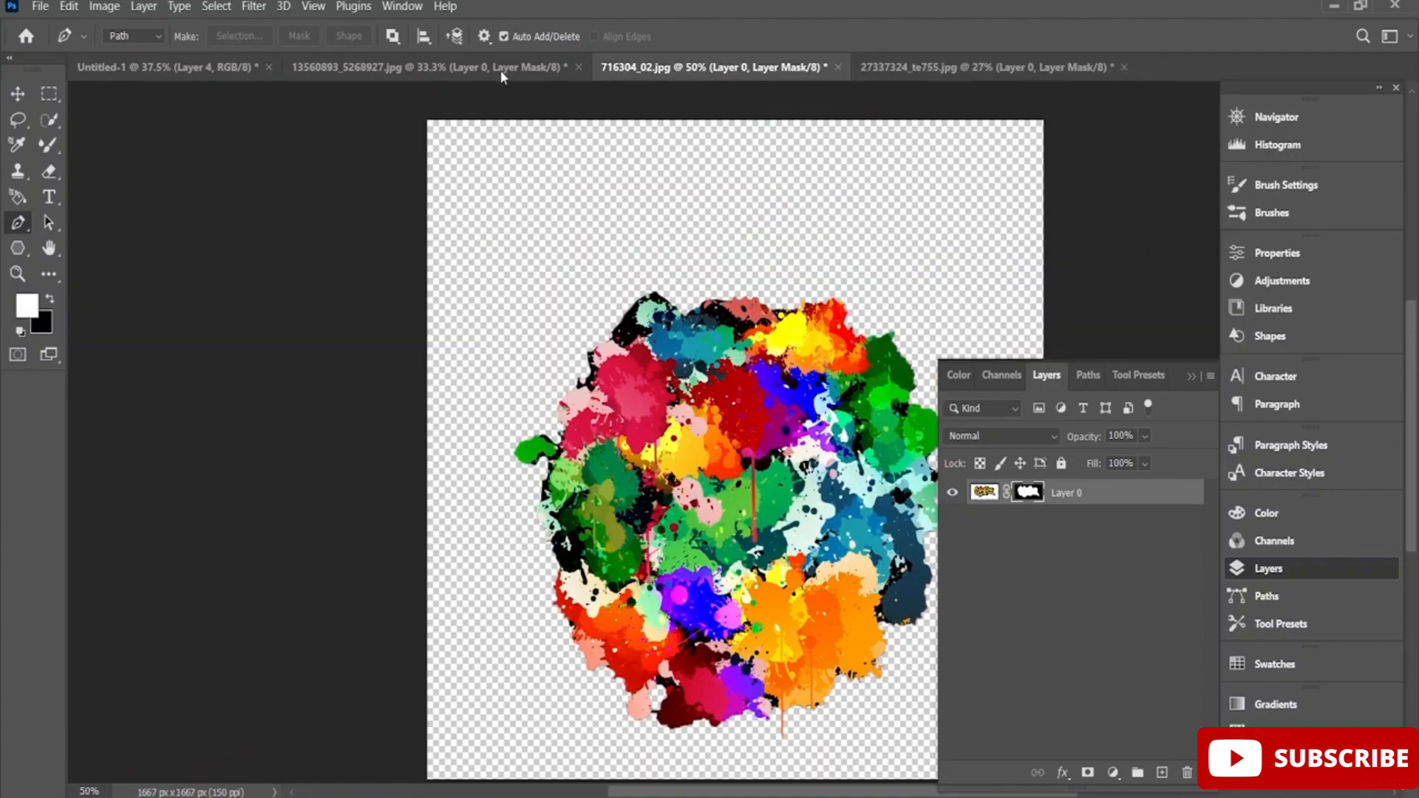
pyautogui.click(428, 69)
pyautogui.click(182, 74)
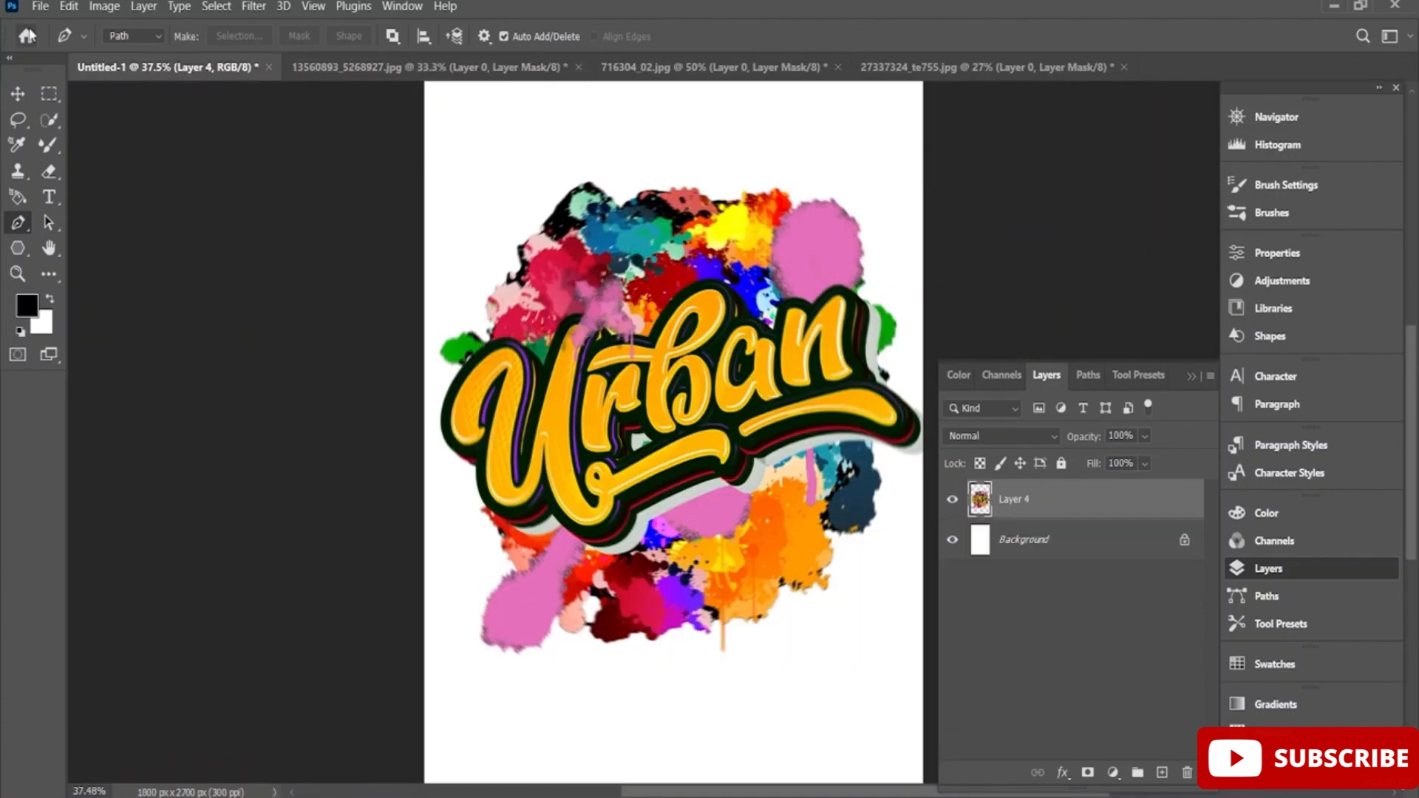
# Open the T-shirt mockup 16188005_Isolated_black_t-shirt_front.psd from the PS folder on the Desktop.
pyautogui.click(40, 6)
pyautogui.click(79, 44)
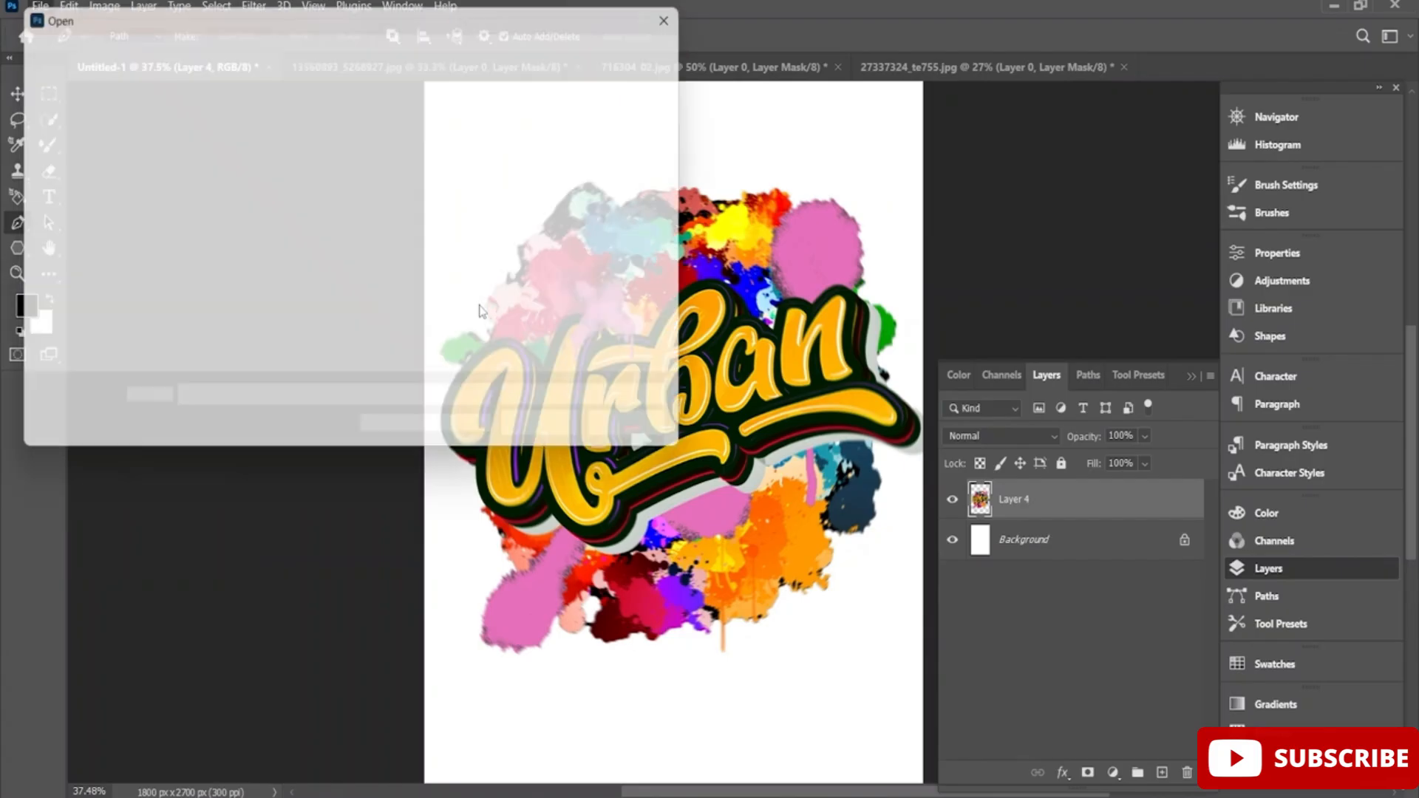
pyautogui.scroll(-5, 434, 274)
pyautogui.scroll(-5, 434, 273)
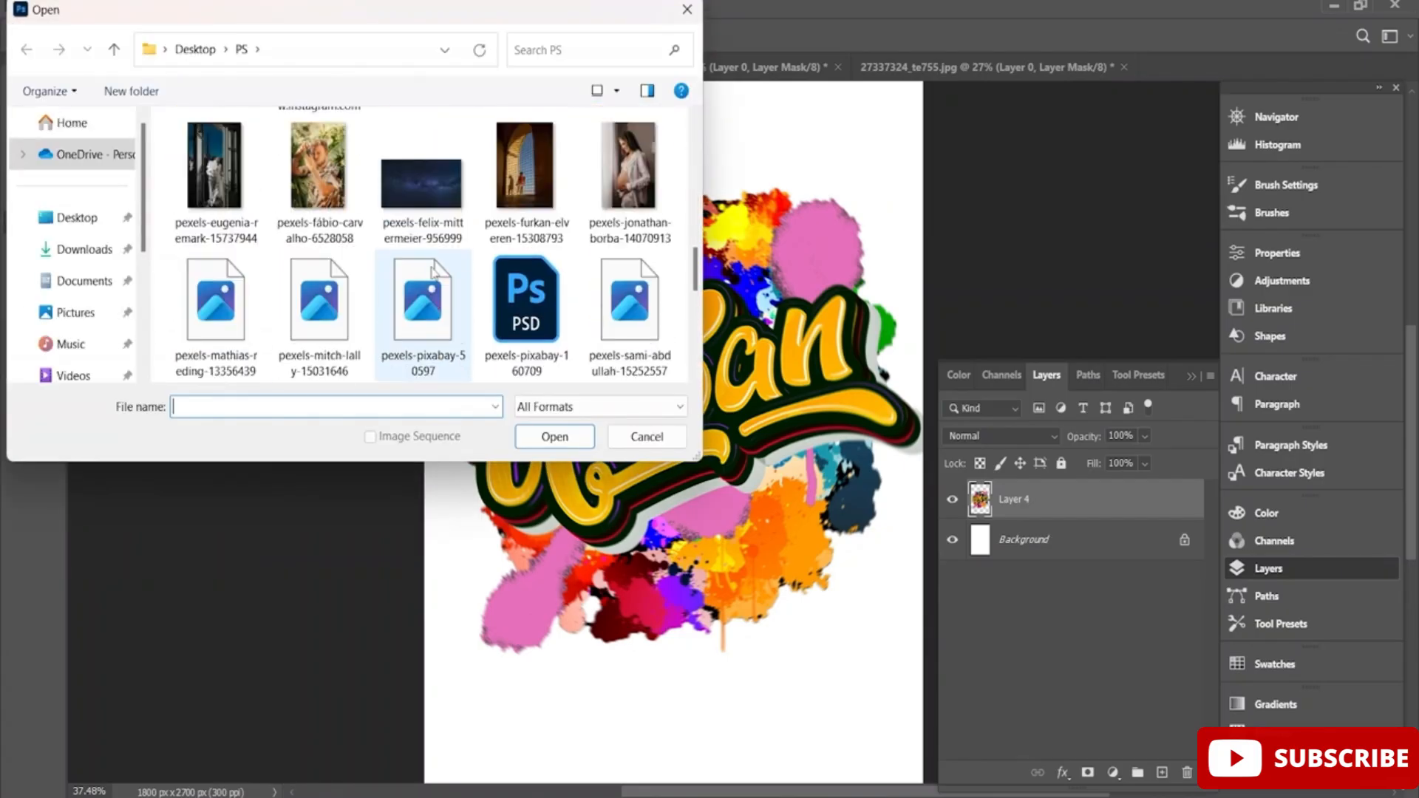
pyautogui.scroll(6, 509, 279)
pyautogui.scroll(2, 509, 279)
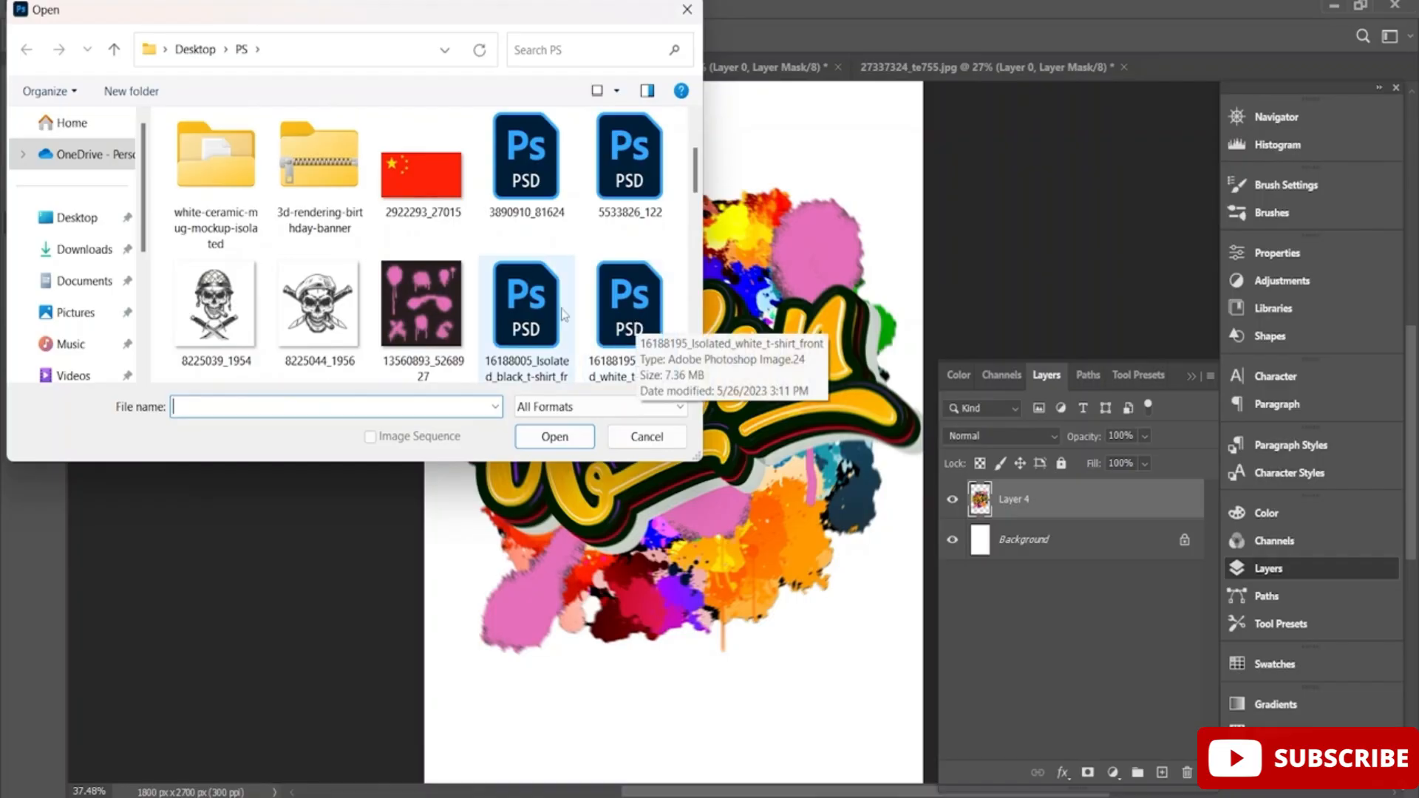
pyautogui.doubleClick(539, 309)
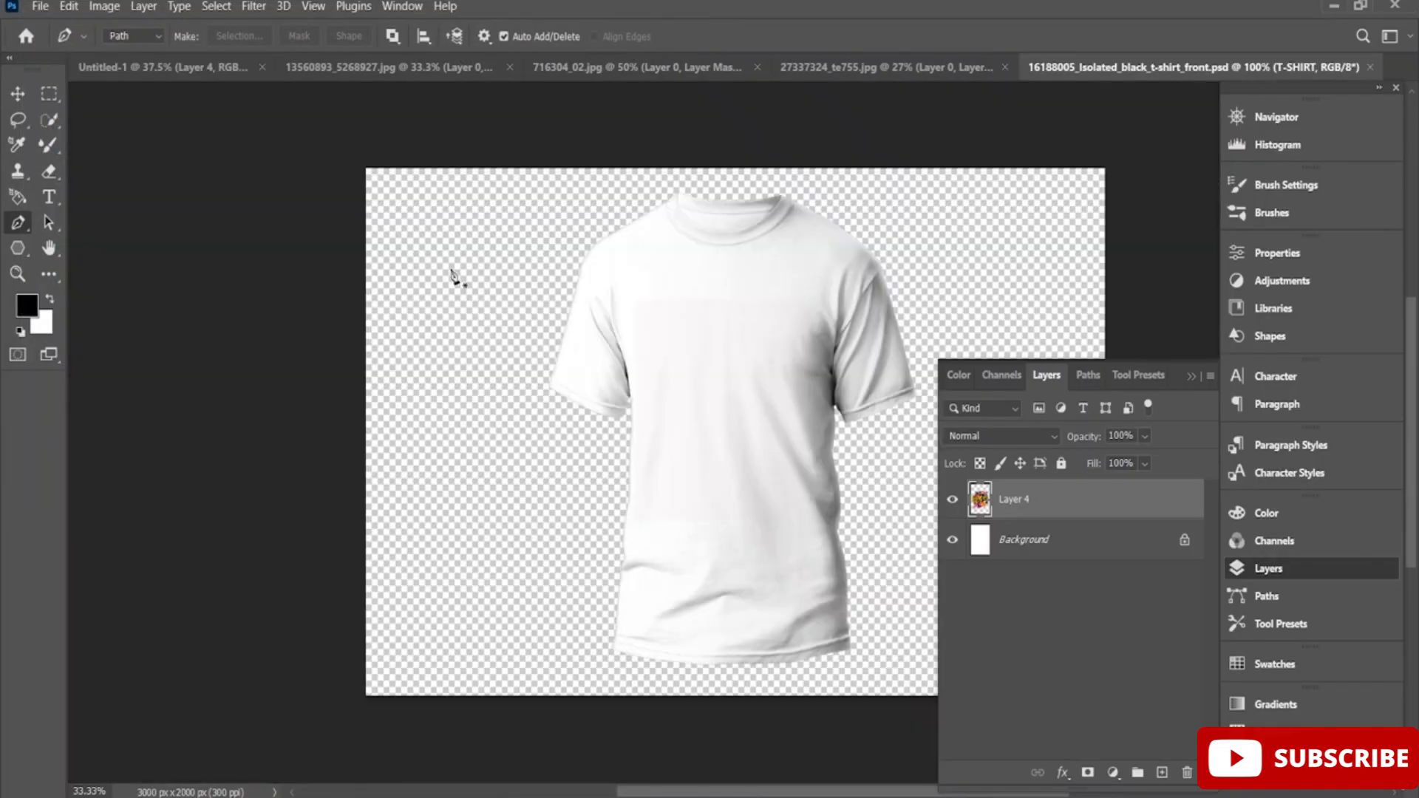
# Copy the blurred Urban artwork from Untitled-1 into the T-shirt mockup document with the Move tool.
pyautogui.click(205, 68)
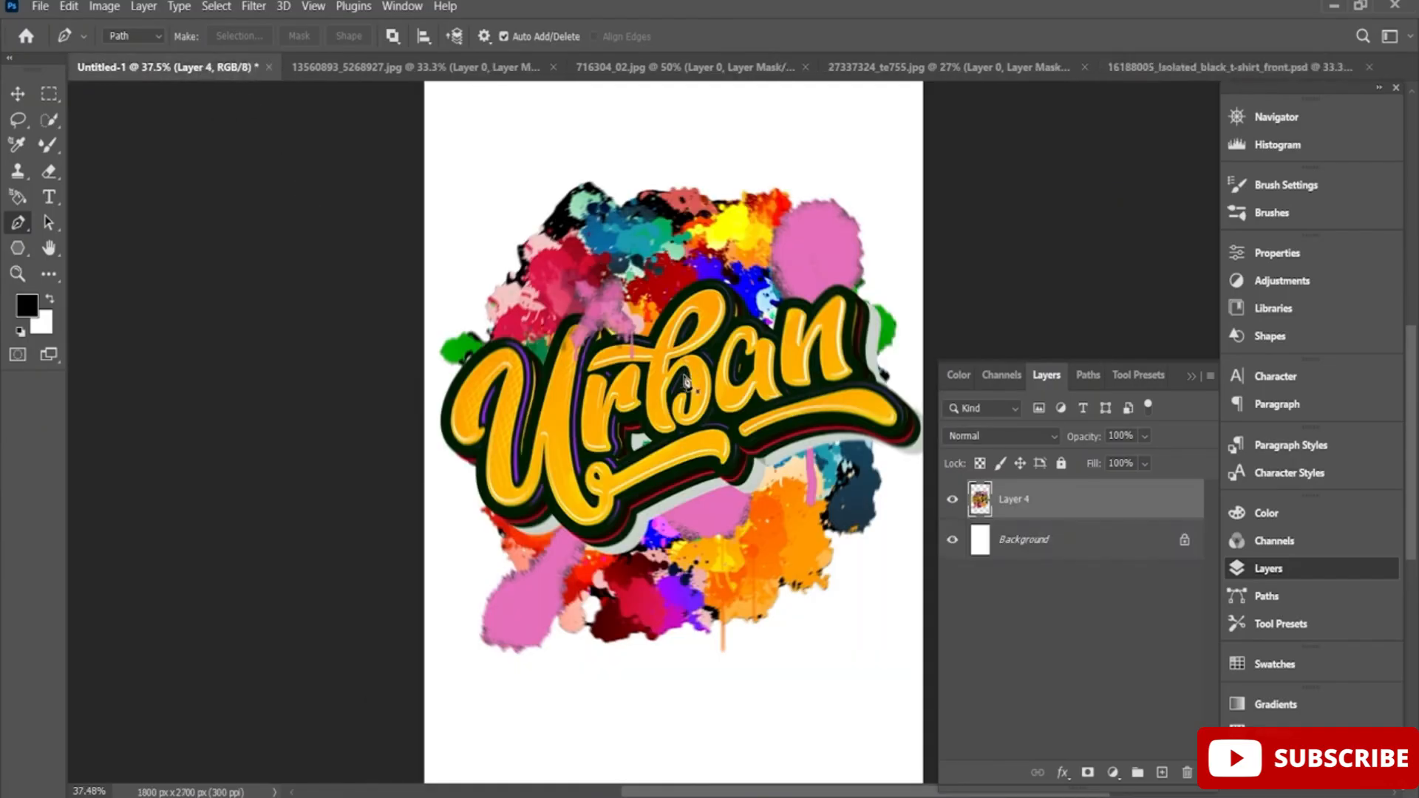
pyautogui.moveTo(683, 377); pyautogui.dragTo(918, 267)
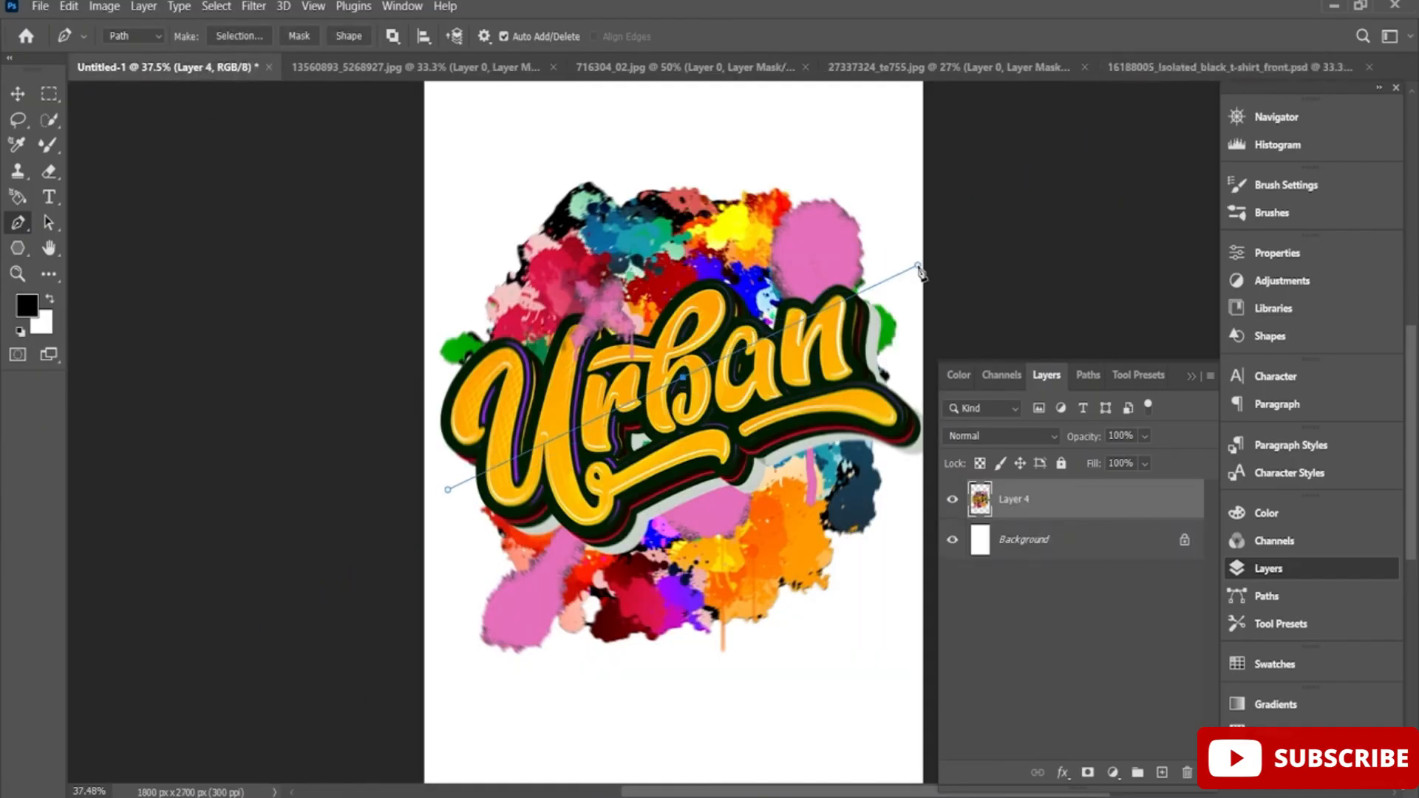
pyautogui.press('Escape')
pyautogui.click(18, 94)
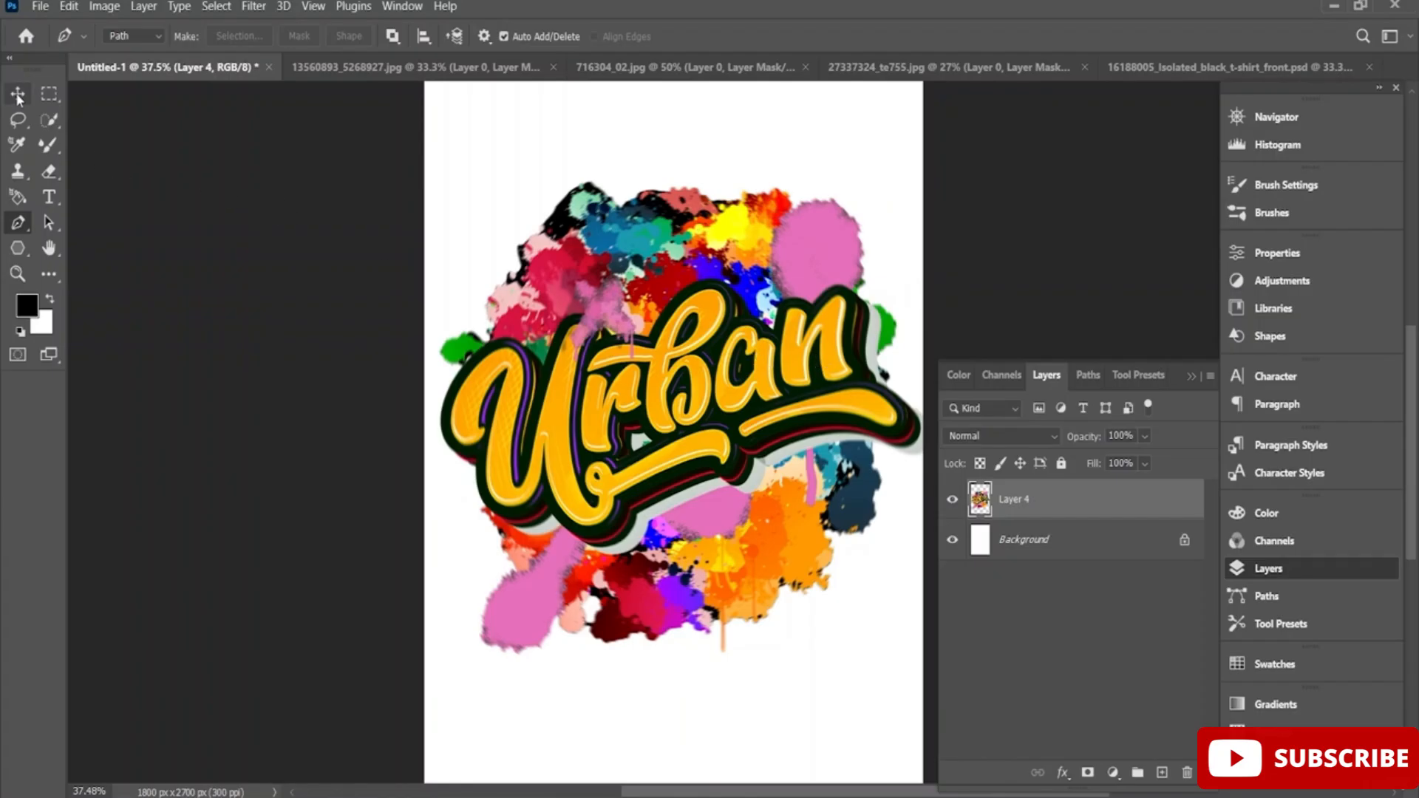
pyautogui.moveTo(699, 425); pyautogui.dragTo(746, 403)
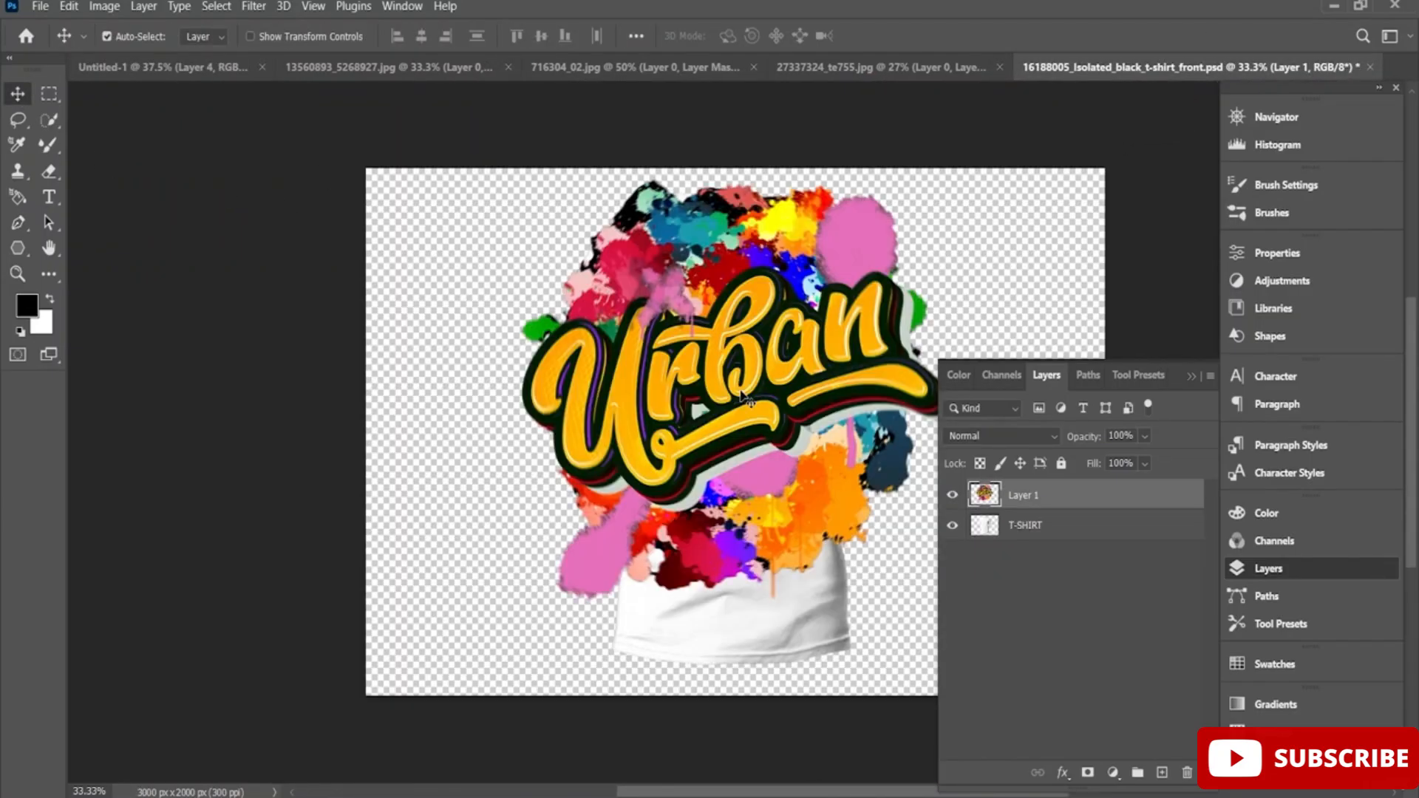
# Scale the Urban artwork to 32.91% and place it in the middle of the shirt's chest.
pyautogui.hotkey('ctrl', 't')
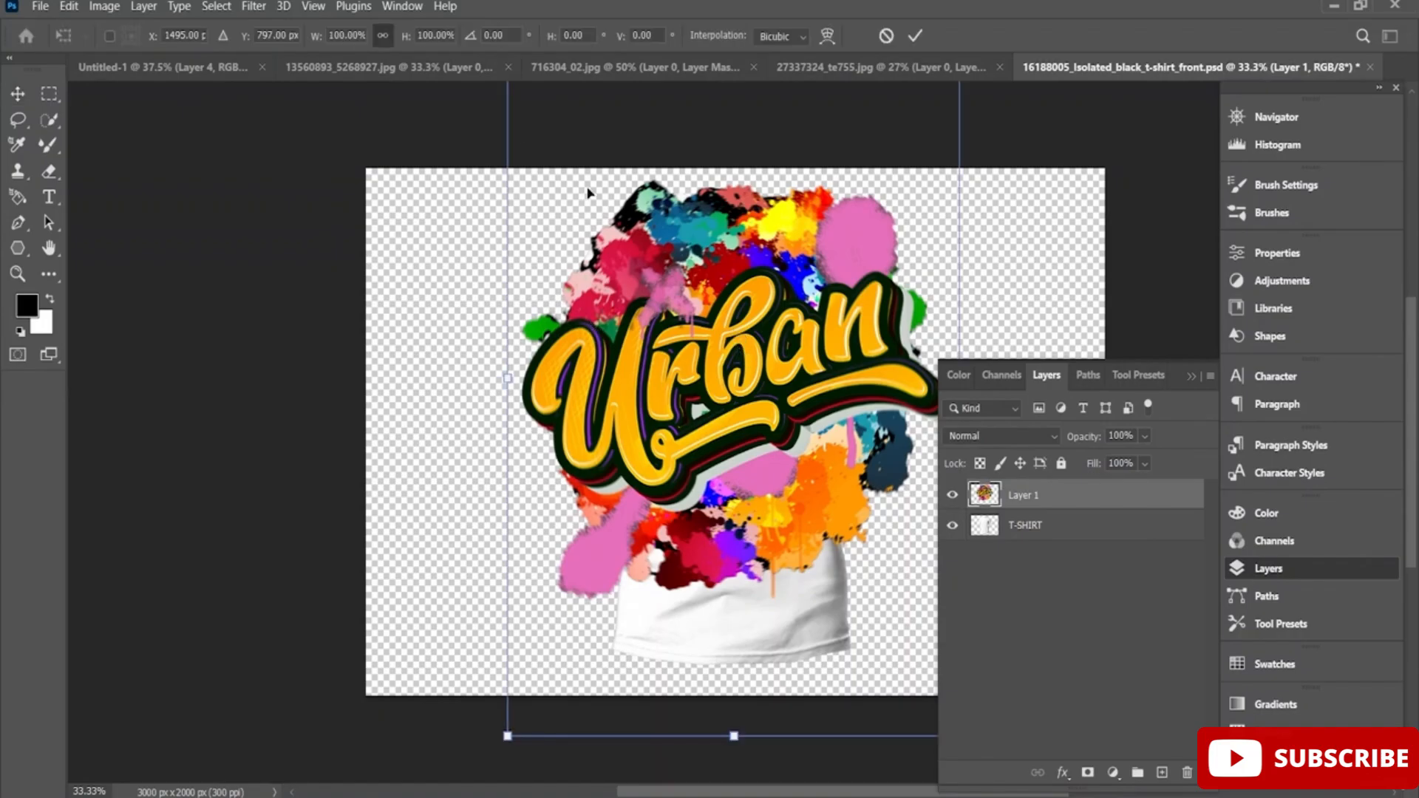
pyautogui.moveTo(507, 737); pyautogui.dragTo(653, 506)
pyautogui.moveTo(725, 412); pyautogui.dragTo(630, 544)
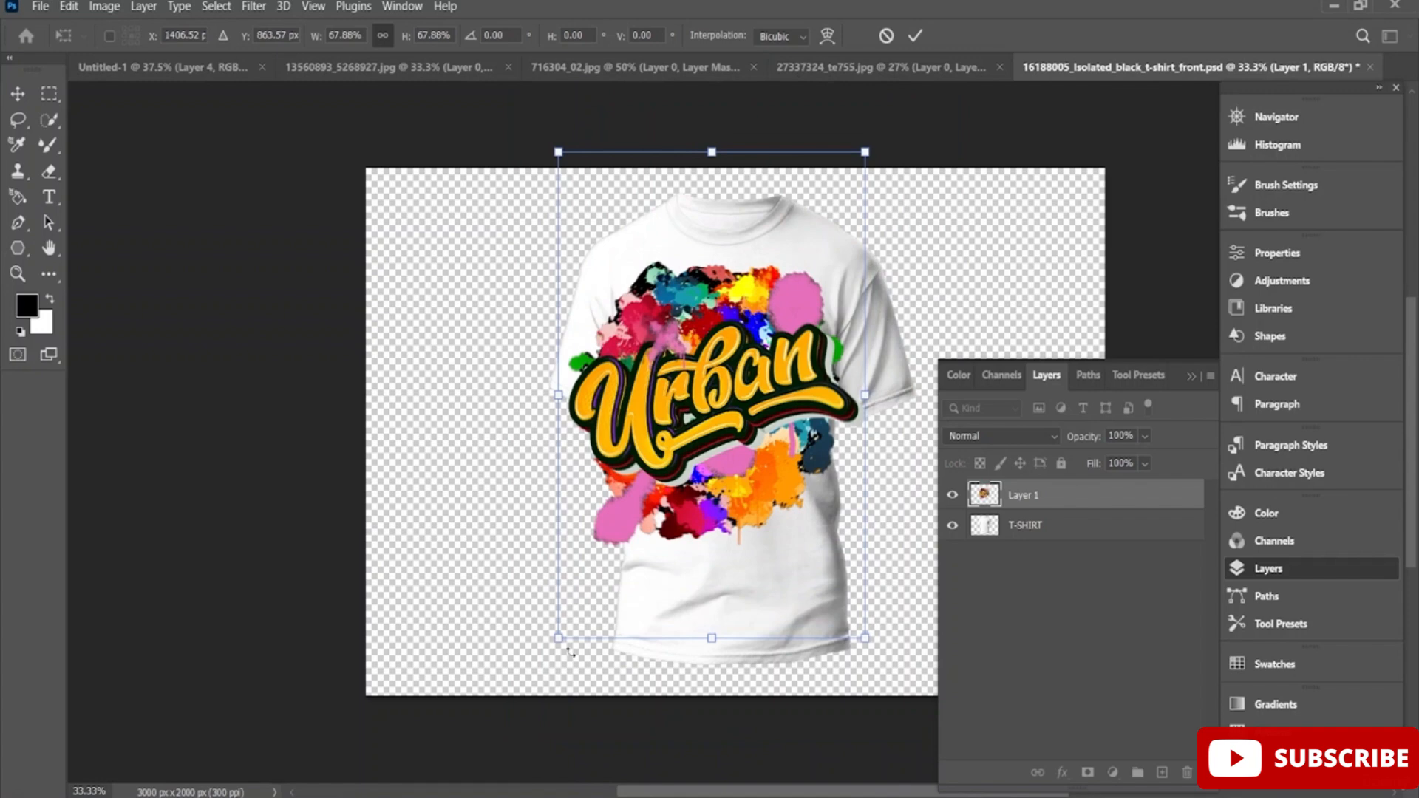
pyautogui.moveTo(559, 640); pyautogui.dragTo(717, 386)
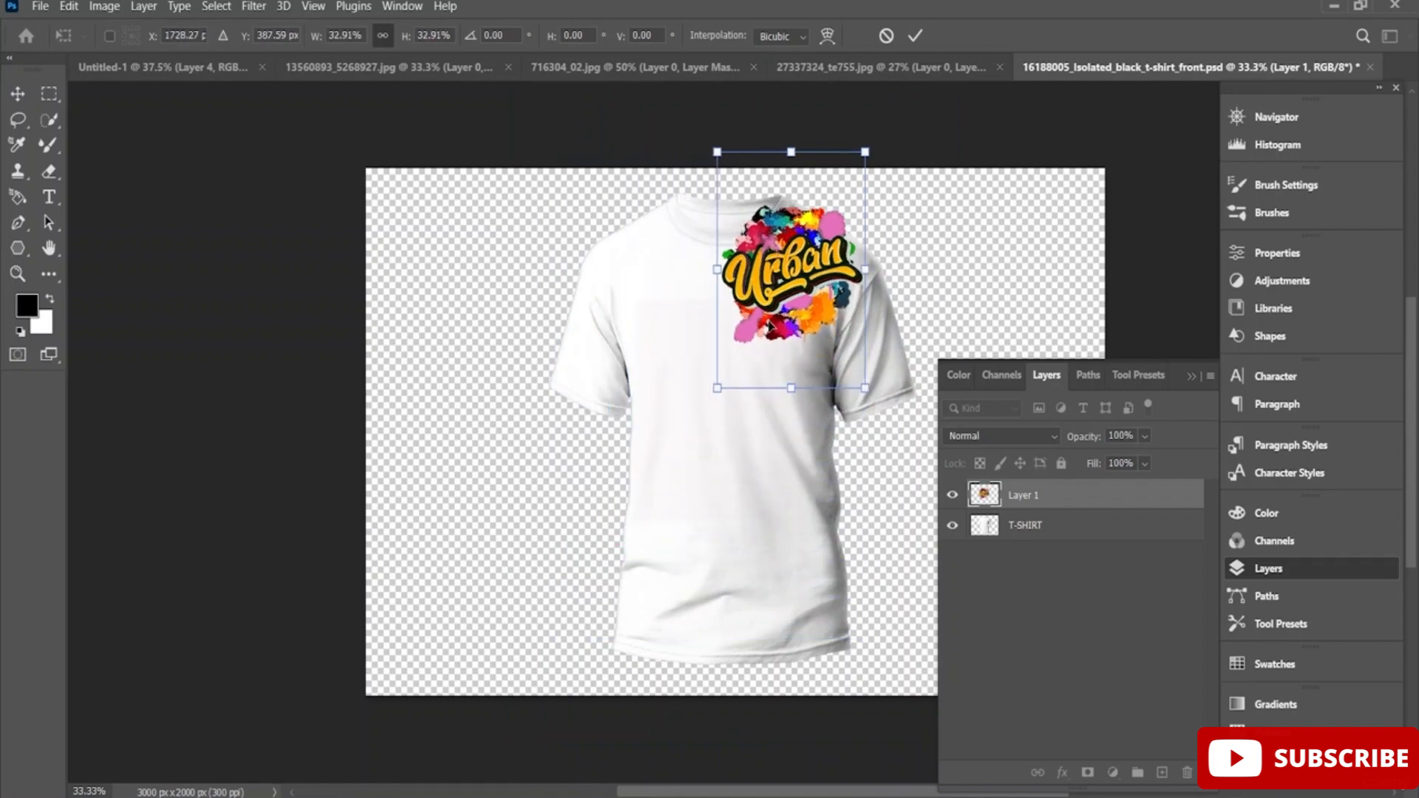
pyautogui.moveTo(778, 335); pyautogui.dragTo(710, 430)
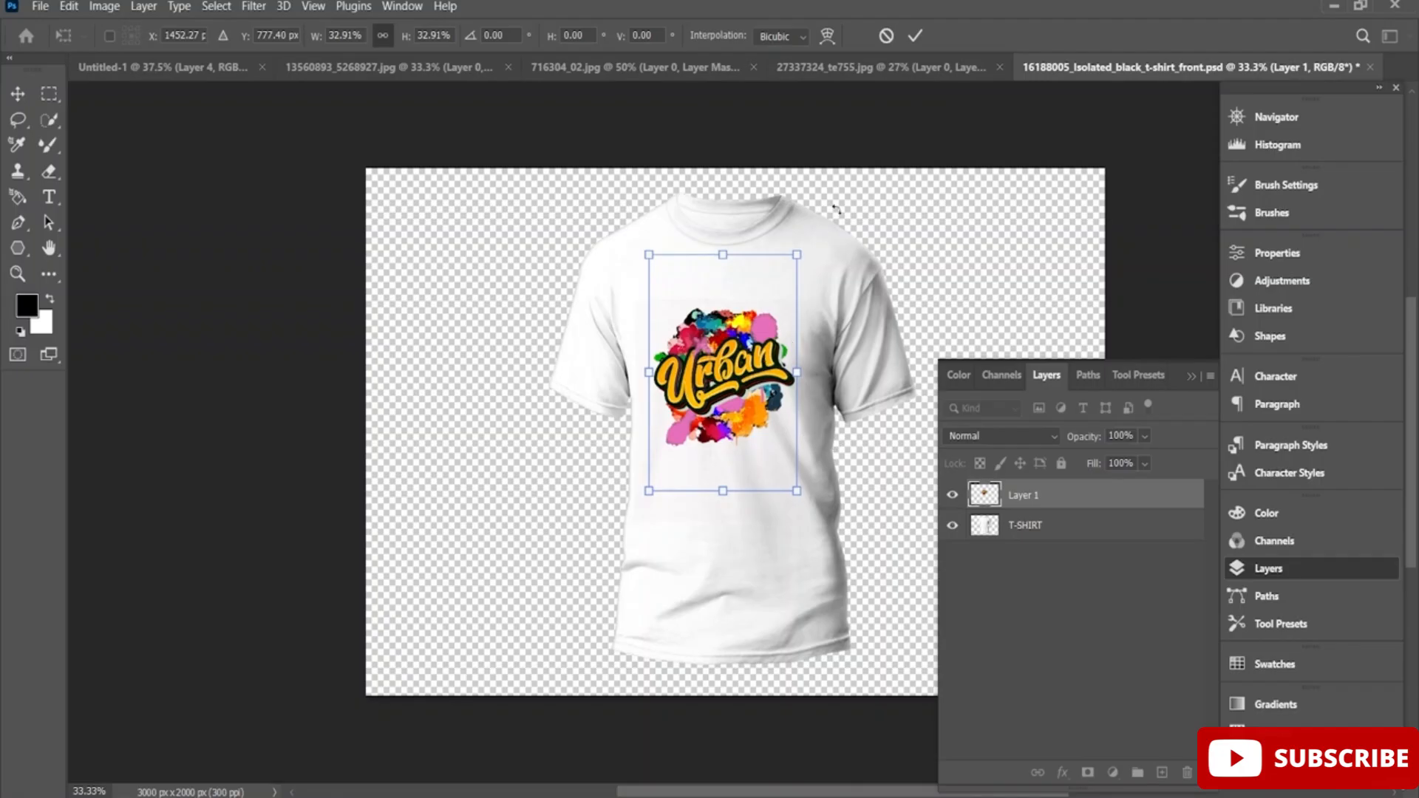
pyautogui.click(925, 35)
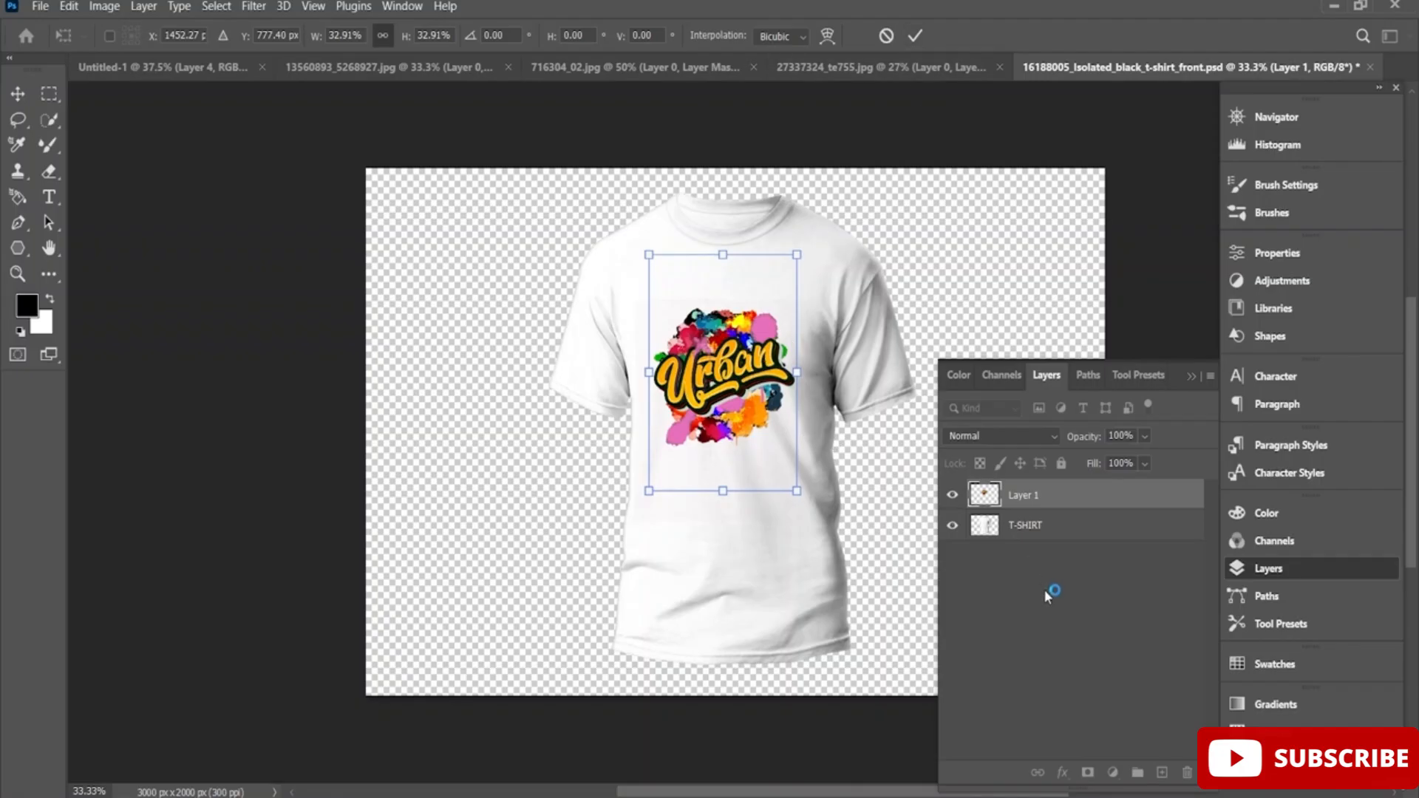
# Add an Outer Glow to Layer 1 with a spread of 4% and a size of 27 px.
pyautogui.rightClick(1044, 502)
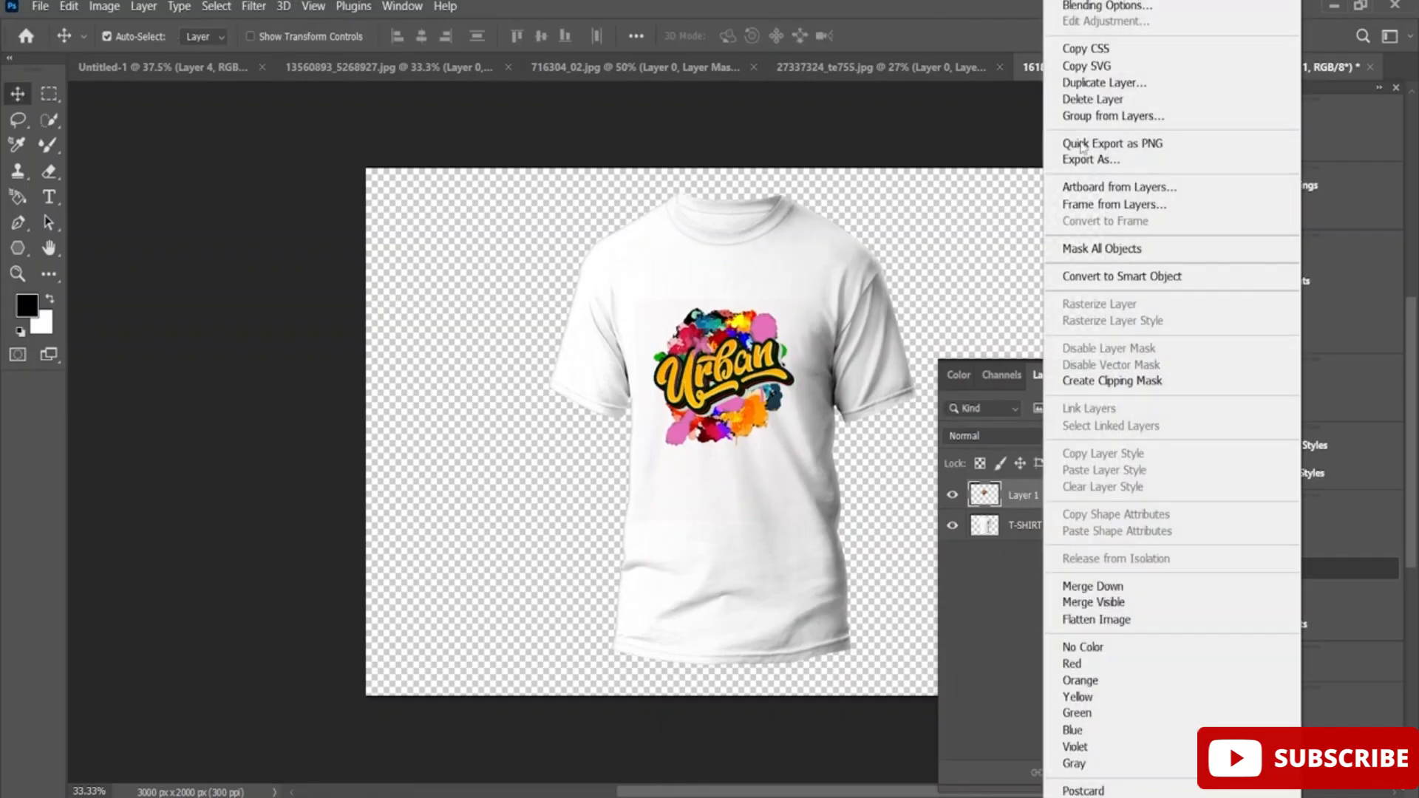
pyautogui.click(1104, 6)
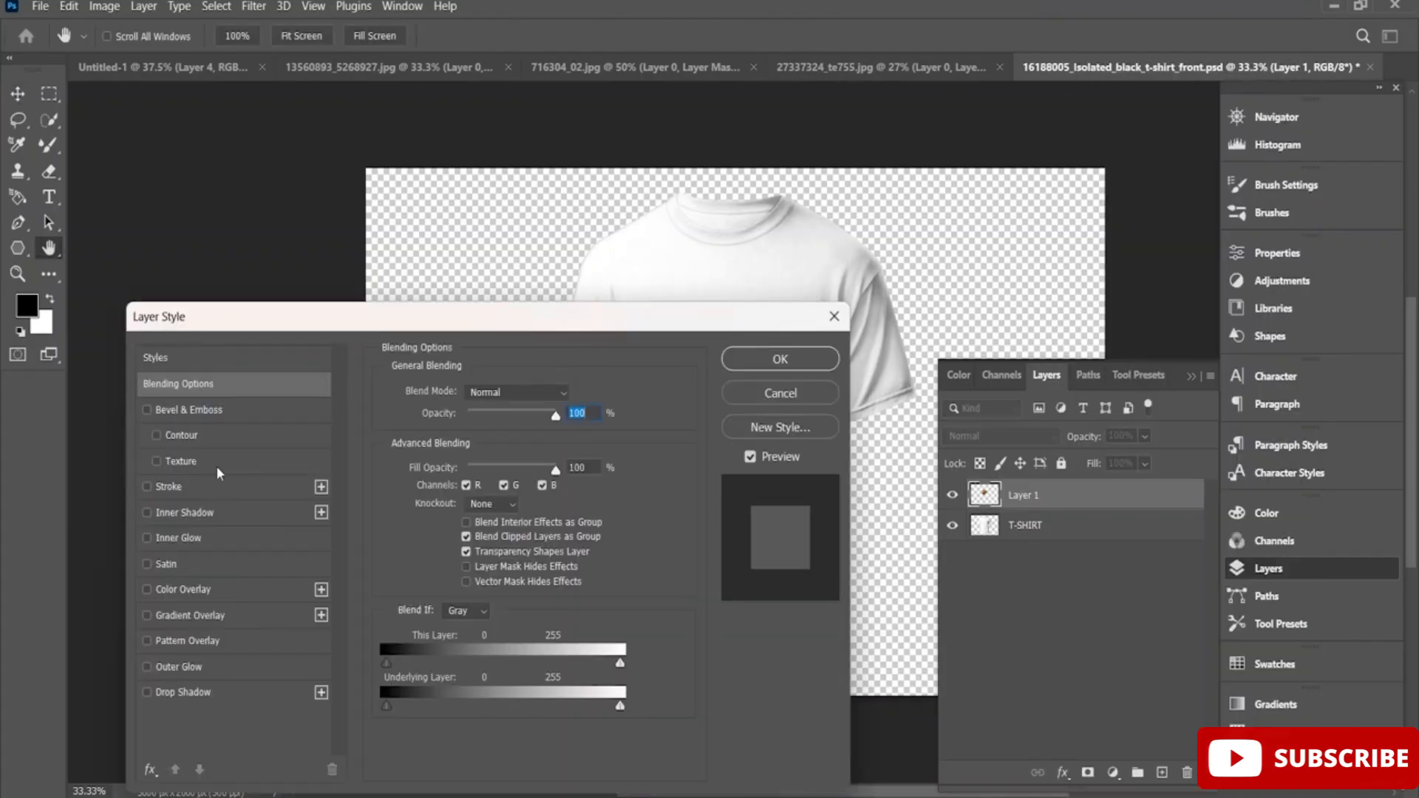
pyautogui.click(187, 667)
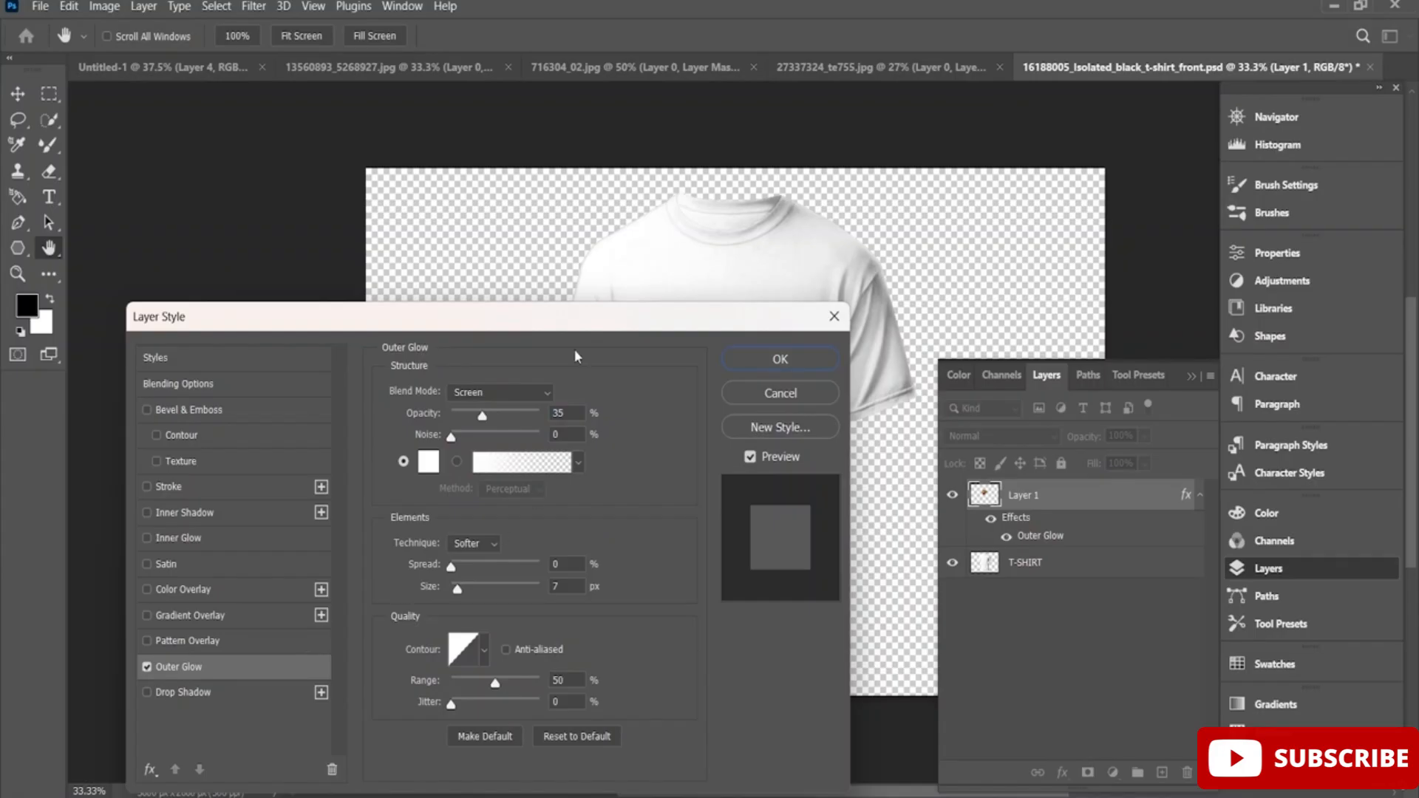
pyautogui.moveTo(619, 316); pyautogui.dragTo(467, 427)
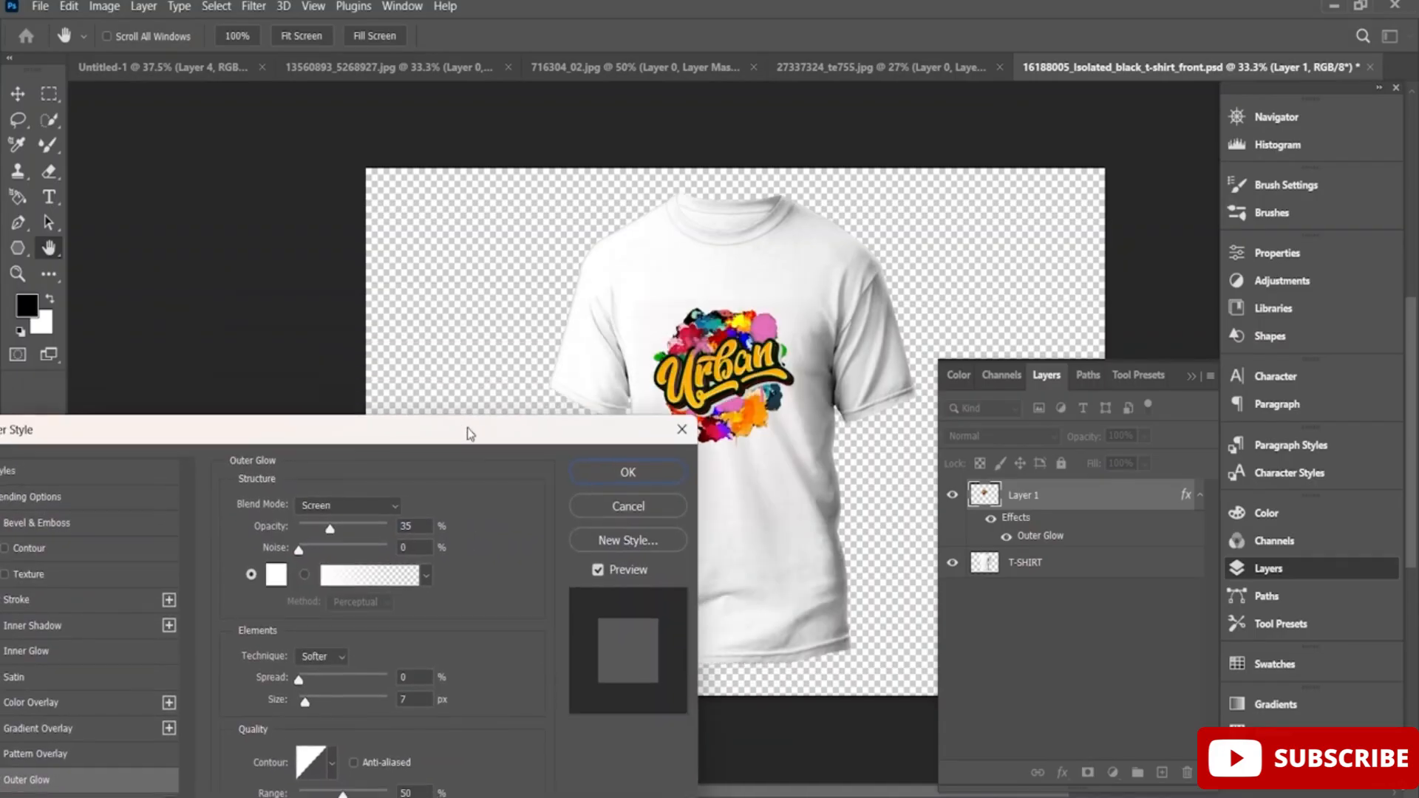
pyautogui.click(303, 679)
pyautogui.moveTo(317, 698); pyautogui.dragTo(313, 700)
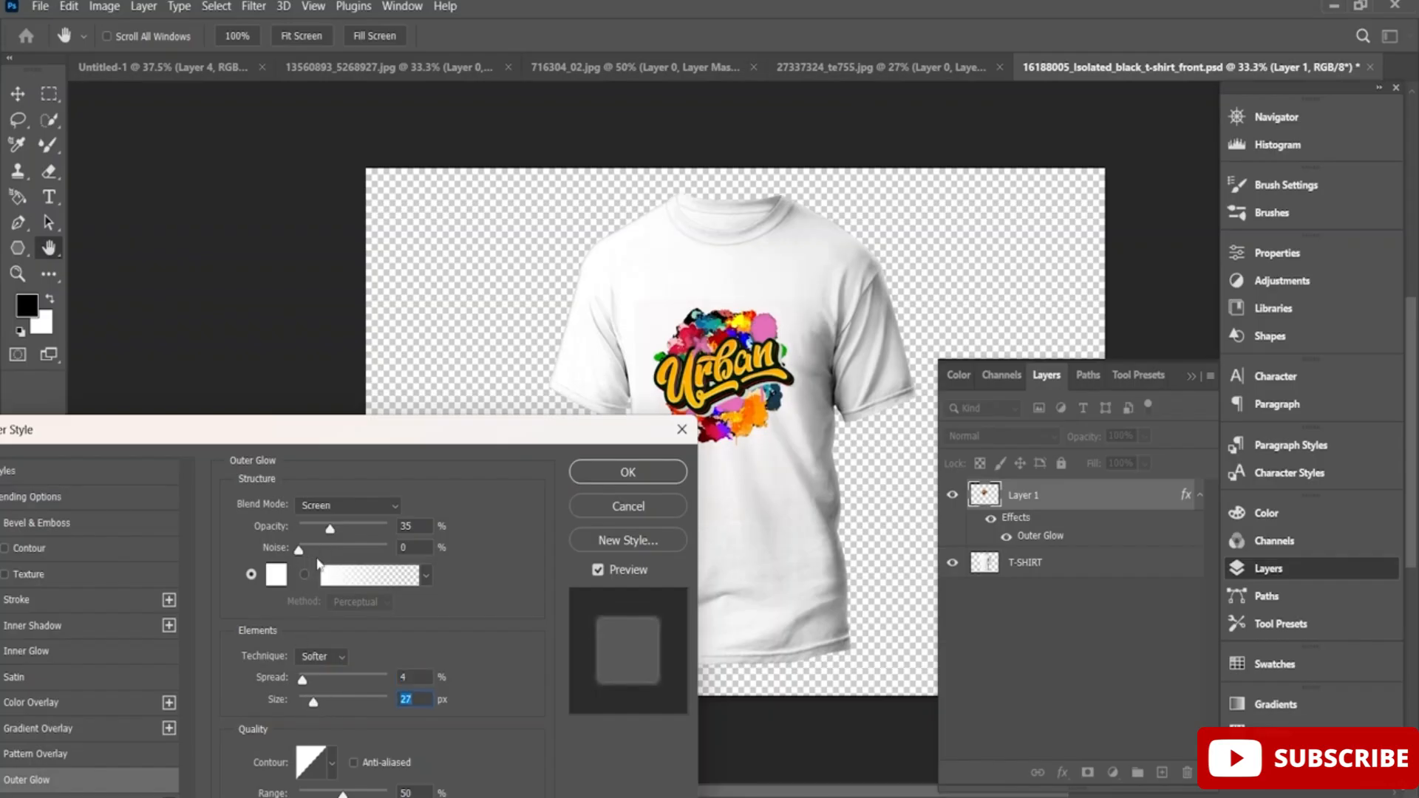
# Set the Outer Glow to 54% opacity, 14% noise and dark red 982020, and apply the layer style.
pyautogui.moveTo(308, 549); pyautogui.dragTo(347, 532)
pyautogui.click(277, 575)
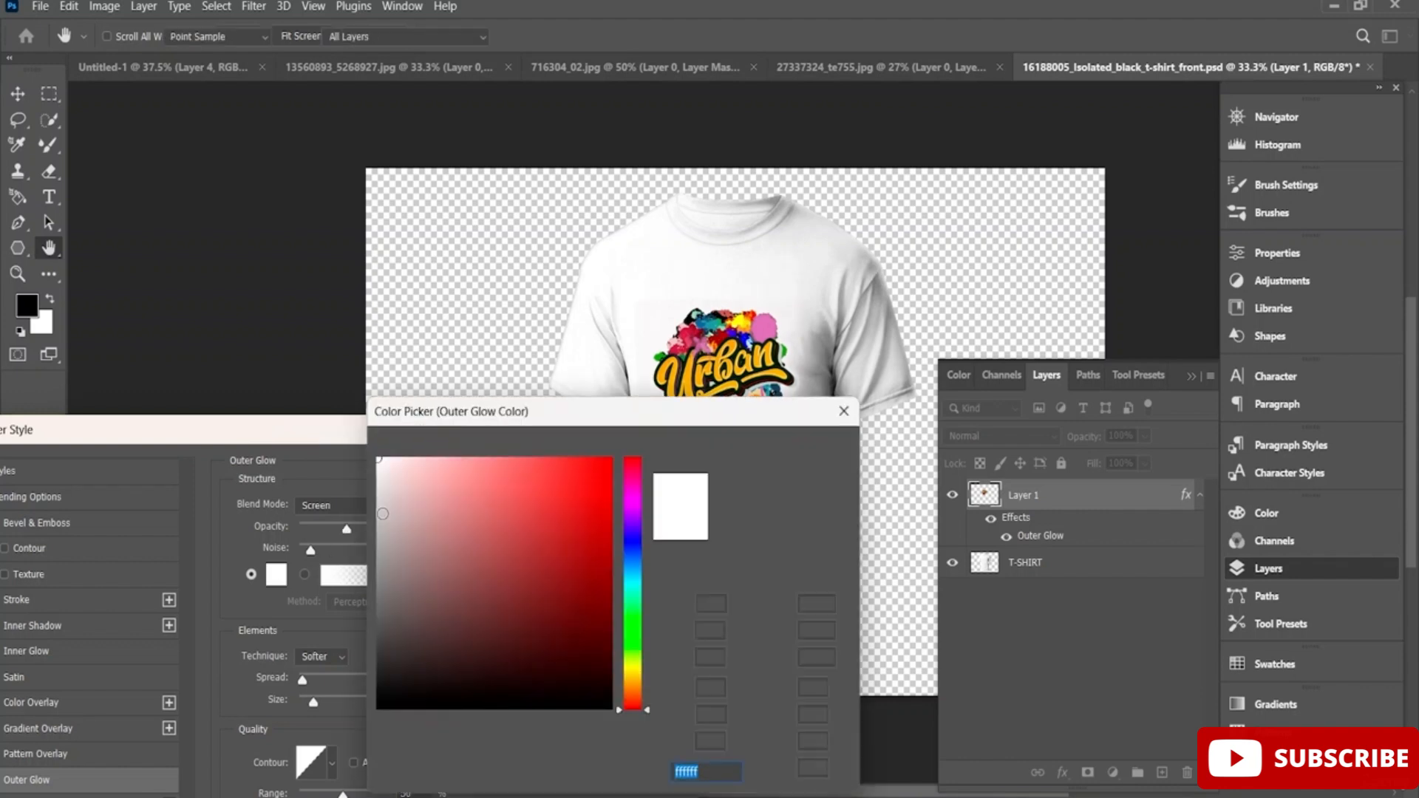
pyautogui.moveTo(518, 532); pyautogui.dragTo(564, 560)
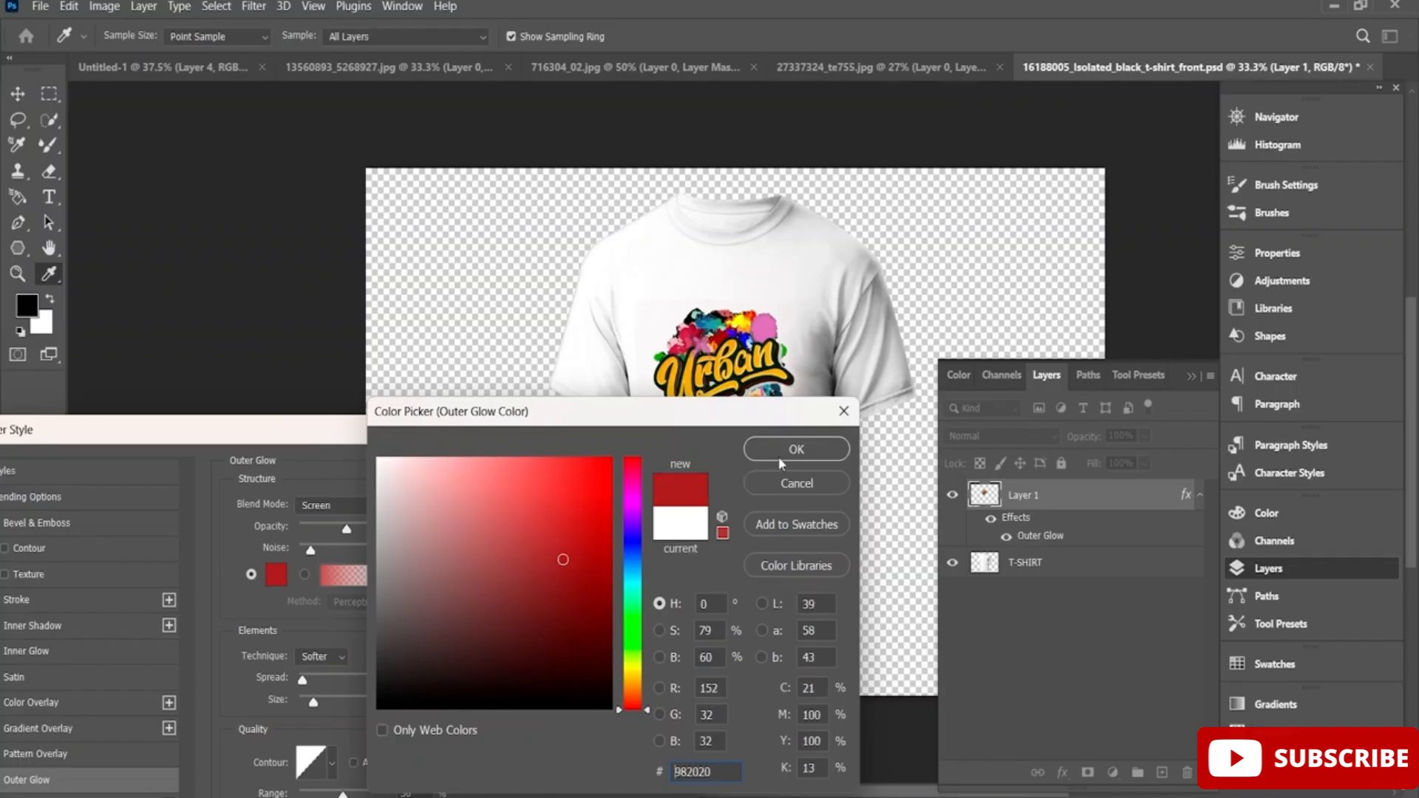
pyautogui.click(776, 454)
pyautogui.click(344, 575)
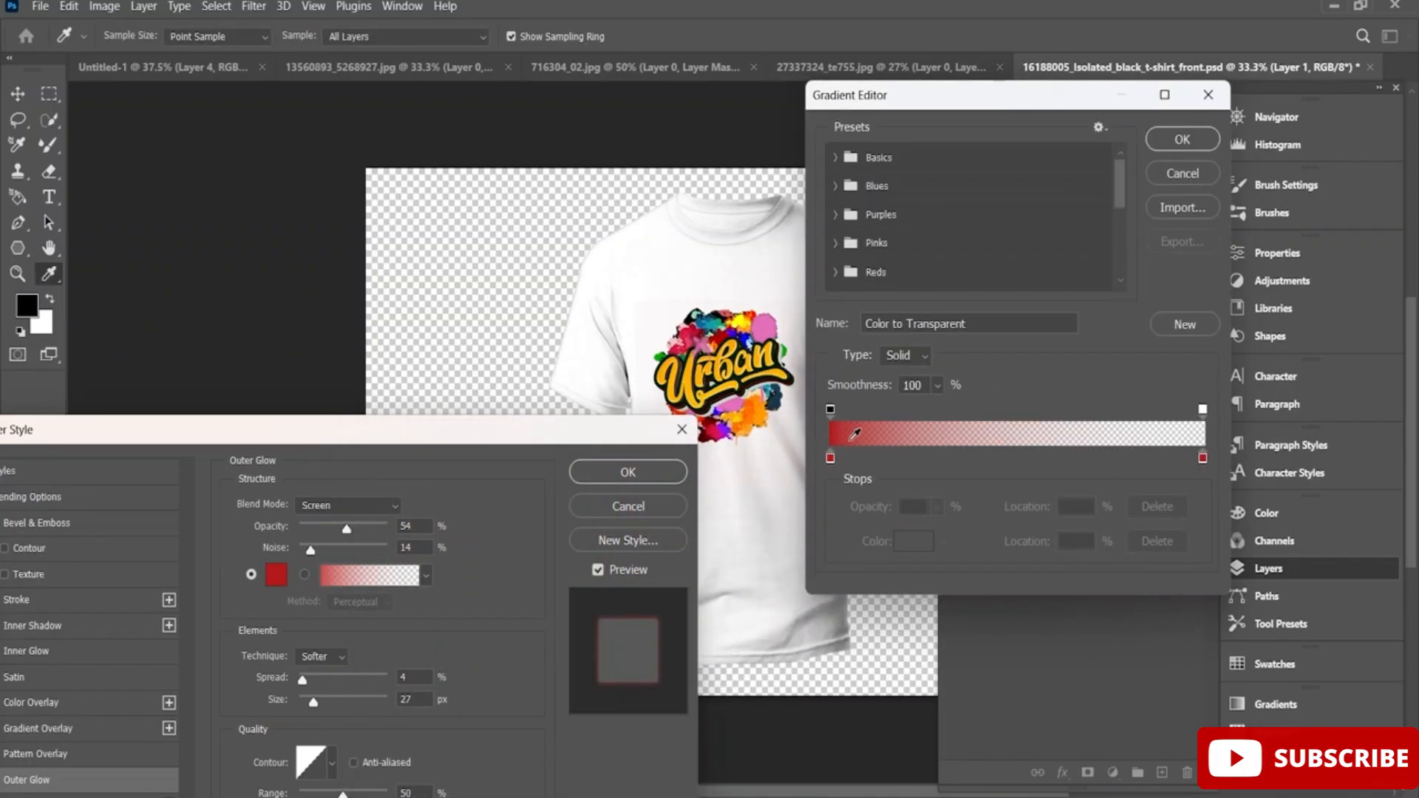
pyautogui.click(1183, 140)
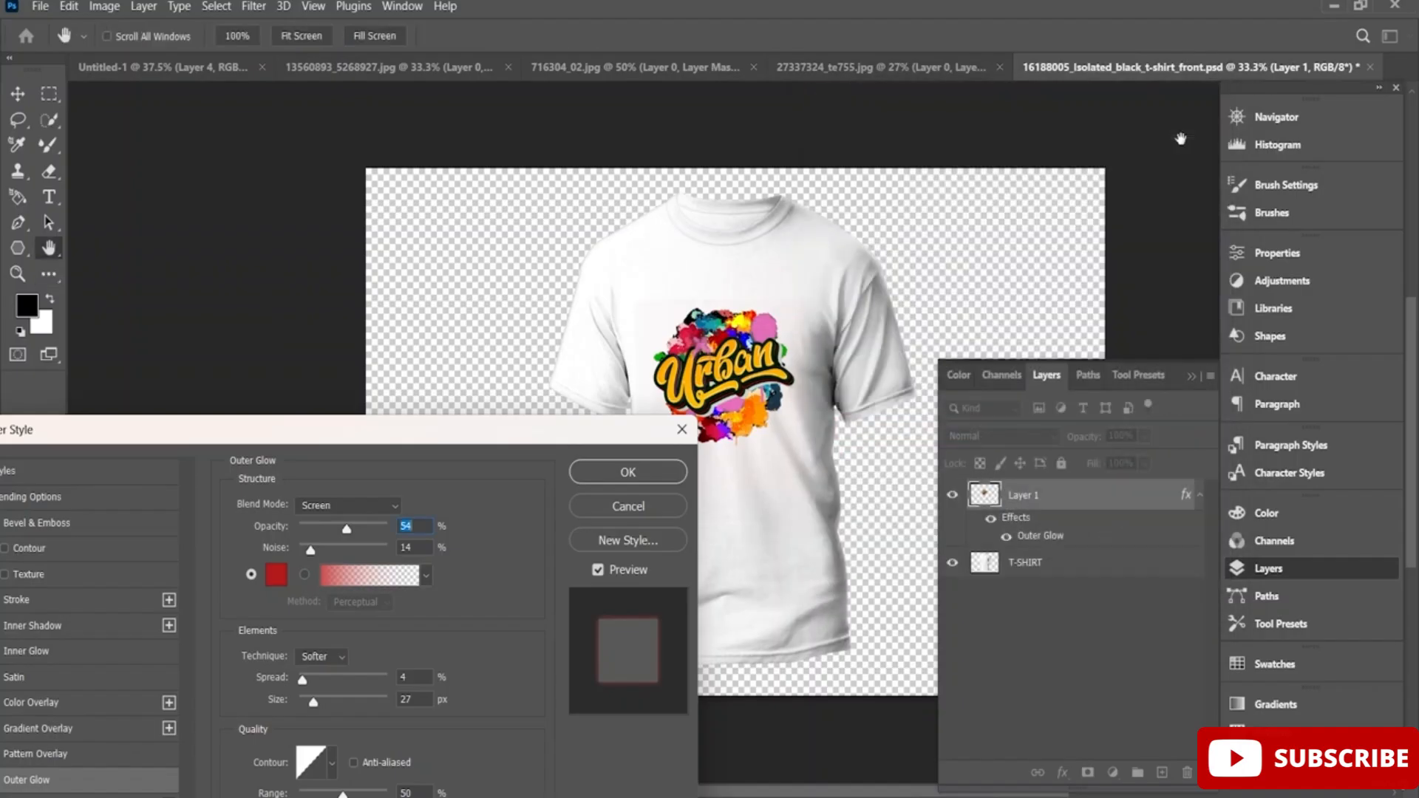
pyautogui.click(675, 476)
# Shift the Urban artwork slightly upward on the T-shirt with the Move tool.
pyautogui.press('v')
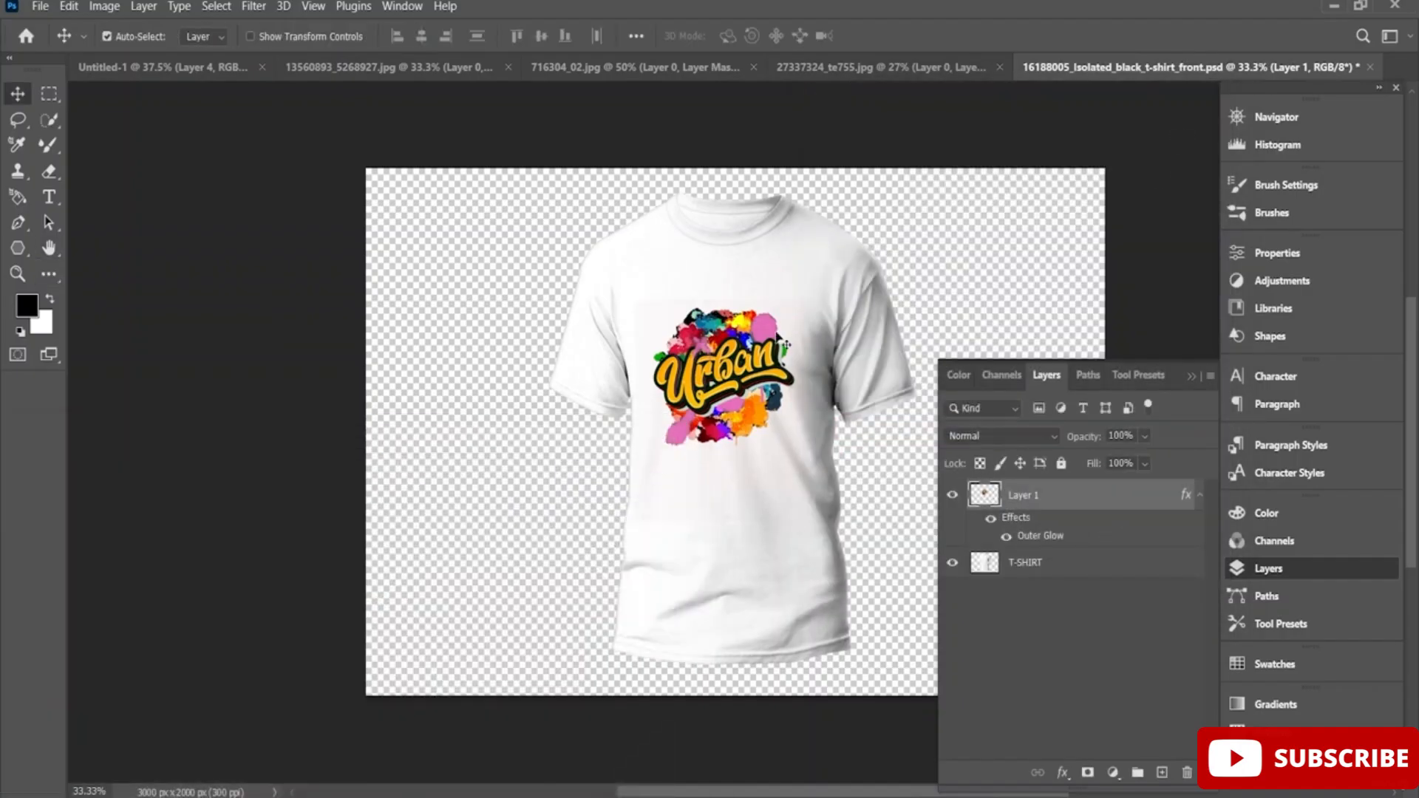
pyautogui.moveTo(739, 349)
pyautogui.mouseDown()
pyautogui.moveTo(761, 338)
pyautogui.moveTo(751, 343)
pyautogui.mouseUp()
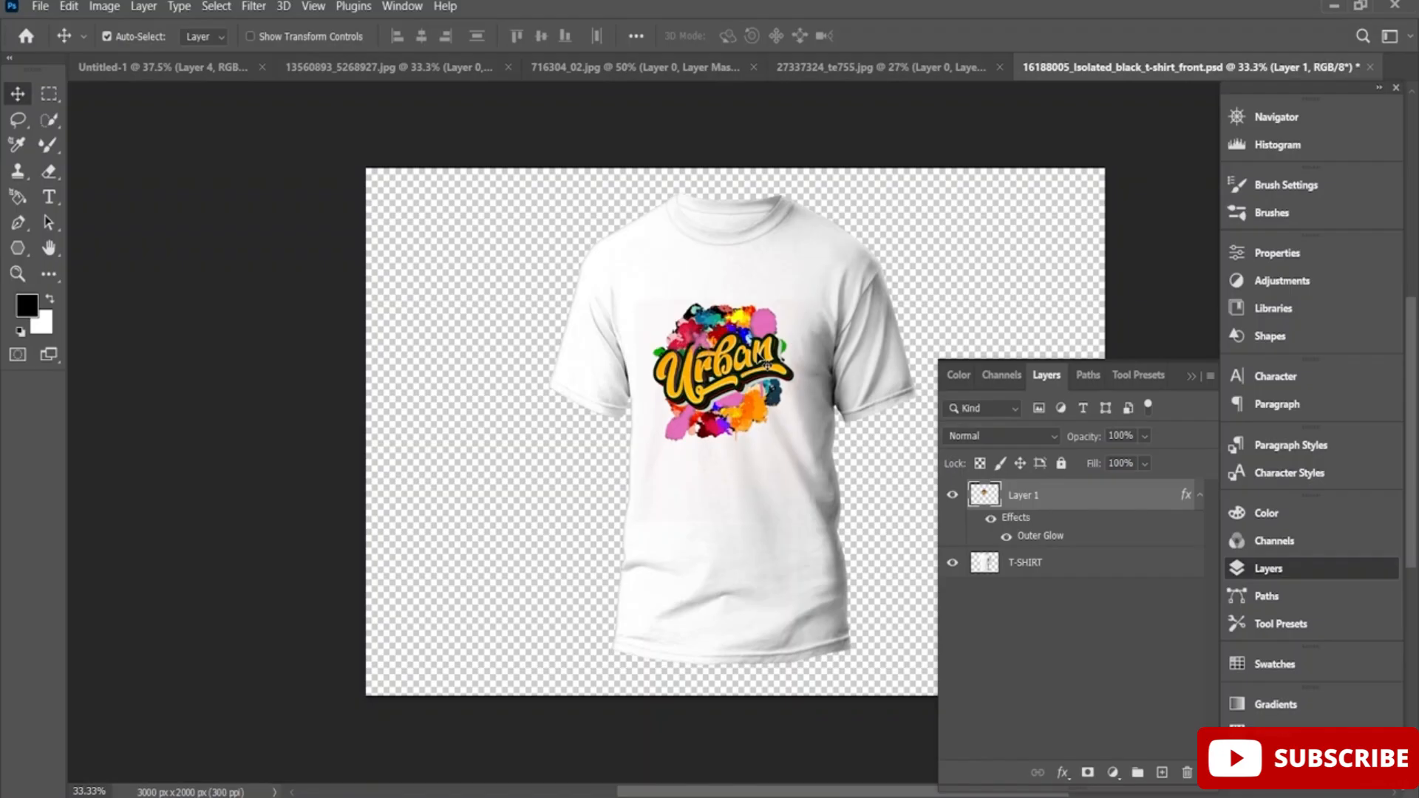
# Return to the Untitled-1 document and restore the merged Urban design to its separate masked layers.
pyautogui.click(160, 68)
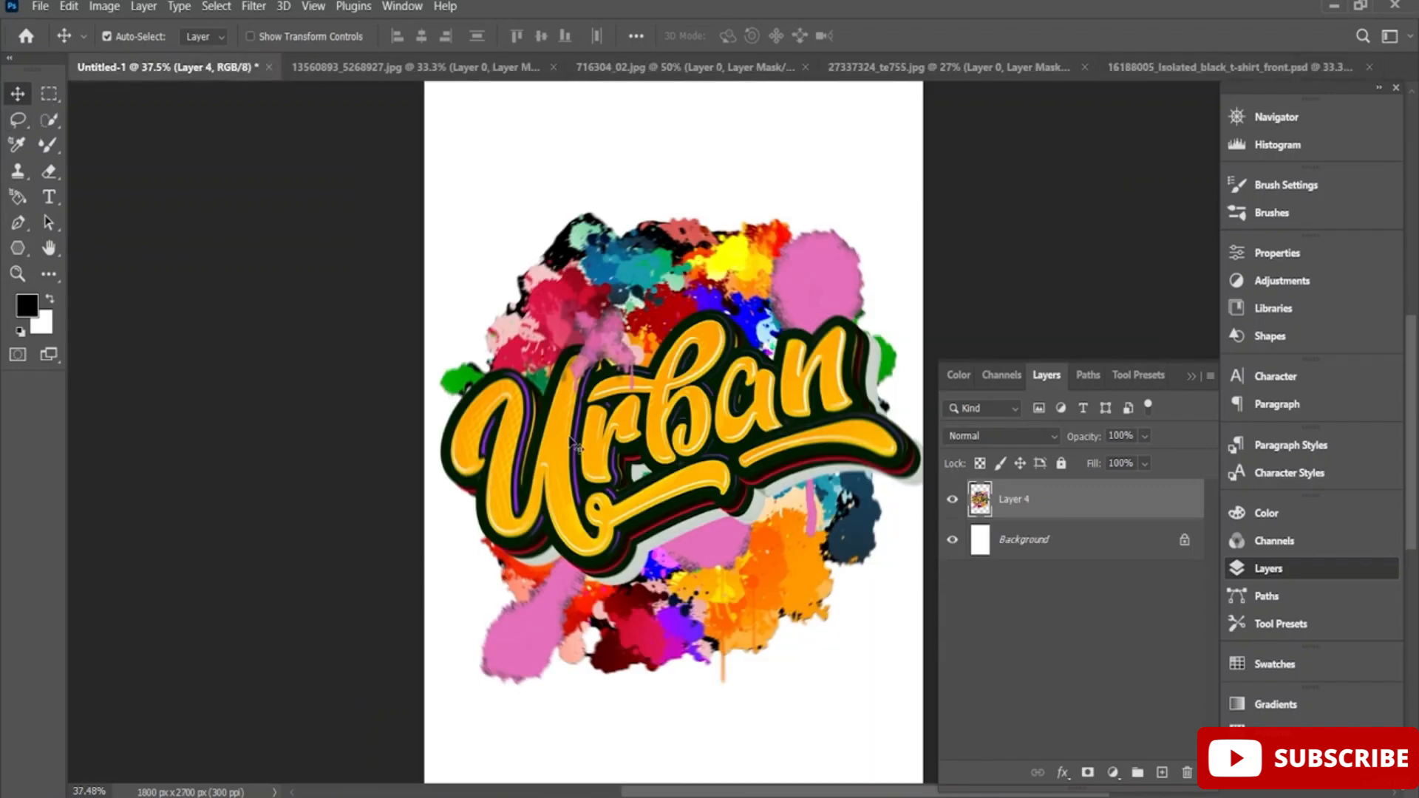
pyautogui.rightClick(1026, 501)
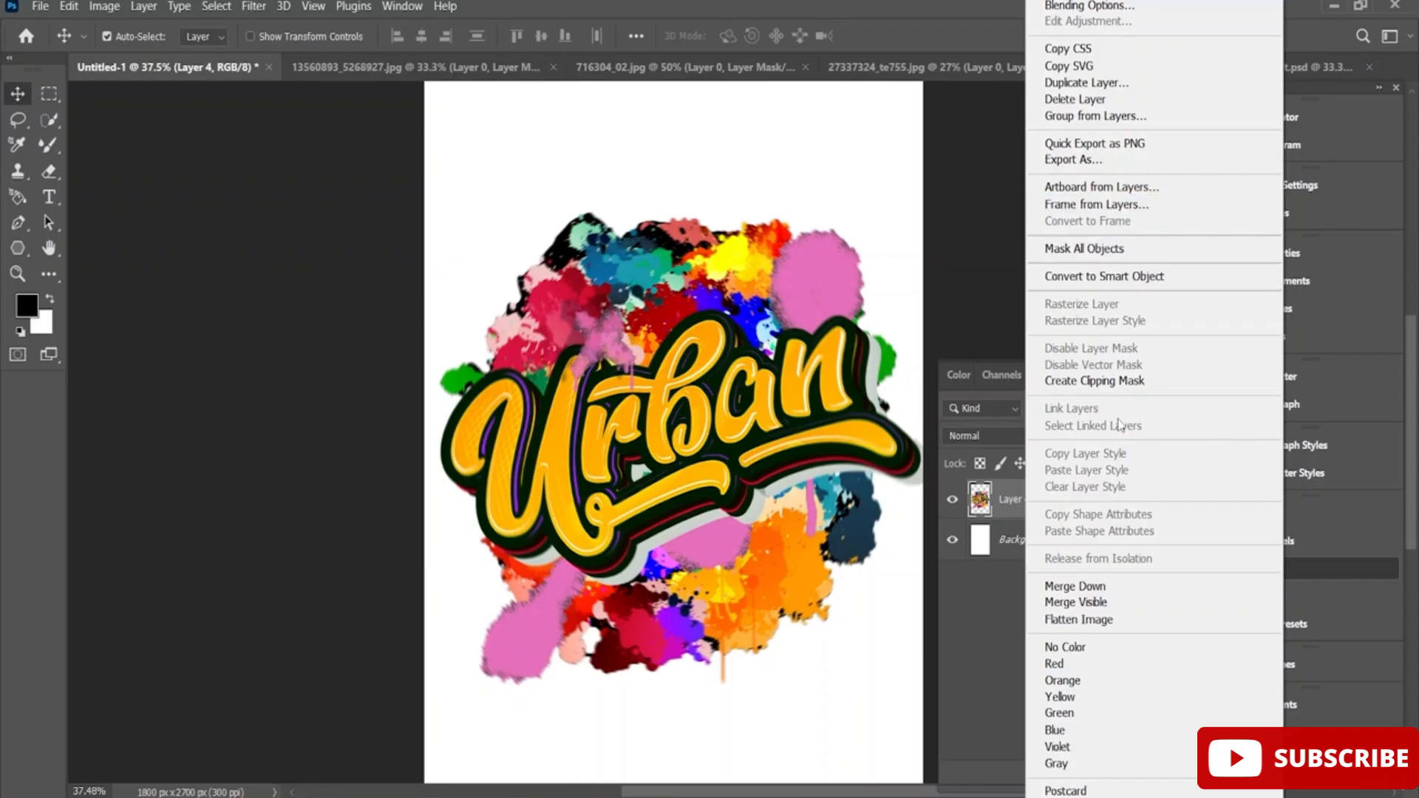
pyautogui.rightClick(1013, 507)
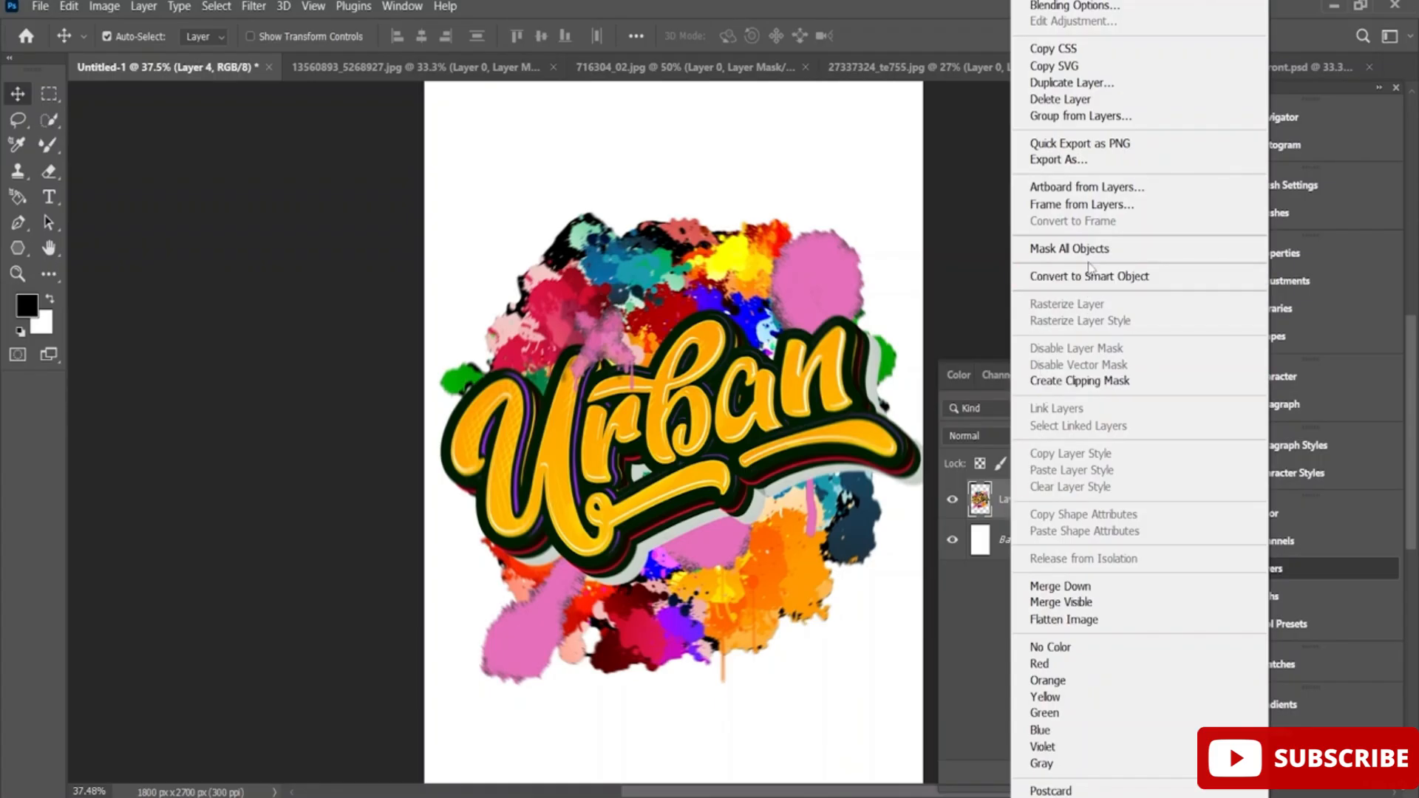
pyautogui.click(1105, 119)
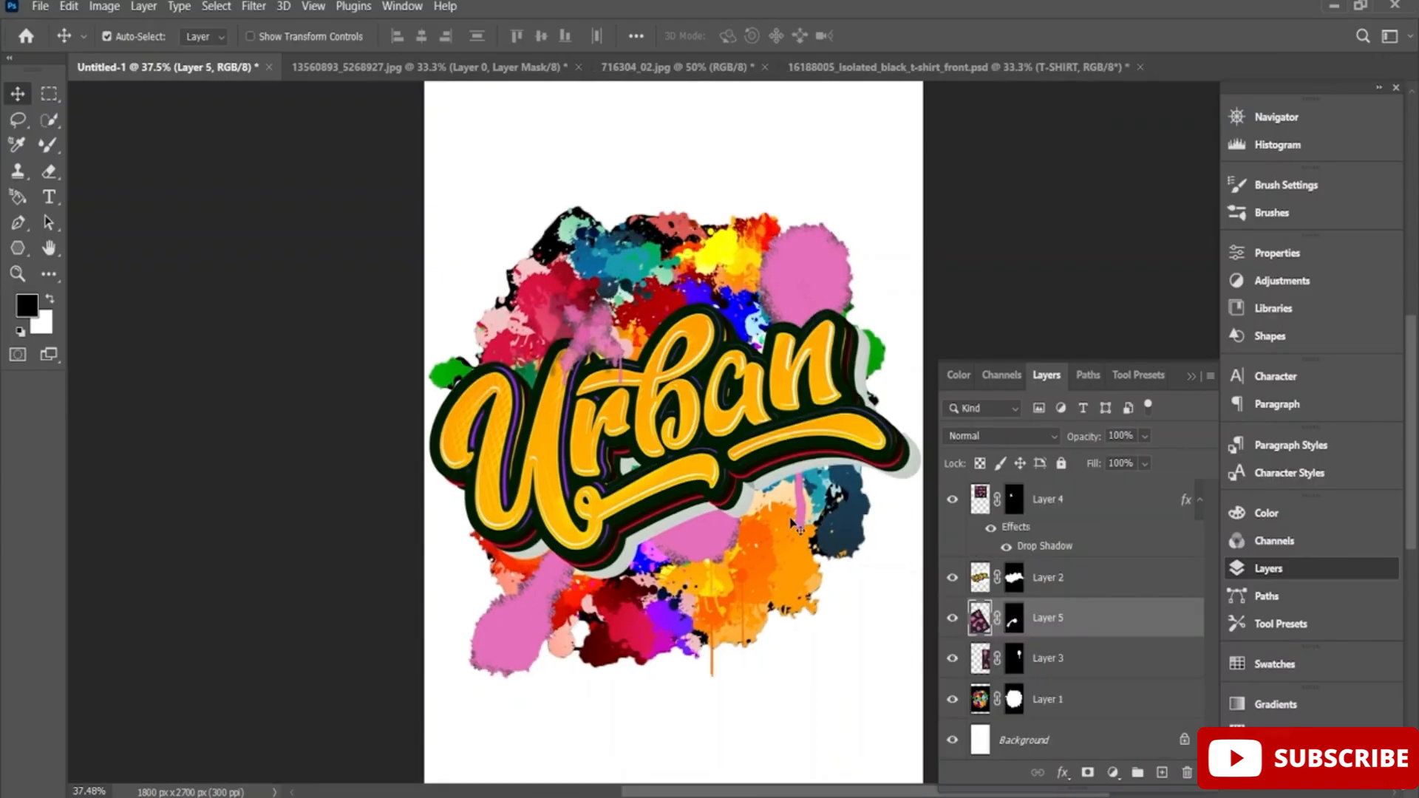
# Shift the Urban lettering on Layer 2 slightly down and to the left, and delete that layer.
pyautogui.click(1075, 580)
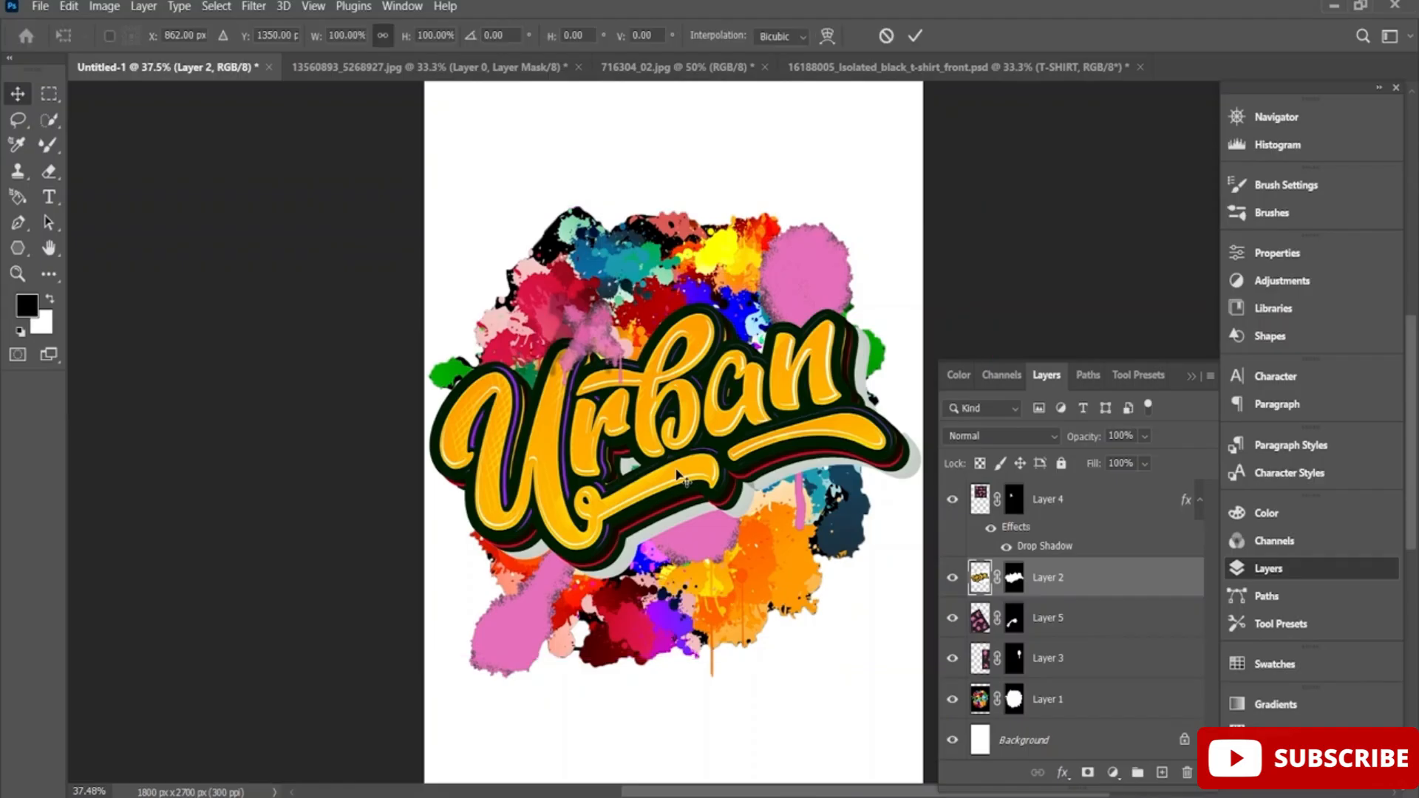
pyautogui.hotkey('ctrl', 't')
pyautogui.moveTo(675, 470); pyautogui.dragTo(683, 420)
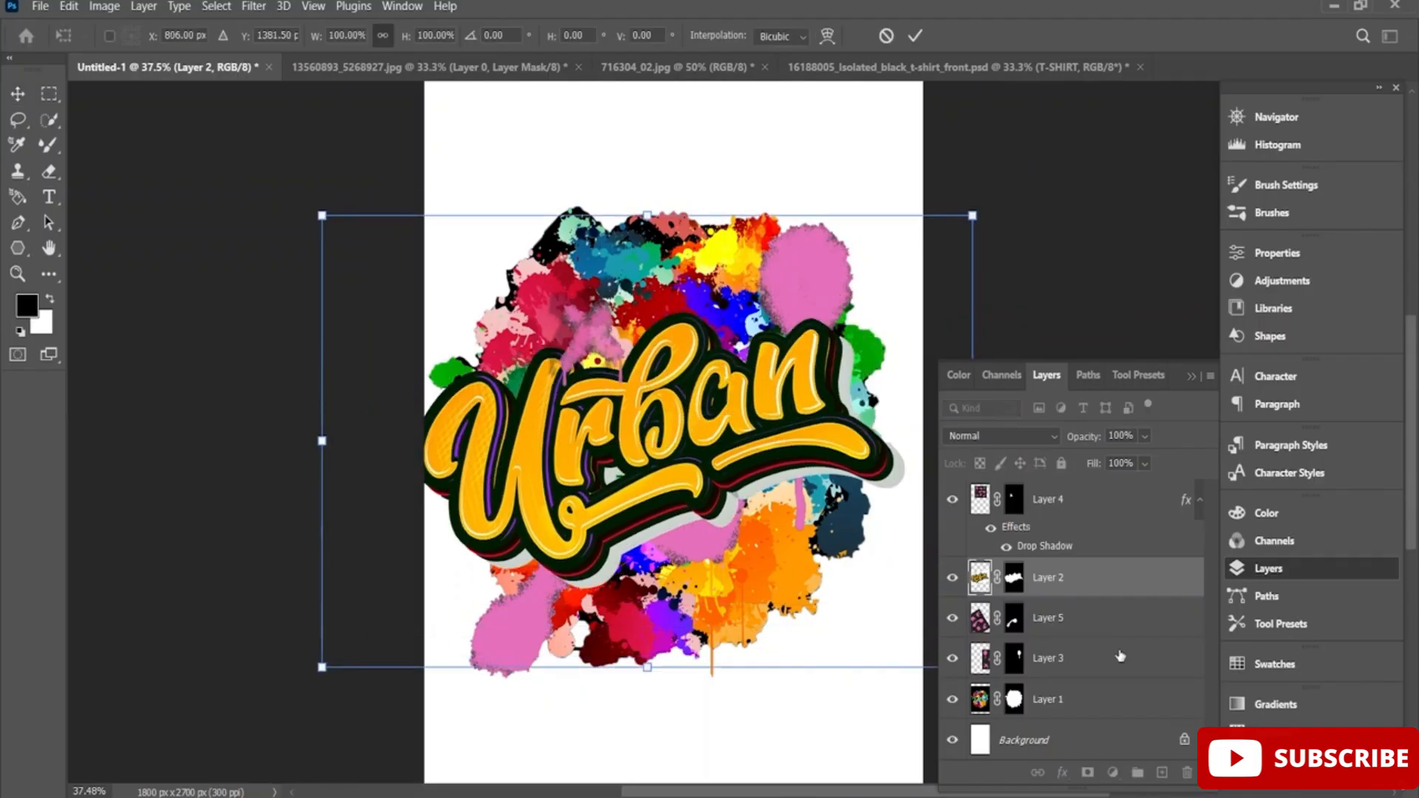
pyautogui.press('Return')
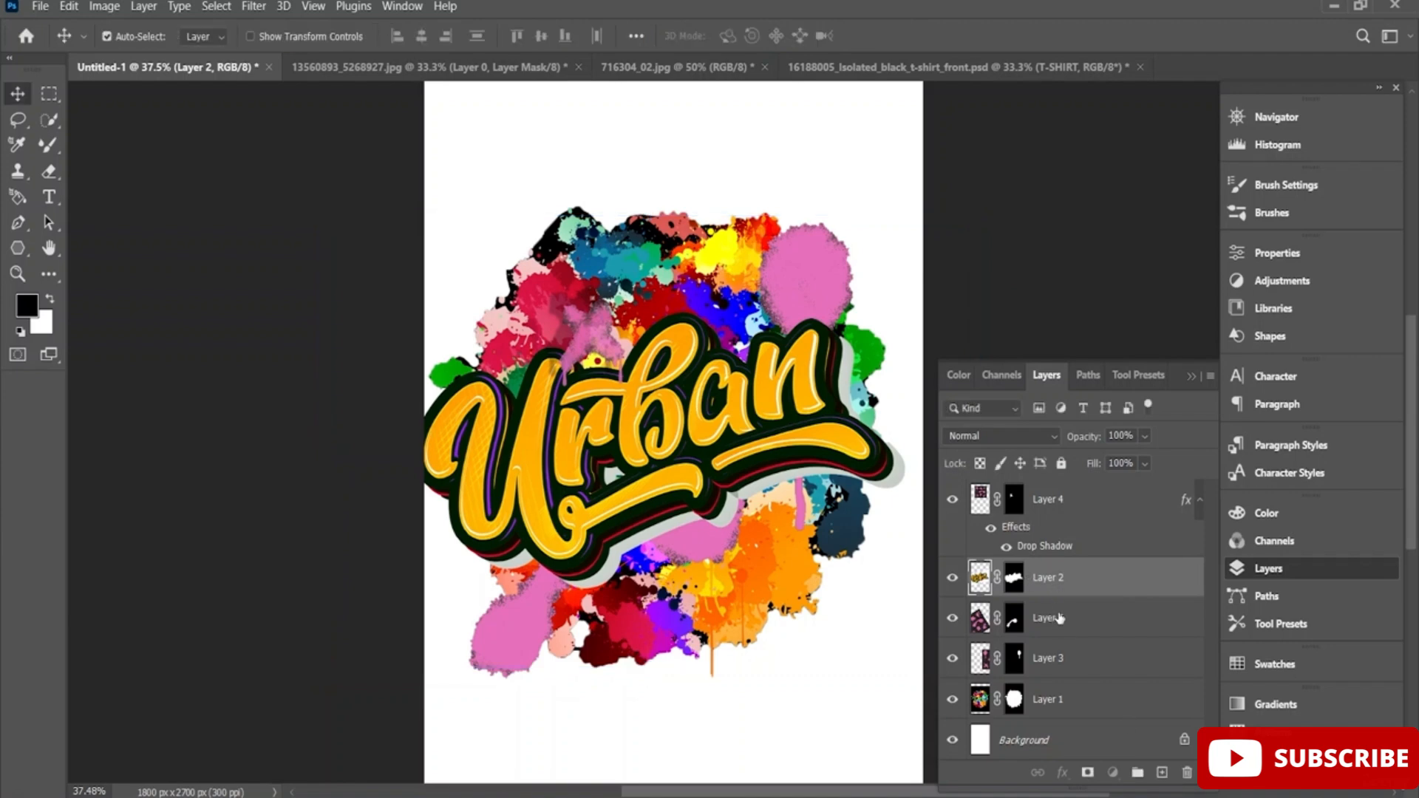
pyautogui.click(1187, 774)
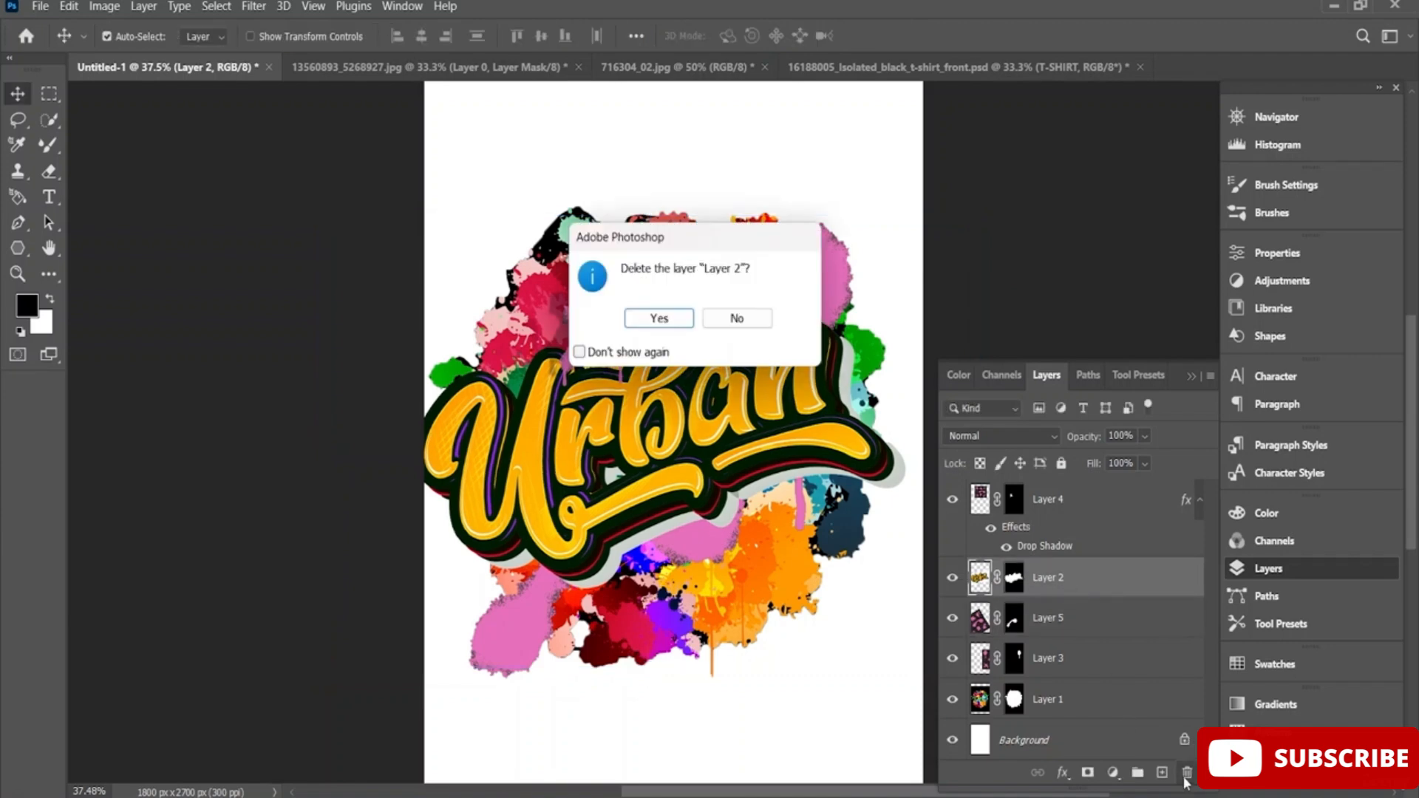
pyautogui.click(654, 318)
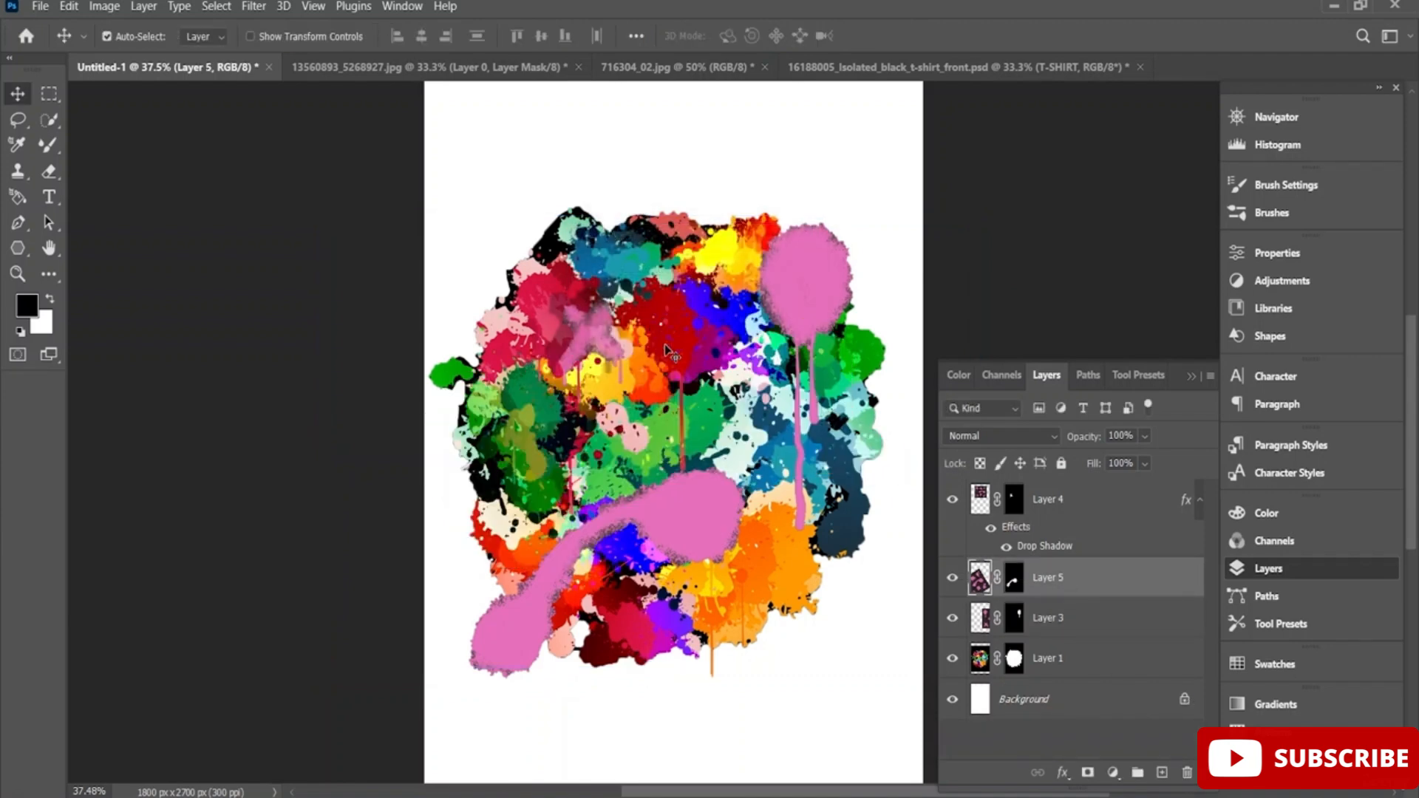
# Add a new layer above Layer 4 and enter the word "Drip" as horizontal text over the splatter.
pyautogui.click(1162, 773)
pyautogui.moveTo(1046, 588); pyautogui.dragTo(1061, 494)
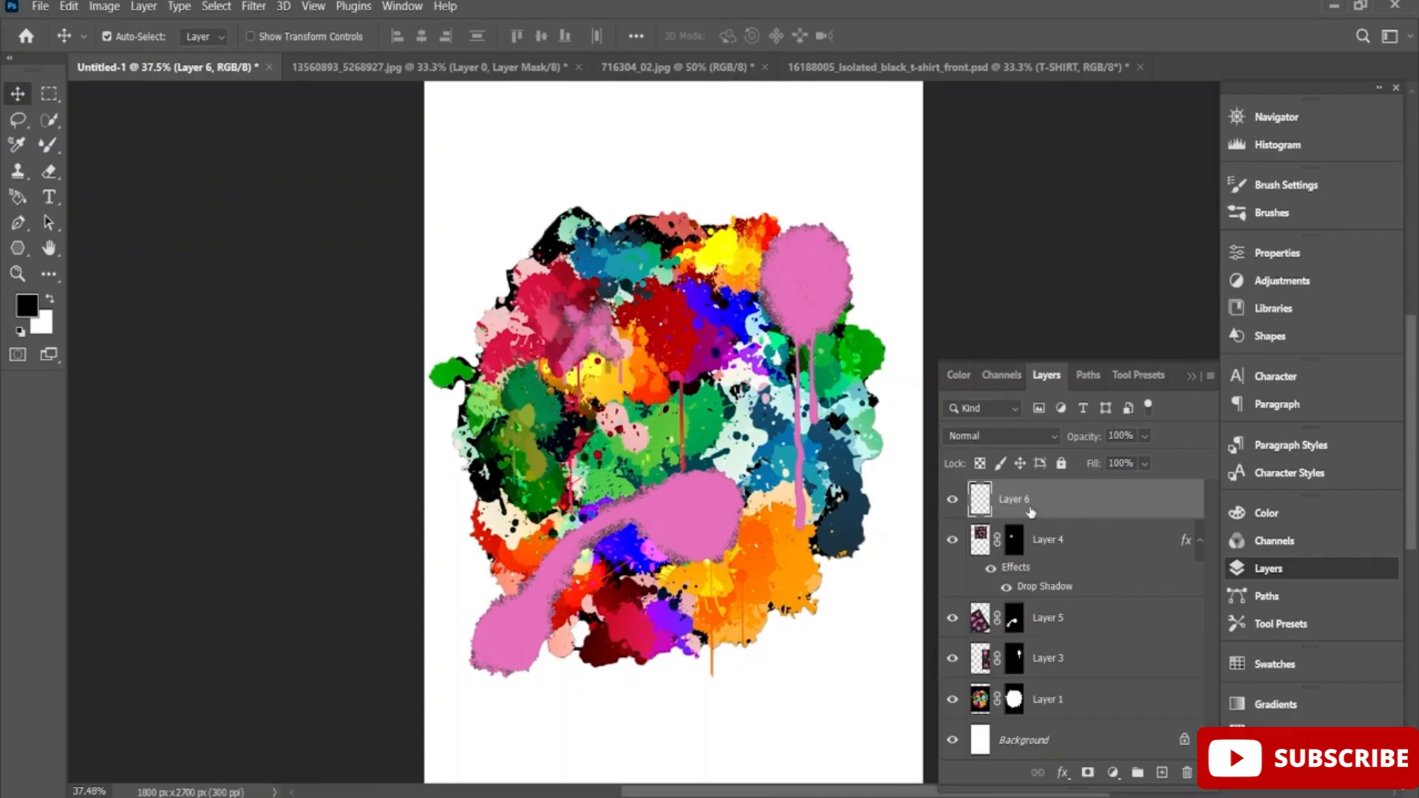
pyautogui.click(48, 198)
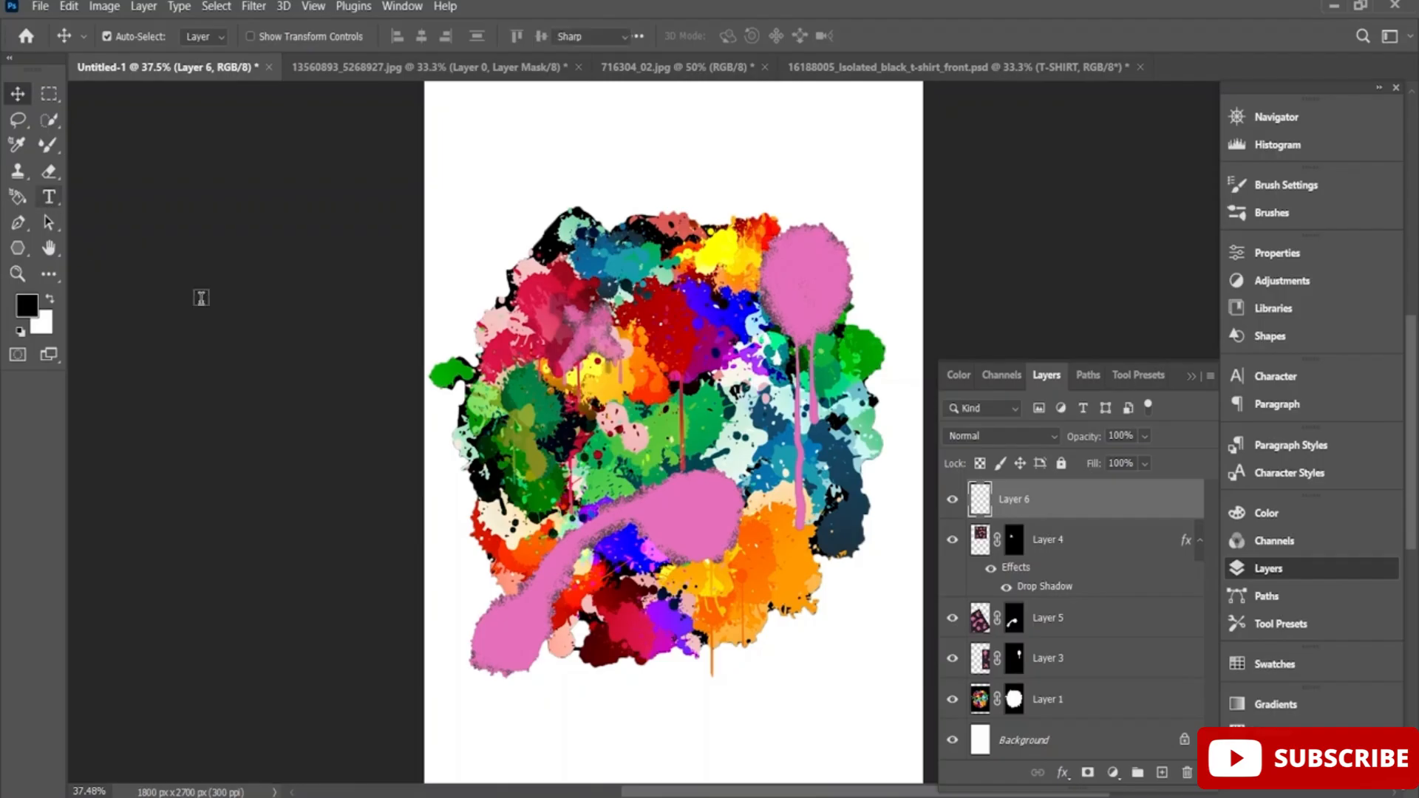
pyautogui.click(423, 427)
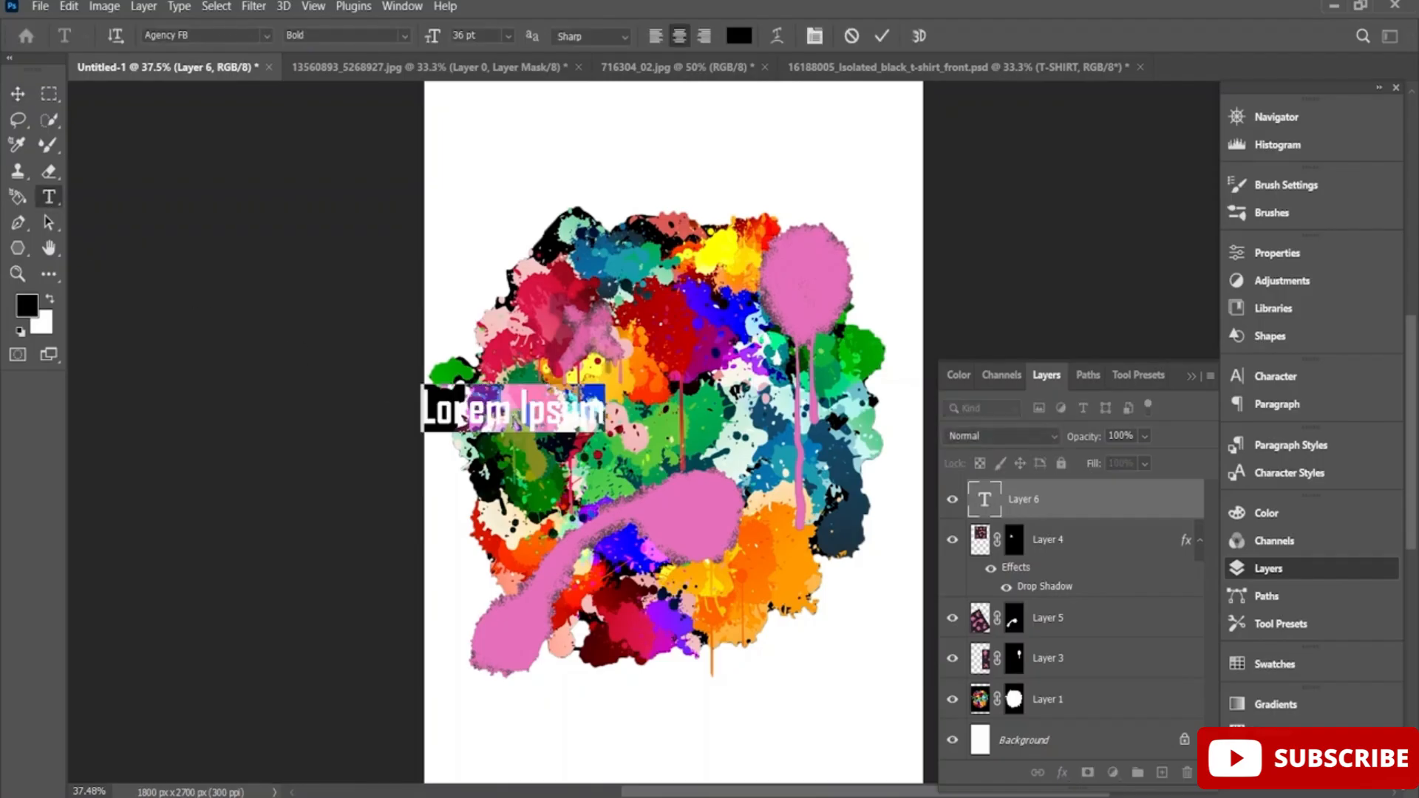
pyautogui.press('BackSpace')
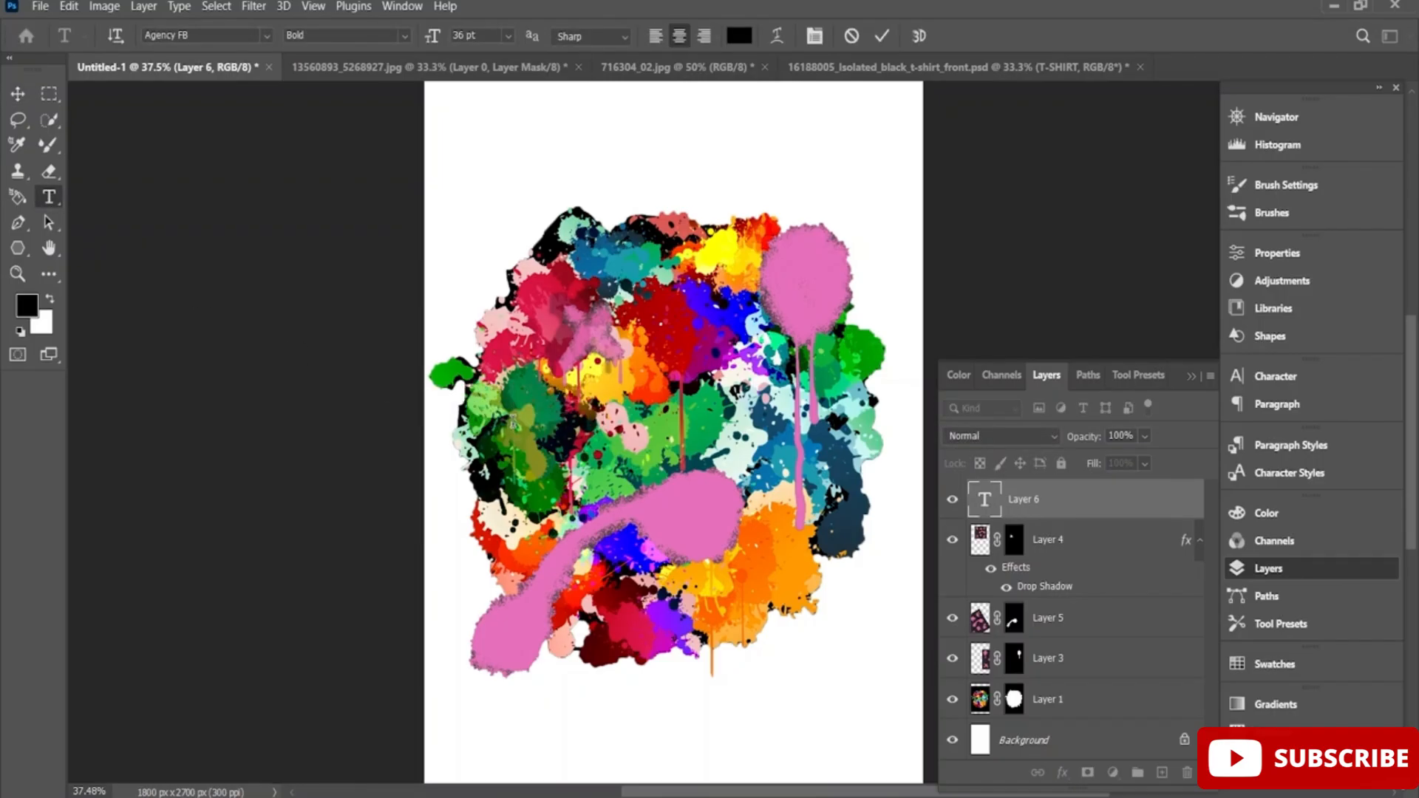
pyautogui.write('Drip')
pyautogui.moveTo(513, 422); pyautogui.dragTo(508, 420)
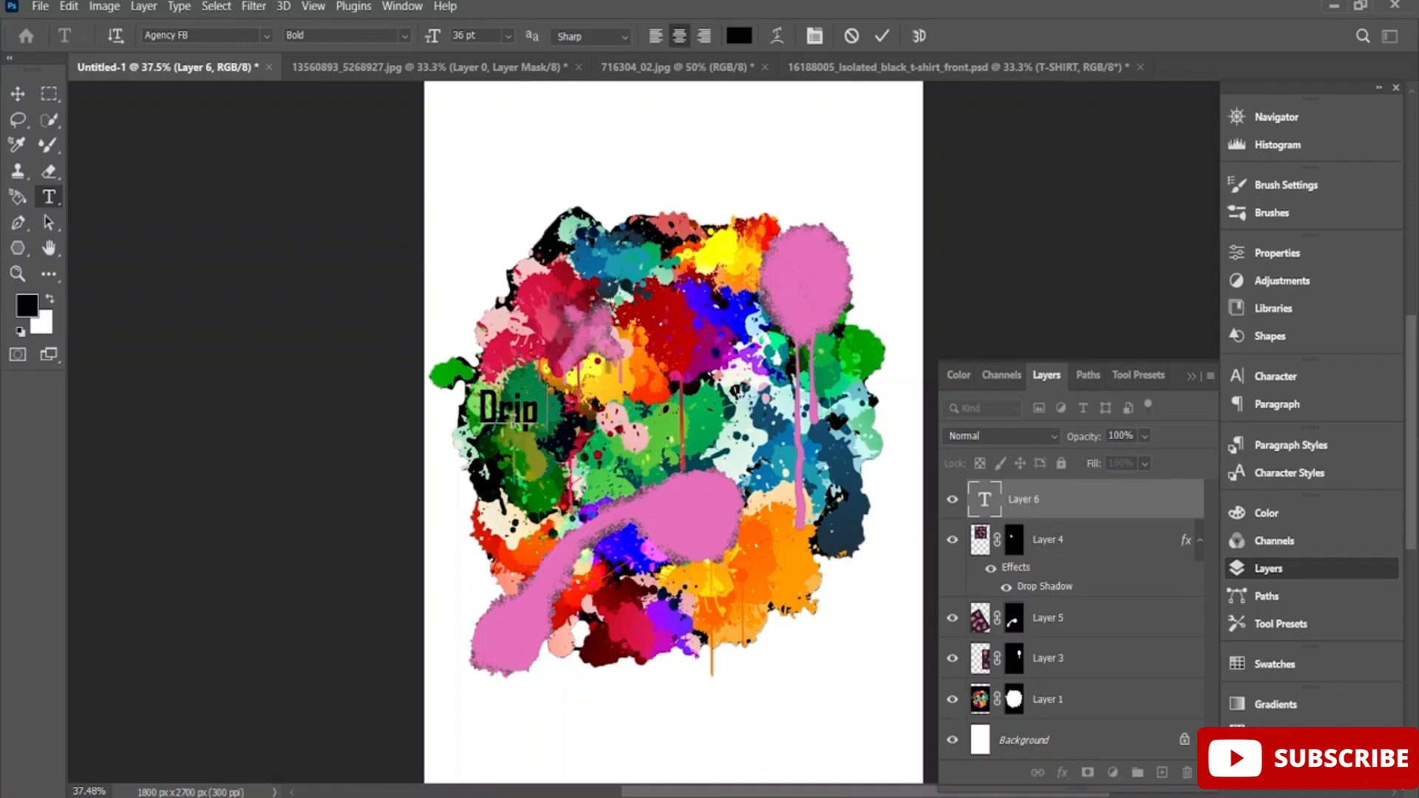
pyautogui.press('BackSpace')
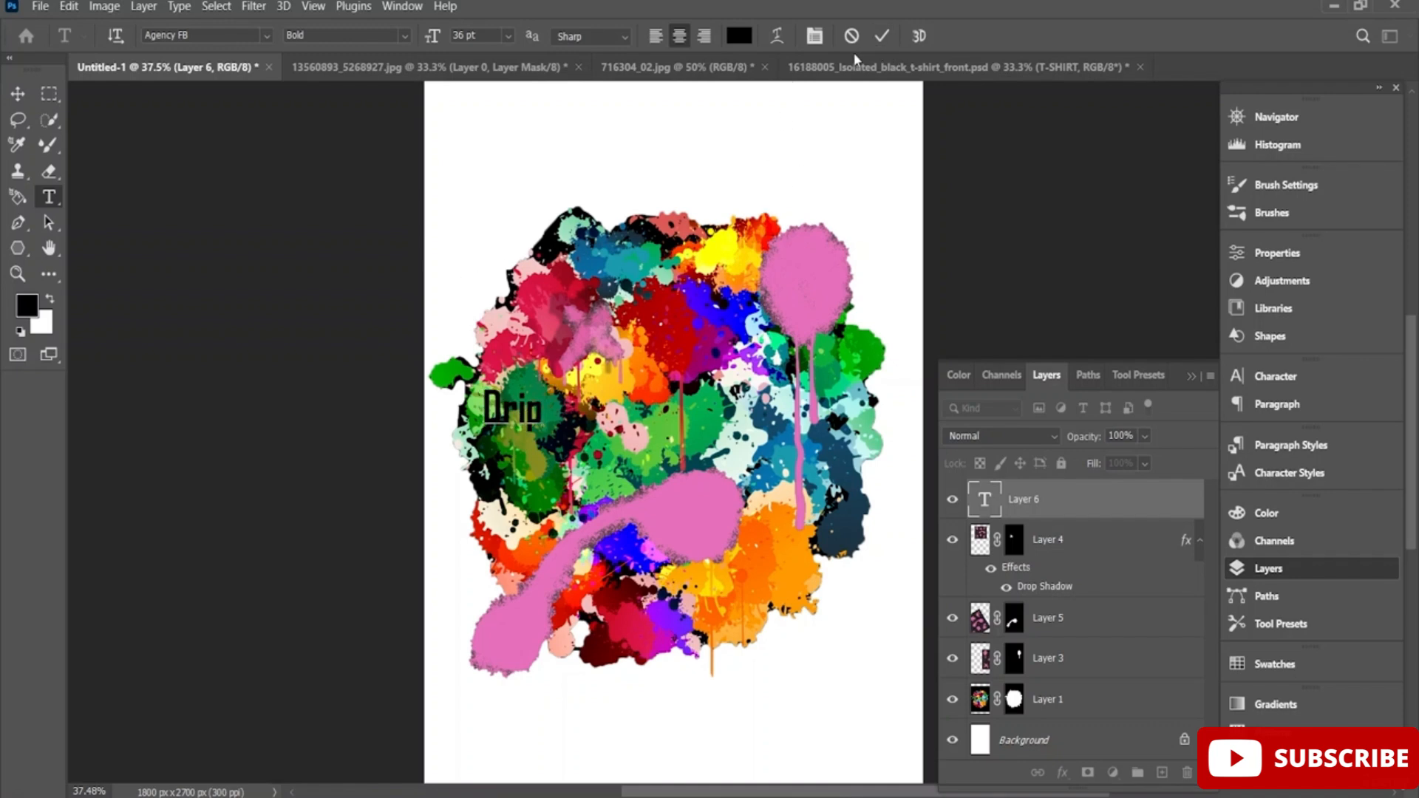
# Set the font size of the whole word Drip to 72 pt.
pyautogui.doubleClick(500, 405)
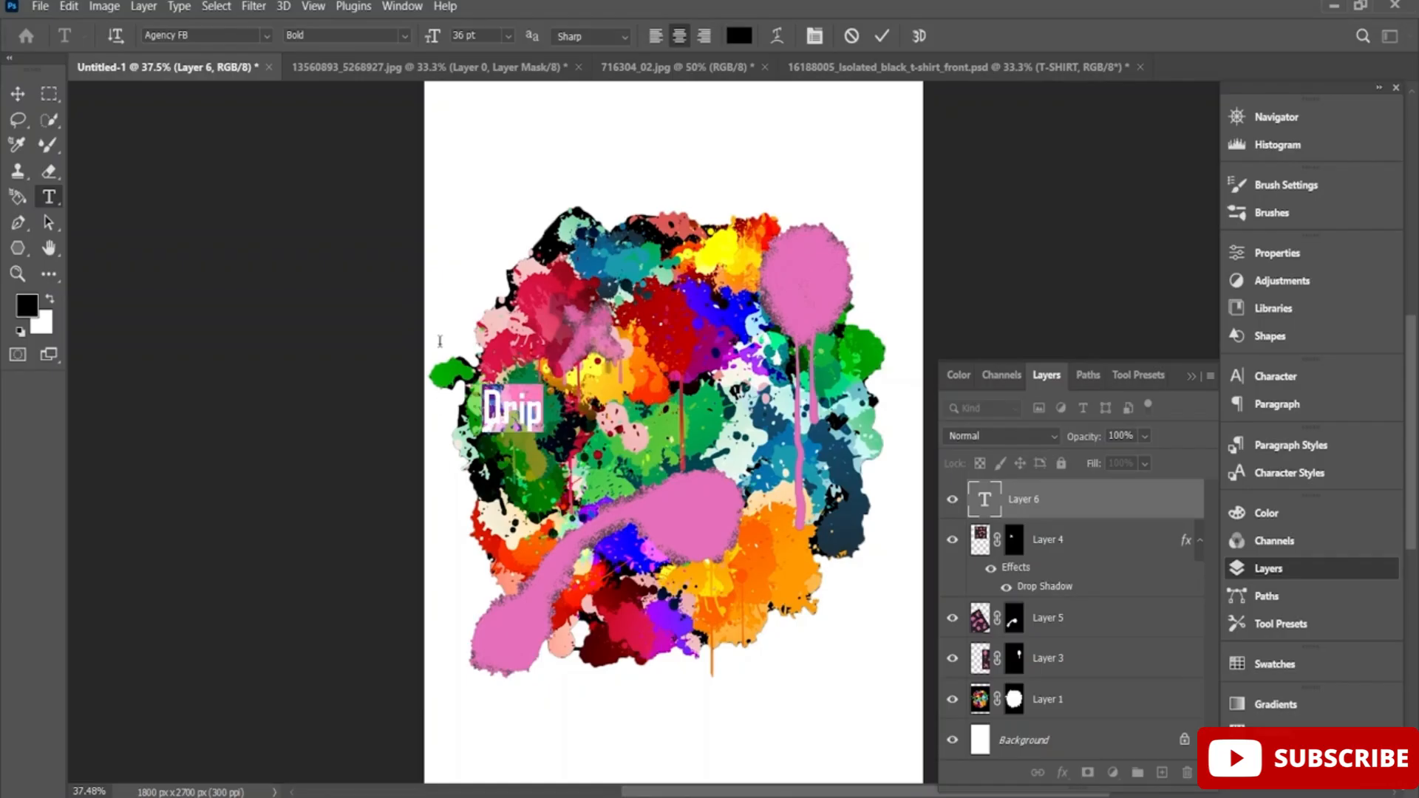
pyautogui.click(509, 35)
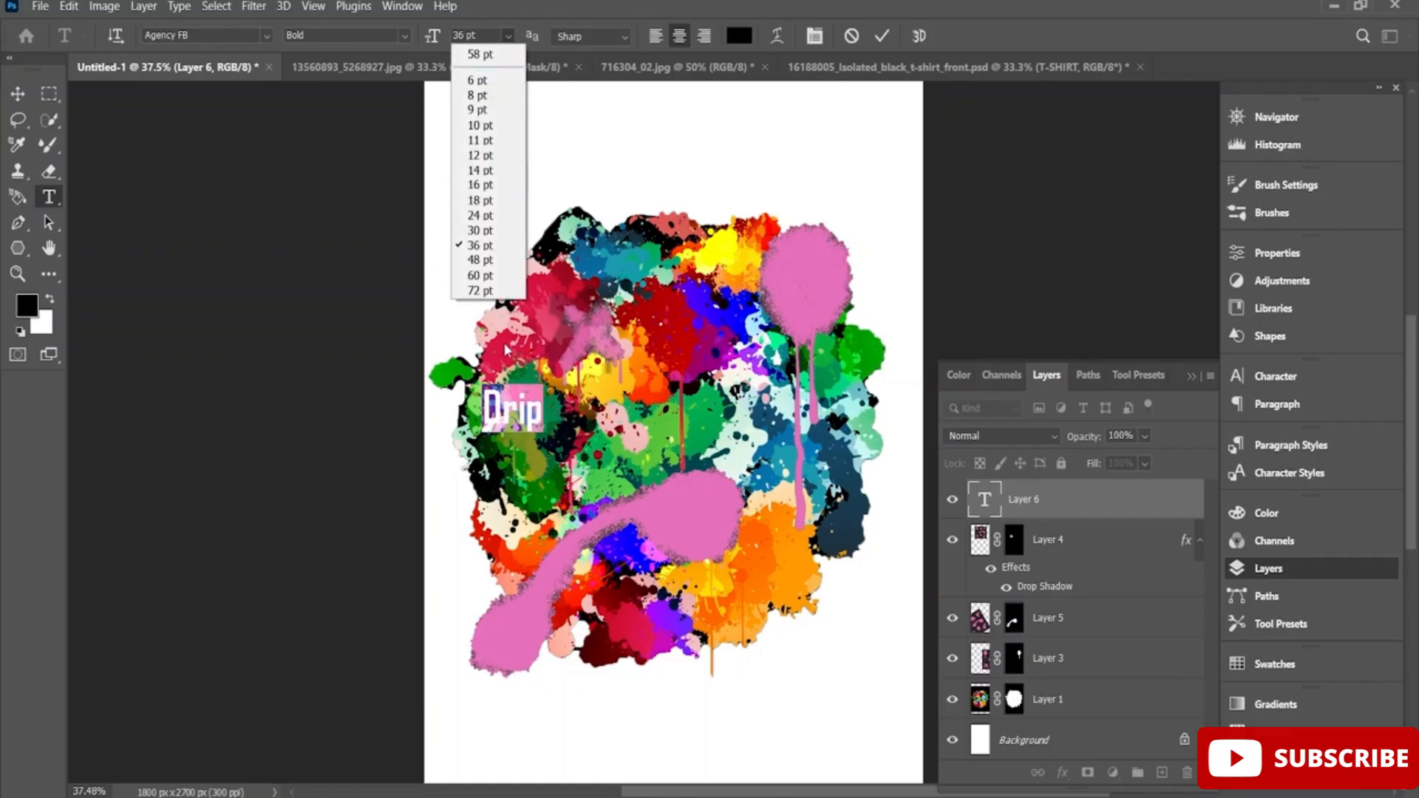
pyautogui.click(481, 291)
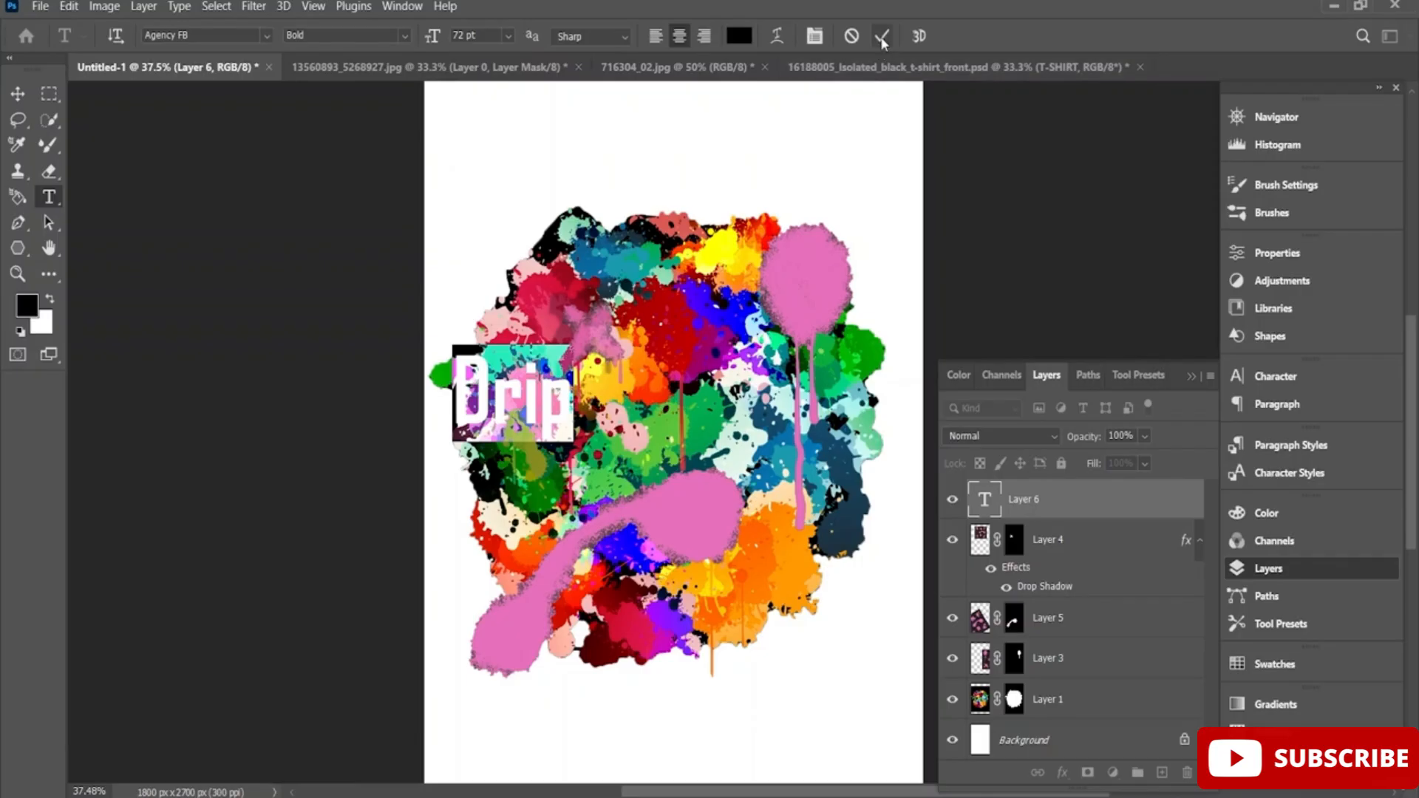
# Change the font of the Drip text to Matura MT Script Capitals and commit the text.
pyautogui.click(267, 36)
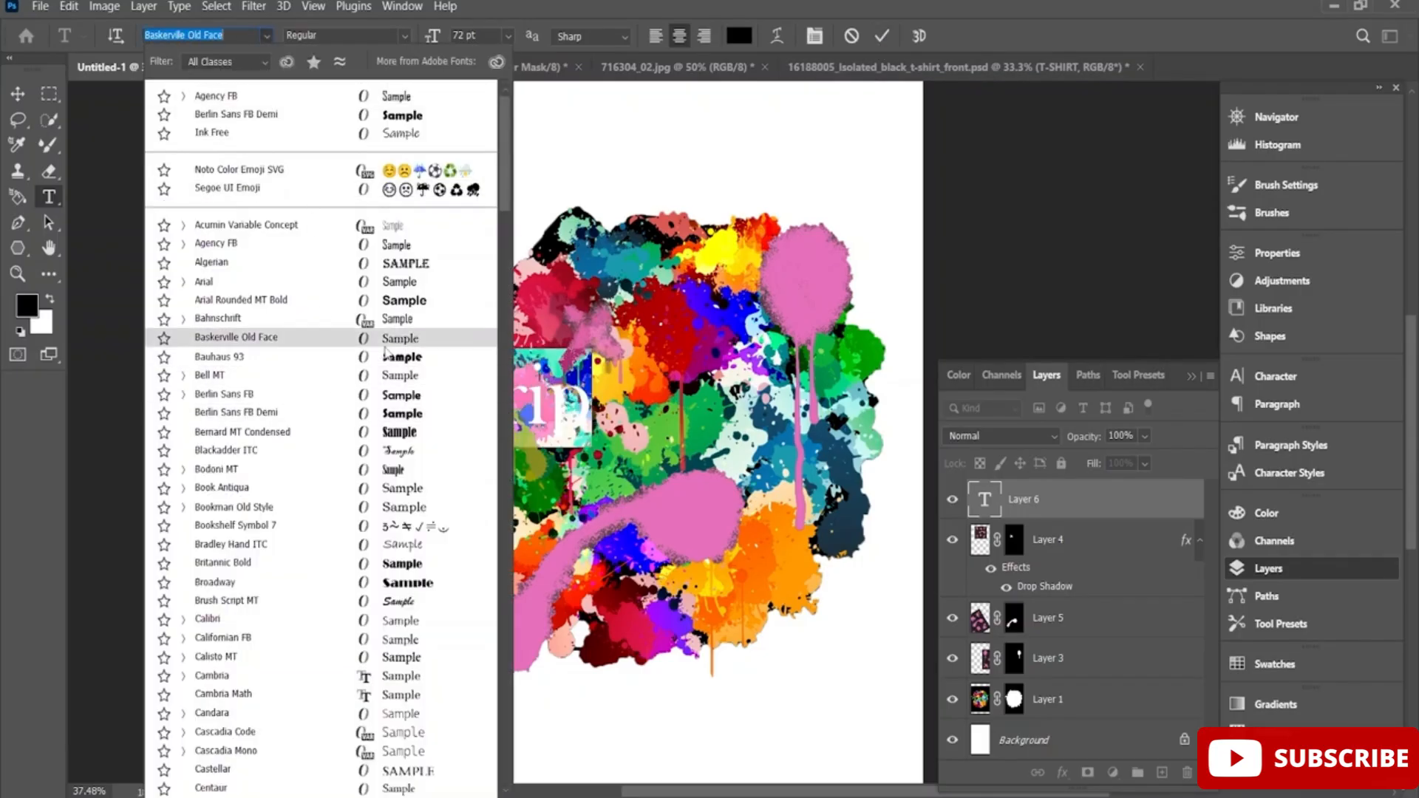
pyautogui.scroll(-8, 407, 360)
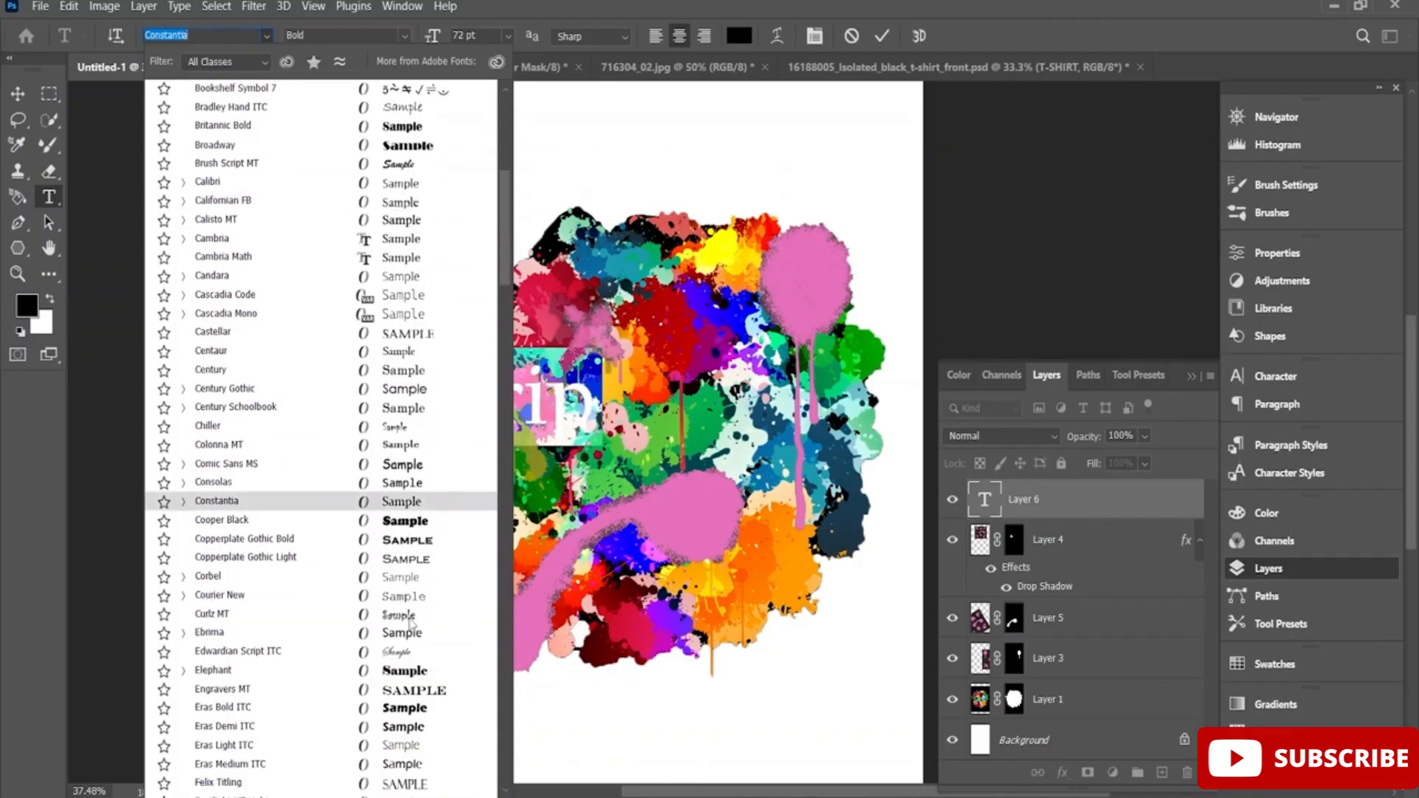
pyautogui.scroll(-8, 407, 510)
pyautogui.scroll(-8, 412, 641)
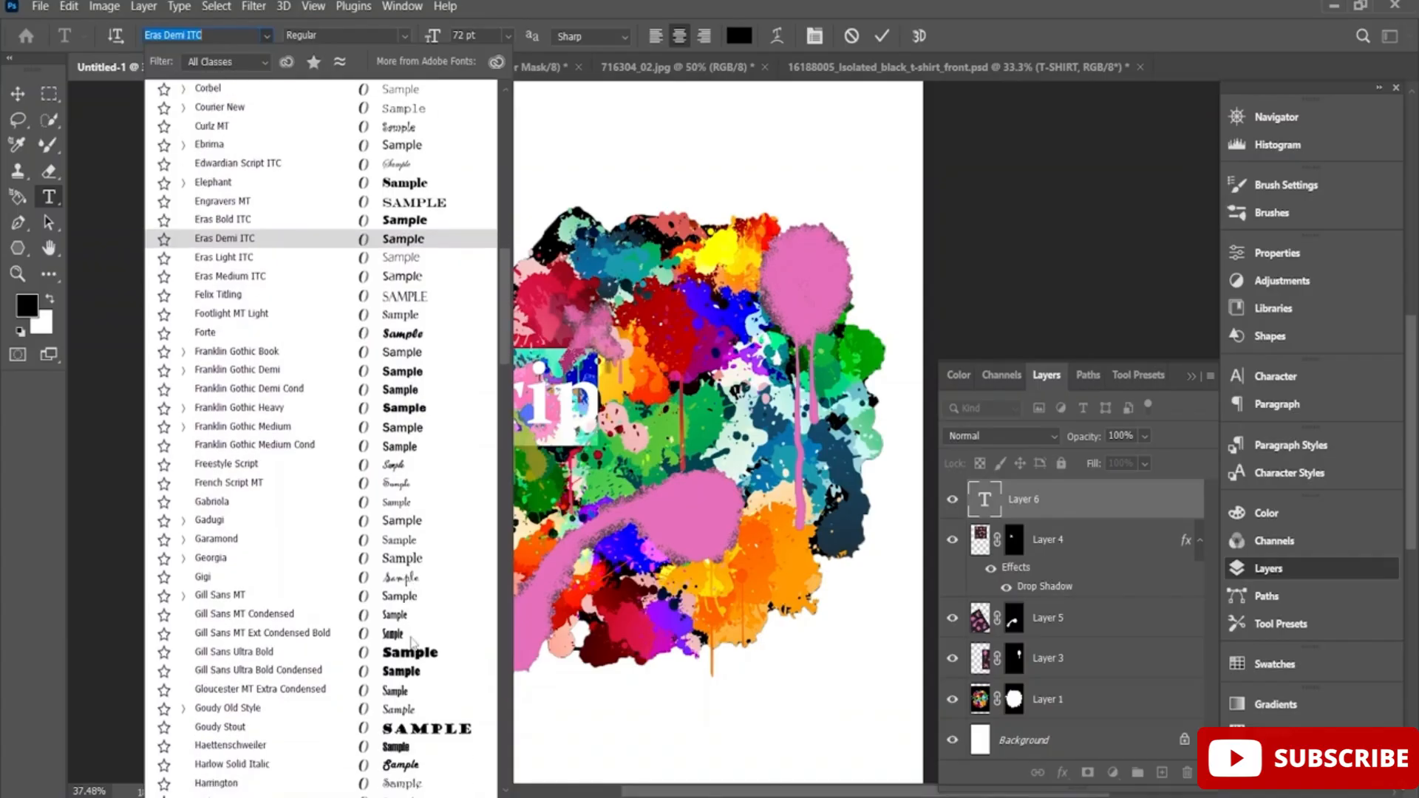
pyautogui.scroll(-4, 412, 643)
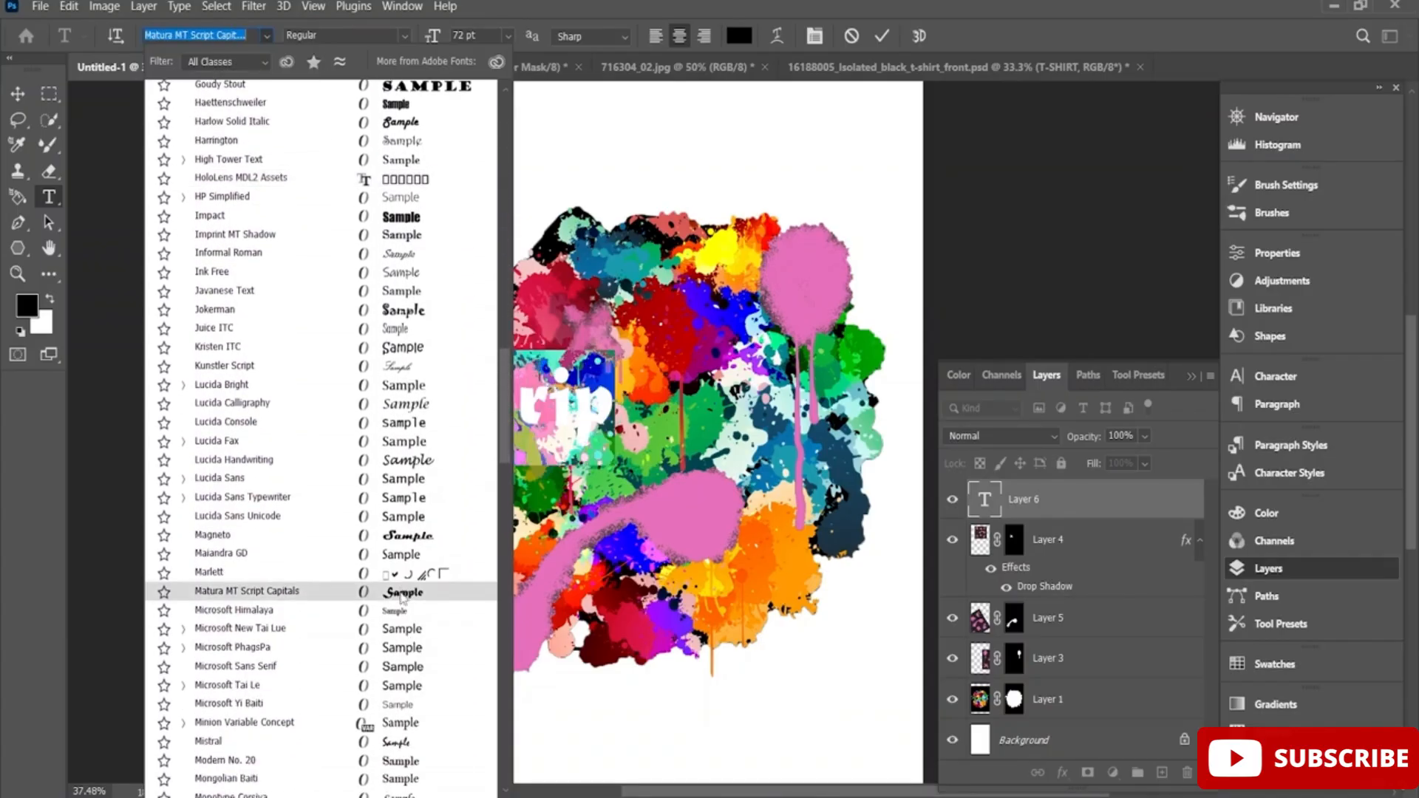
pyautogui.scroll(-8, 401, 599)
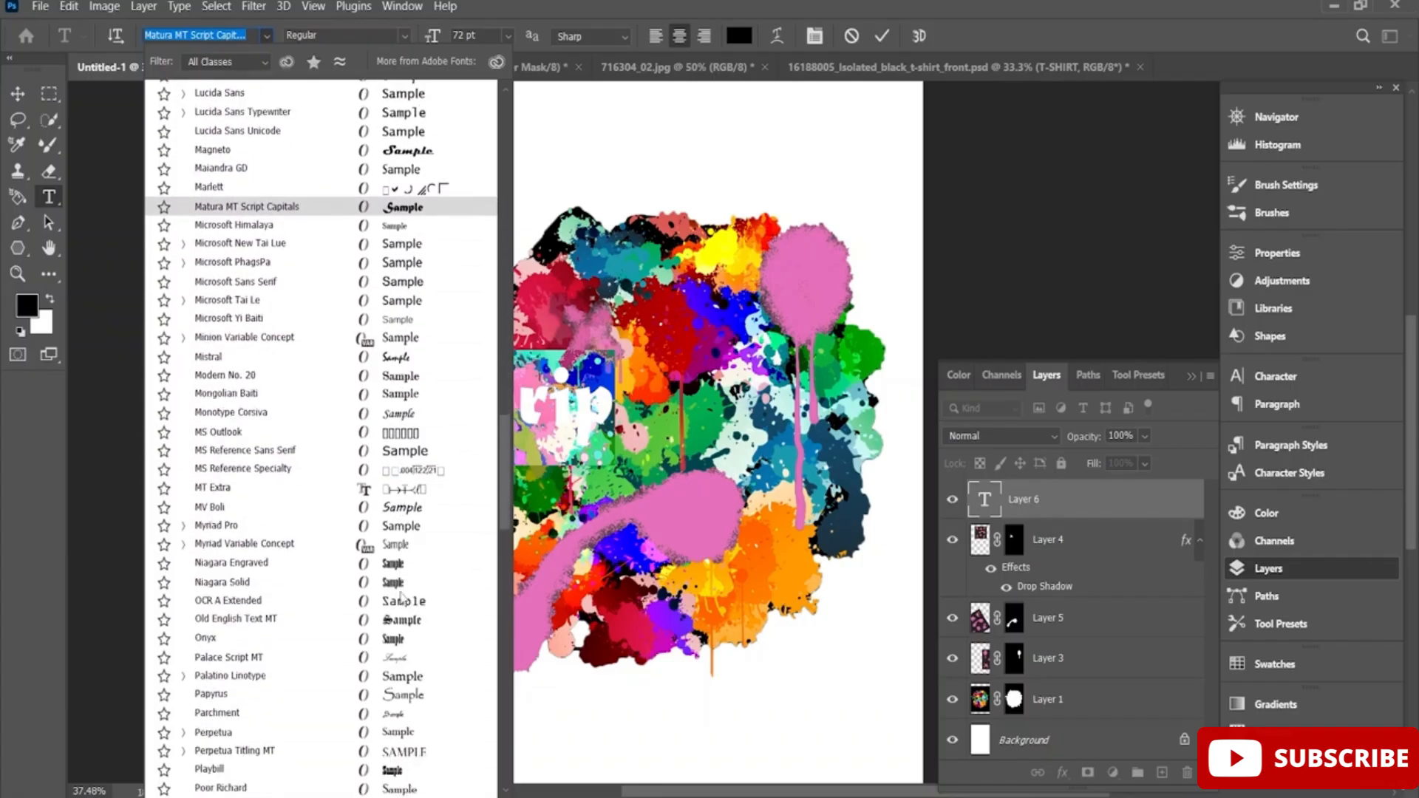
pyautogui.scroll(-8, 401, 599)
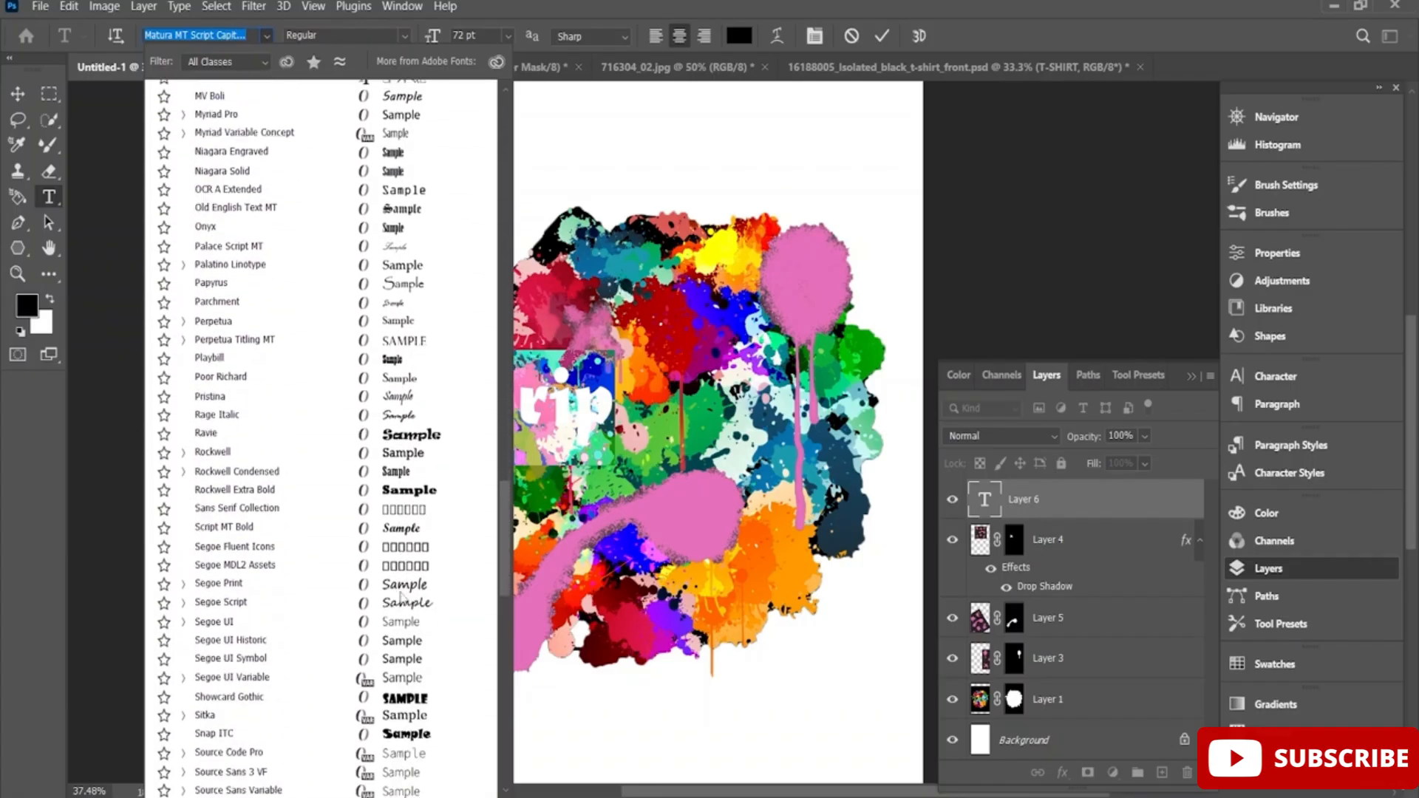
pyautogui.scroll(-3, 403, 614)
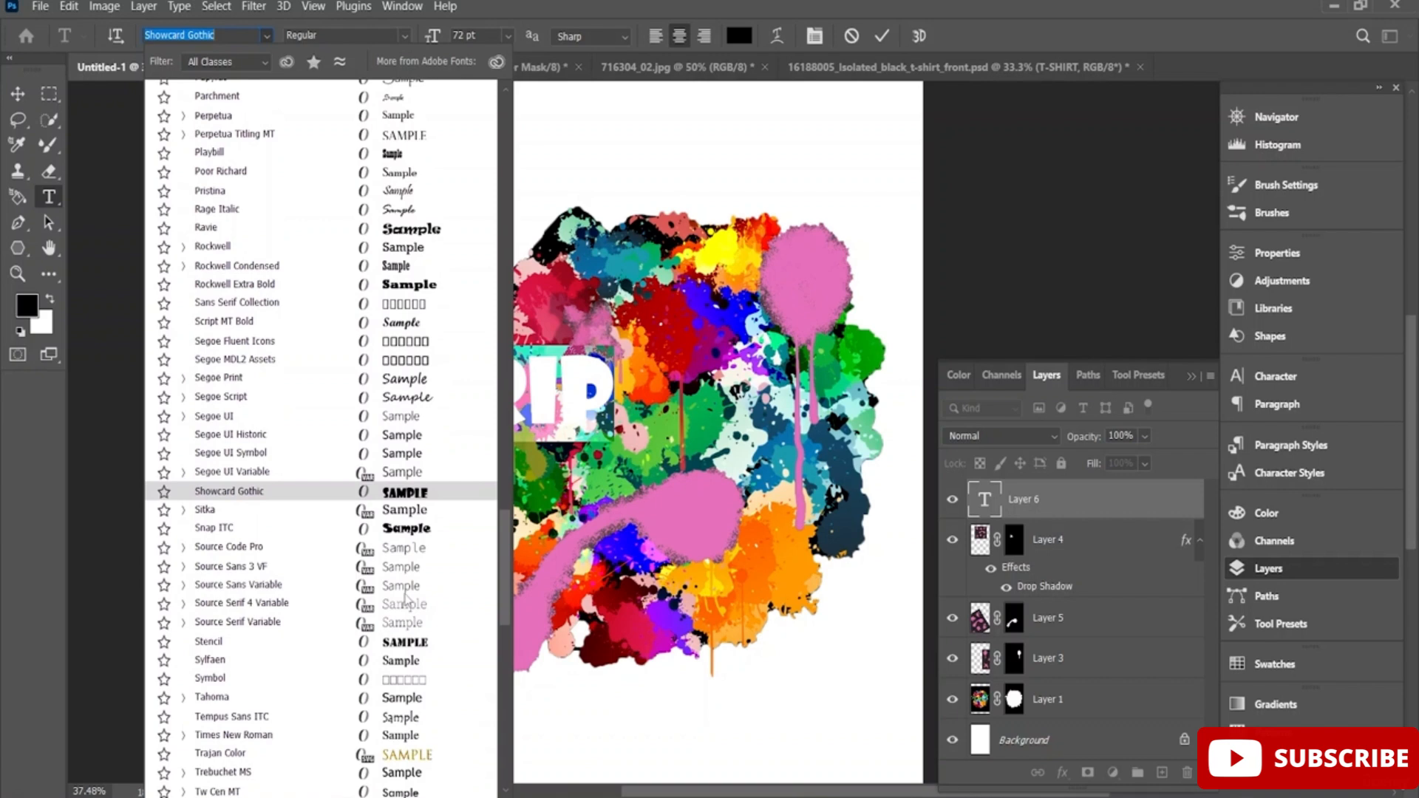
pyautogui.scroll(-10, 402, 632)
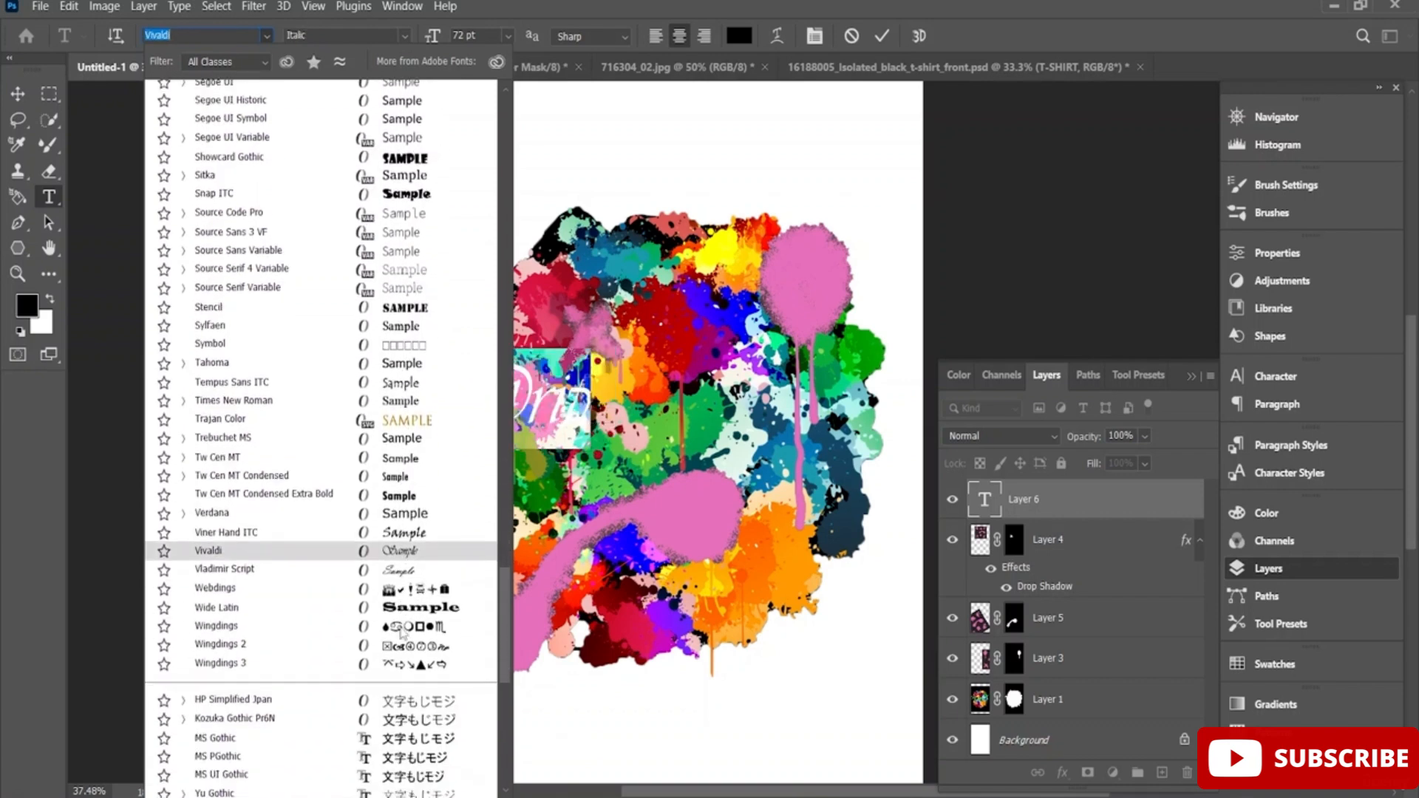
pyautogui.scroll(15, 401, 629)
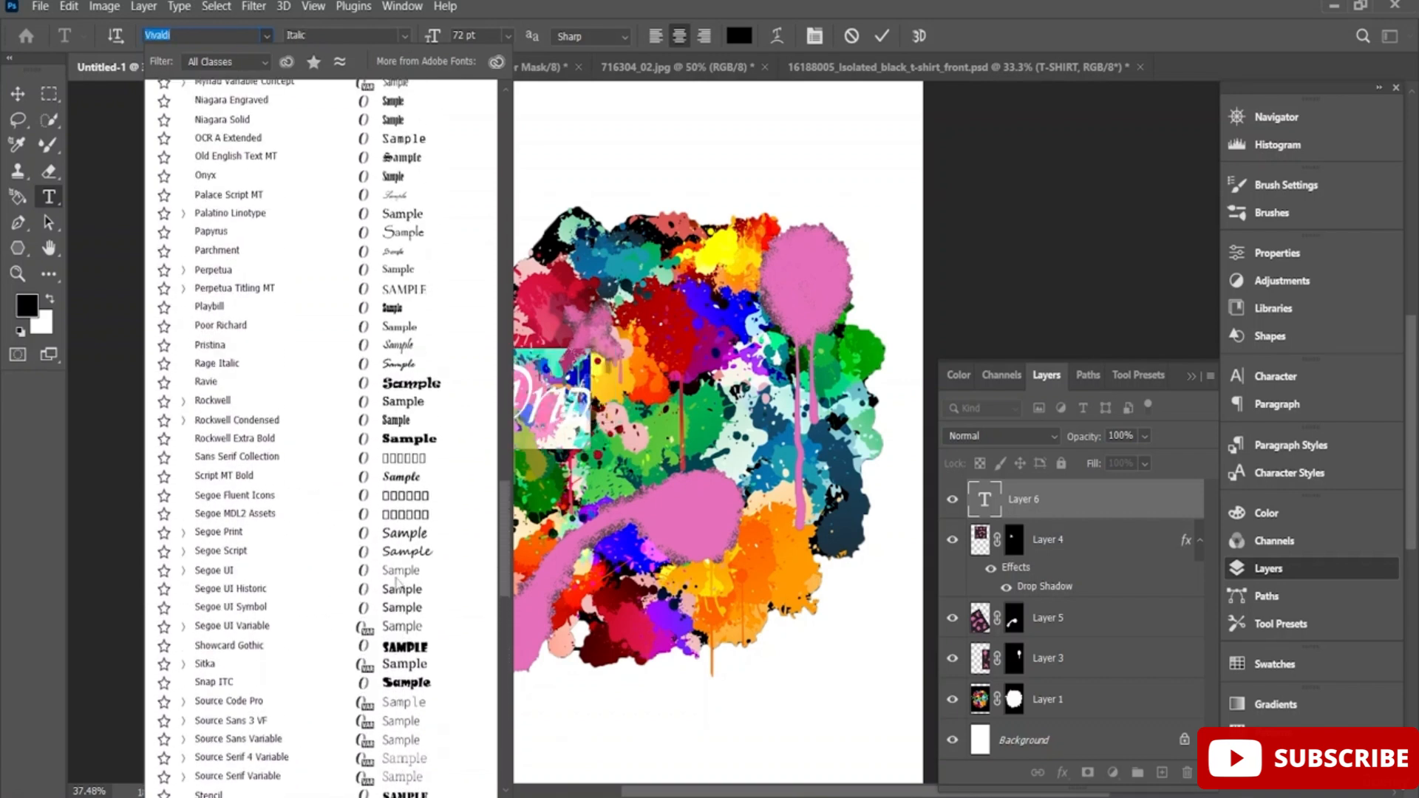
pyautogui.scroll(11, 396, 581)
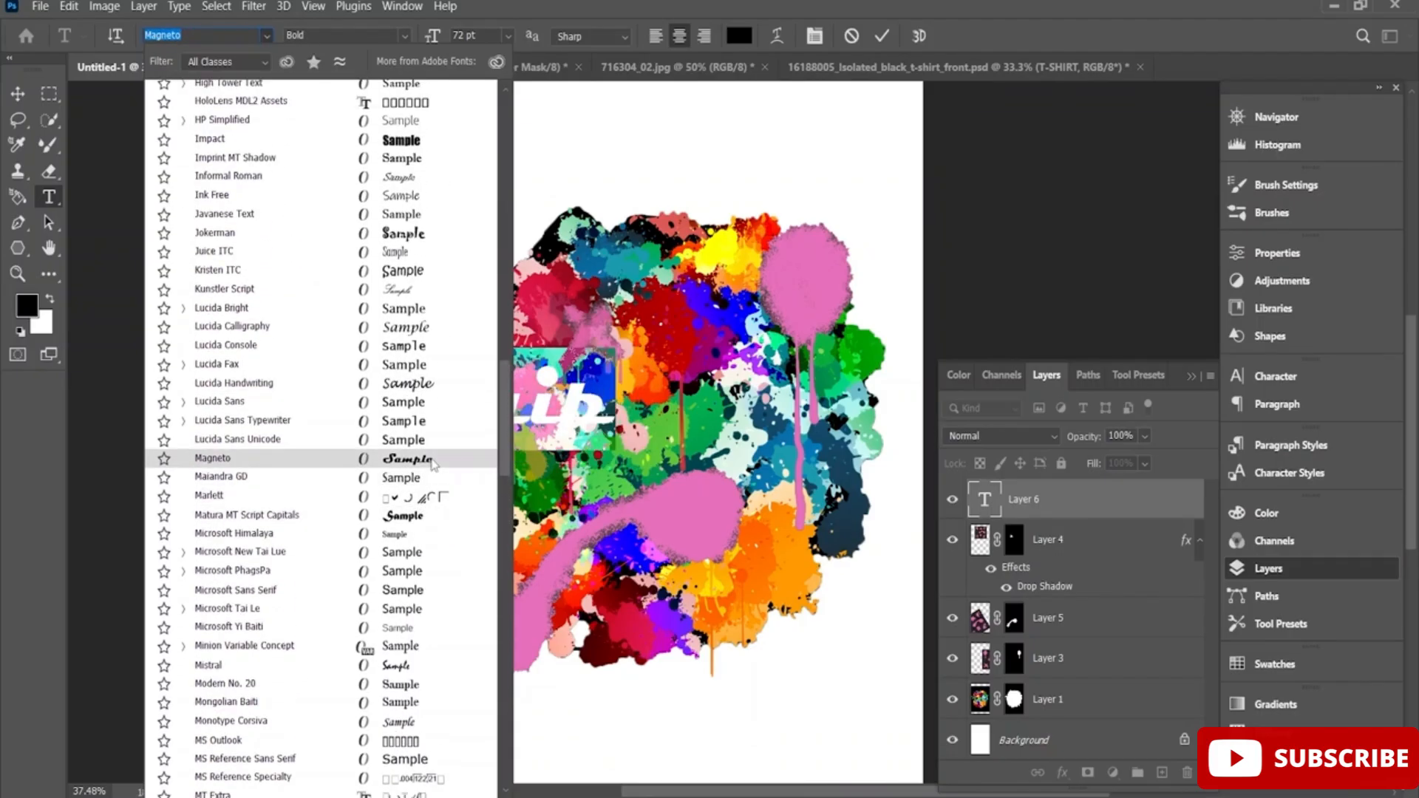
pyautogui.click(428, 515)
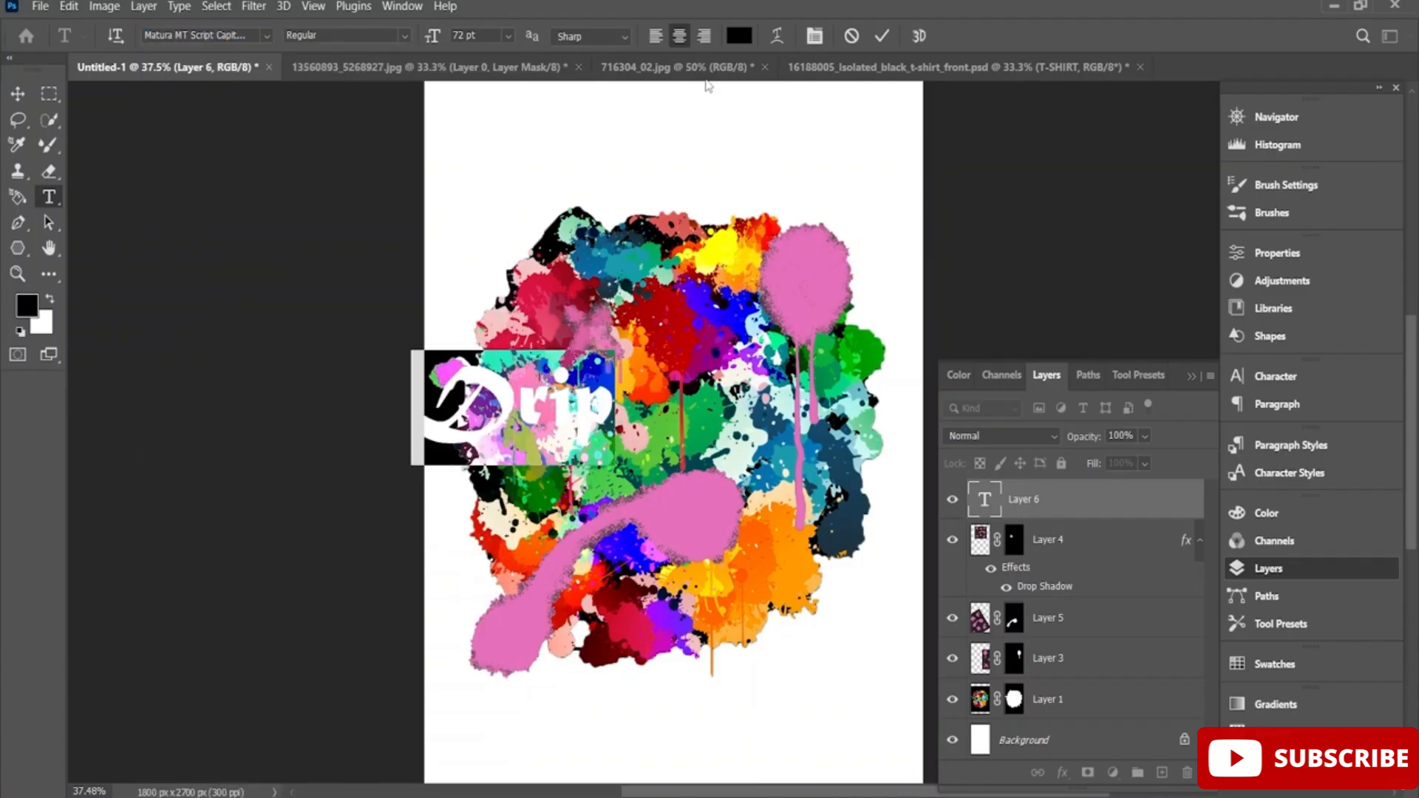
pyautogui.click(883, 36)
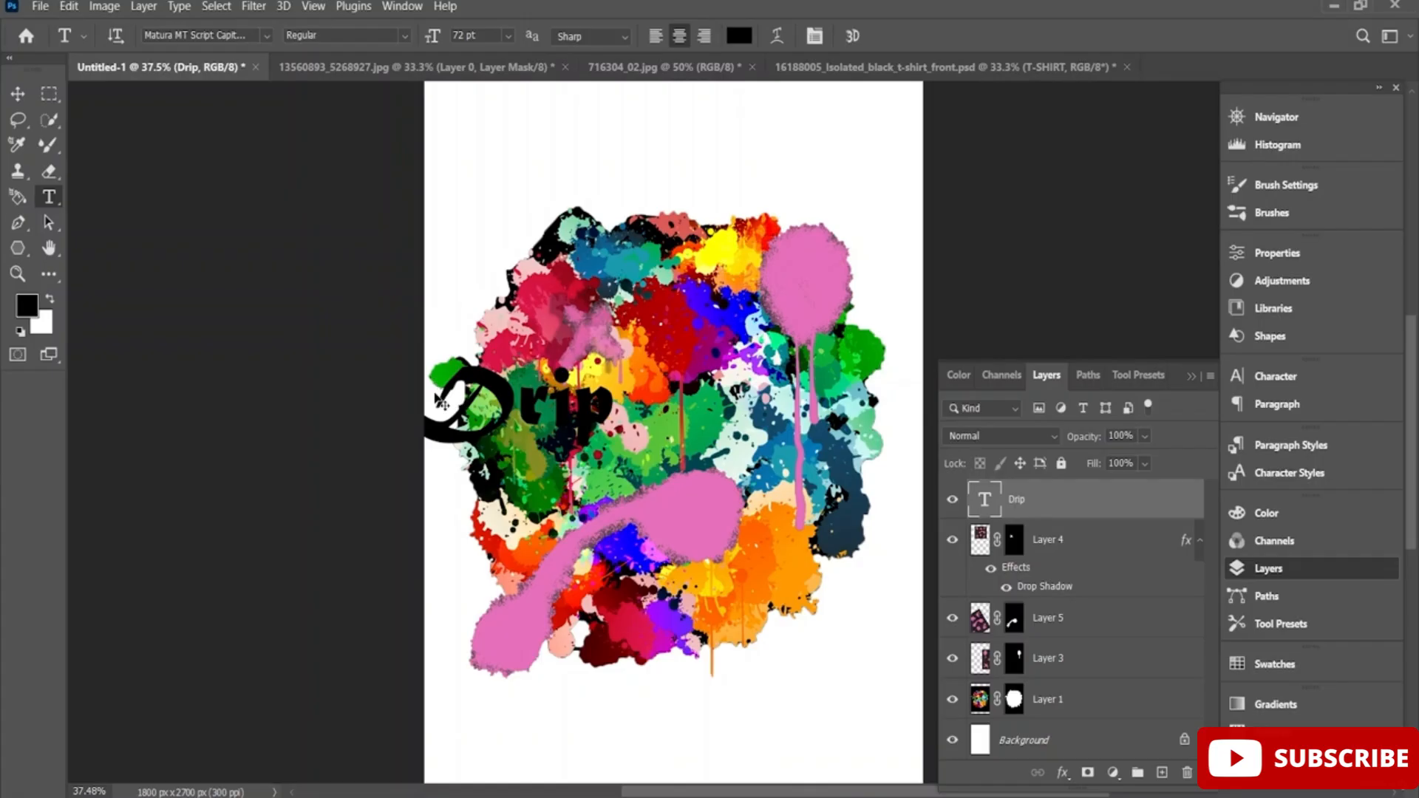
# Scale the Drip text to 209.22%, rotate it to -14.33°, and place it across the middle of the splatter.
pyautogui.hotkey('ctrl', 't')
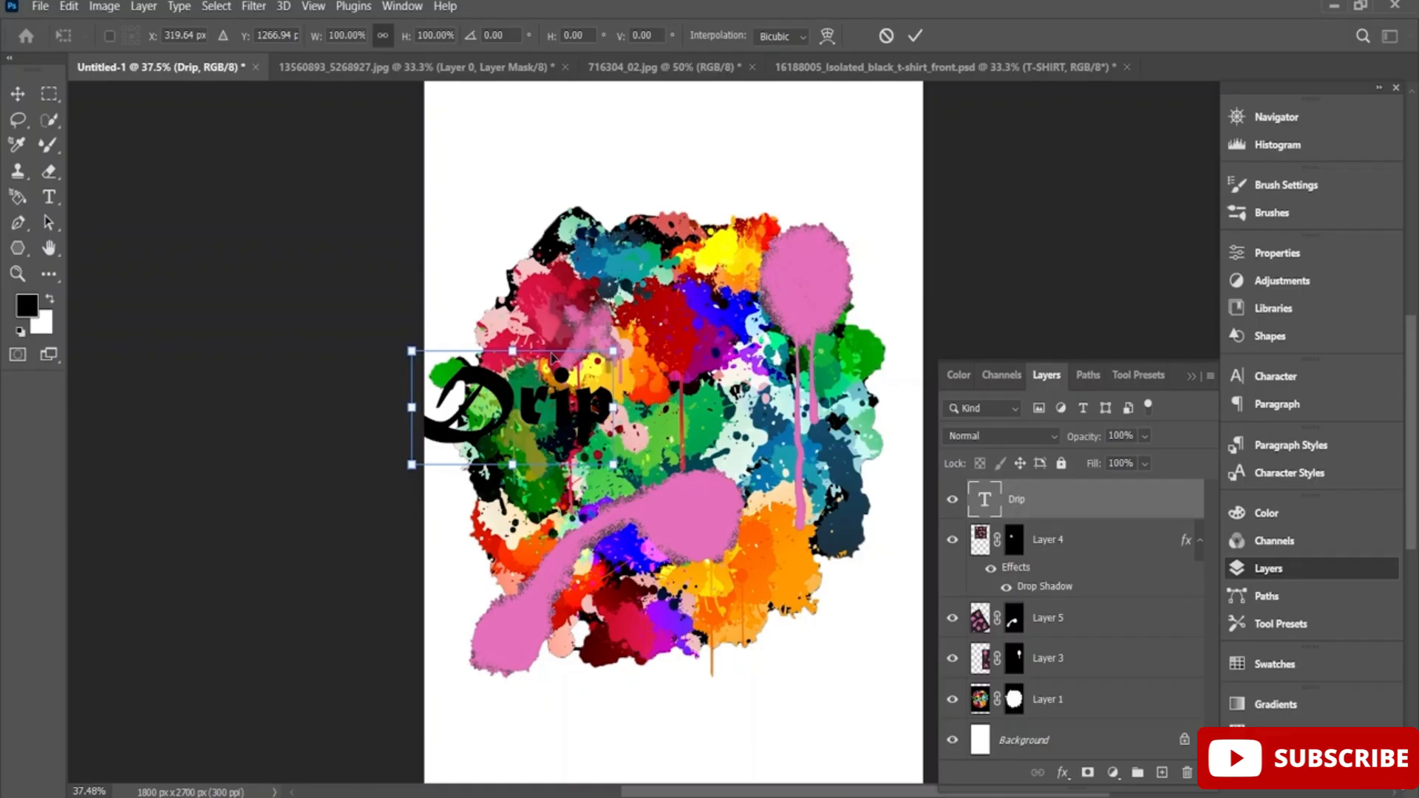
pyautogui.moveTo(375, 358); pyautogui.dragTo(405, 399)
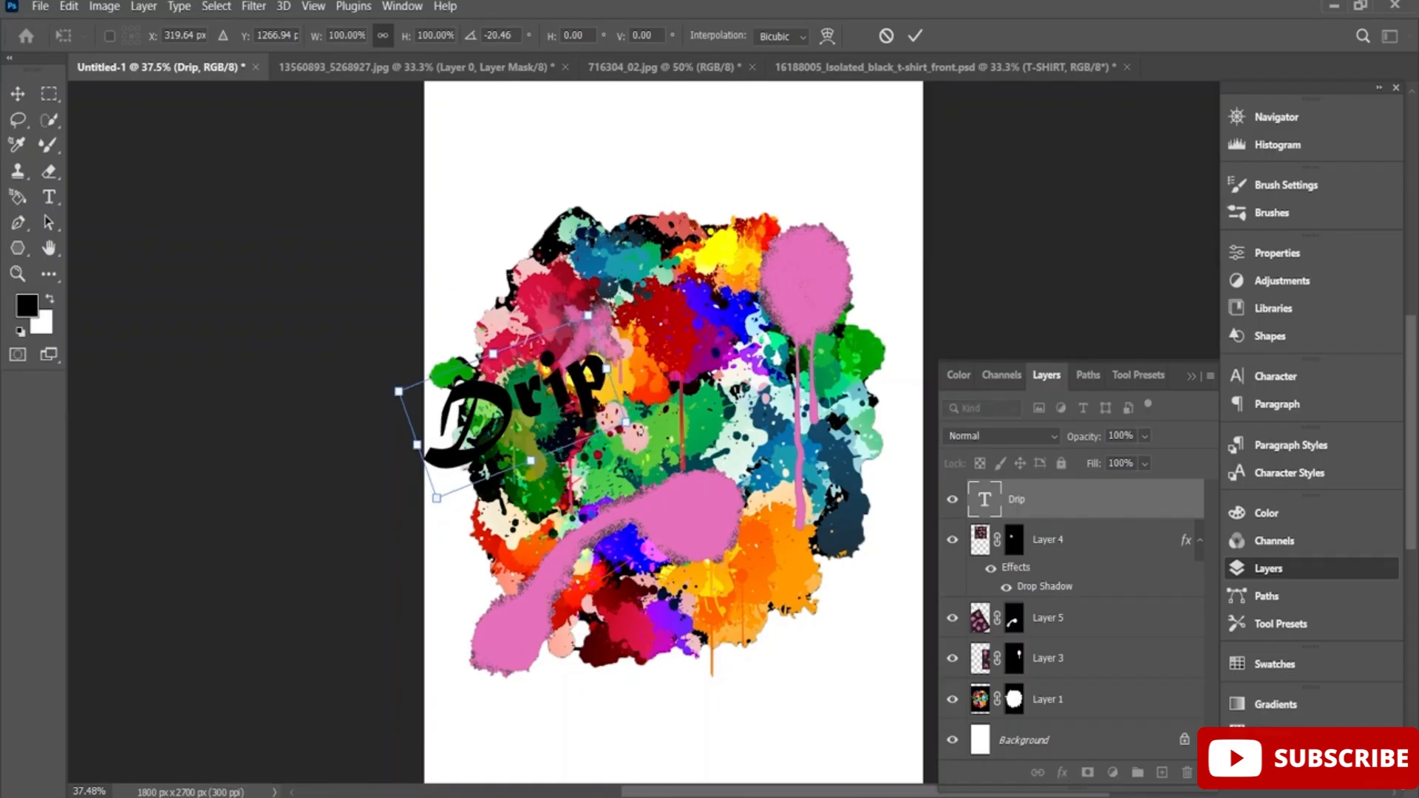
pyautogui.moveTo(627, 423); pyautogui.dragTo(860, 567)
pyautogui.moveTo(665, 400); pyautogui.dragTo(691, 407)
pyautogui.moveTo(399, 386); pyautogui.dragTo(410, 360)
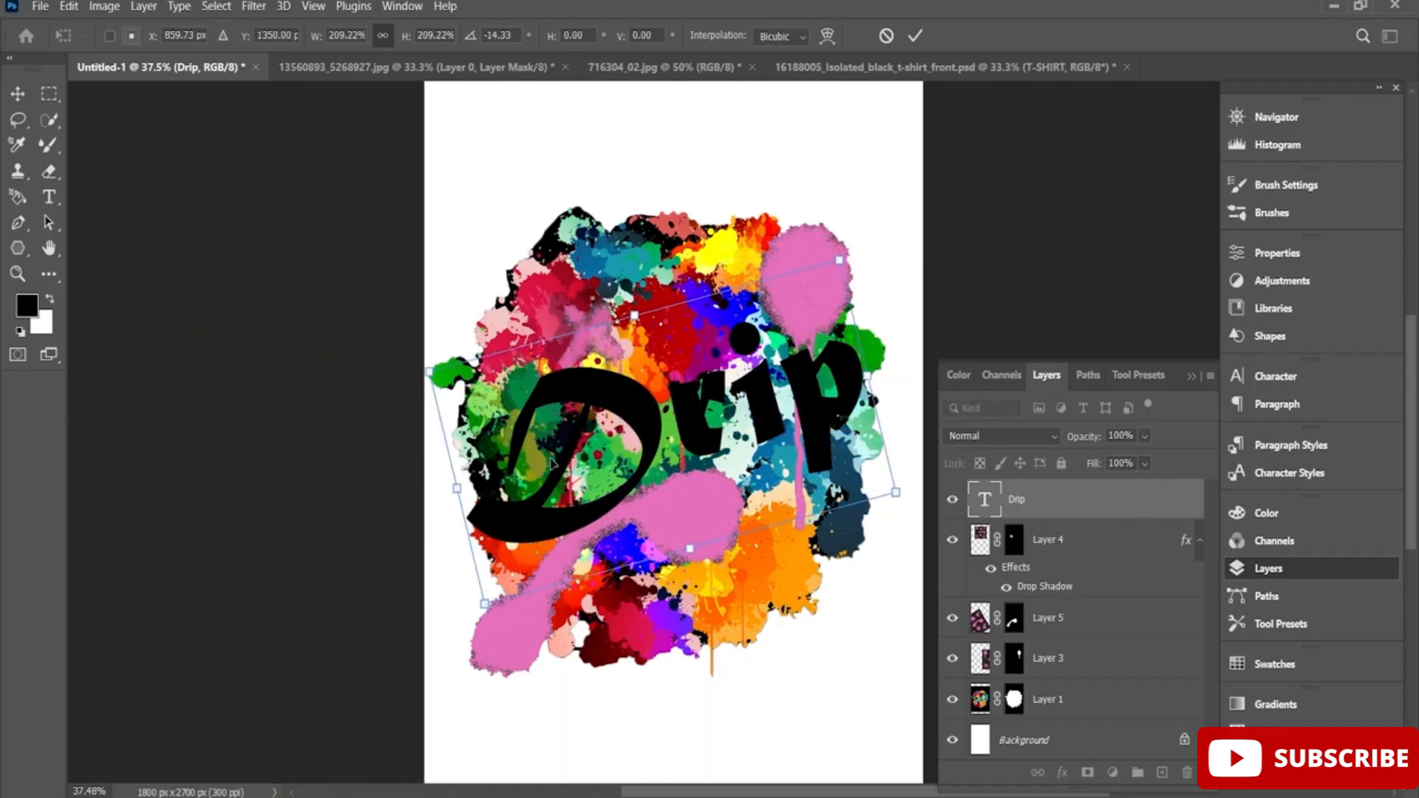
pyautogui.moveTo(618, 443); pyautogui.dragTo(601, 409)
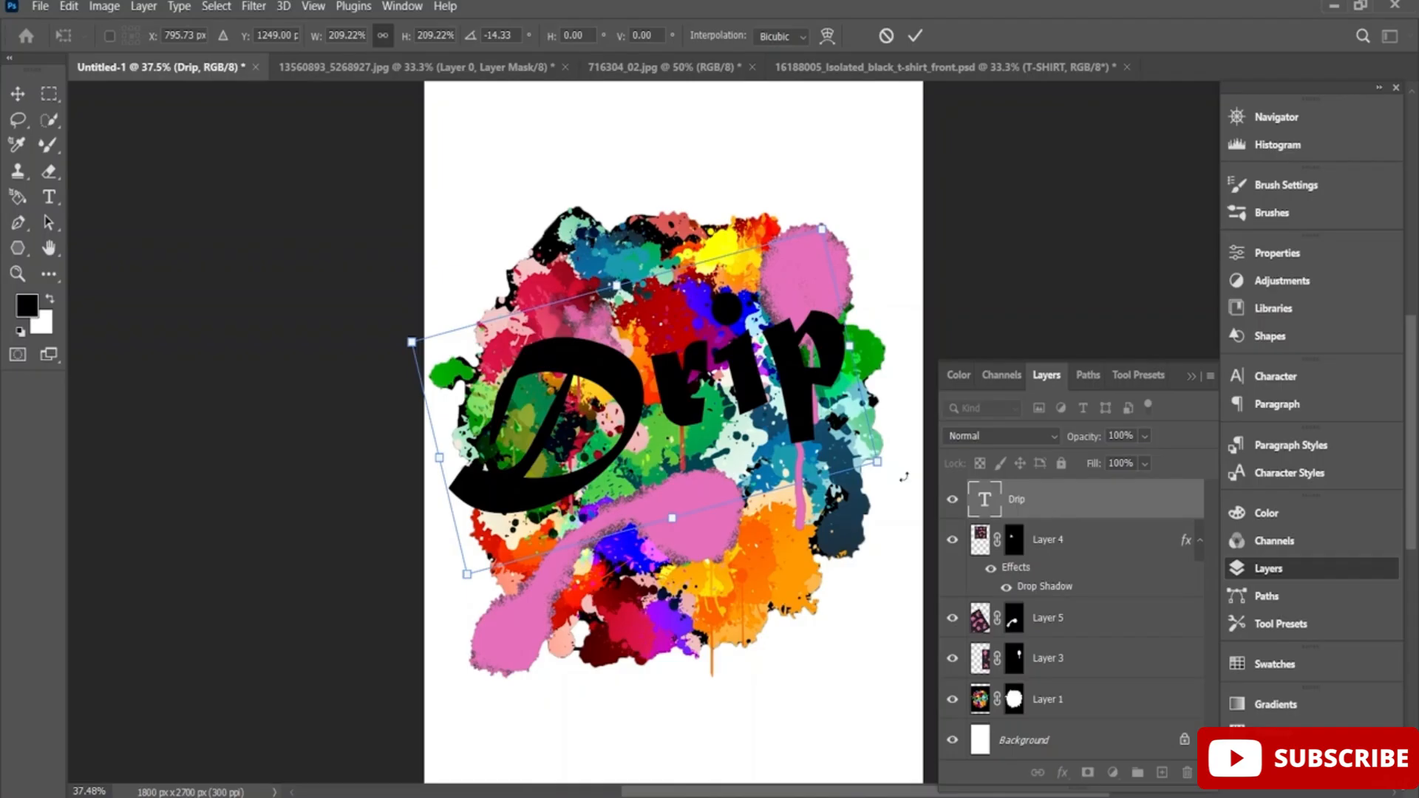
pyautogui.click(1049, 501)
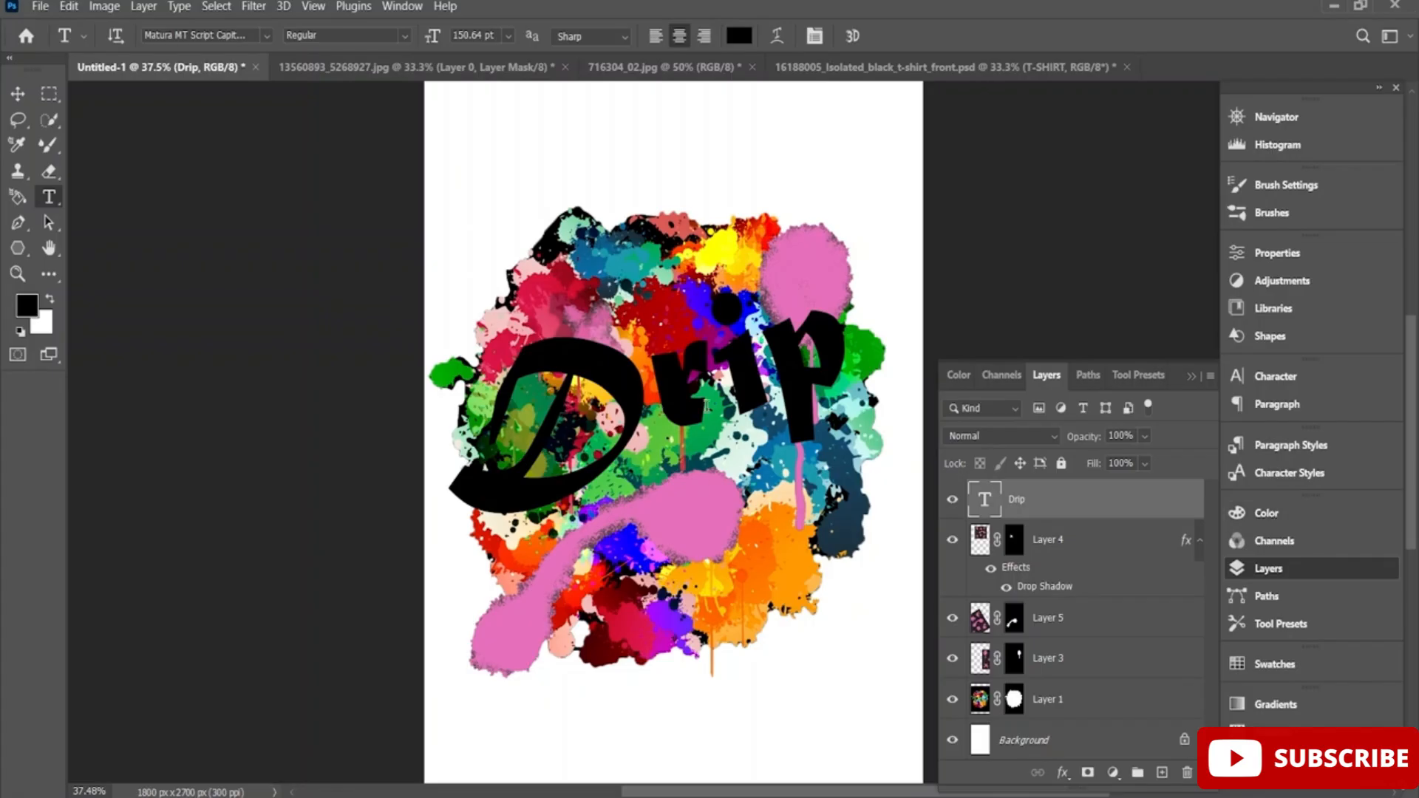
# Pick a bright yellow-green as the foreground color.
pyautogui.click(1301, 516)
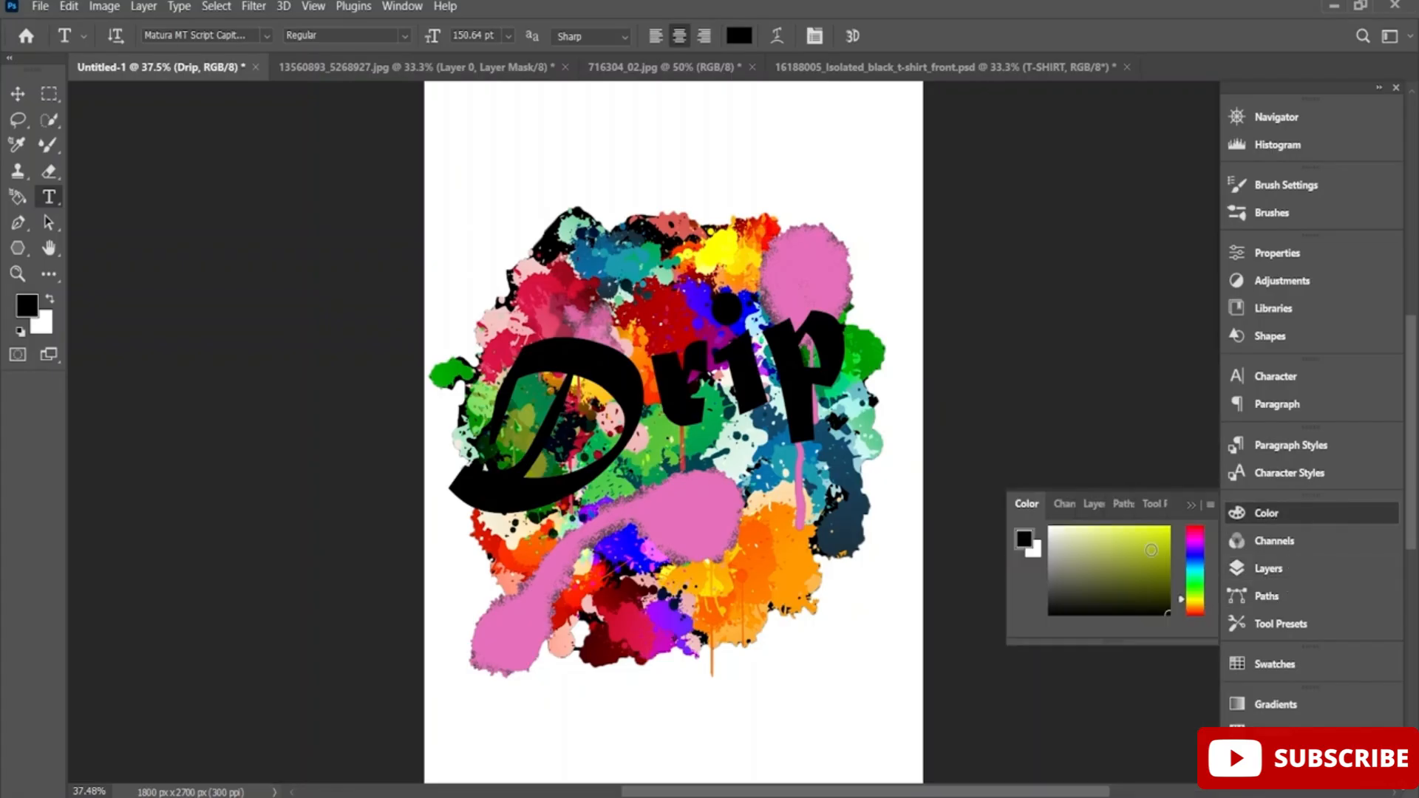
pyautogui.click(1119, 570)
pyautogui.moveTo(1120, 570); pyautogui.dragTo(1159, 541)
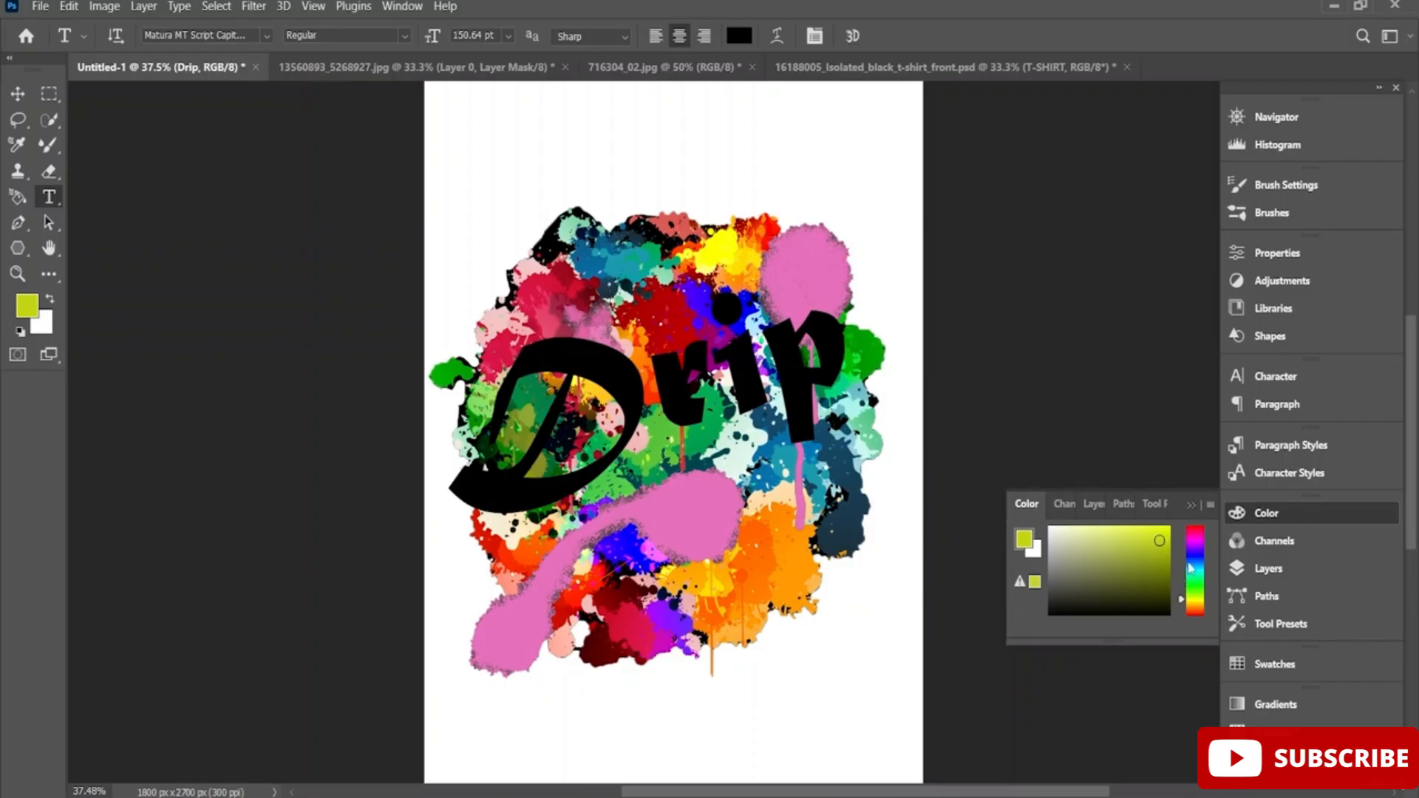
pyautogui.click(1280, 512)
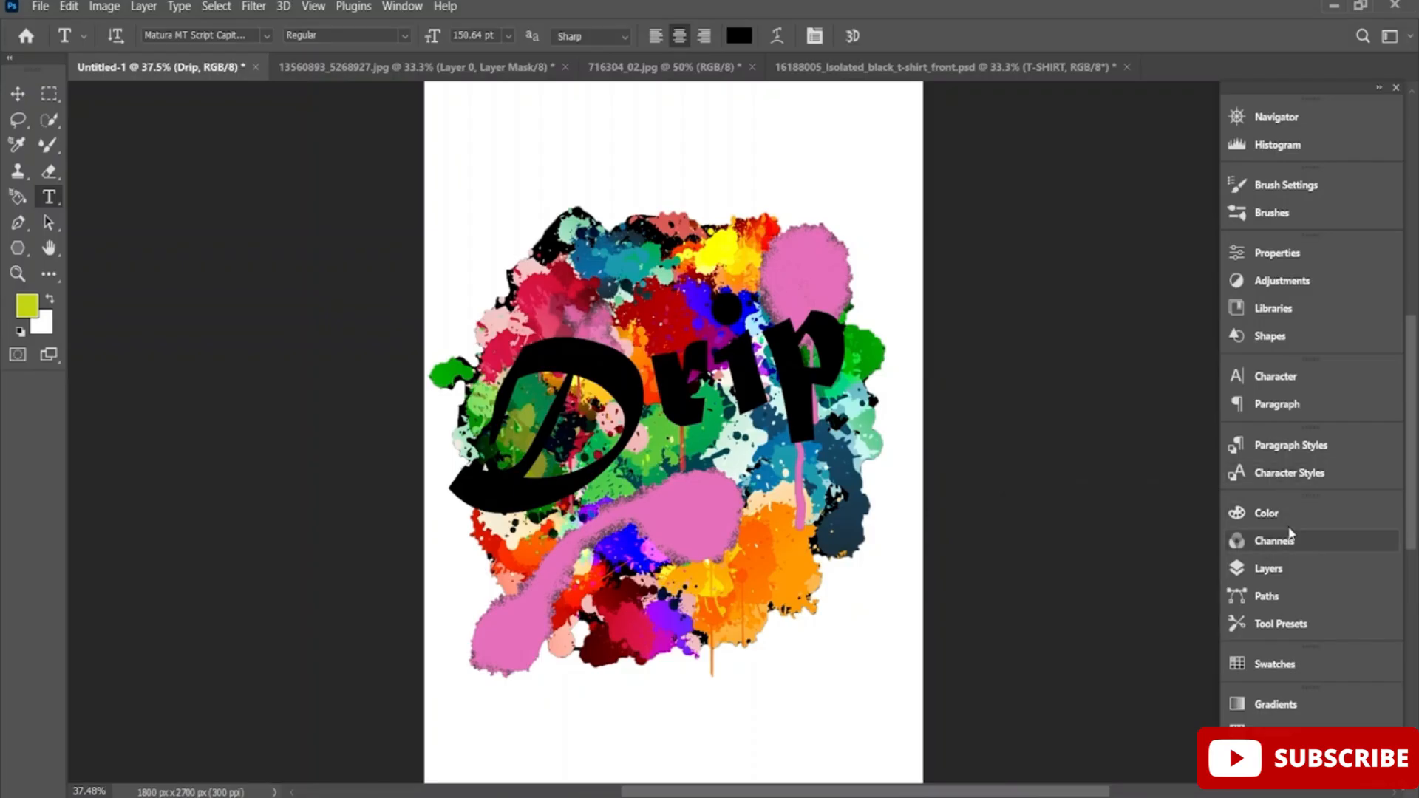
pyautogui.click(1282, 567)
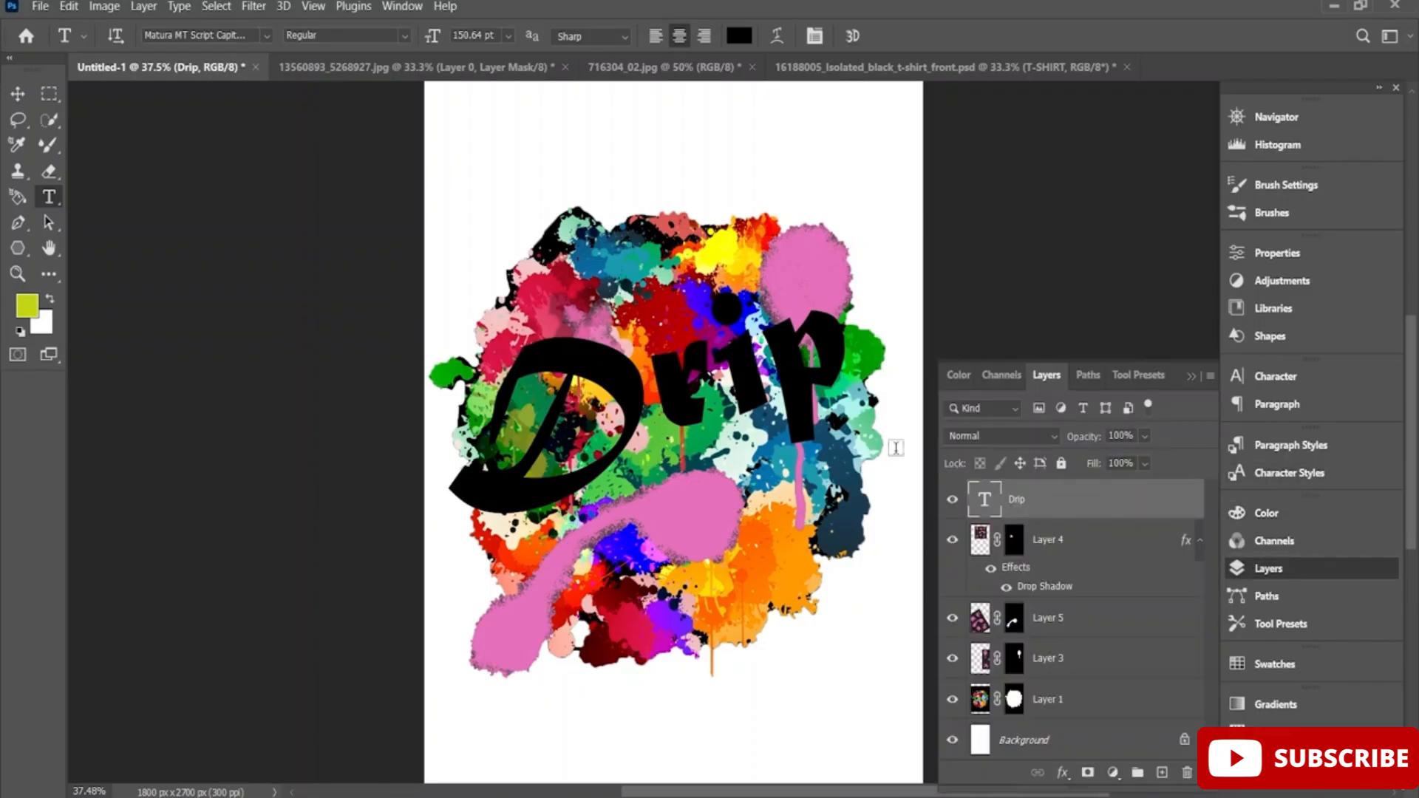
# Change the color of the whole word Drip to dark red 5e2222 and commit the text.
pyautogui.moveTo(834, 320); pyautogui.dragTo(520, 392)
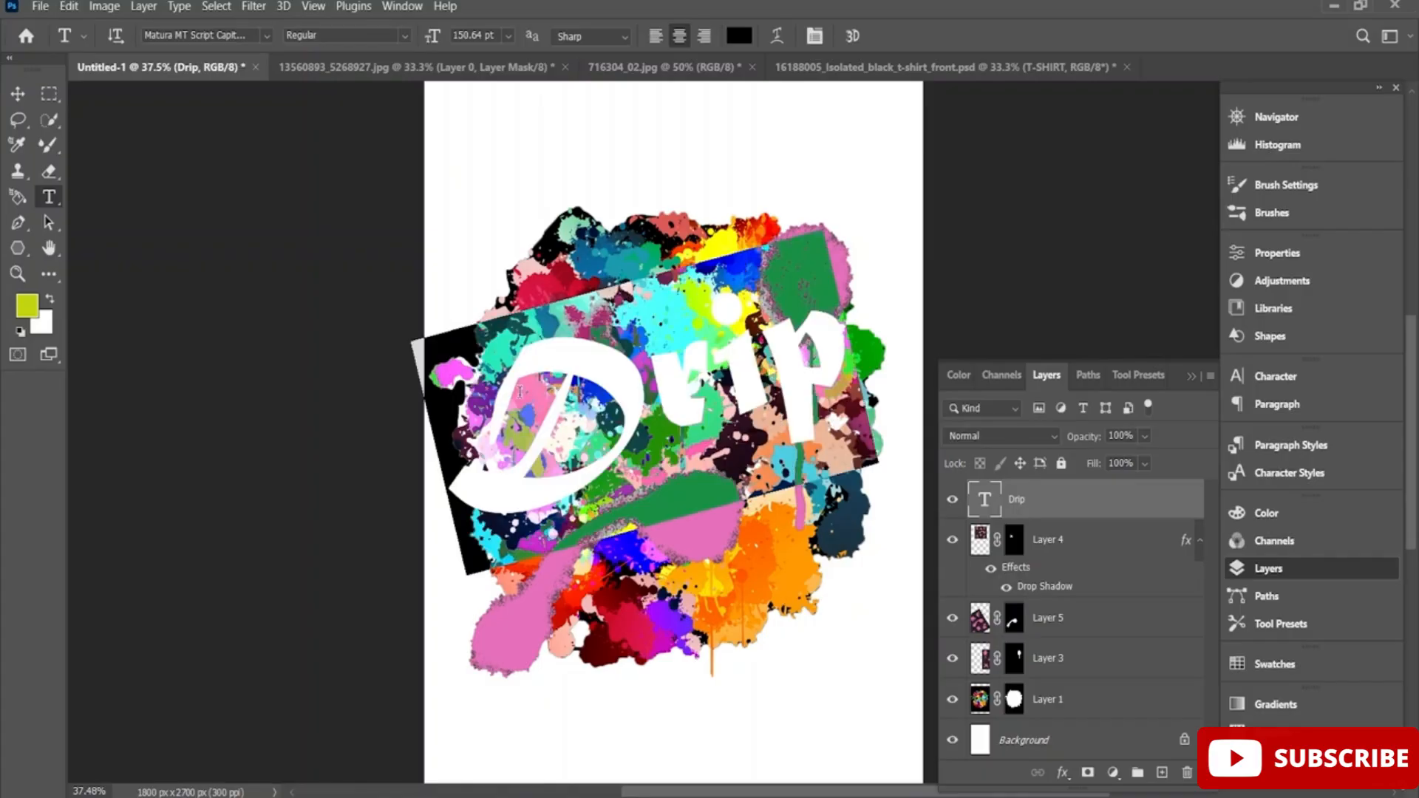
pyautogui.click(740, 35)
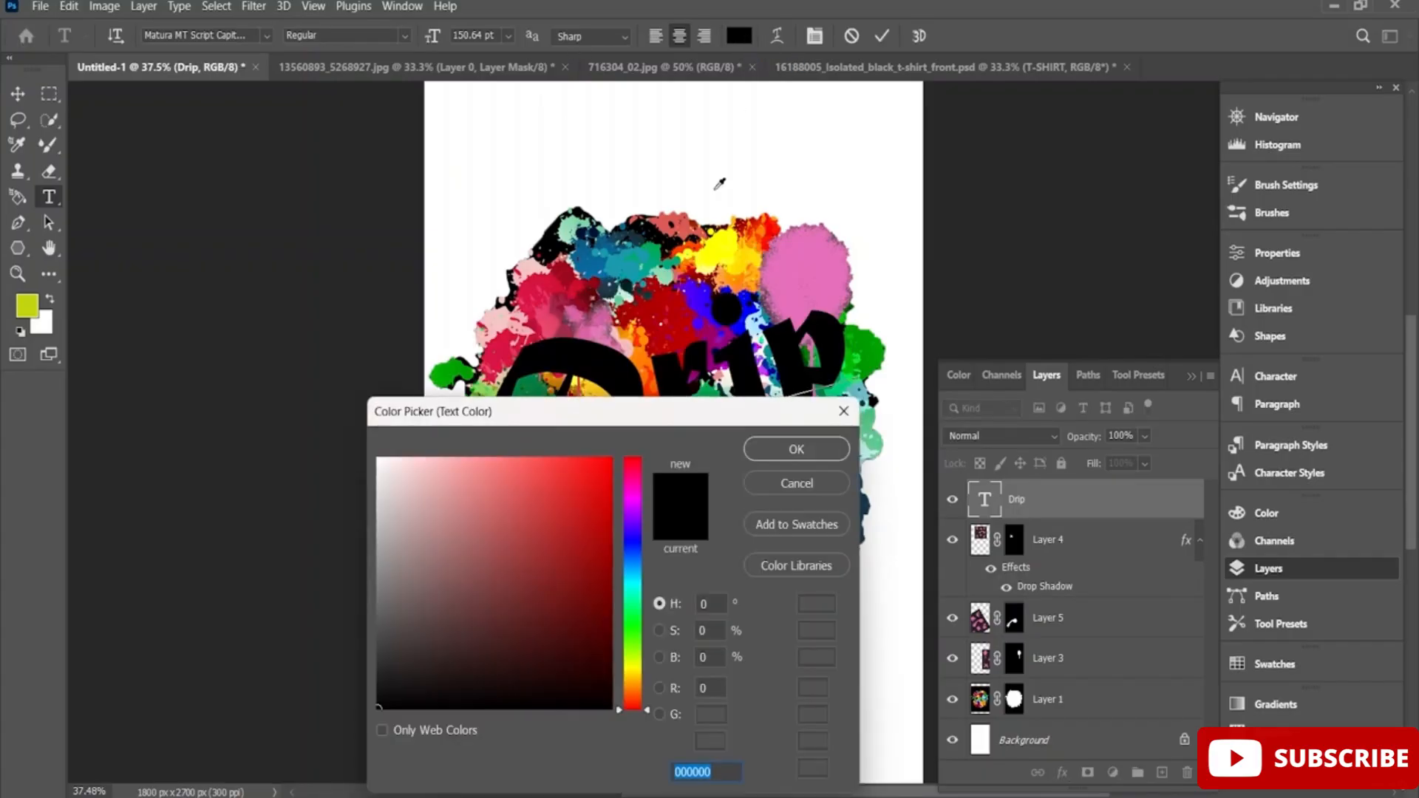
pyautogui.moveTo(566, 533)
pyautogui.mouseDown()
pyautogui.moveTo(574, 586)
pyautogui.moveTo(523, 601)
pyautogui.moveTo(529, 616)
pyautogui.mouseUp()
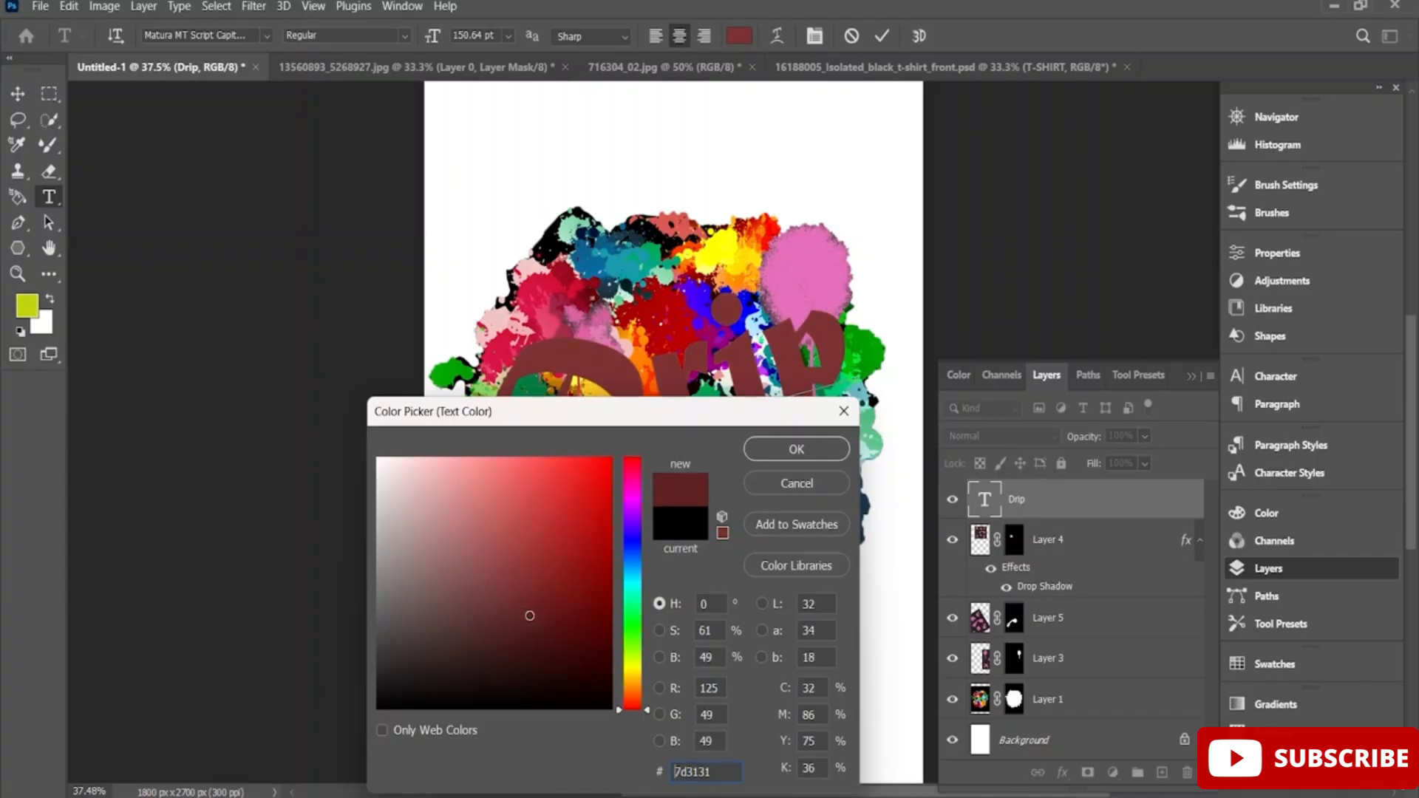
pyautogui.click(803, 453)
pyautogui.click(1068, 510)
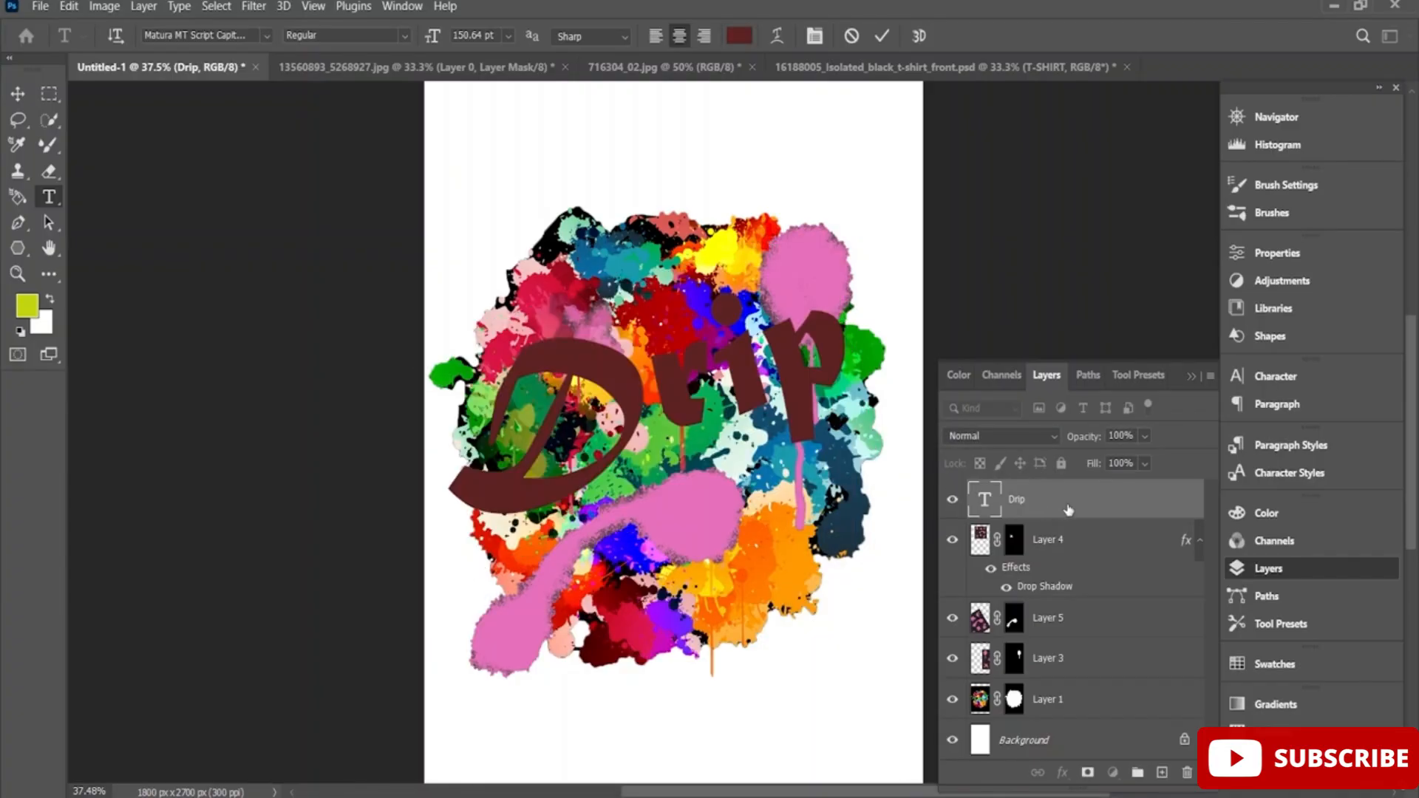
# Add Satin and a 27 px outside Stroke with Normal blend mode to the Drip layer's style.
pyautogui.rightClick(1068, 510)
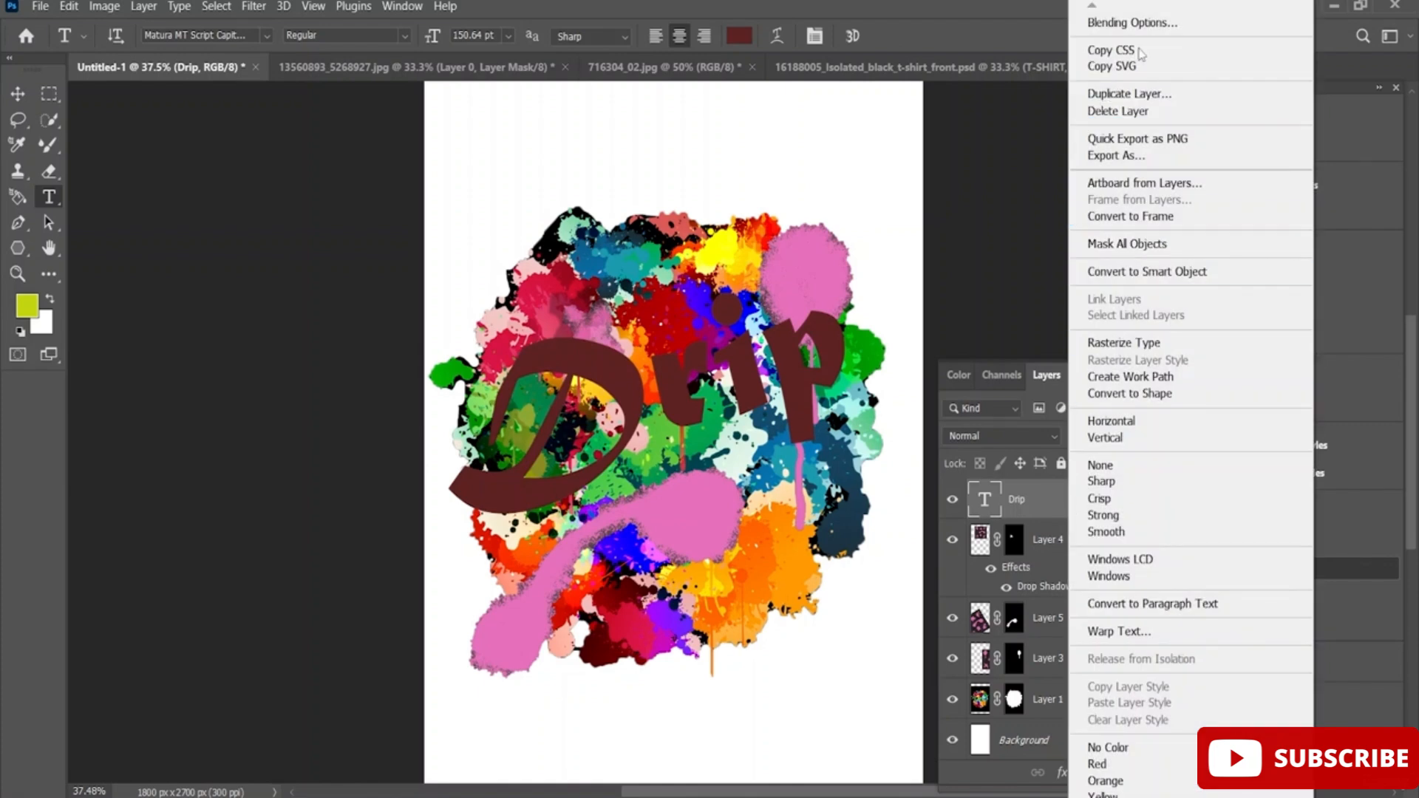
pyautogui.click(1128, 23)
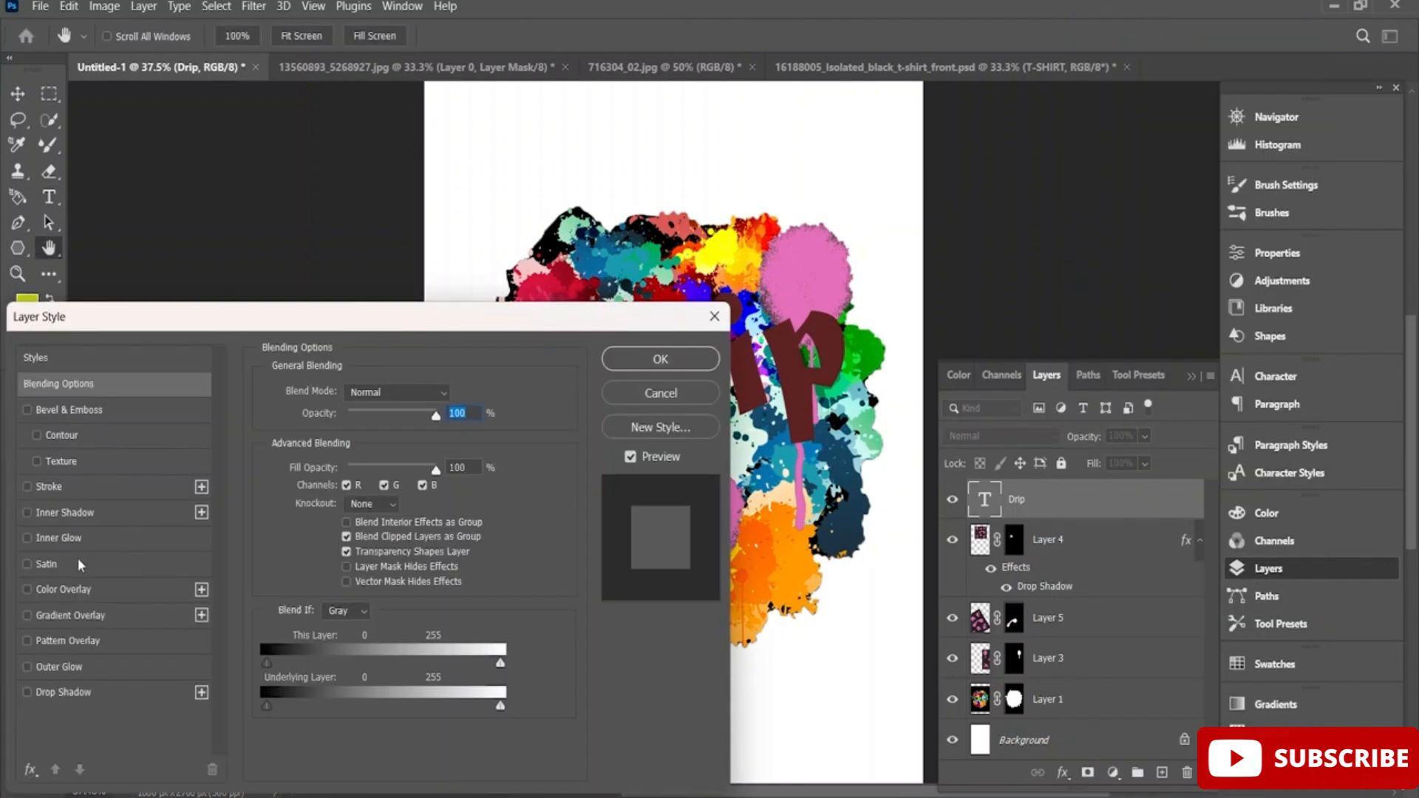
pyautogui.click(78, 557)
pyautogui.click(109, 485)
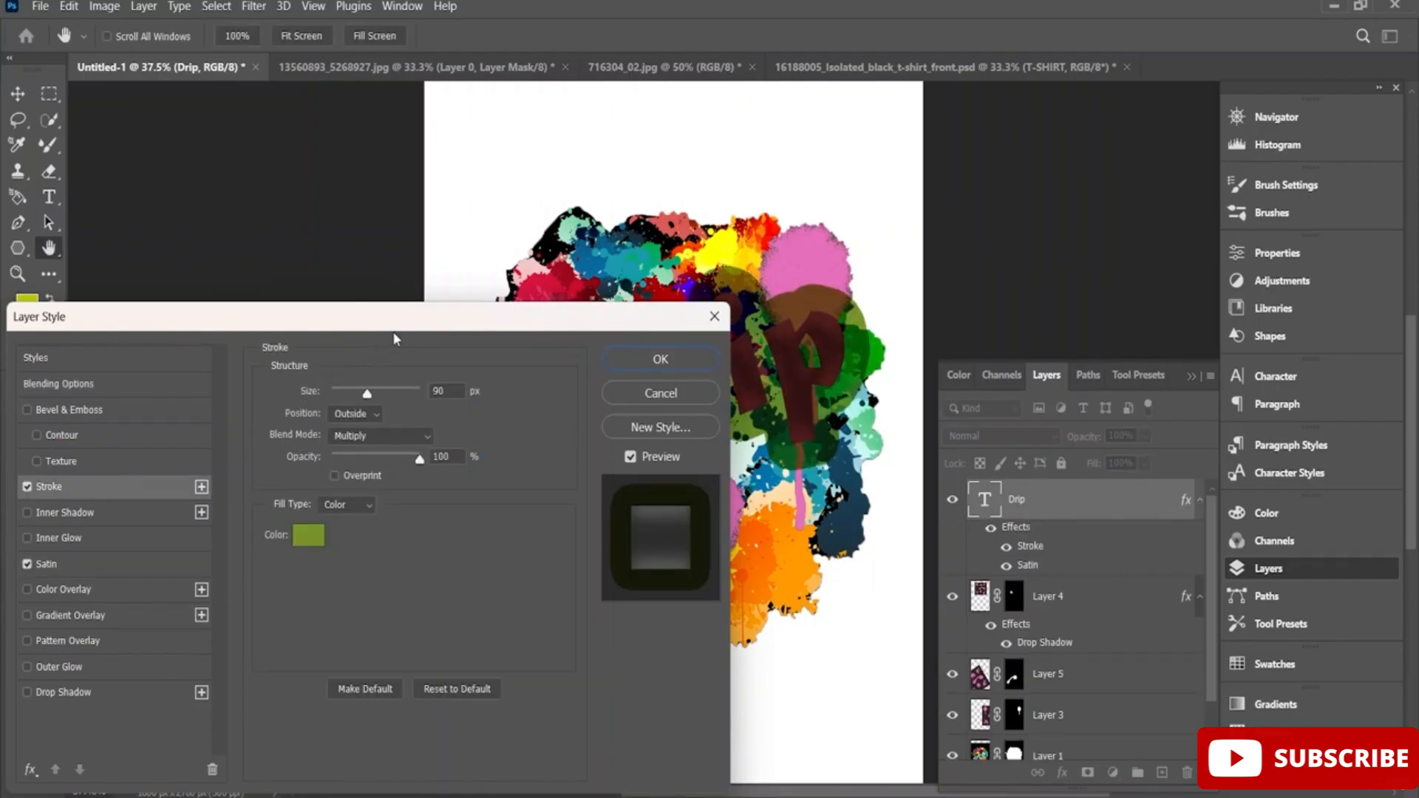
pyautogui.moveTo(464, 332); pyautogui.dragTo(377, 403)
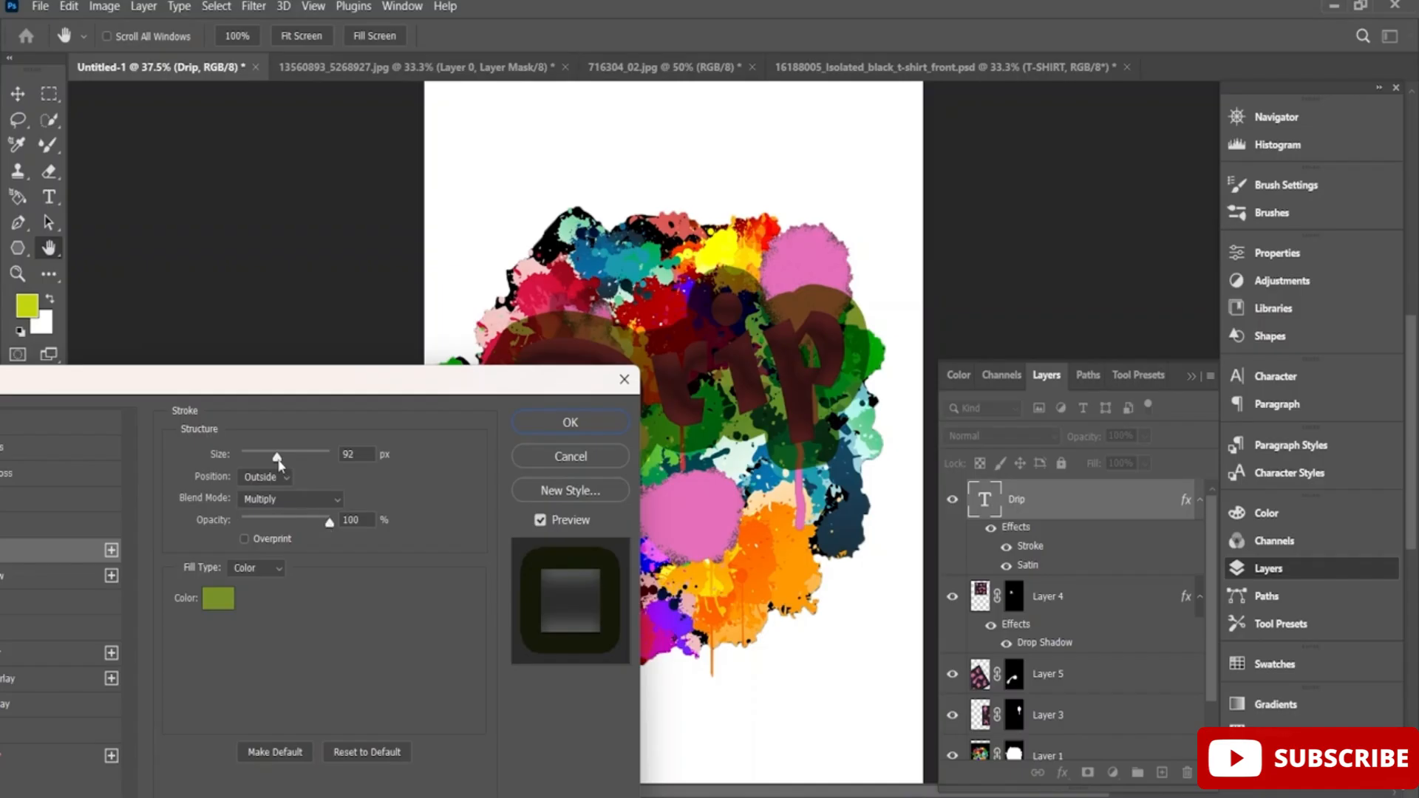
pyautogui.moveTo(279, 464); pyautogui.dragTo(258, 465)
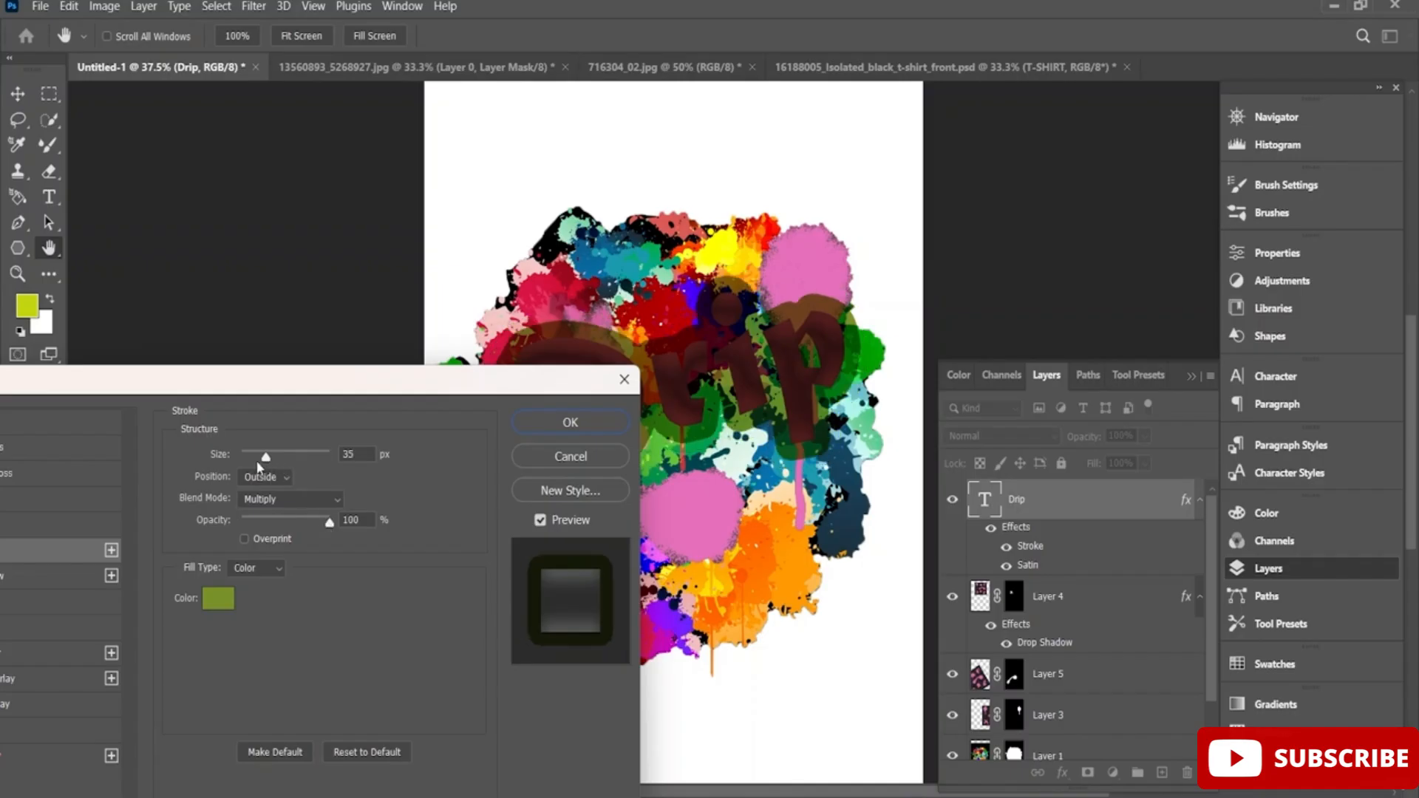
pyautogui.click(301, 497)
pyautogui.click(313, 318)
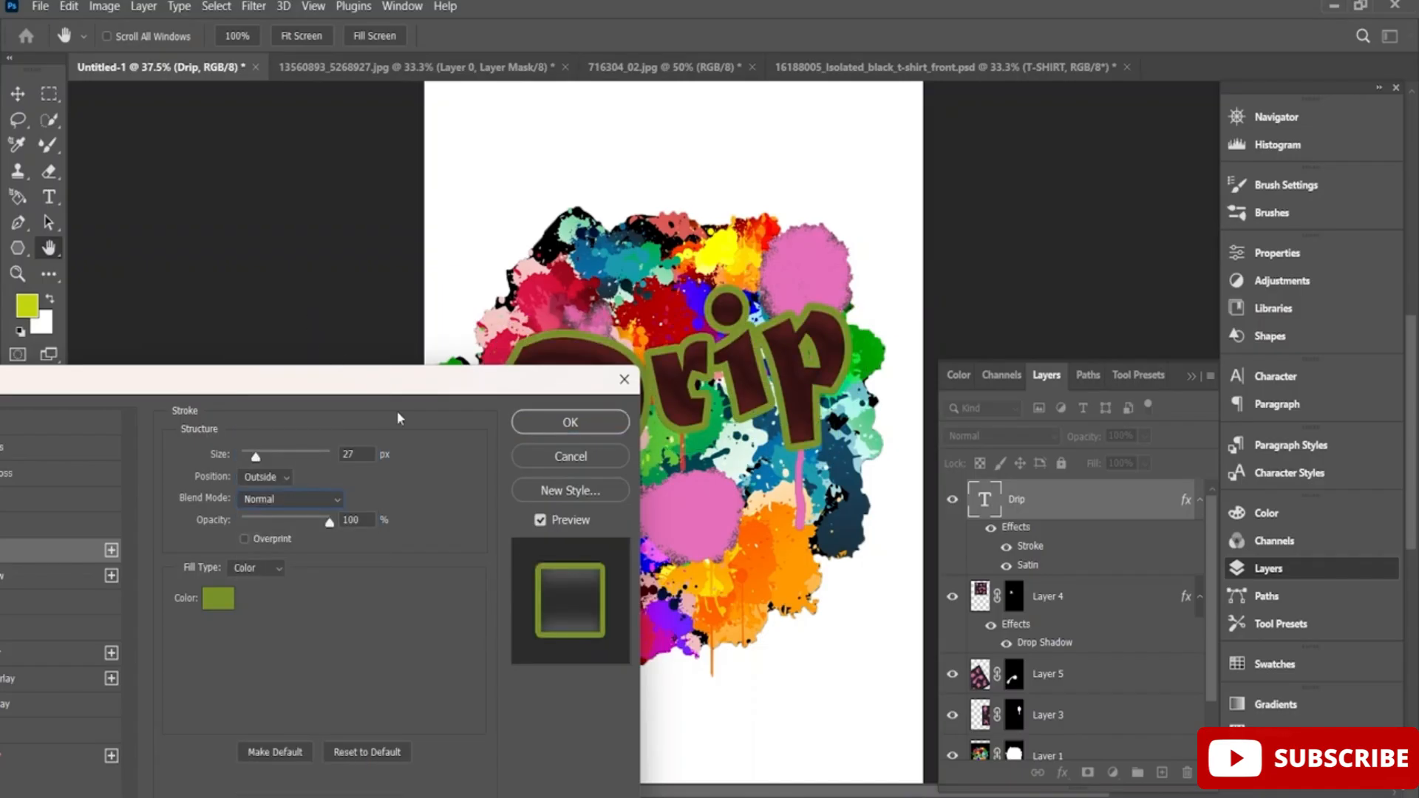
# Set the Drip stroke's color to a medium red (H 0, S 64%, B 77%) and its opacity to 81%.
pyautogui.click(218, 601)
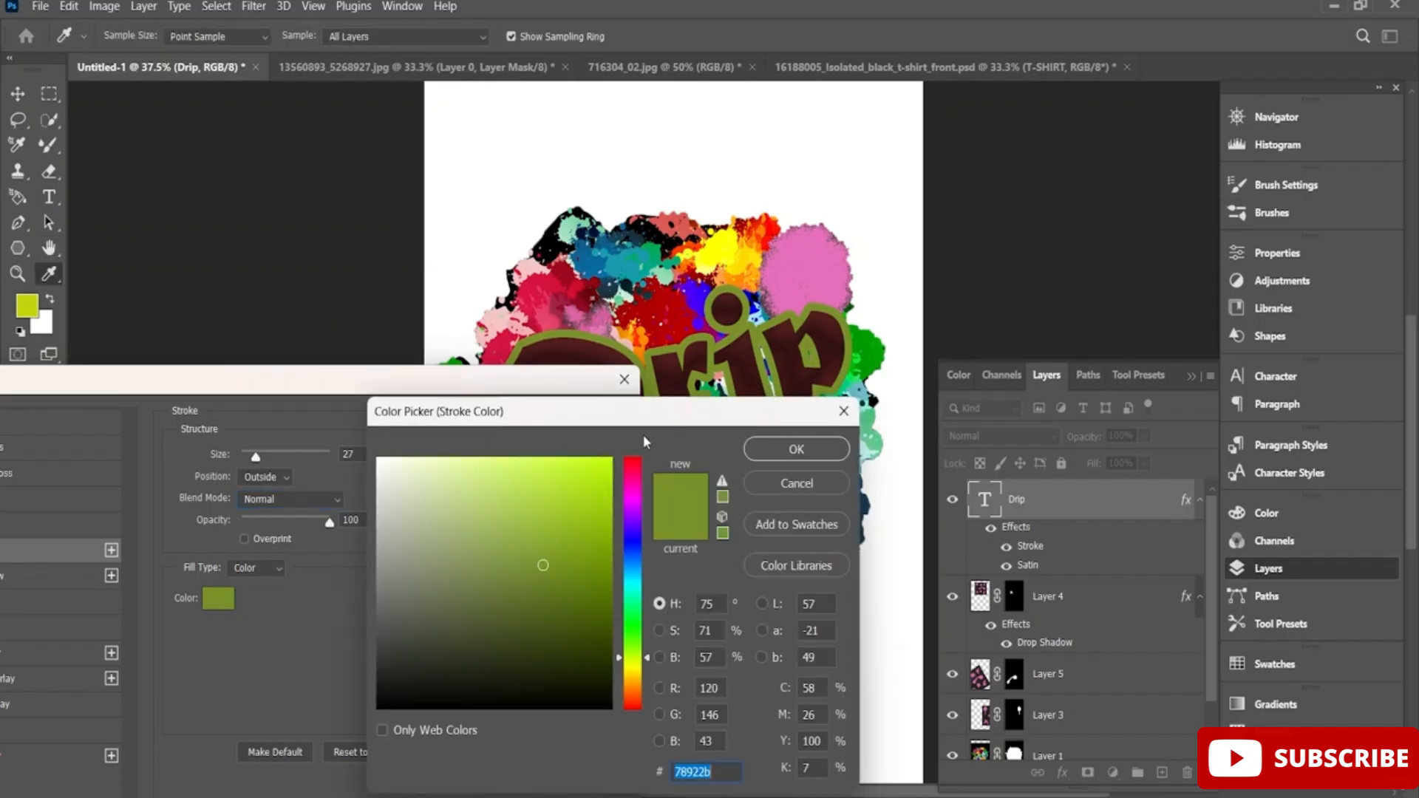
pyautogui.moveTo(521, 568); pyautogui.dragTo(522, 540)
pyautogui.moveTo(369, 612)
pyautogui.mouseDown()
pyautogui.moveTo(380, 692)
pyautogui.moveTo(363, 710)
pyautogui.moveTo(336, 649)
pyautogui.moveTo(363, 592)
pyautogui.moveTo(371, 606)
pyautogui.moveTo(393, 589)
pyautogui.moveTo(380, 594)
pyautogui.moveTo(416, 598)
pyautogui.mouseUp()
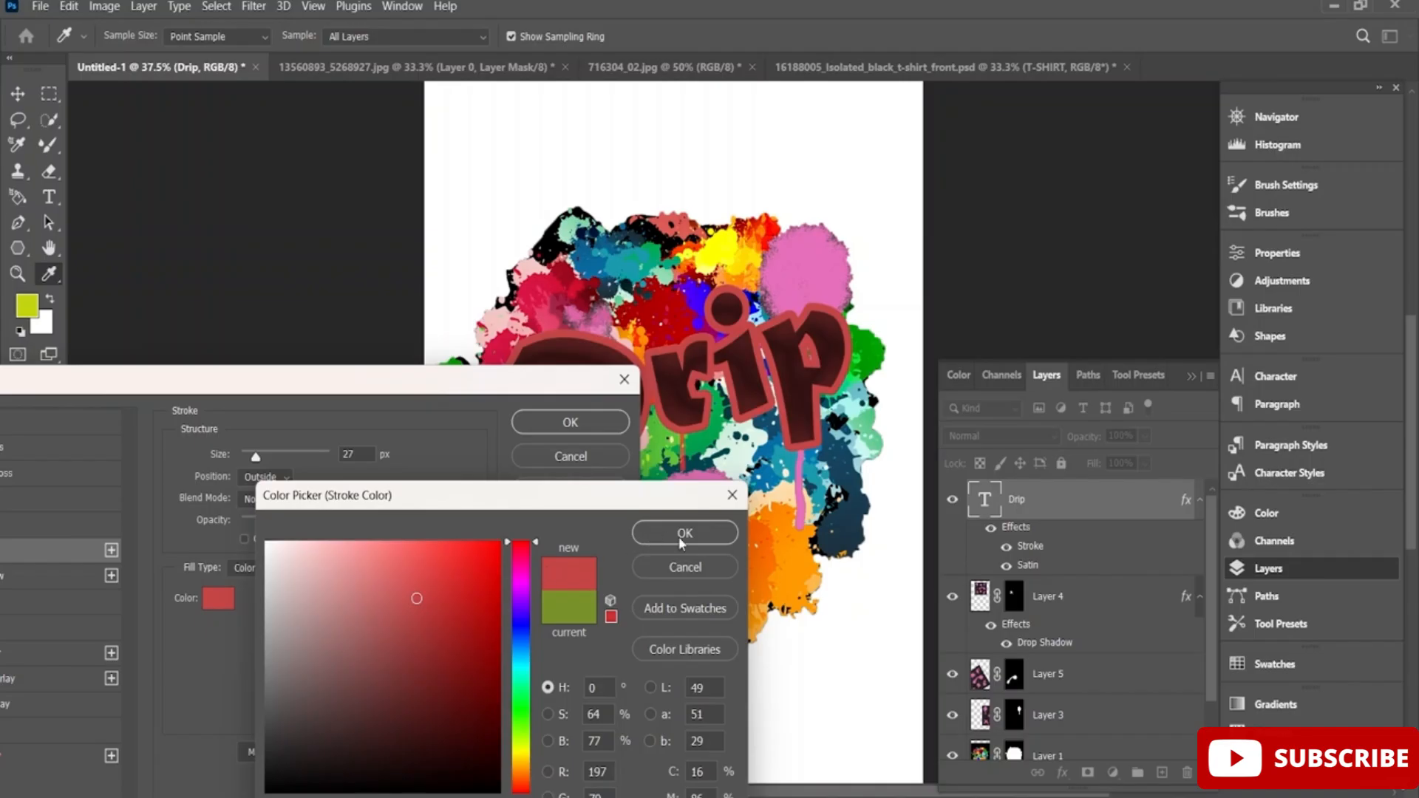
pyautogui.click(721, 544)
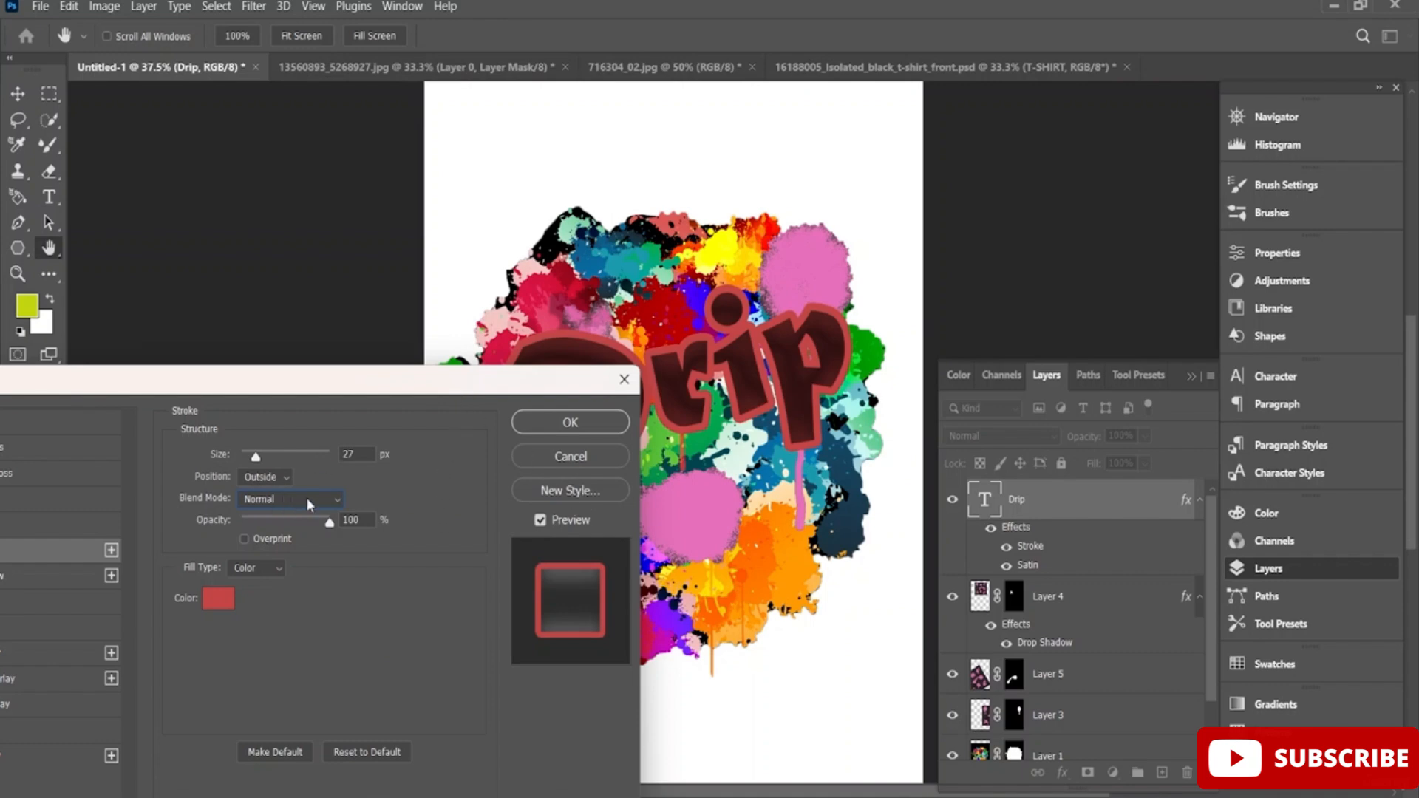
pyautogui.moveTo(307, 524); pyautogui.dragTo(313, 523)
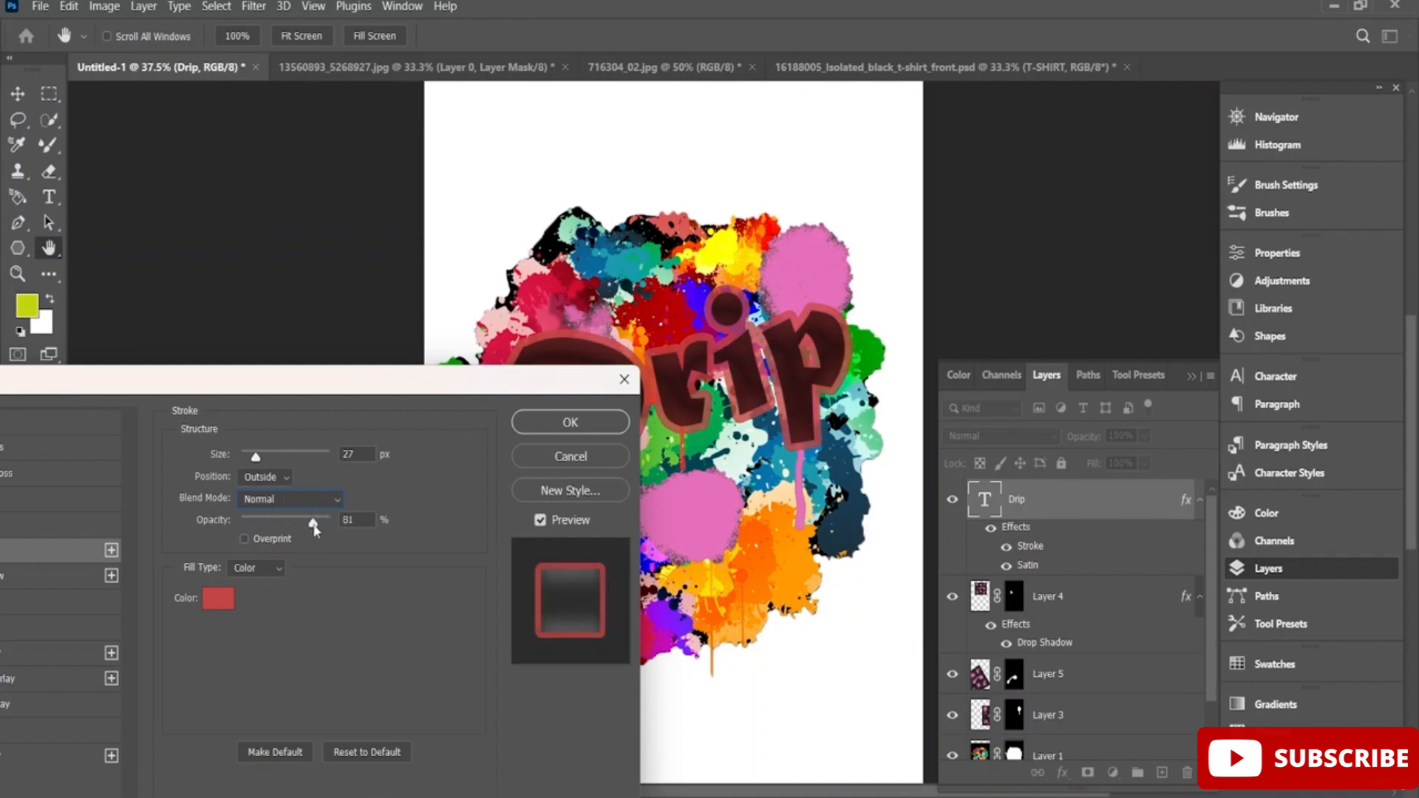
pyautogui.moveTo(370, 387); pyautogui.dragTo(624, 377)
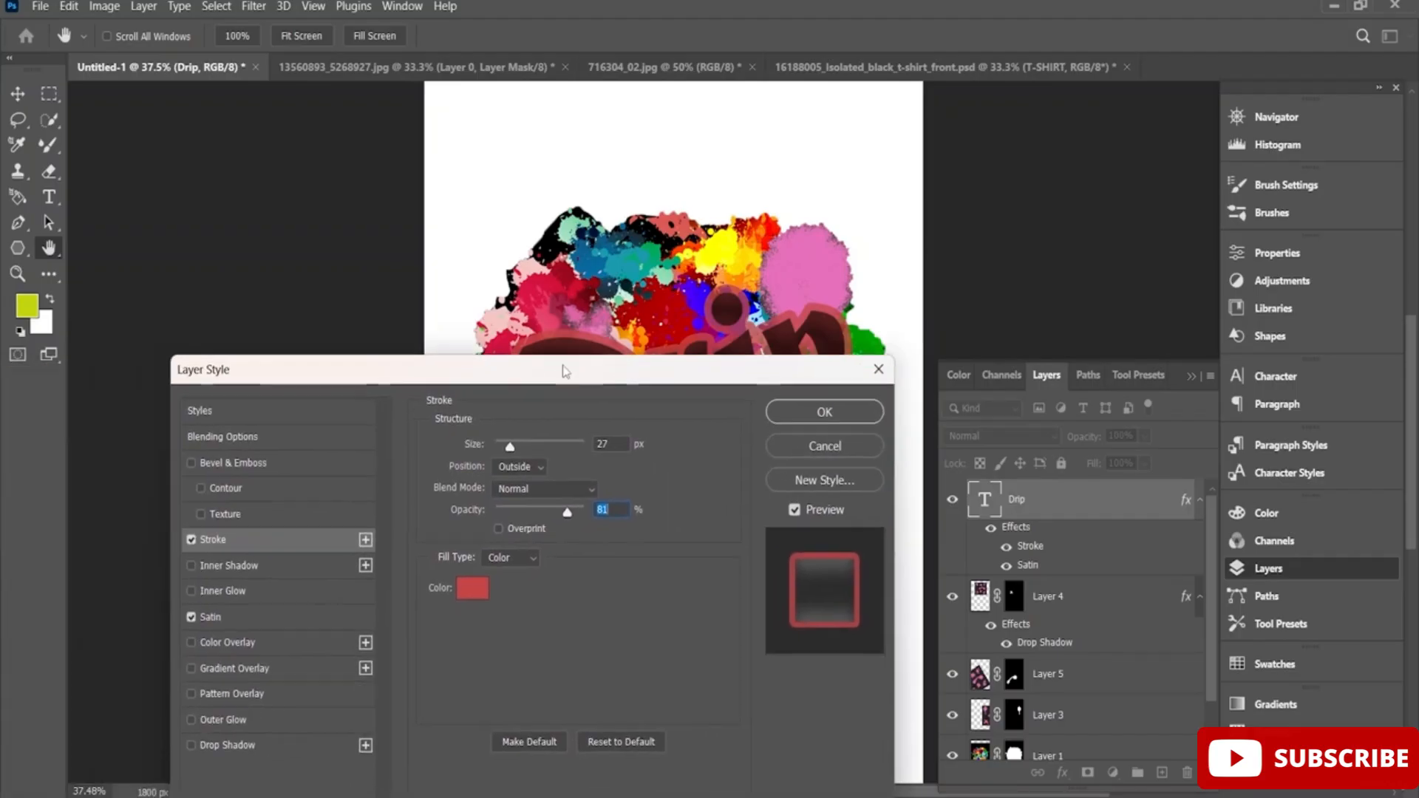
pyautogui.click(213, 416)
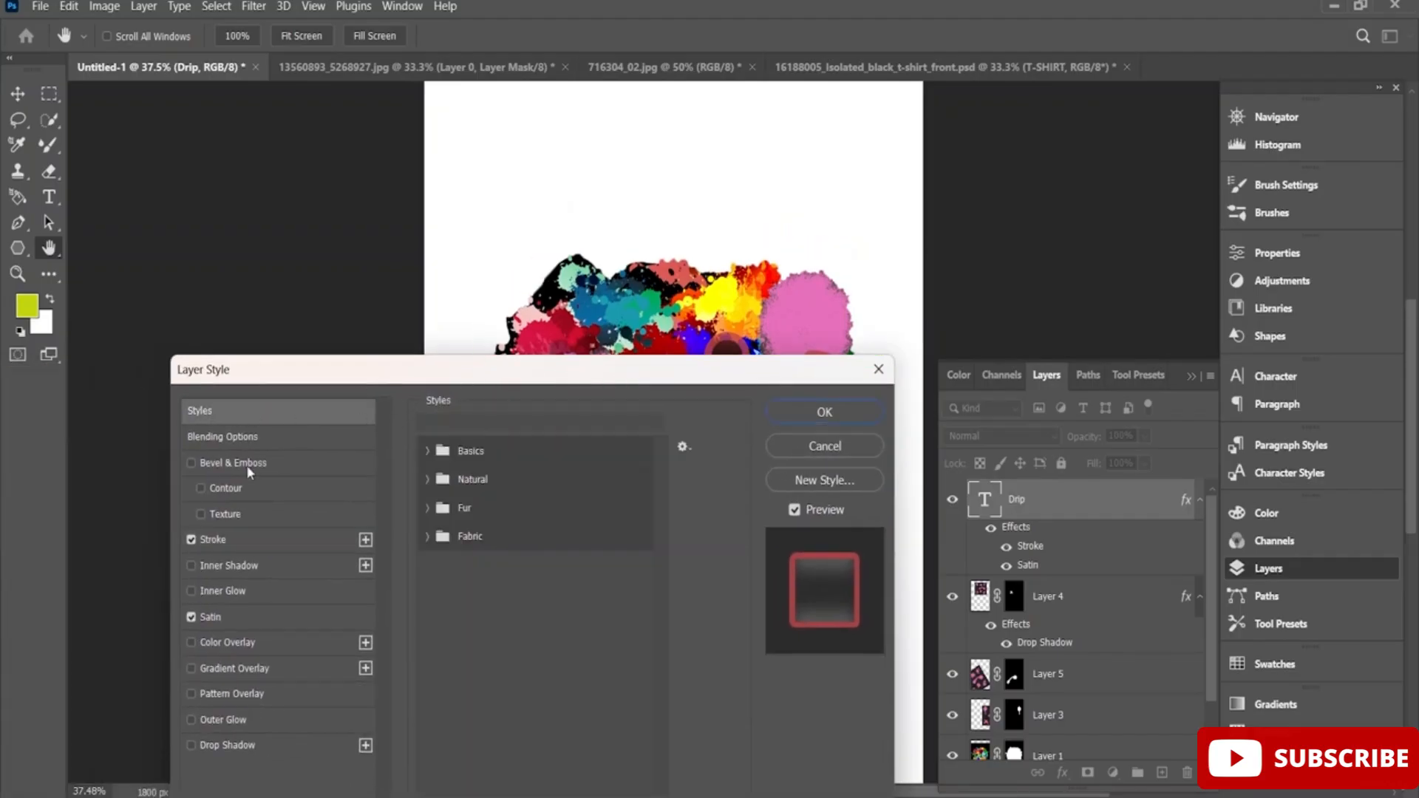
pyautogui.click(263, 435)
pyautogui.moveTo(395, 389); pyautogui.dragTo(351, 281)
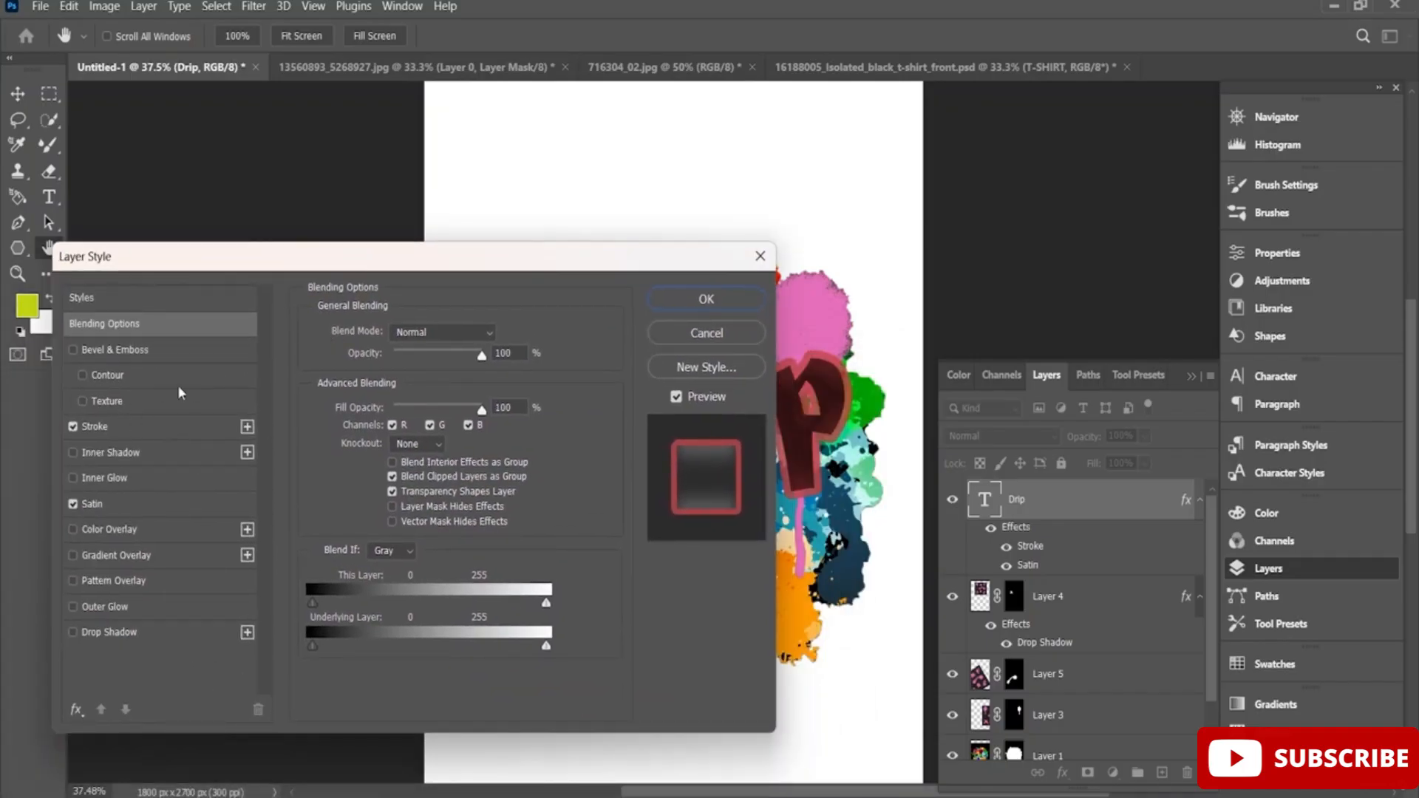
pyautogui.moveTo(479, 409); pyautogui.dragTo(516, 411)
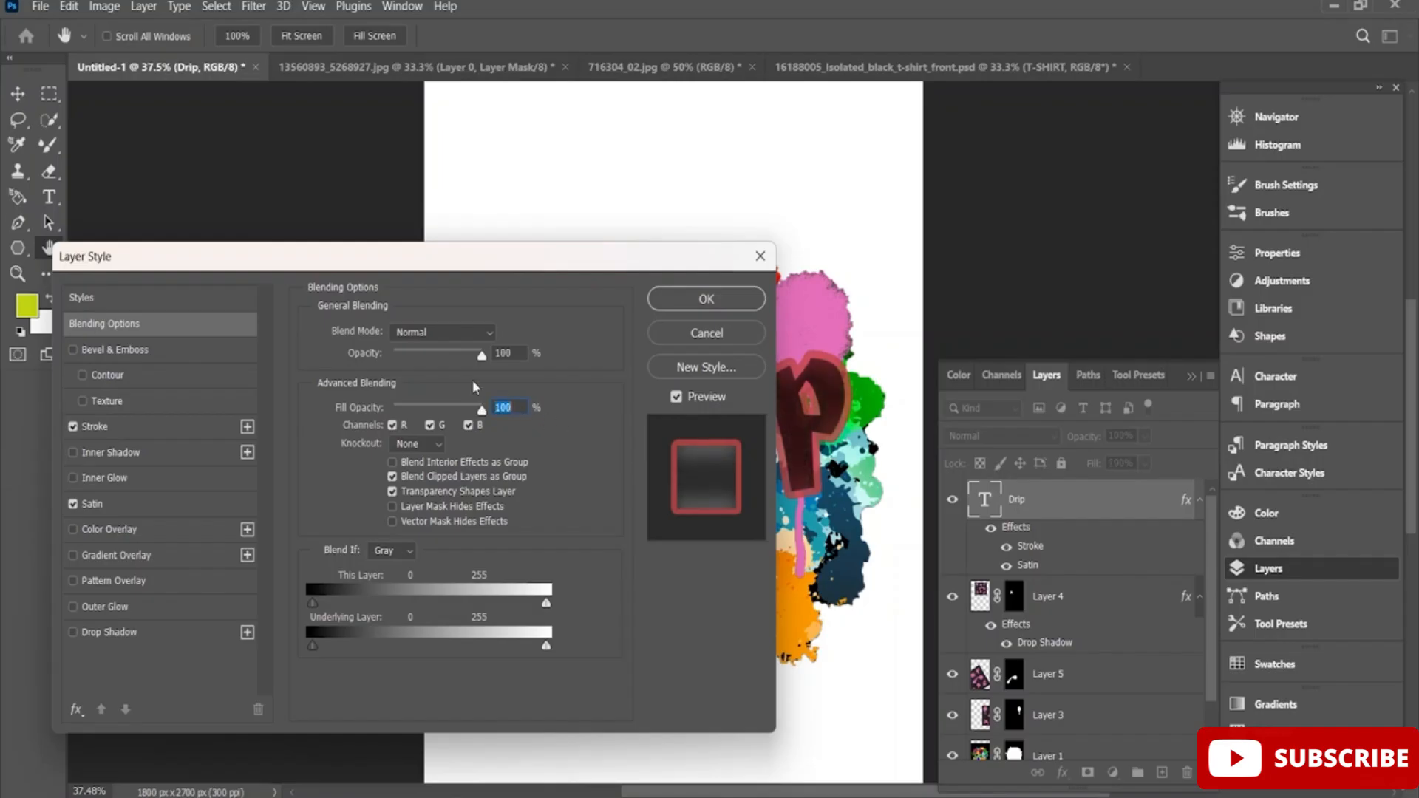
# Try a Pattern Overlay on the Drip text and turn it off again.
pyautogui.click(135, 584)
pyautogui.moveTo(514, 275); pyautogui.dragTo(626, 364)
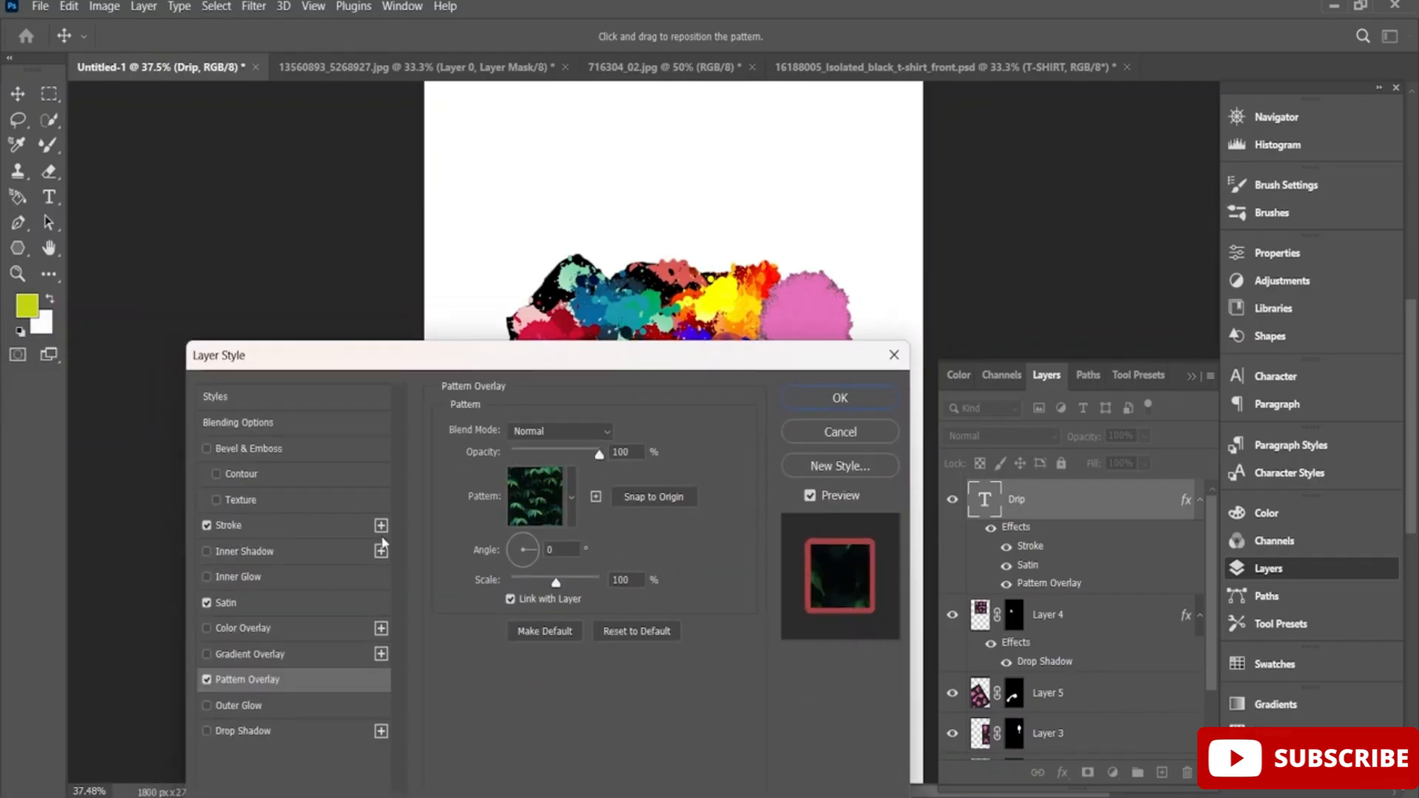
pyautogui.click(205, 683)
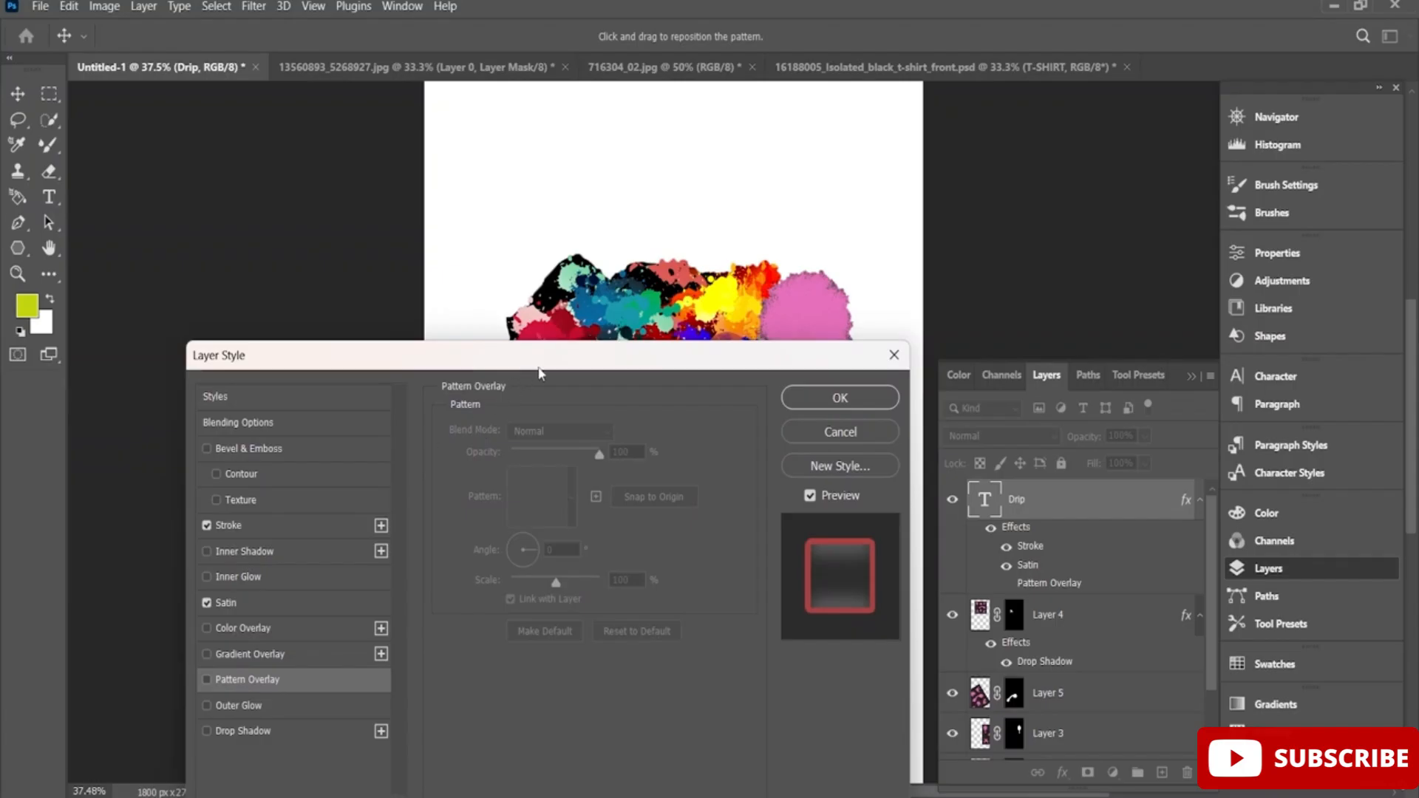
# Add a Drop Shadow with a distance of 45 px to the Drip text and apply the layer style.
pyautogui.moveTo(540, 373); pyautogui.dragTo(440, 383)
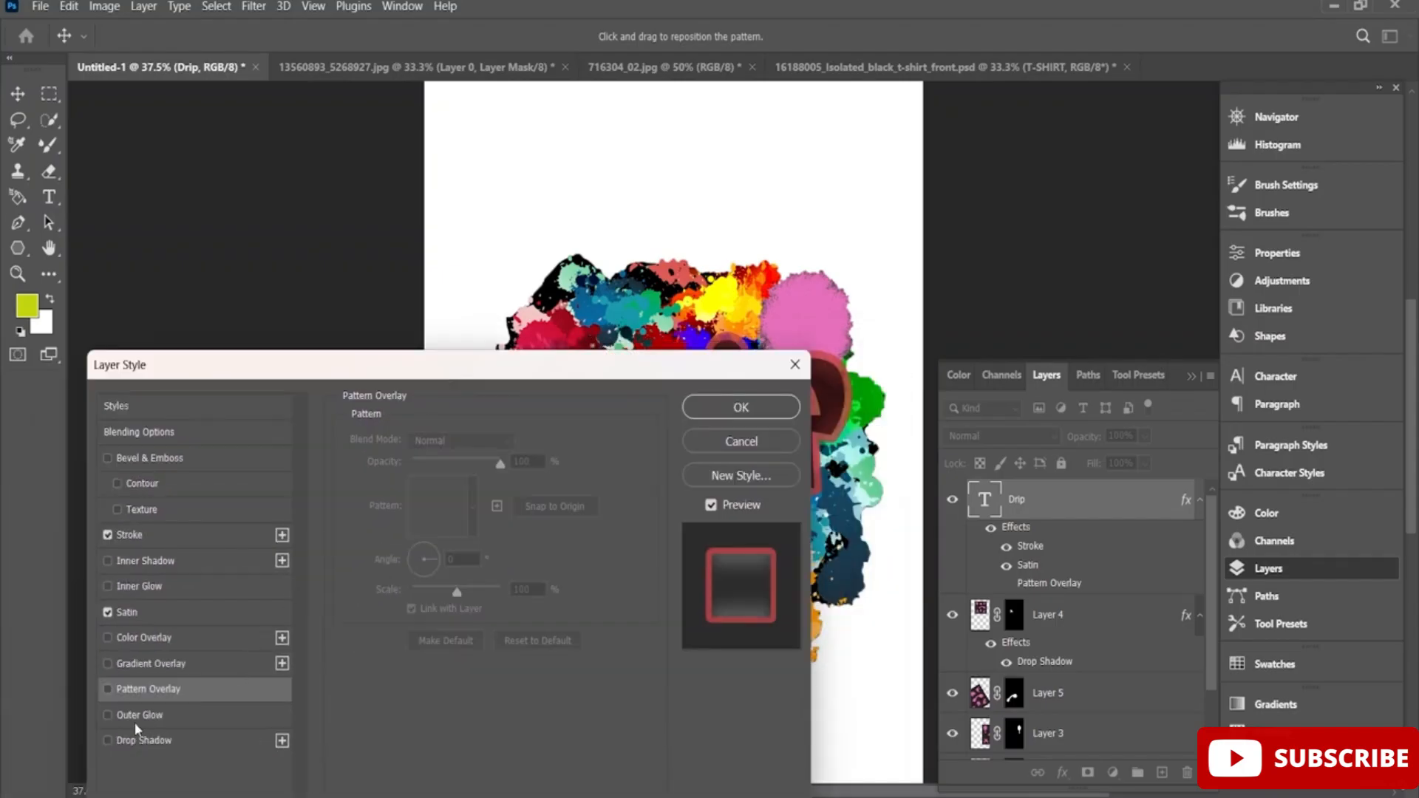
pyautogui.click(120, 740)
pyautogui.moveTo(577, 371); pyautogui.dragTo(552, 160)
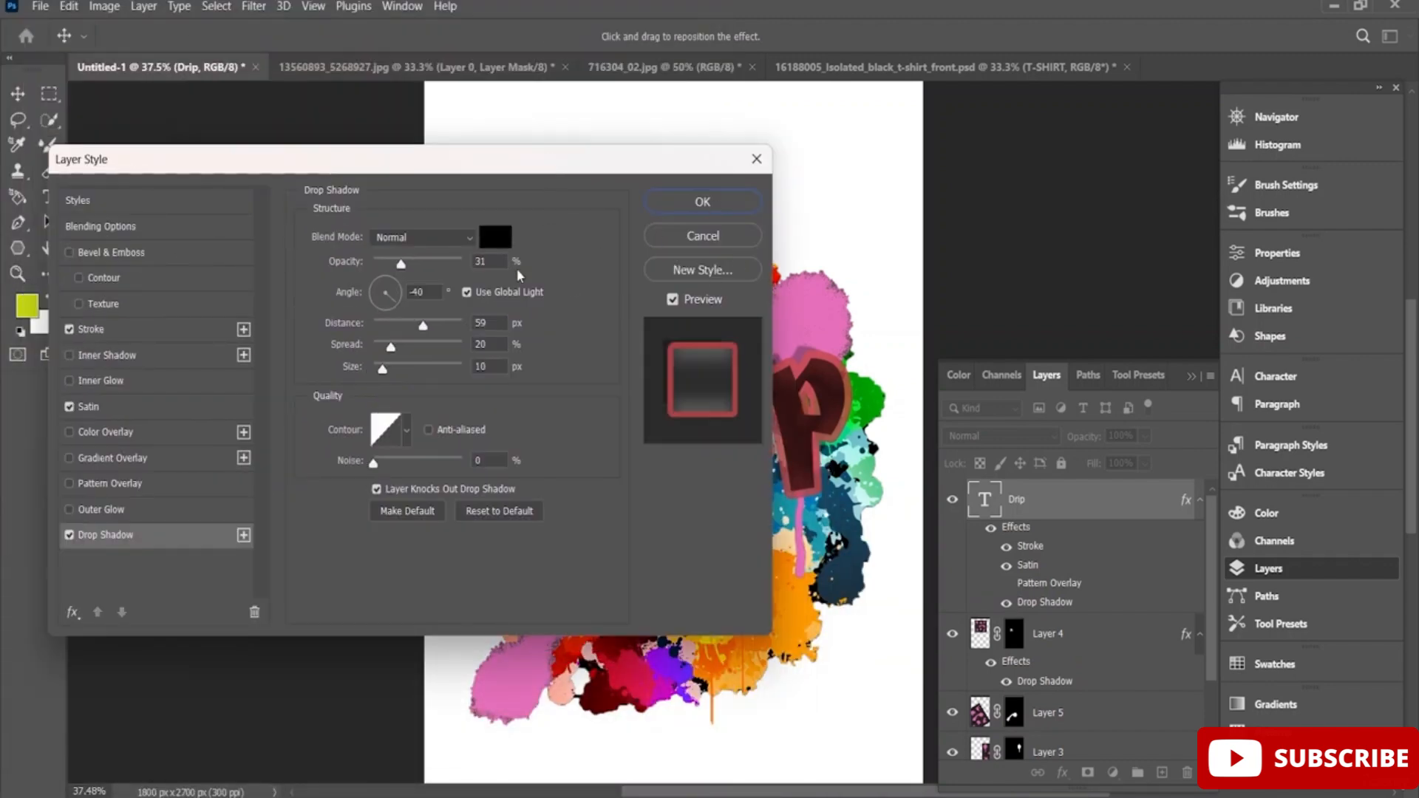
pyautogui.moveTo(596, 161); pyautogui.dragTo(674, 533)
pyautogui.click(515, 699)
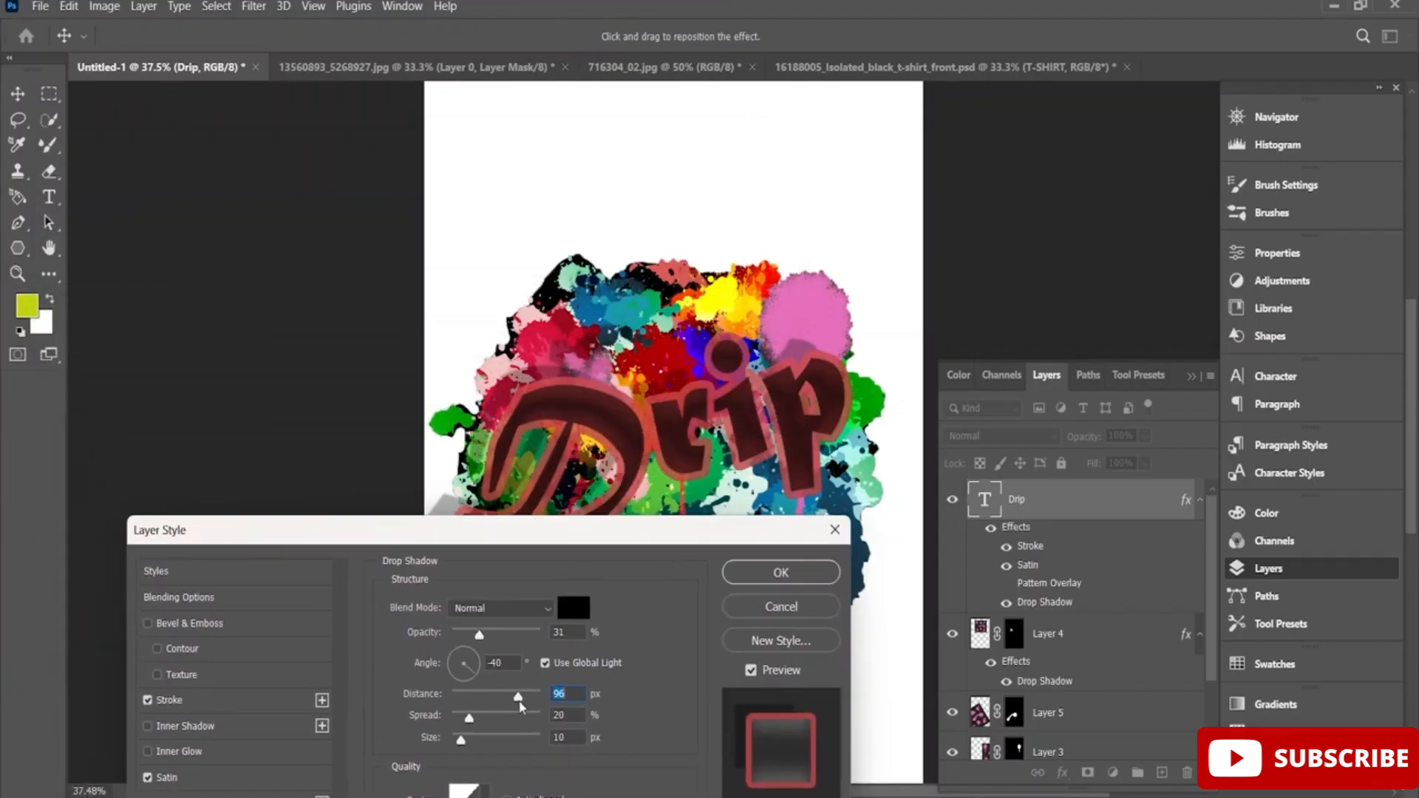
pyautogui.moveTo(518, 698); pyautogui.dragTo(494, 697)
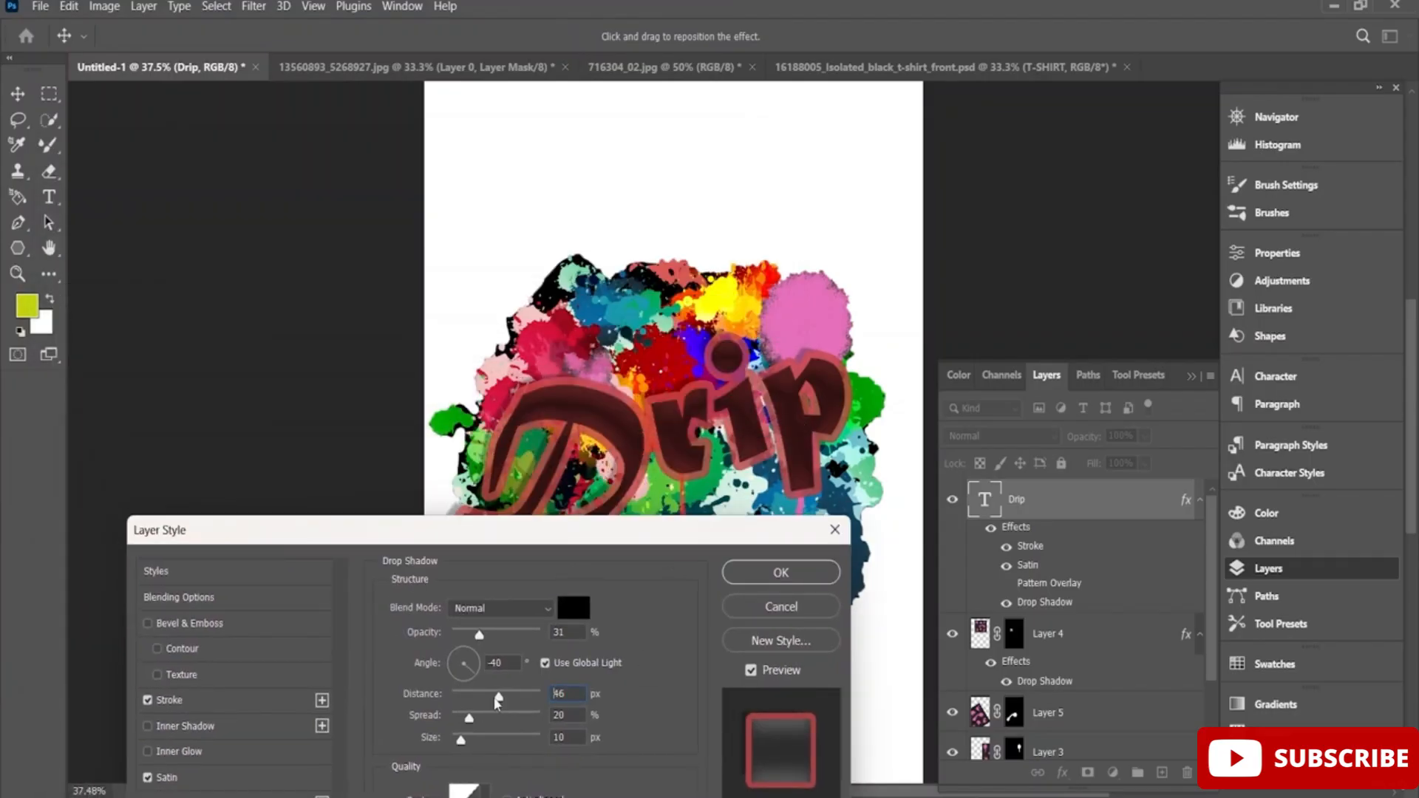
pyautogui.click(800, 575)
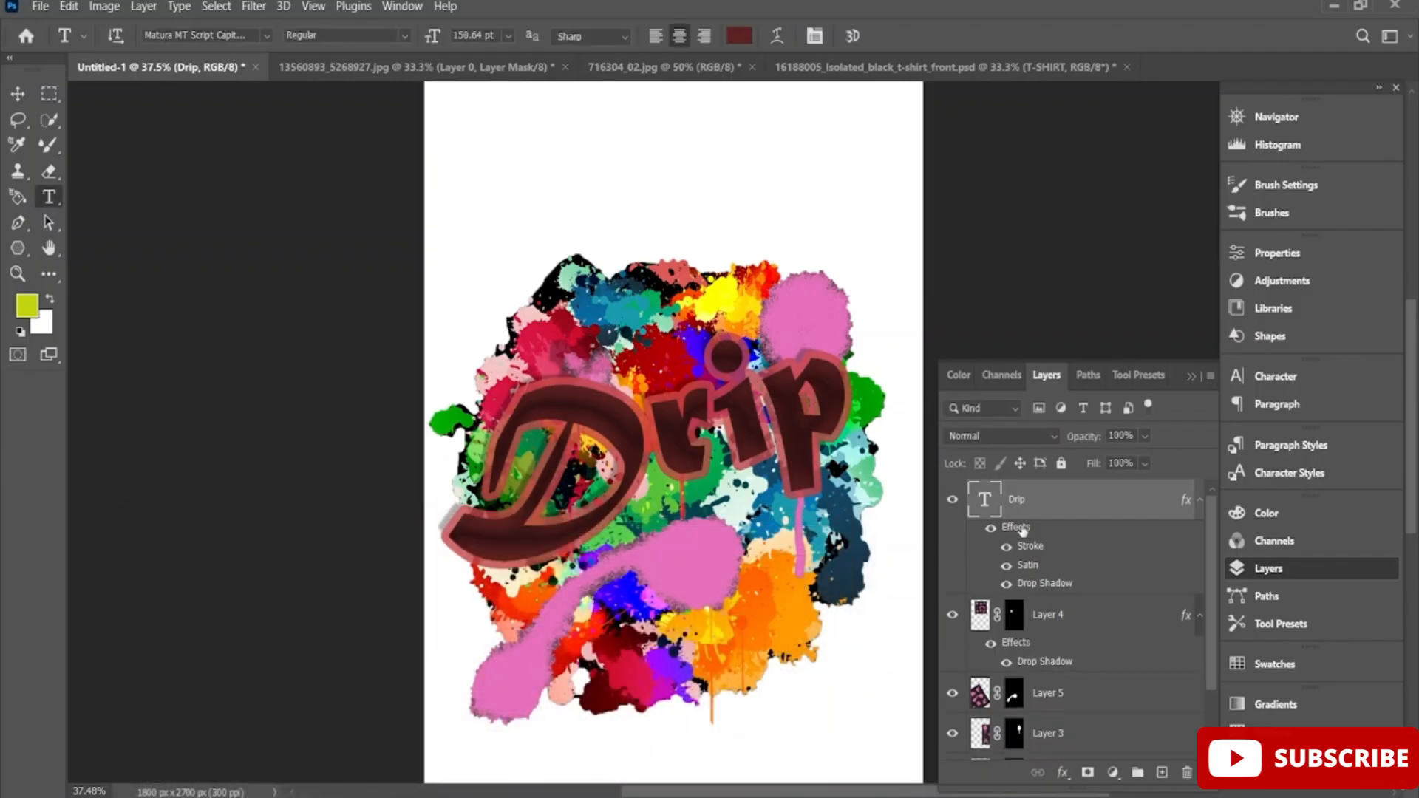
# Reopen the Drip layer's style, change the drop shadow color to near-white, and apply it.
pyautogui.rightClick(1082, 502)
pyautogui.press('Escape')
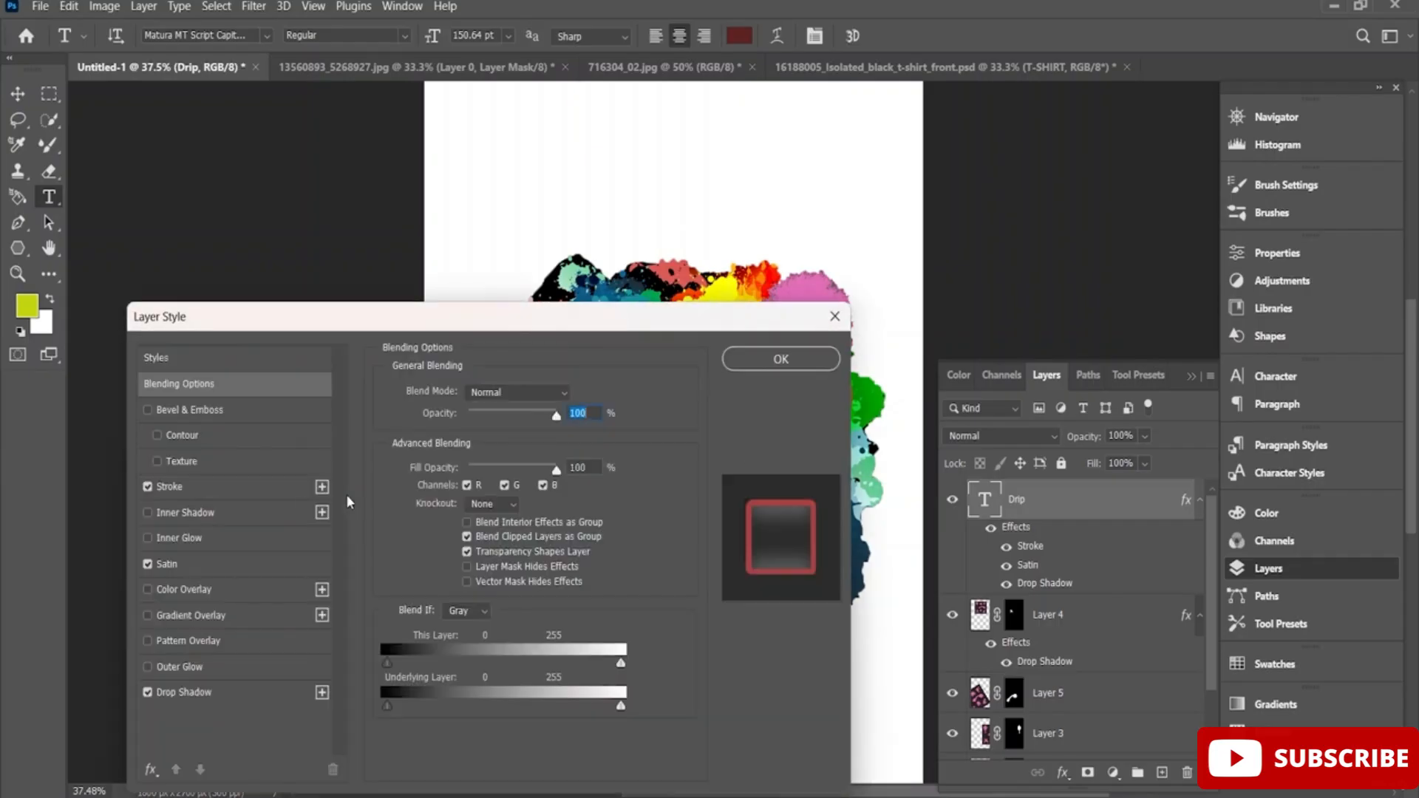
pyautogui.click(191, 692)
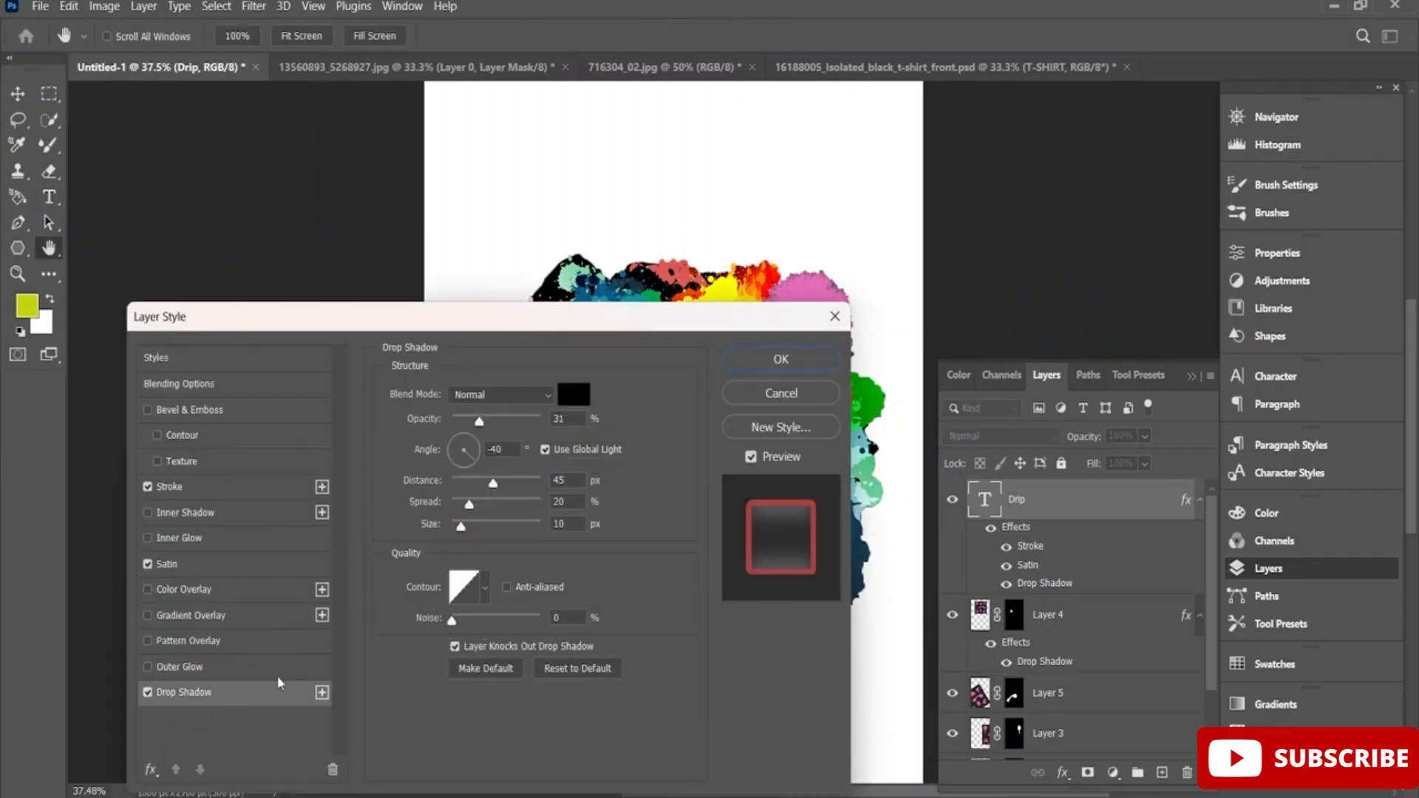
pyautogui.click(585, 399)
pyautogui.click(268, 462)
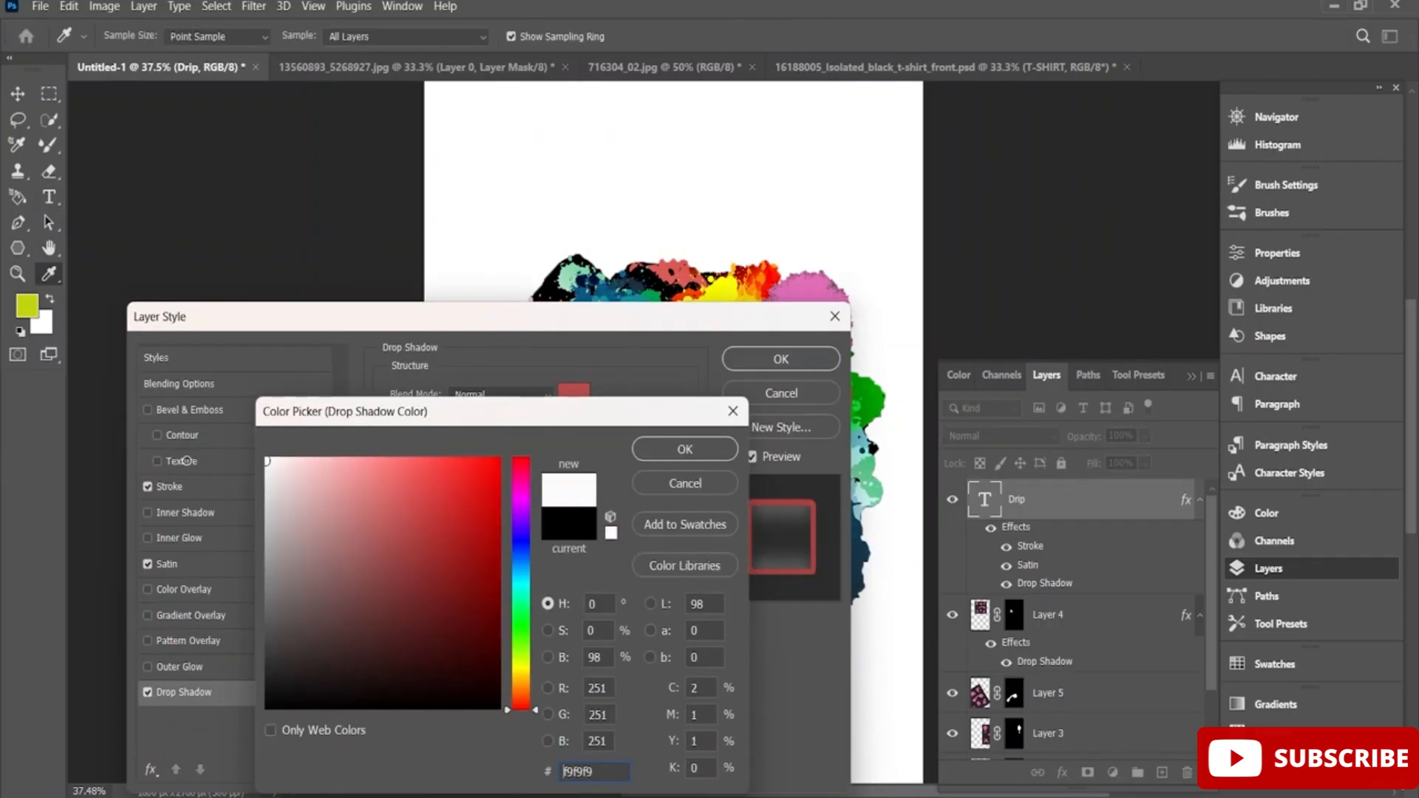
pyautogui.click(710, 449)
pyautogui.moveTo(754, 314); pyautogui.dragTo(409, 496)
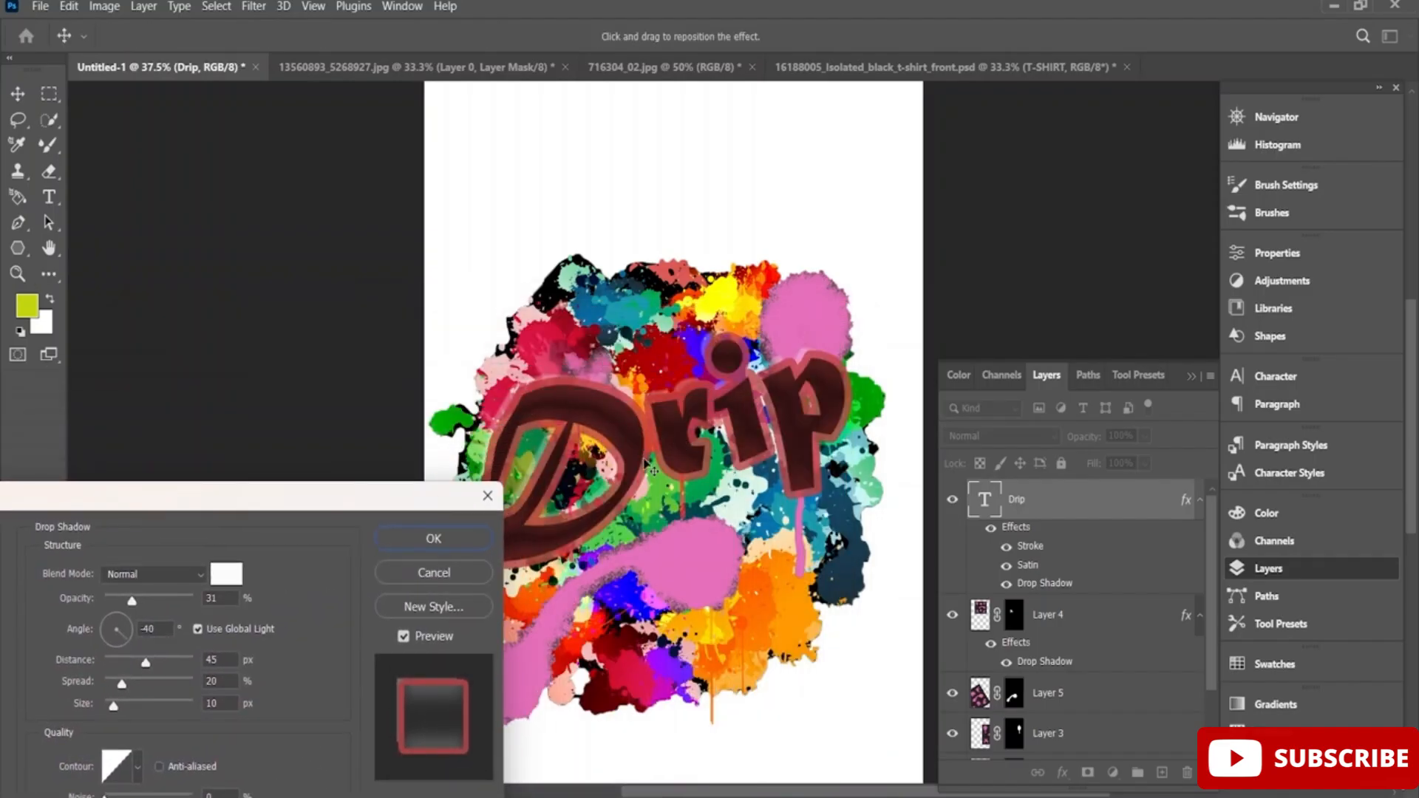
pyautogui.click(434, 538)
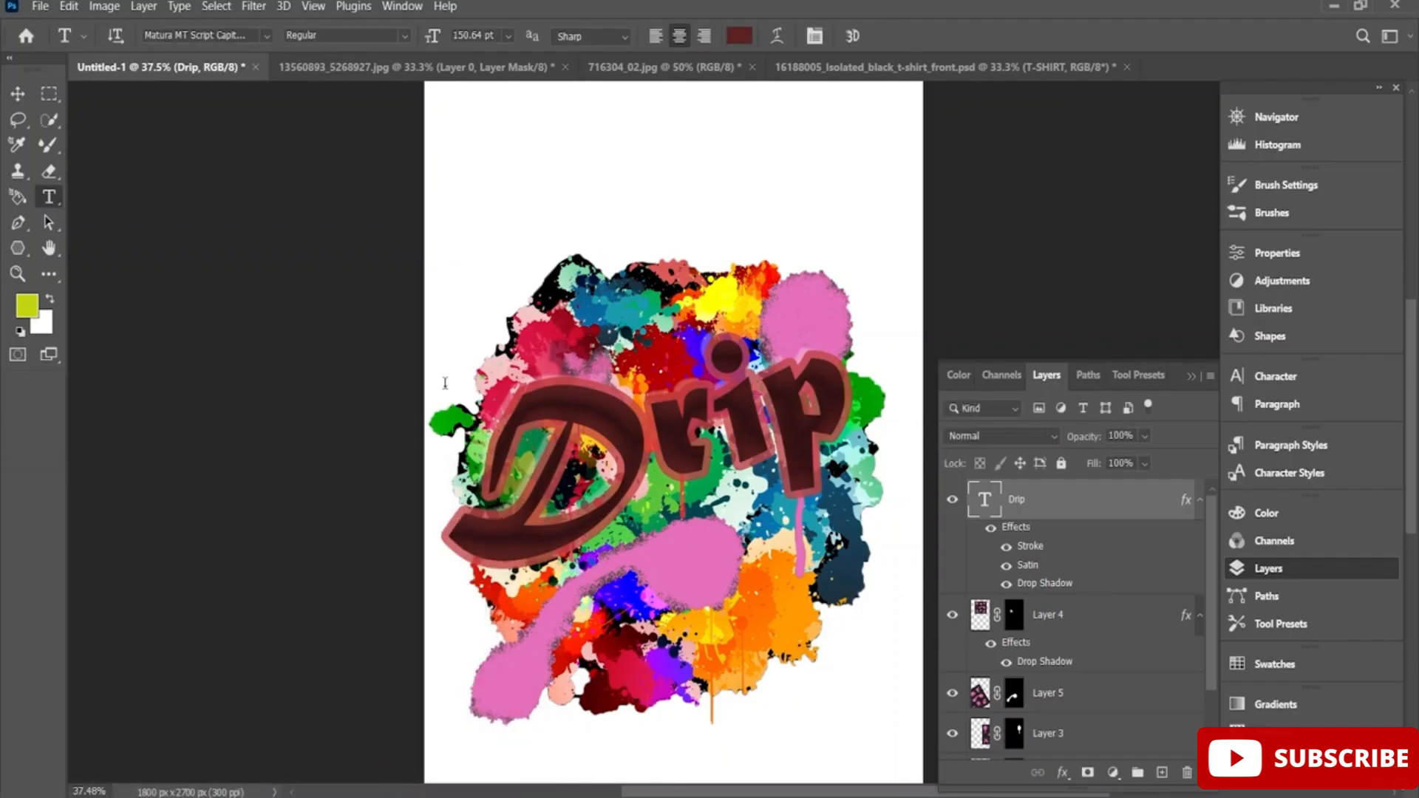
pyautogui.click(575, 594)
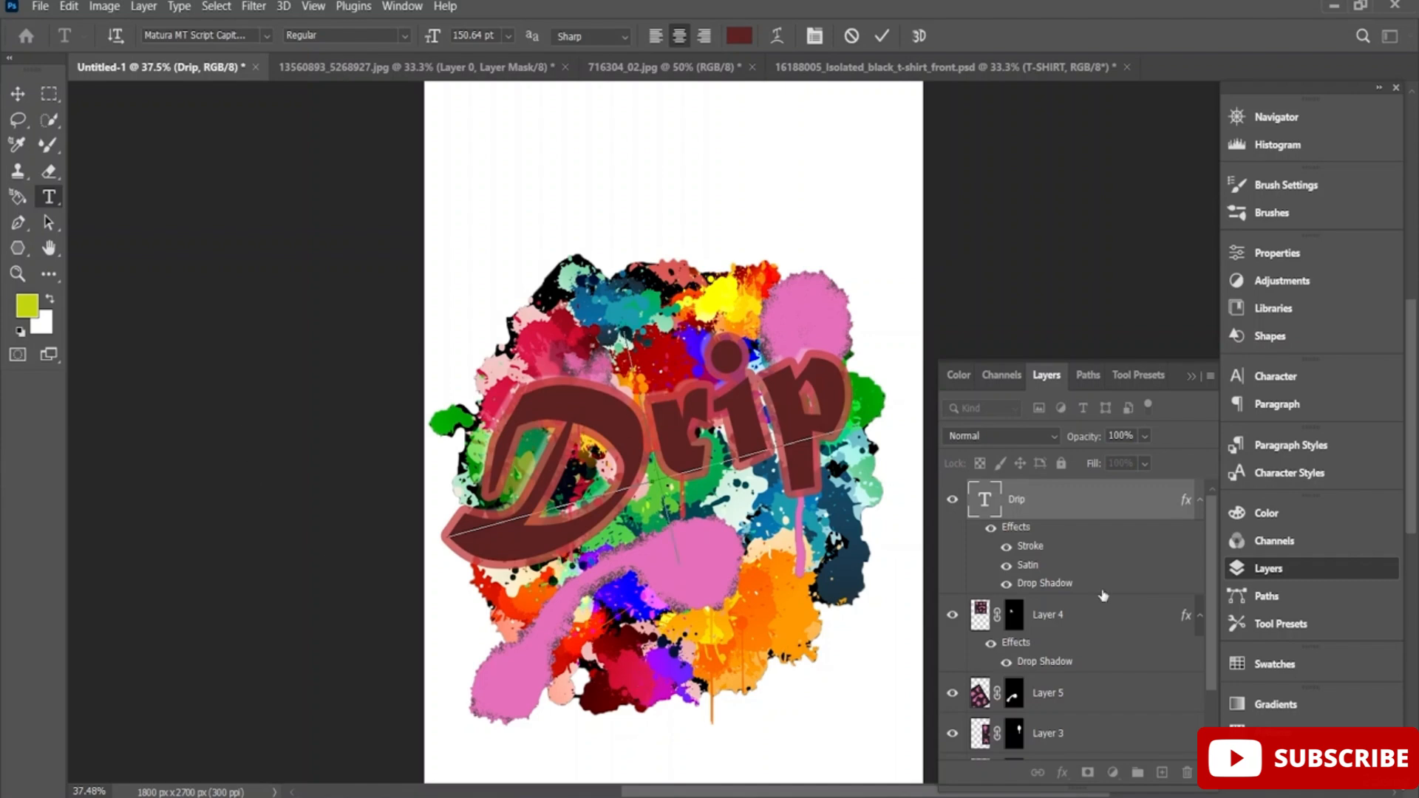
# Commit the Drip text and add a new text layer reading OUT over the lower part of the splatter.
pyautogui.scroll(-2, 1086, 689)
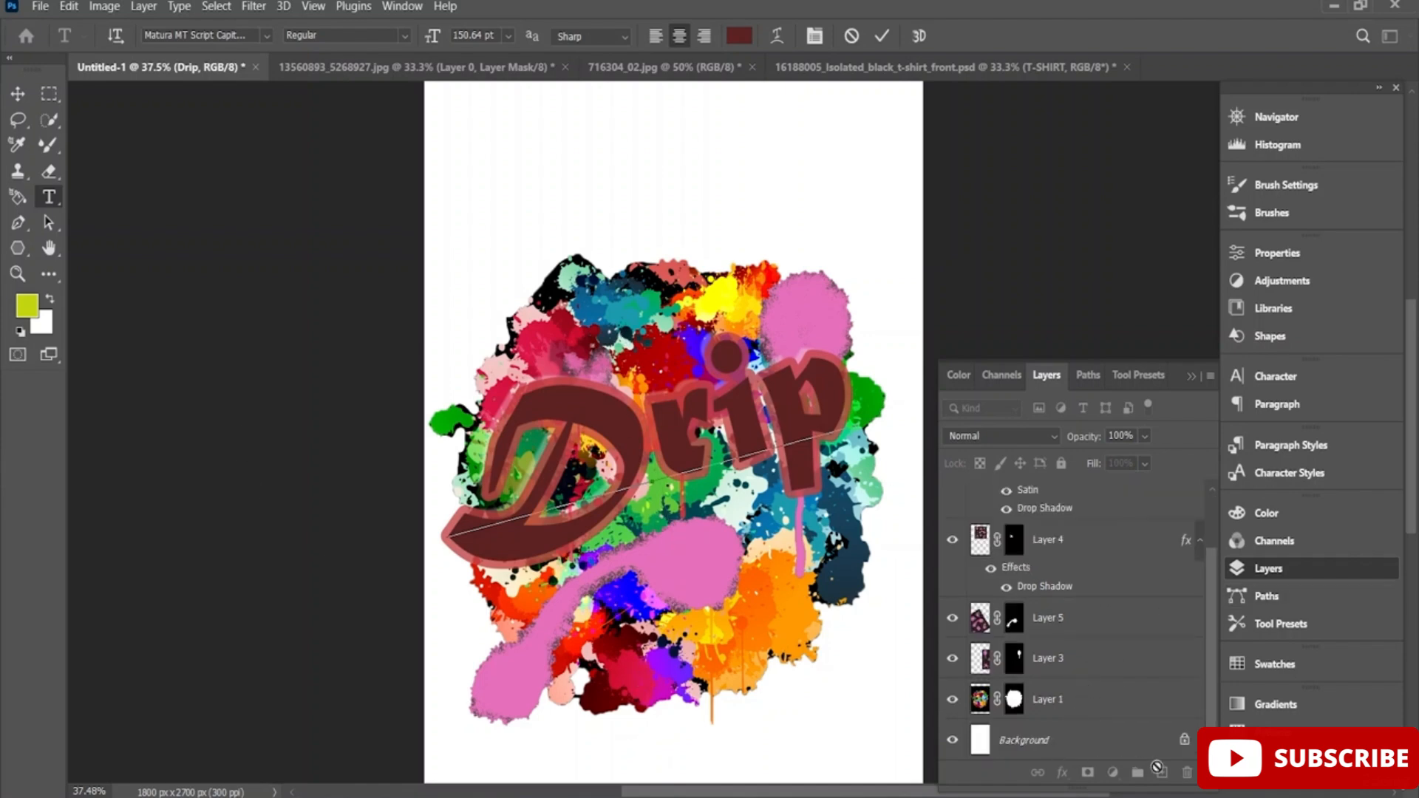
pyautogui.click(882, 35)
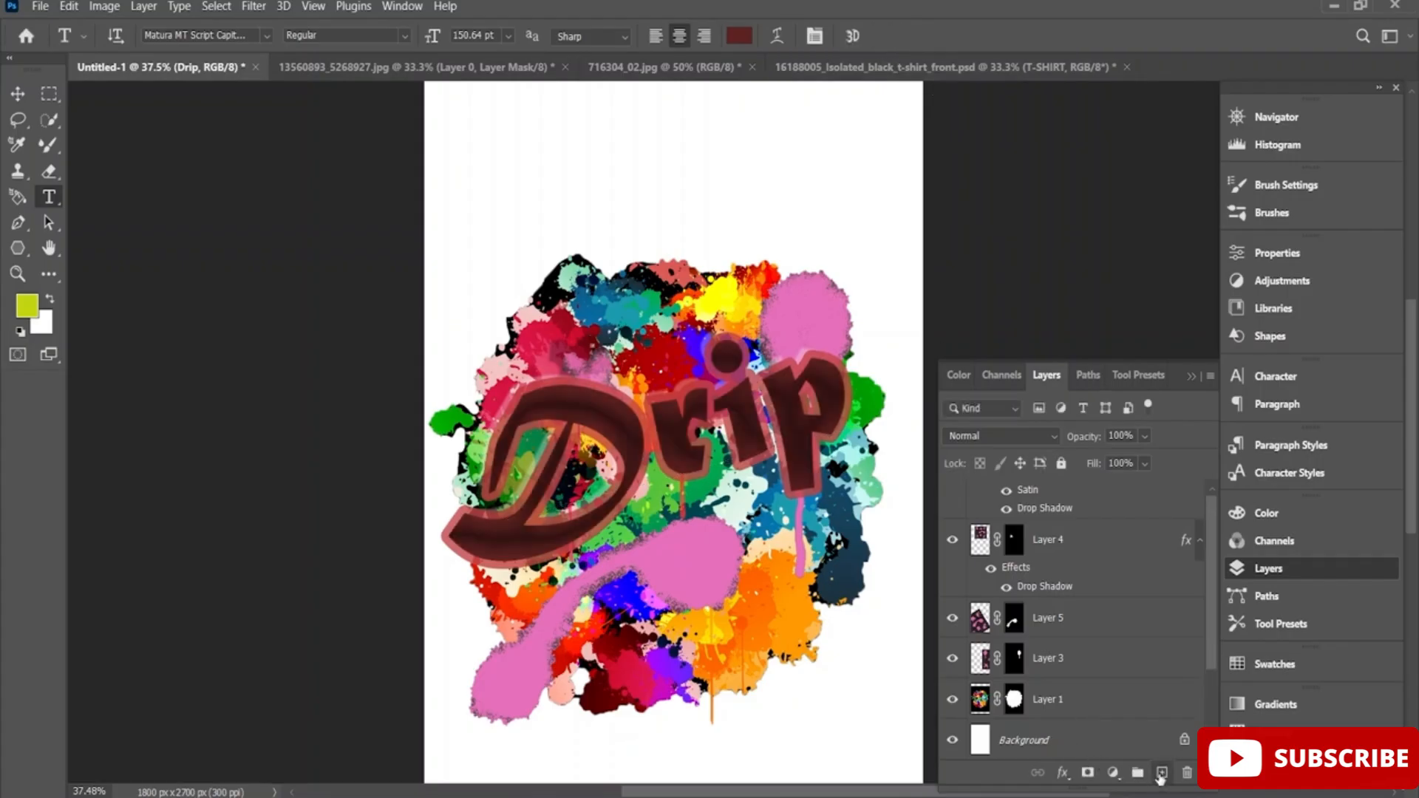
pyautogui.click(1162, 773)
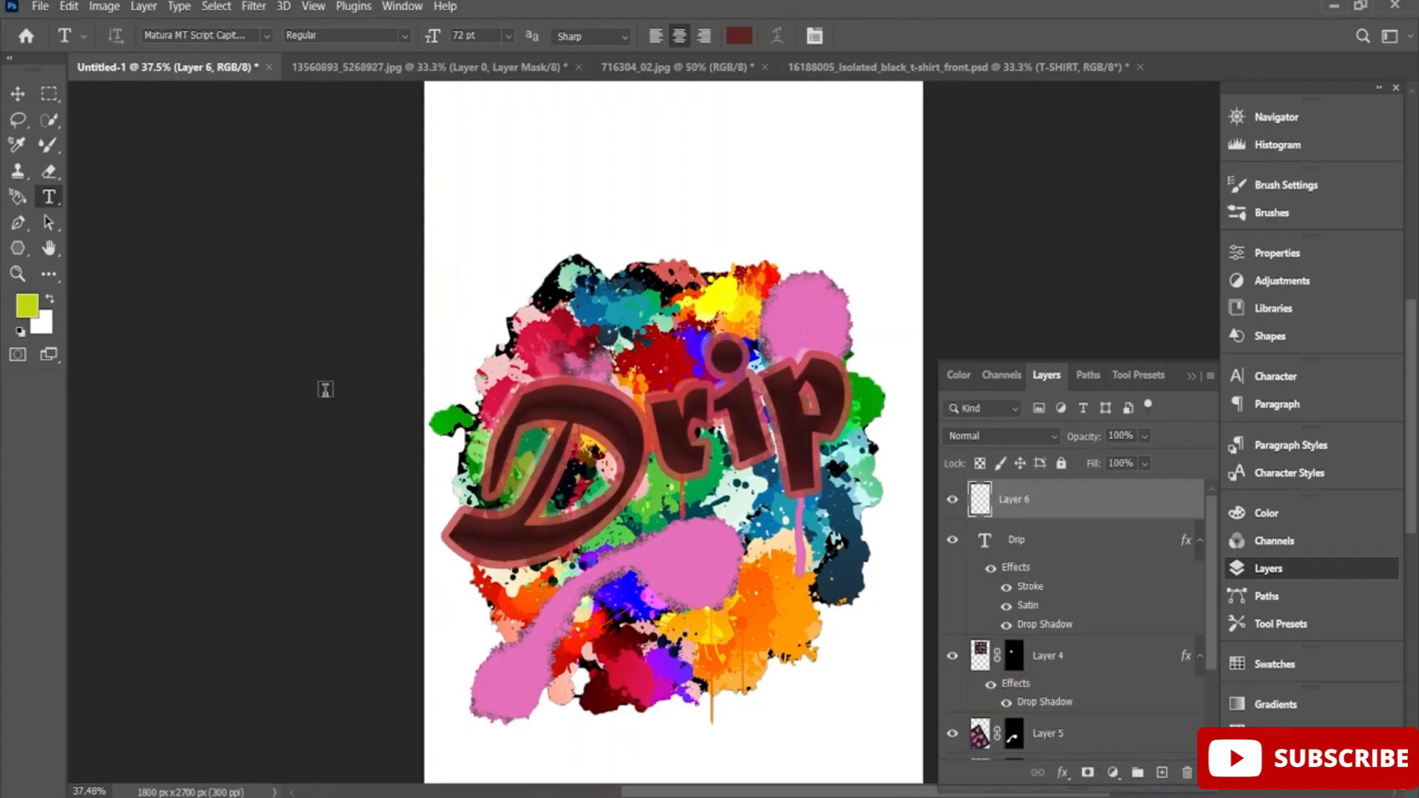
pyautogui.click(626, 579)
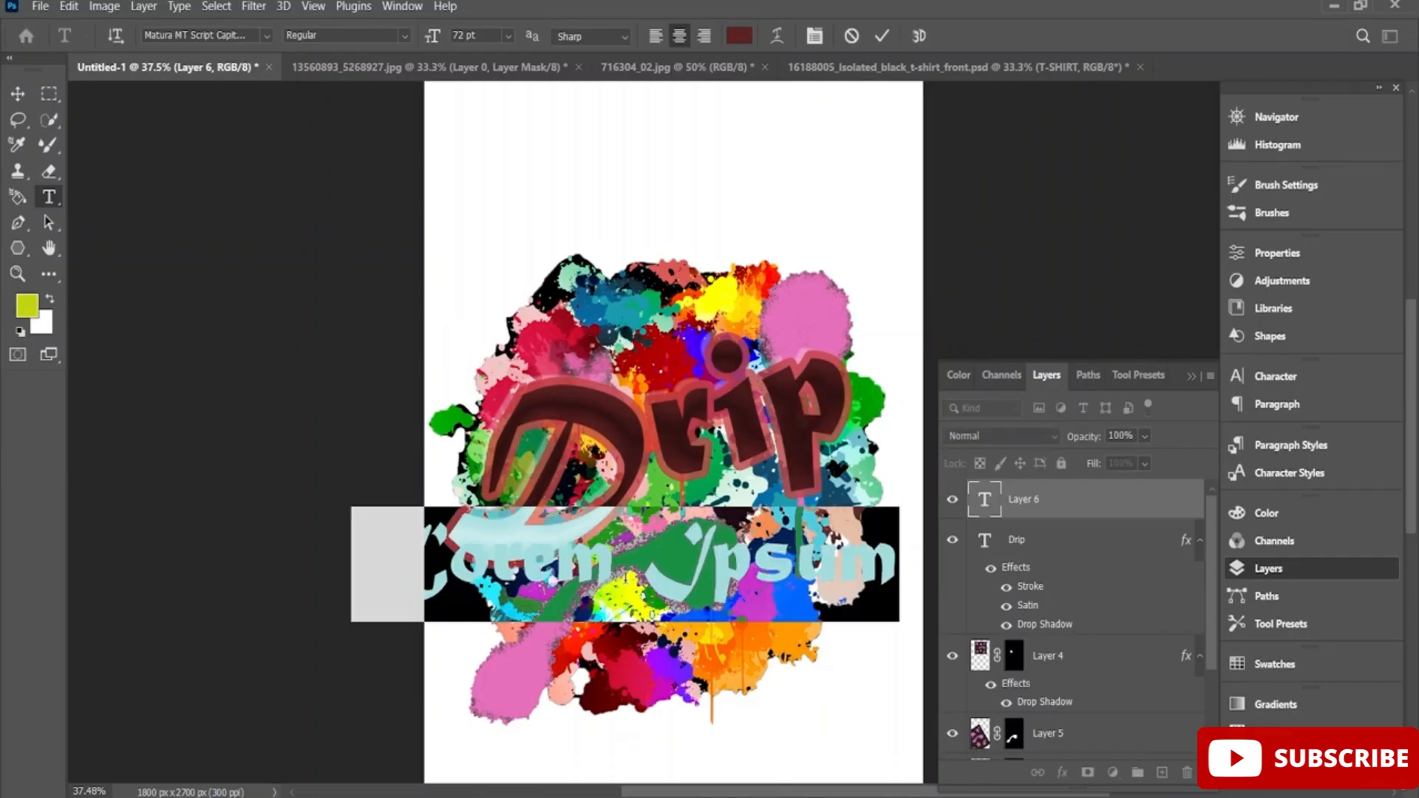
pyautogui.press('BackSpace')
pyautogui.write('O')
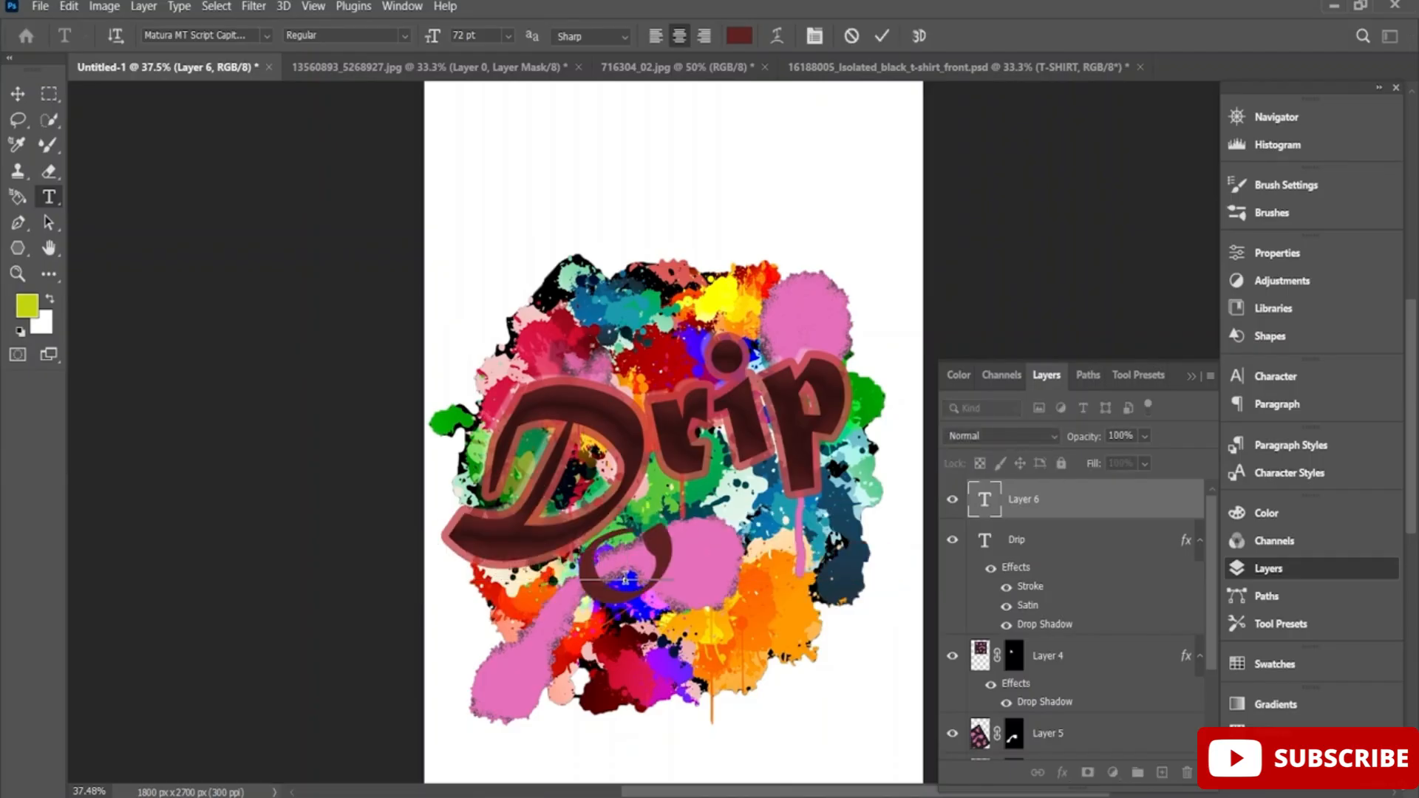
pyautogui.write('ut')
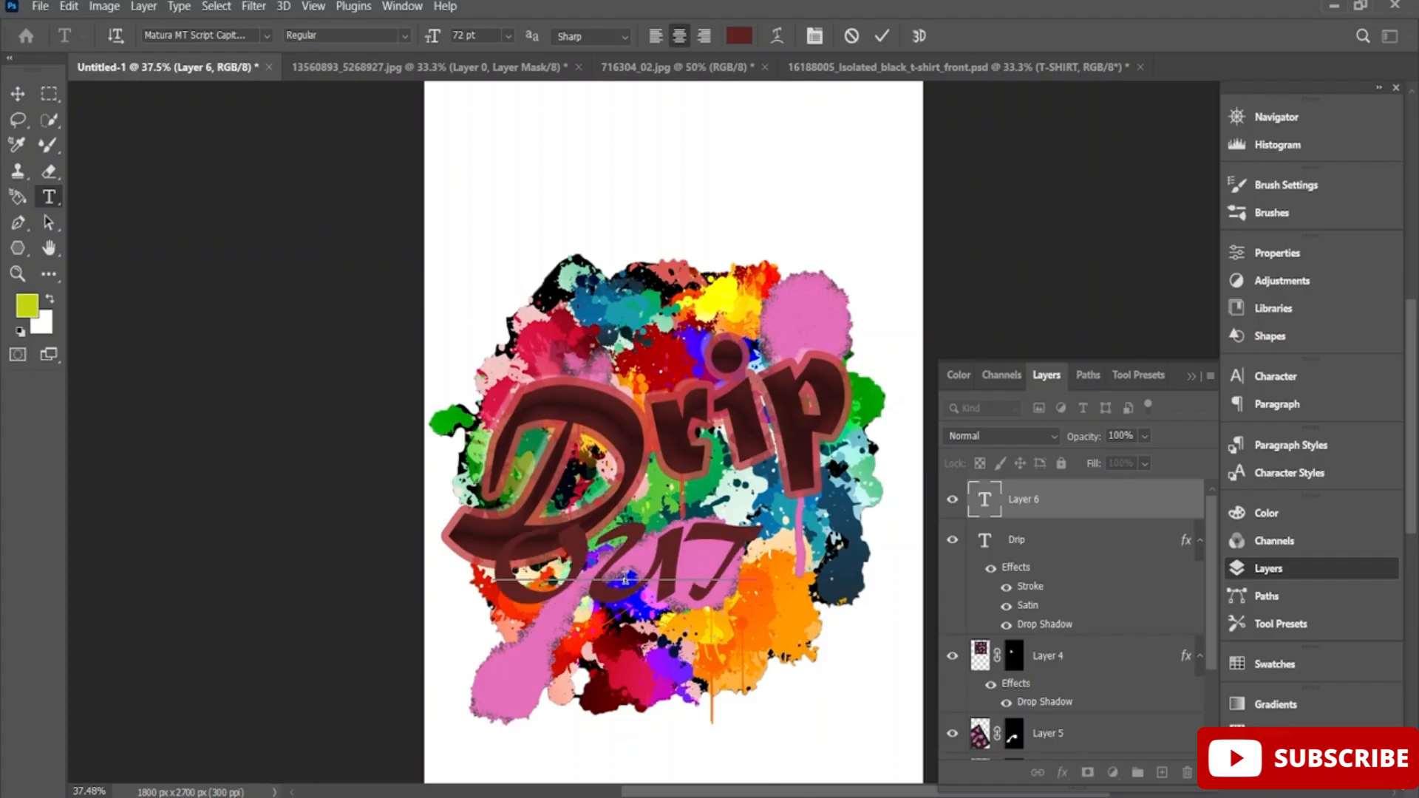
pyautogui.click(882, 35)
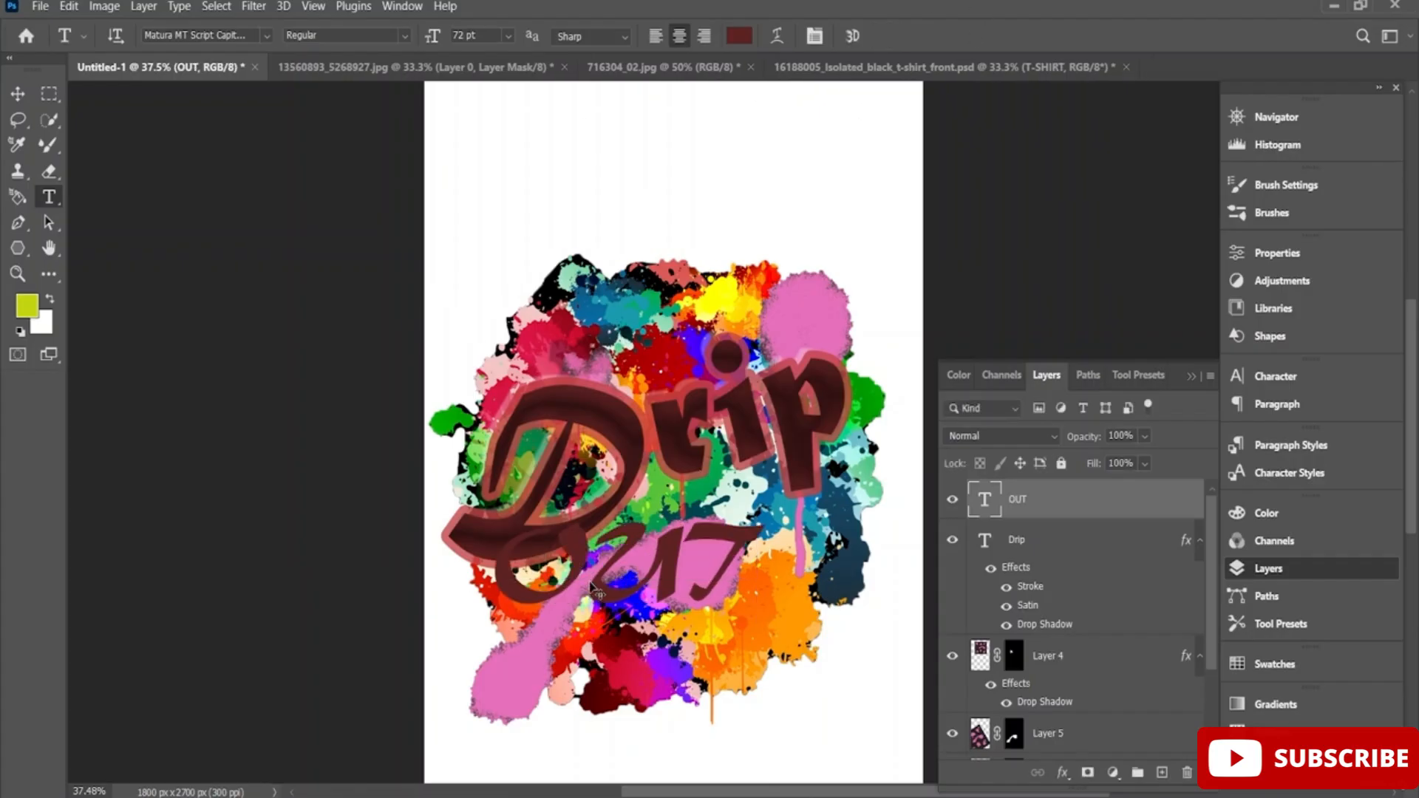
# Rotate the OUT text to about -19° and move it under the end of the Drip lettering.
pyautogui.hotkey('ctrl', 't')
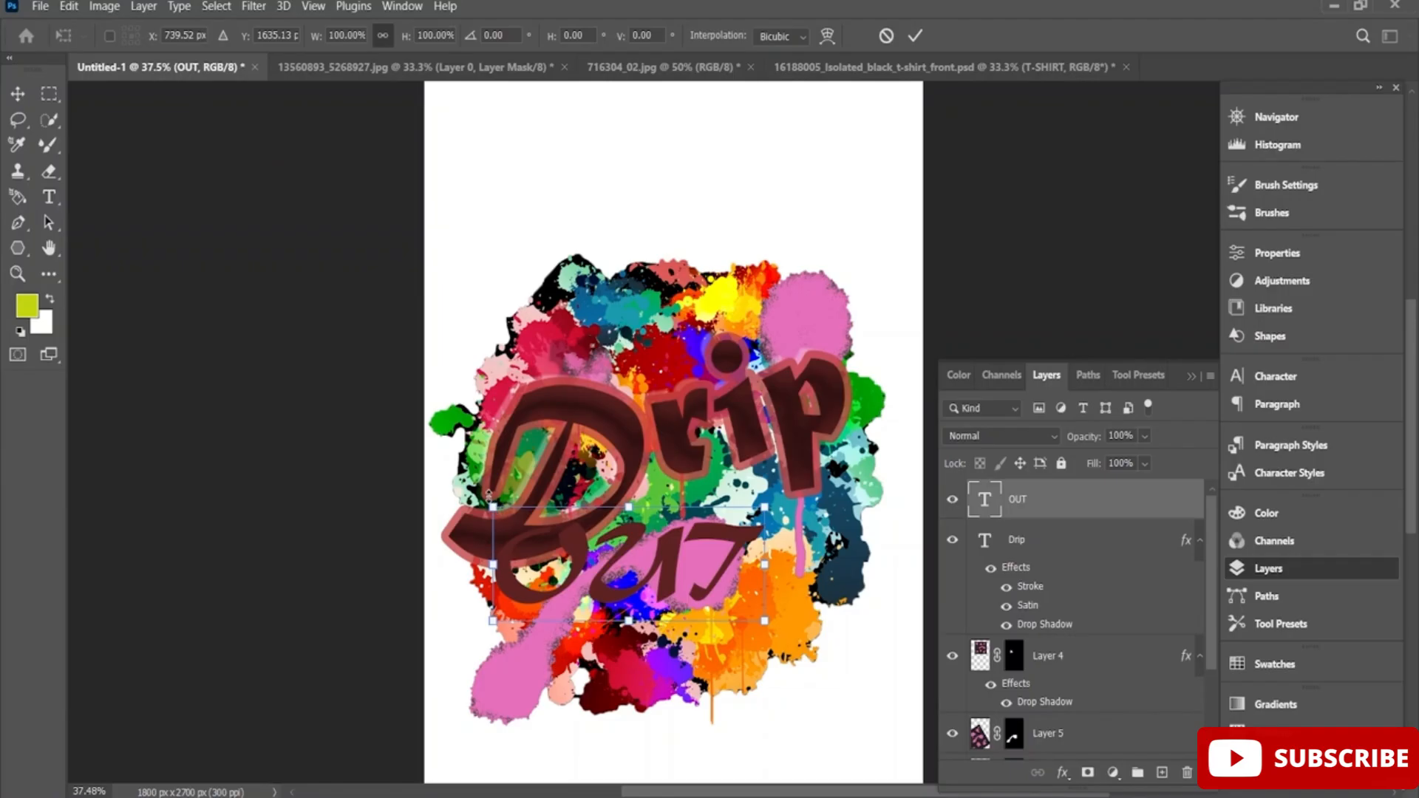
pyautogui.moveTo(479, 492); pyautogui.dragTo(429, 551)
pyautogui.moveTo(634, 573); pyautogui.dragTo(719, 558)
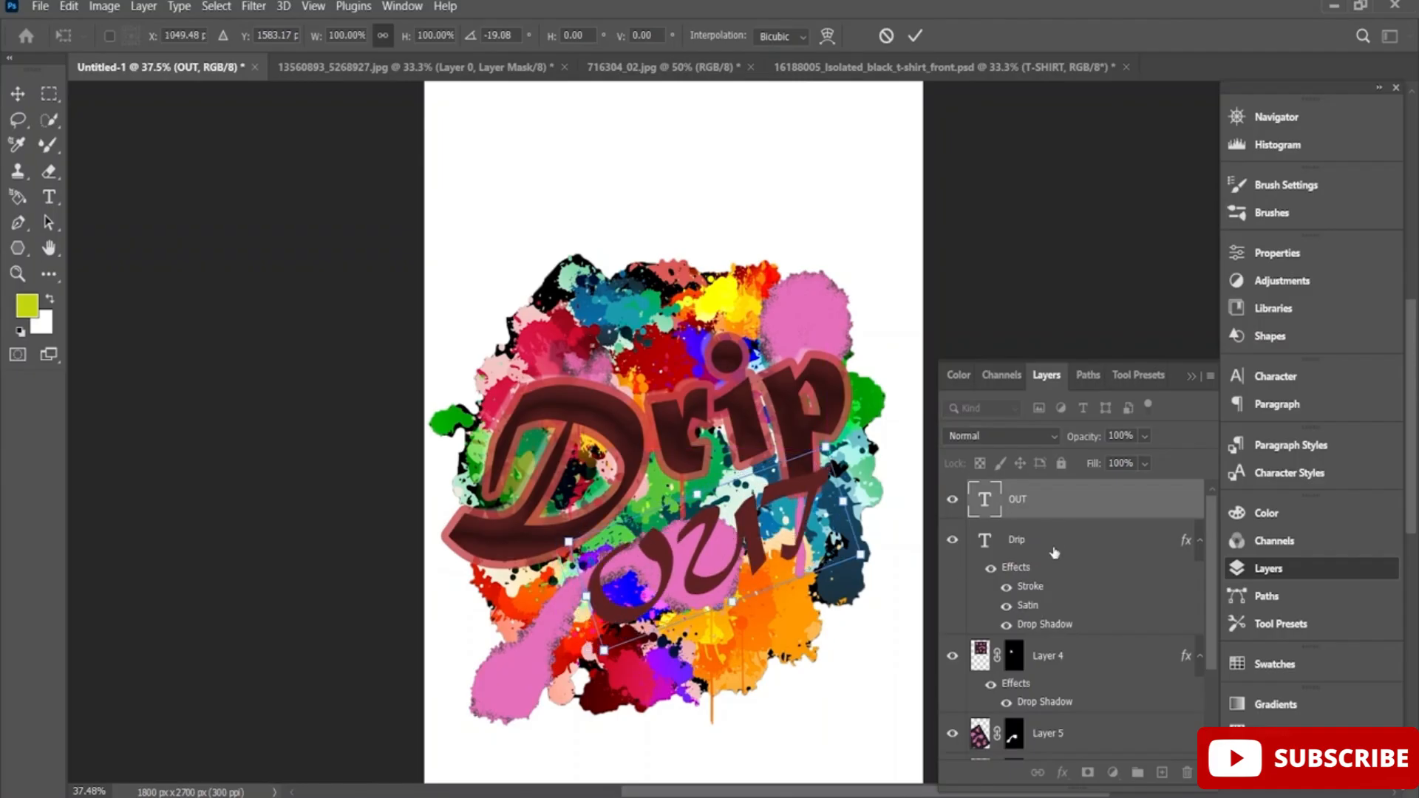
# Reorder the OUT layer so it sits directly beneath the Drip layer and above Layer 4.
pyautogui.moveTo(1050, 499); pyautogui.dragTo(1050, 703)
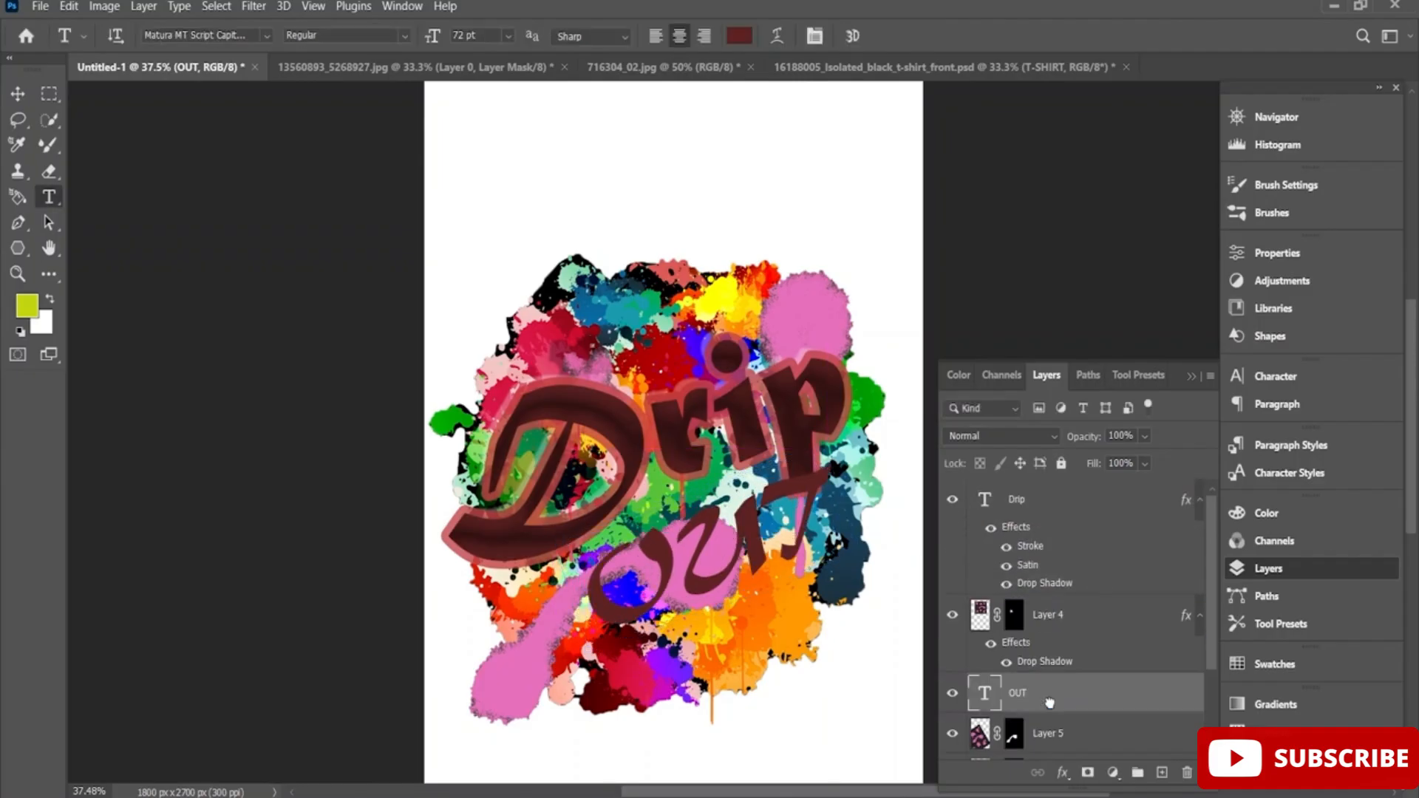
pyautogui.scroll(-3, 1059, 647)
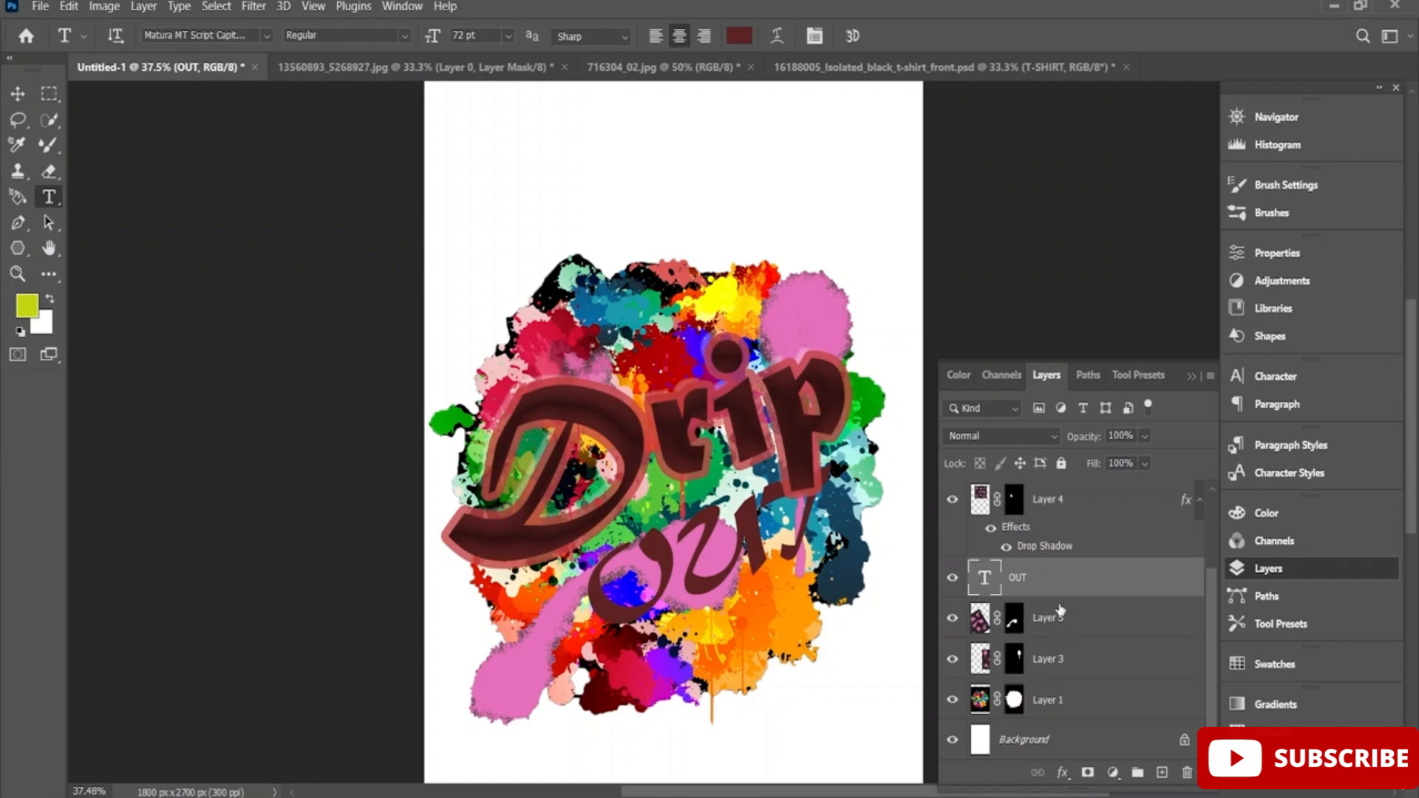
pyautogui.scroll(3, 1061, 610)
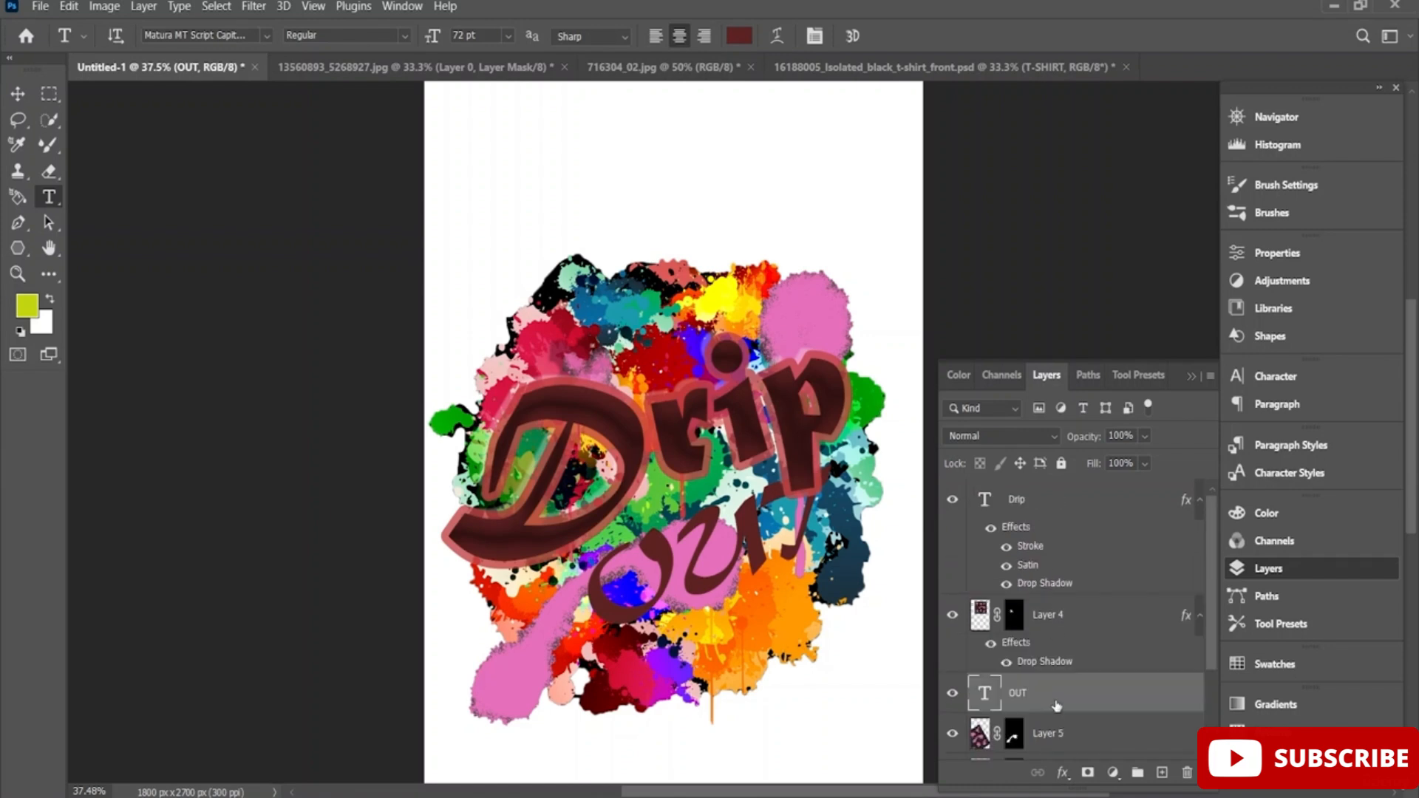
pyautogui.moveTo(1057, 706); pyautogui.dragTo(1020, 597)
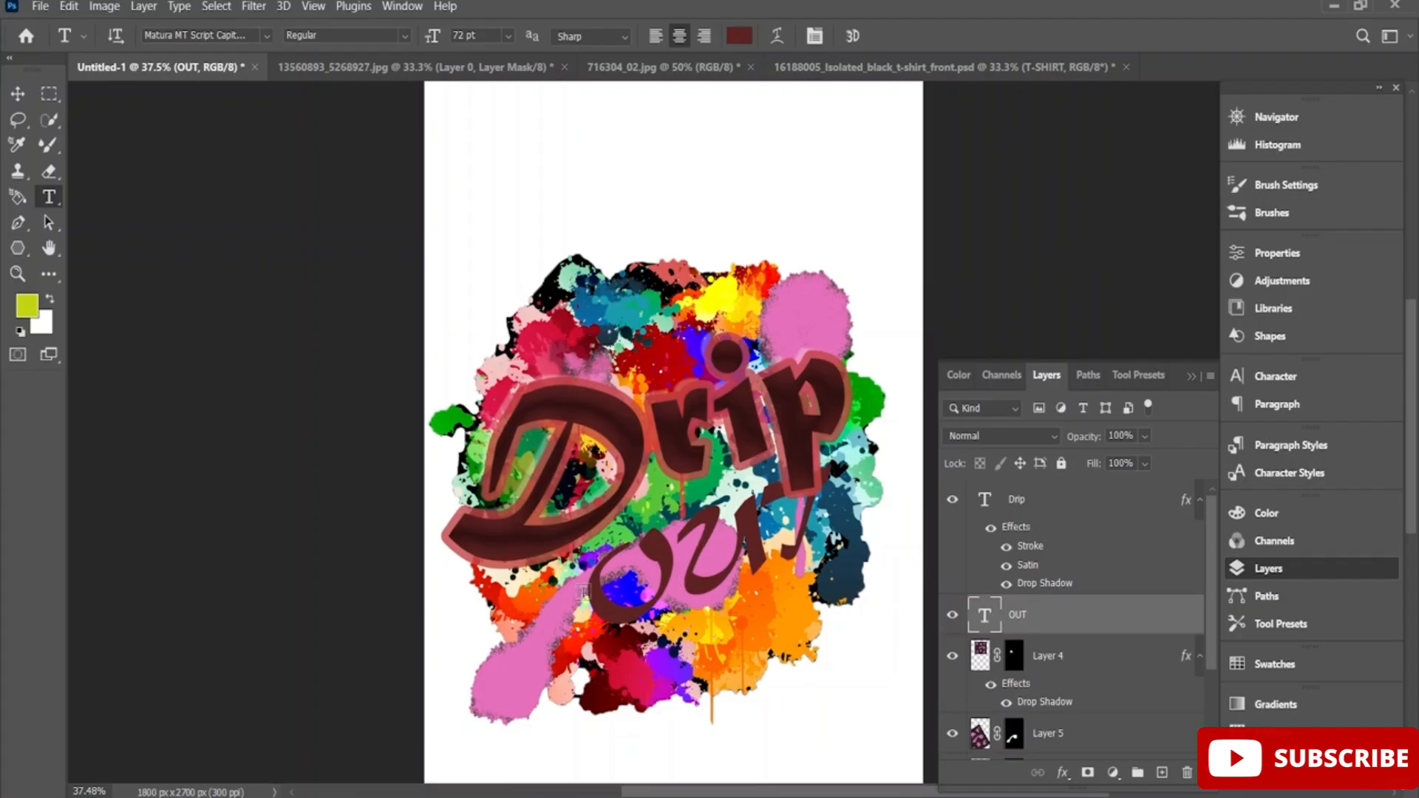
pyautogui.hotkey('ctrl', 'v')
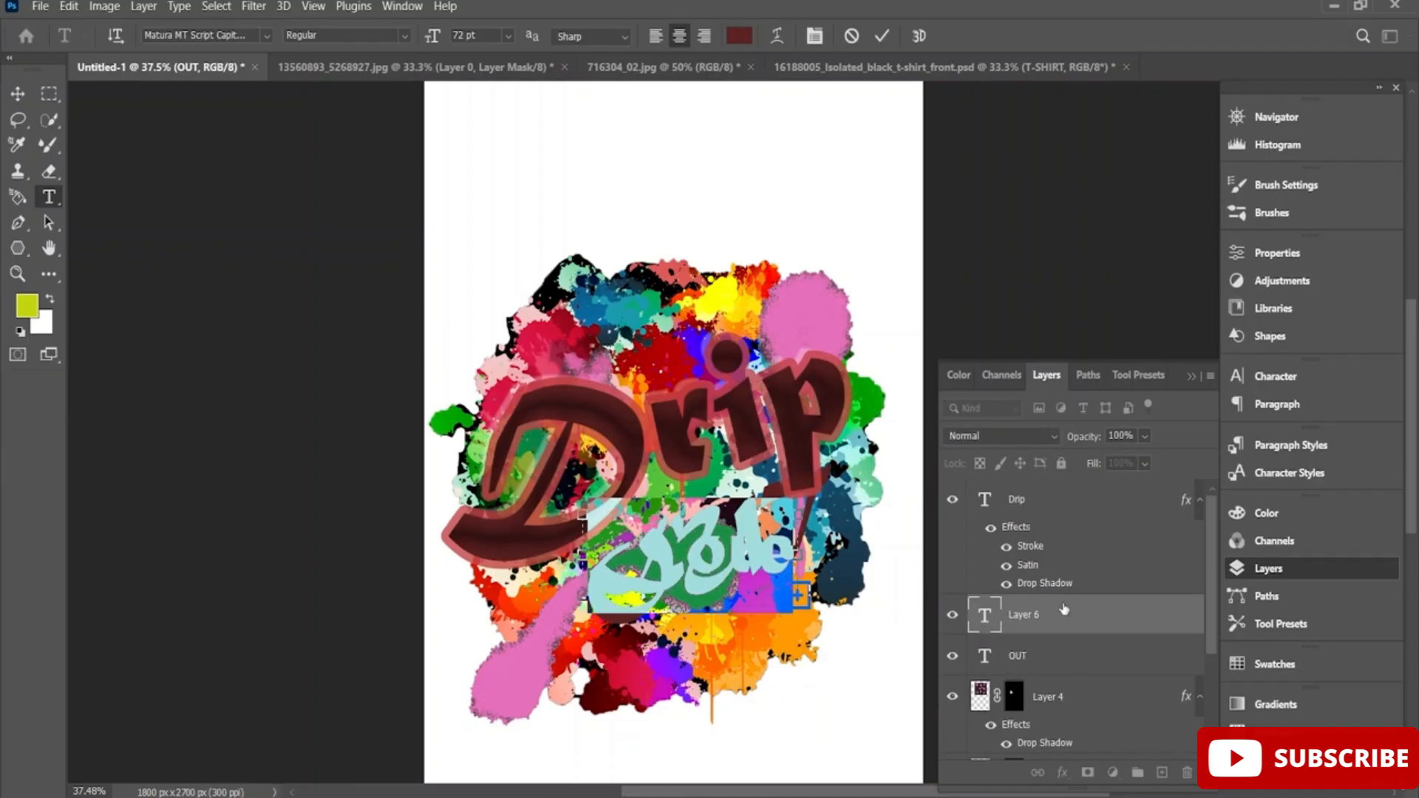
pyautogui.click(1057, 625)
pyautogui.click(1188, 774)
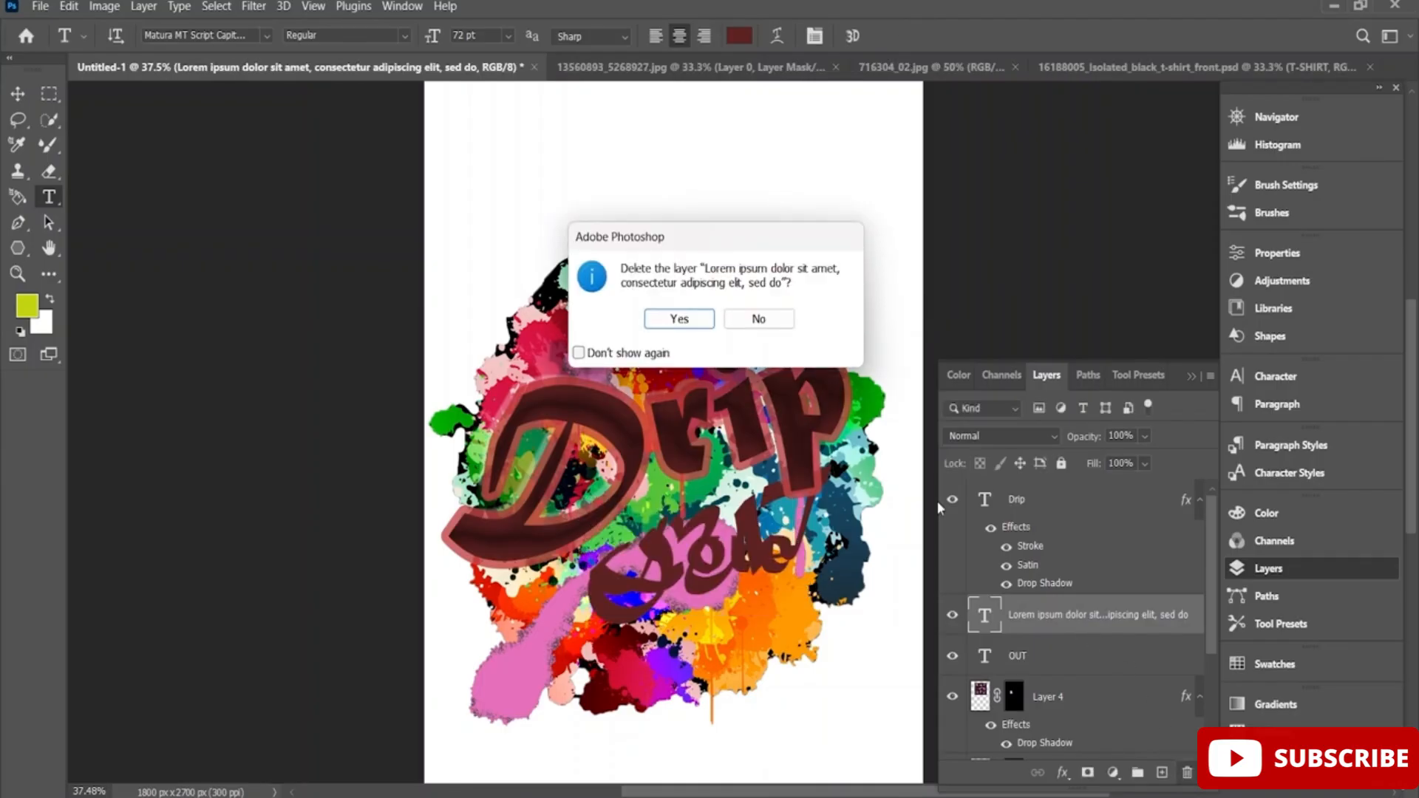
pyautogui.click(689, 317)
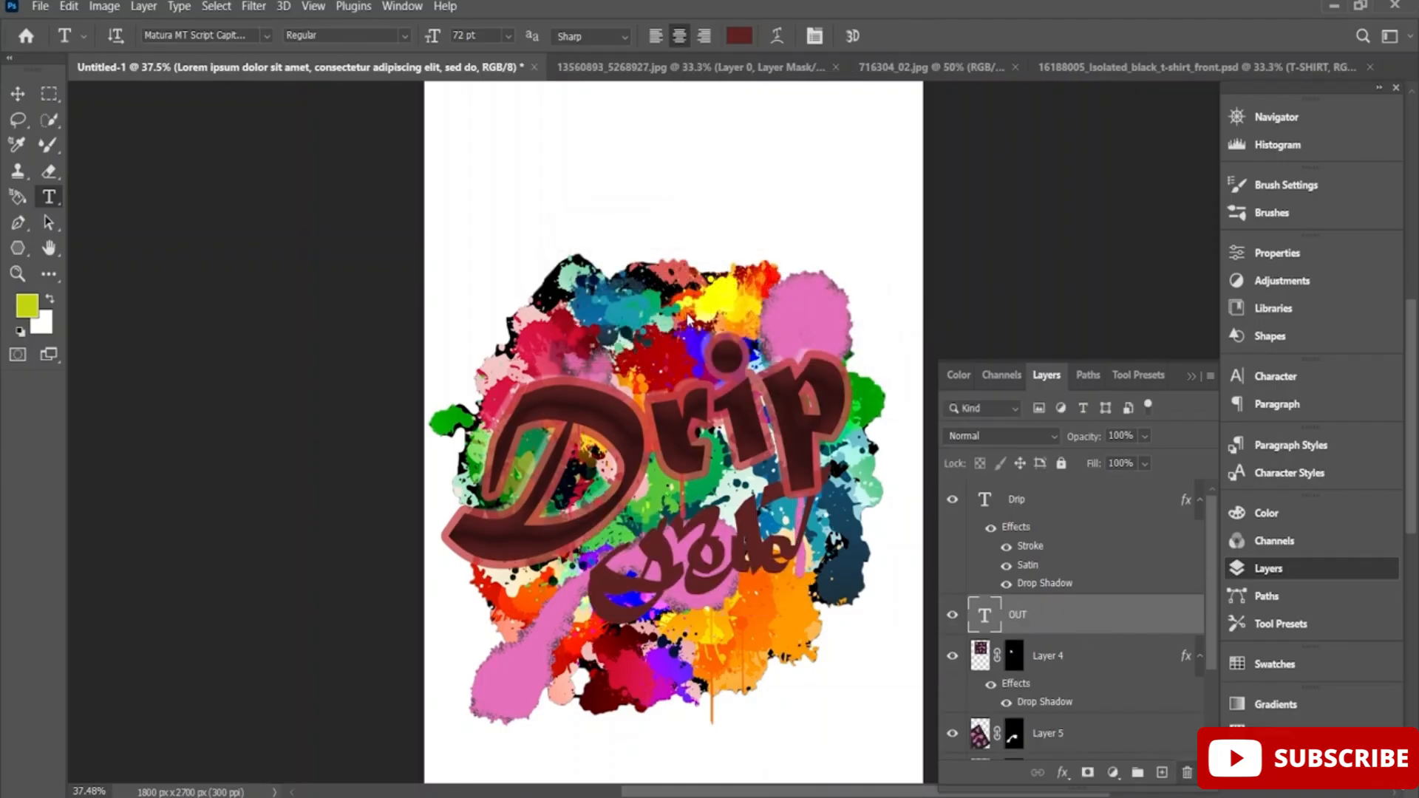
# Add a Stroke and a Drop Shadow to the OUT text layer and apply the layer style.
pyautogui.rightClick(1052, 624)
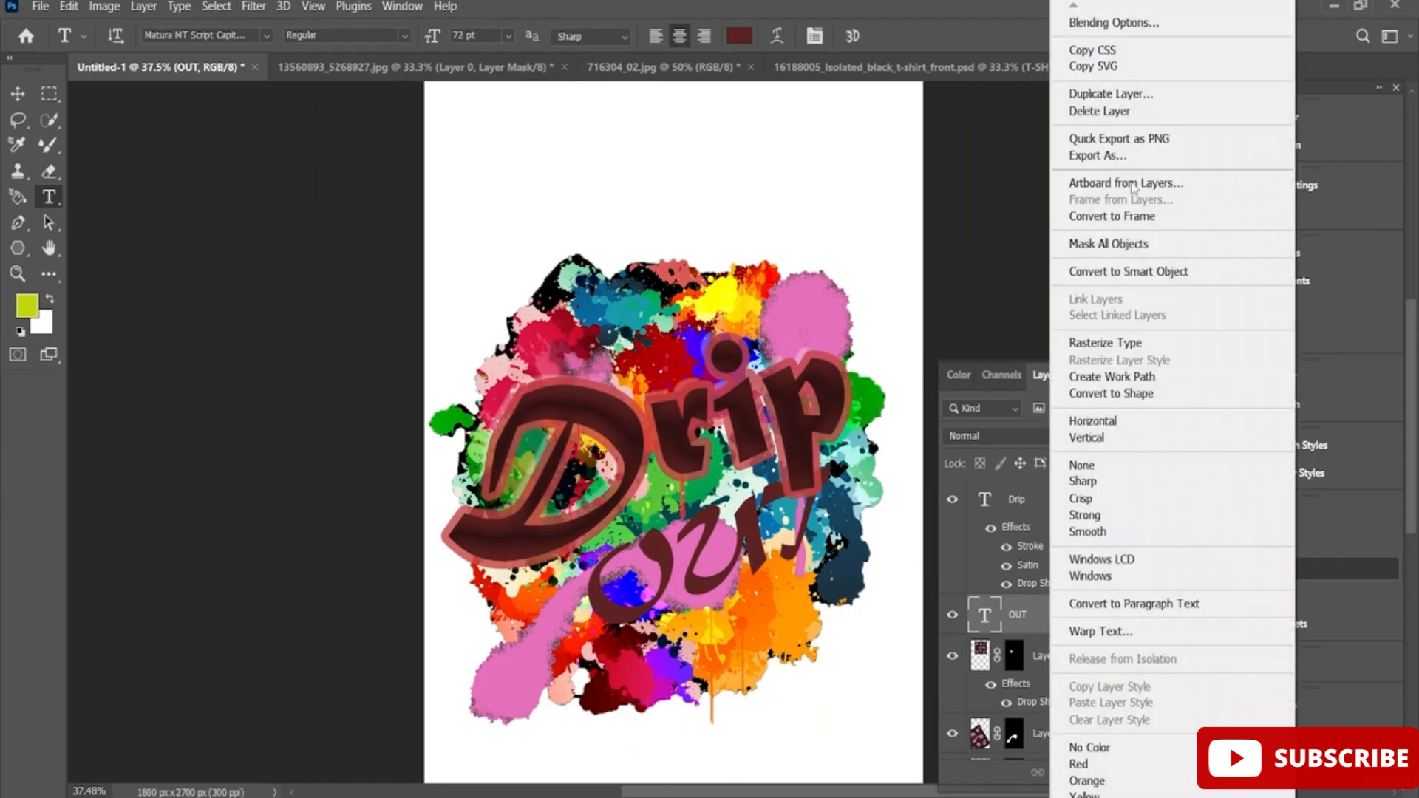
pyautogui.click(1126, 25)
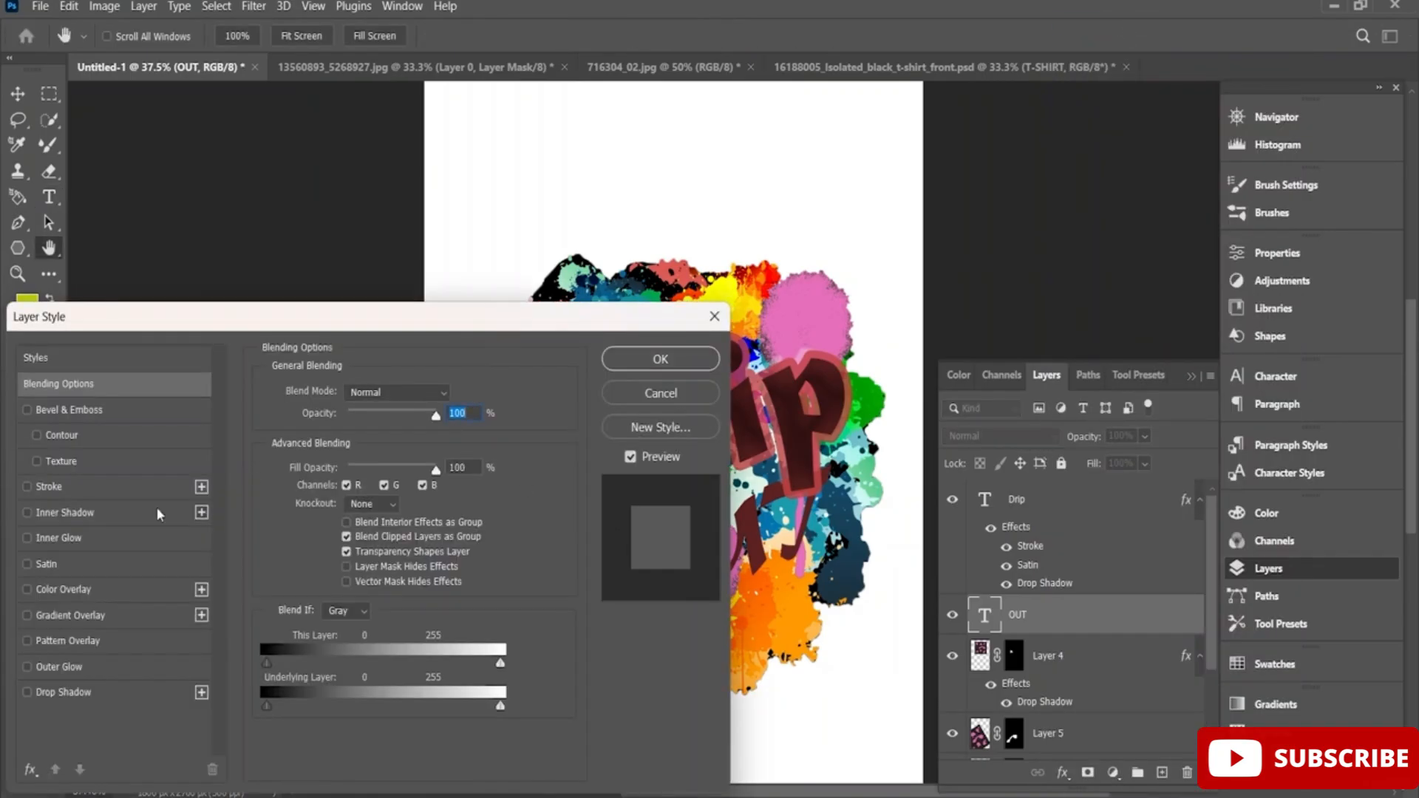
pyautogui.click(26, 487)
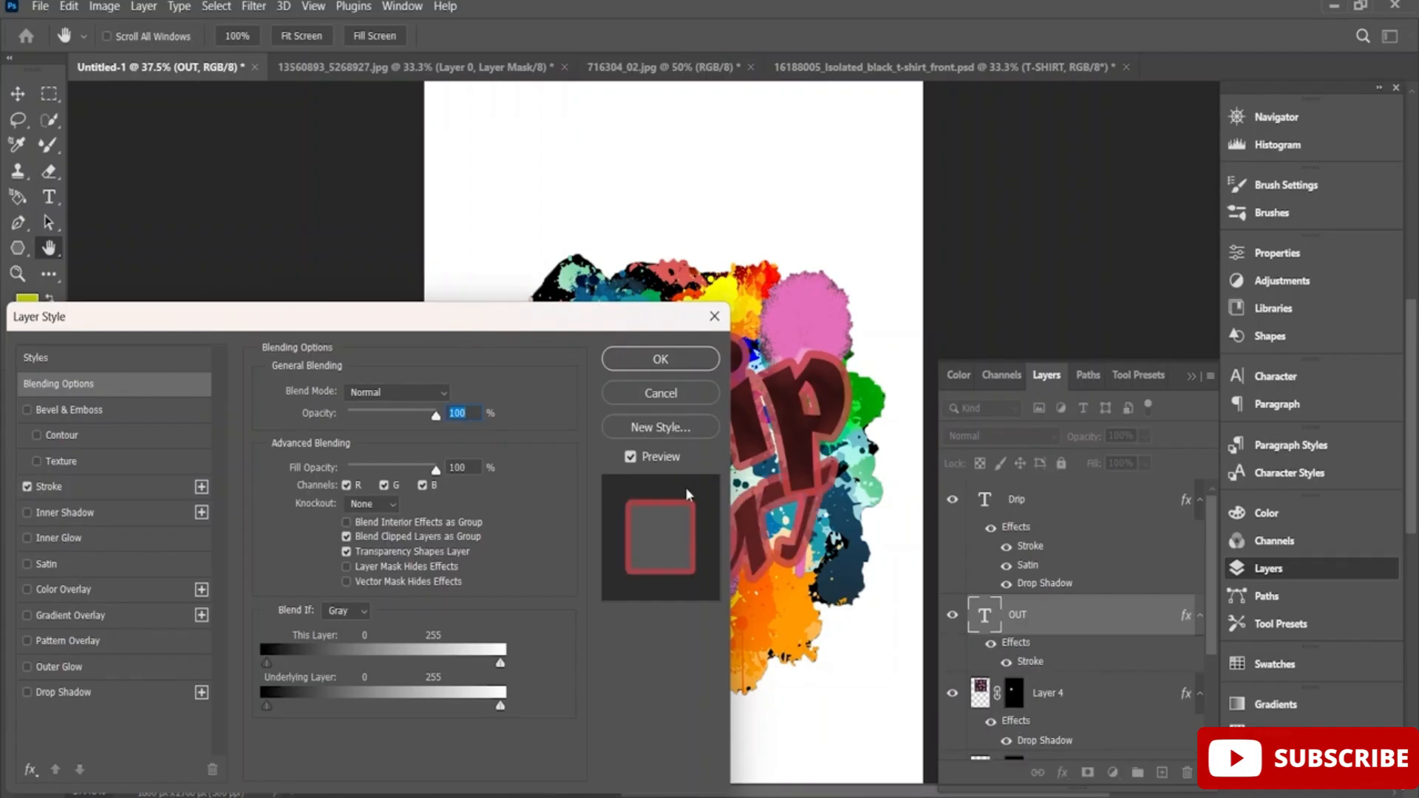
pyautogui.click(27, 692)
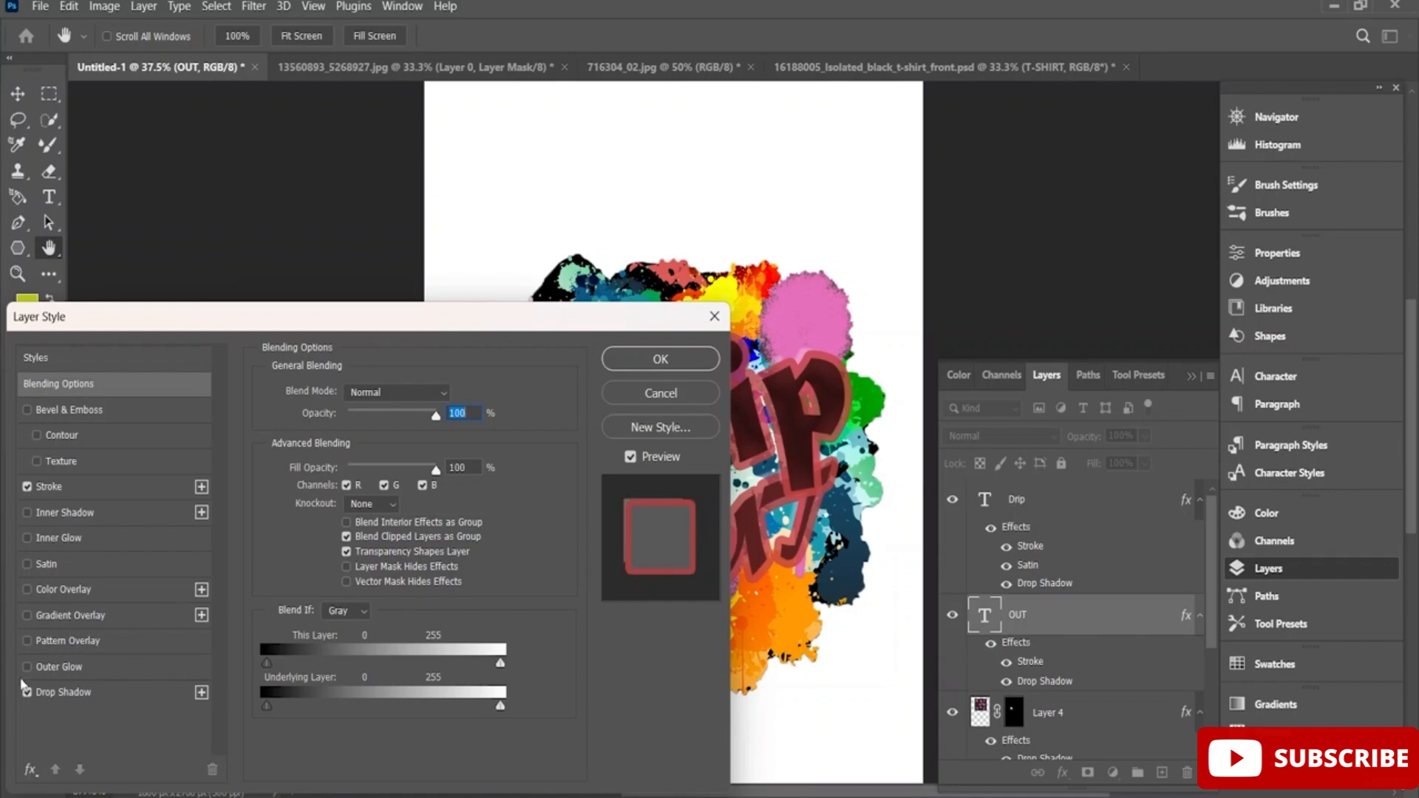
pyautogui.click(667, 363)
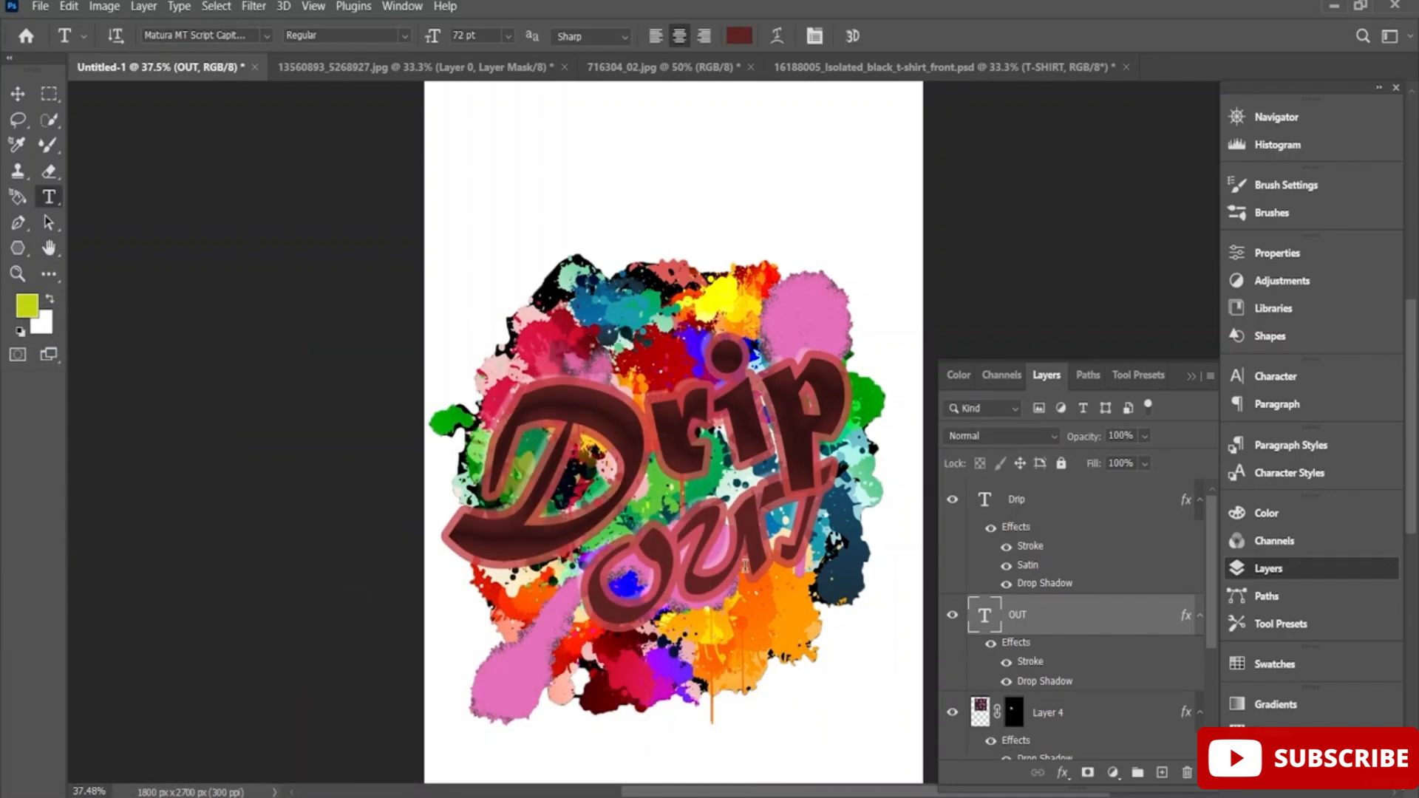
# Scale the OUT text to about 111%, rotate it about 8° clockwise, and reposition it close beneath Drip.
pyautogui.hotkey('ctrl', 't')
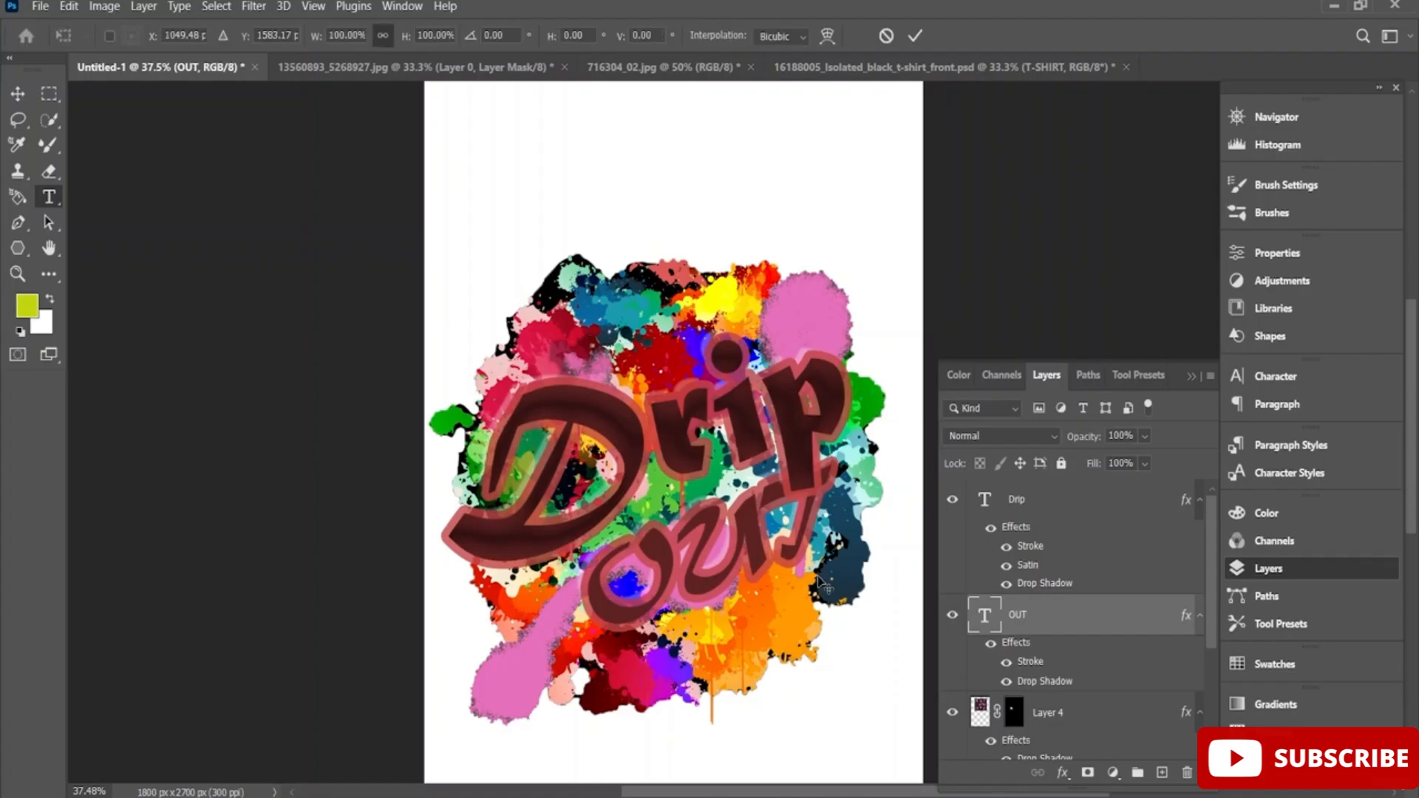
pyautogui.moveTo(562, 443); pyautogui.dragTo(538, 426)
pyautogui.moveTo(869, 409); pyautogui.dragTo(875, 417)
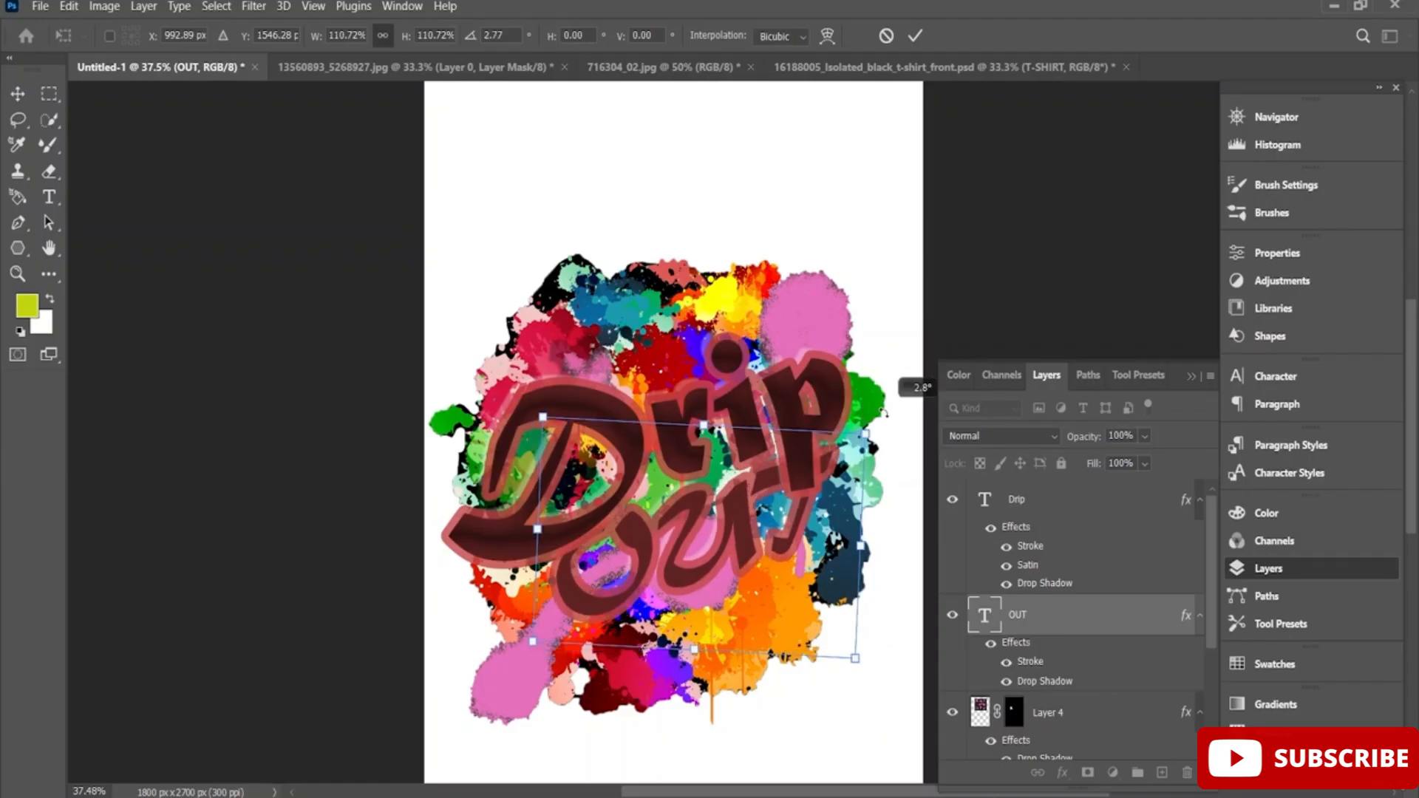
pyautogui.moveTo(669, 517); pyautogui.dragTo(689, 543)
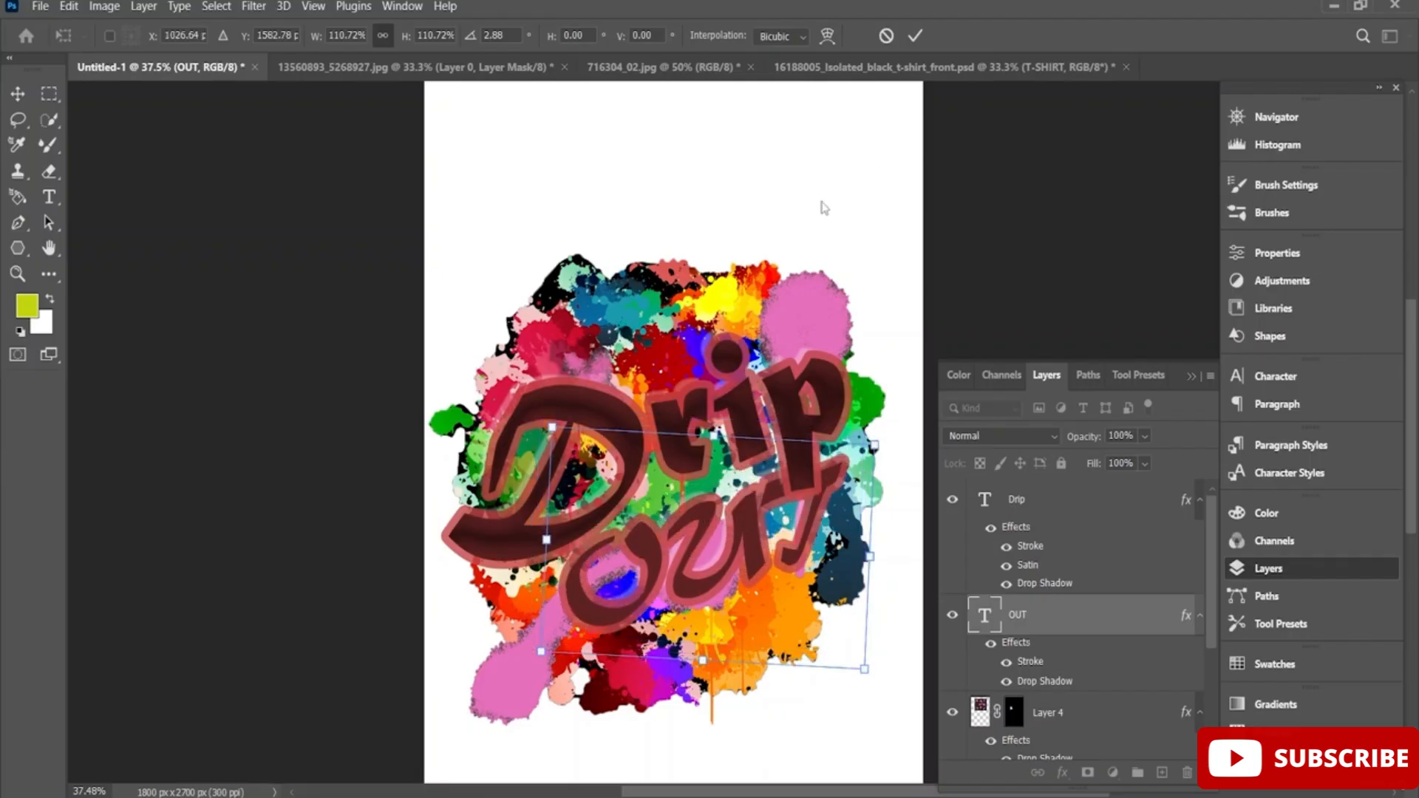
pyautogui.moveTo(535, 409); pyautogui.dragTo(548, 395)
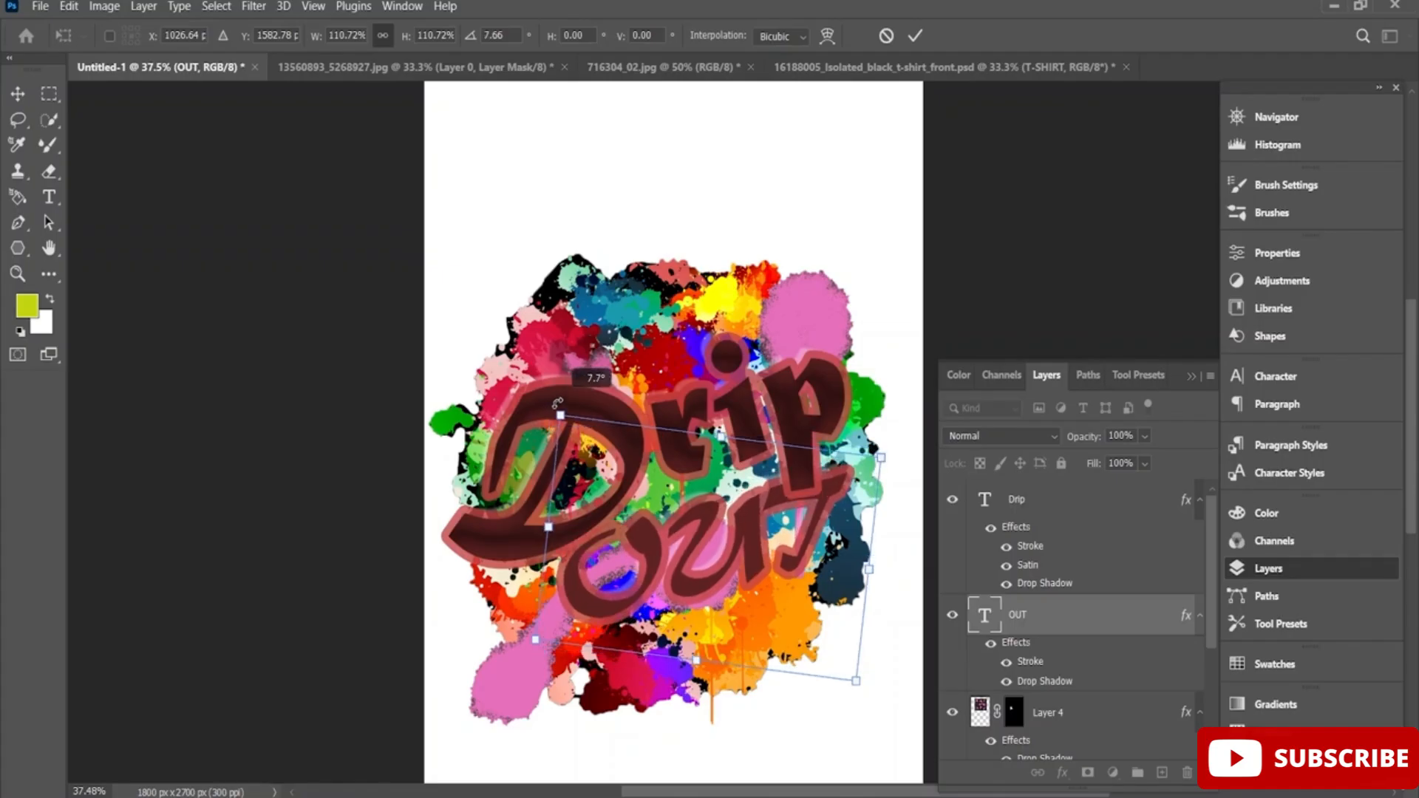
pyautogui.moveTo(708, 582); pyautogui.dragTo(691, 576)
pyautogui.click(915, 36)
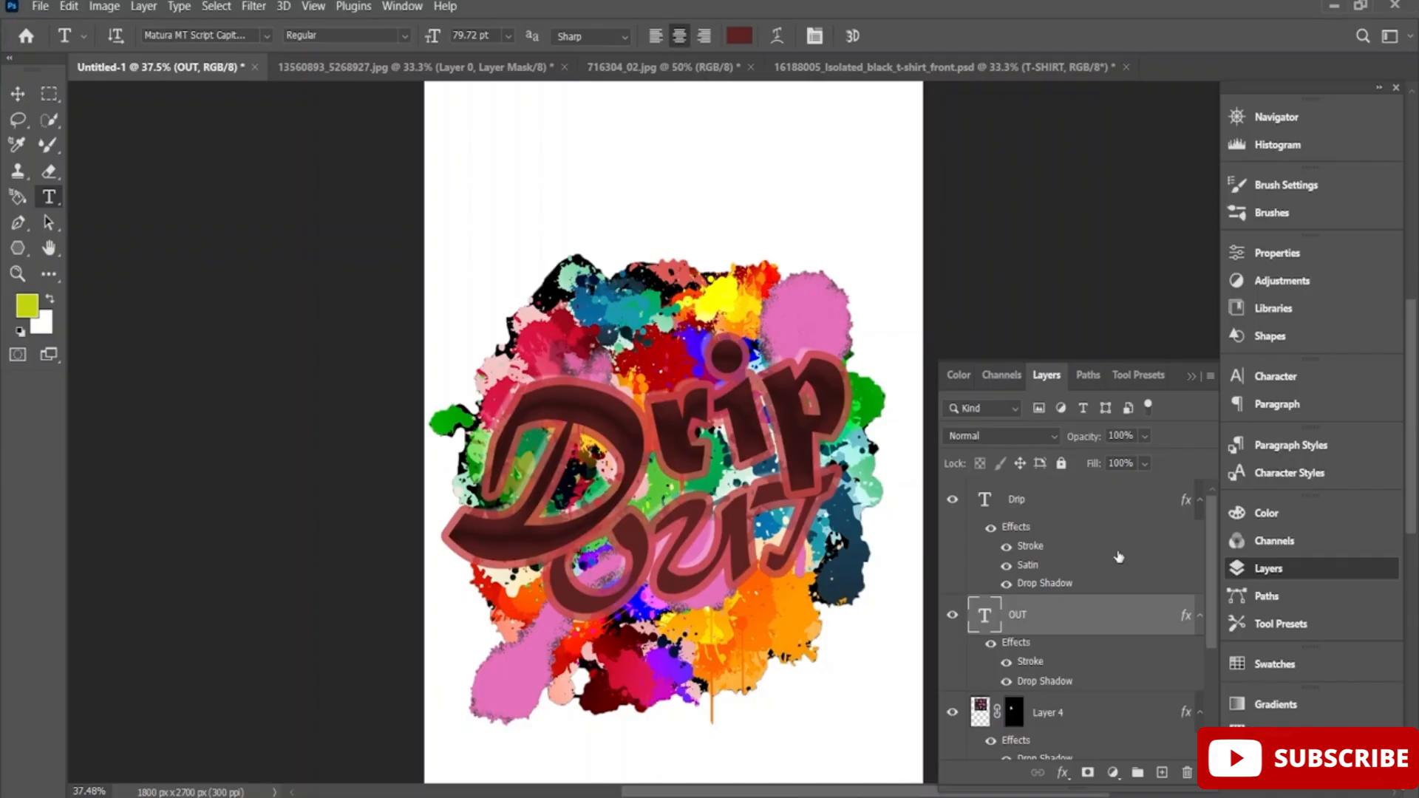
pyautogui.rightClick(1061, 591)
pyautogui.rightClick(996, 621)
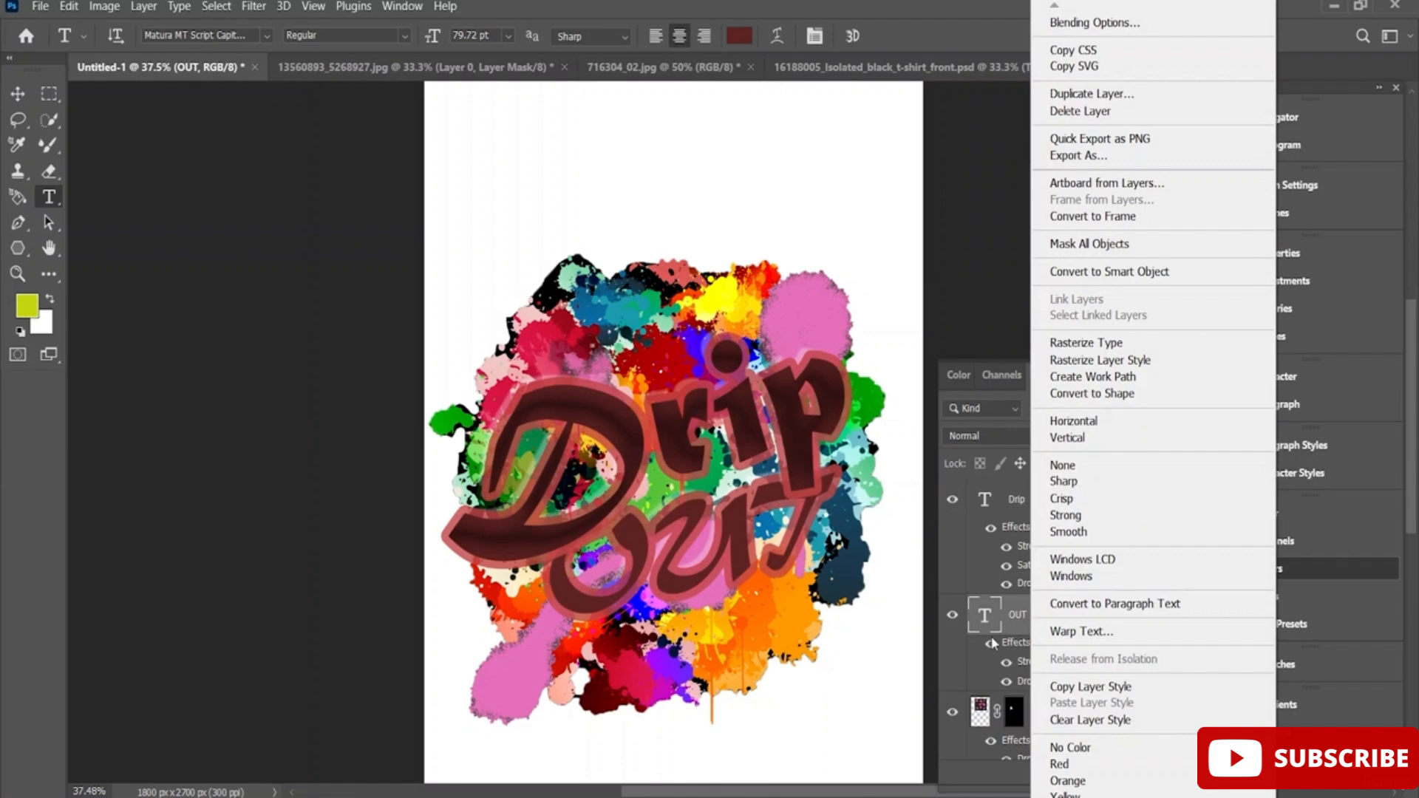
pyautogui.click(1013, 497)
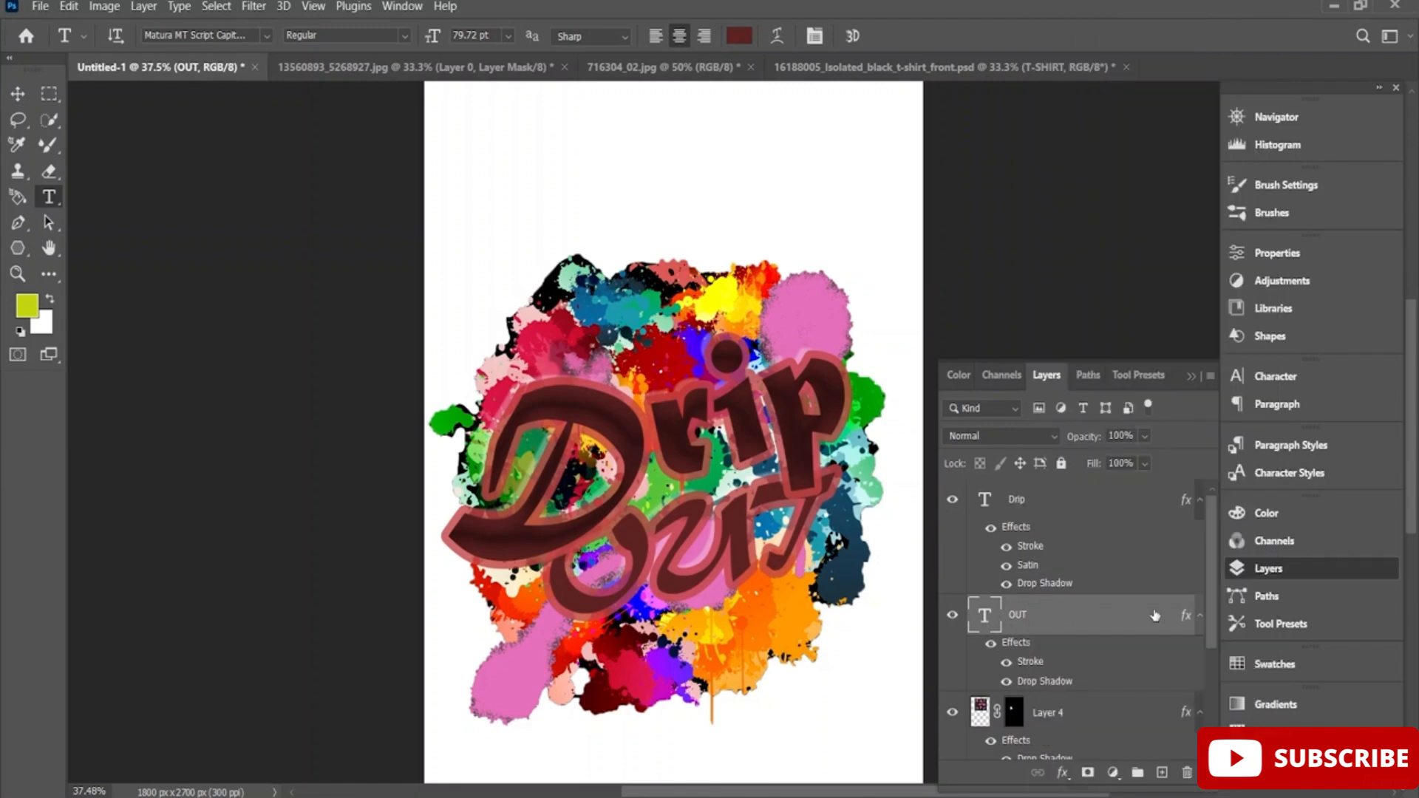
pyautogui.click(1027, 498)
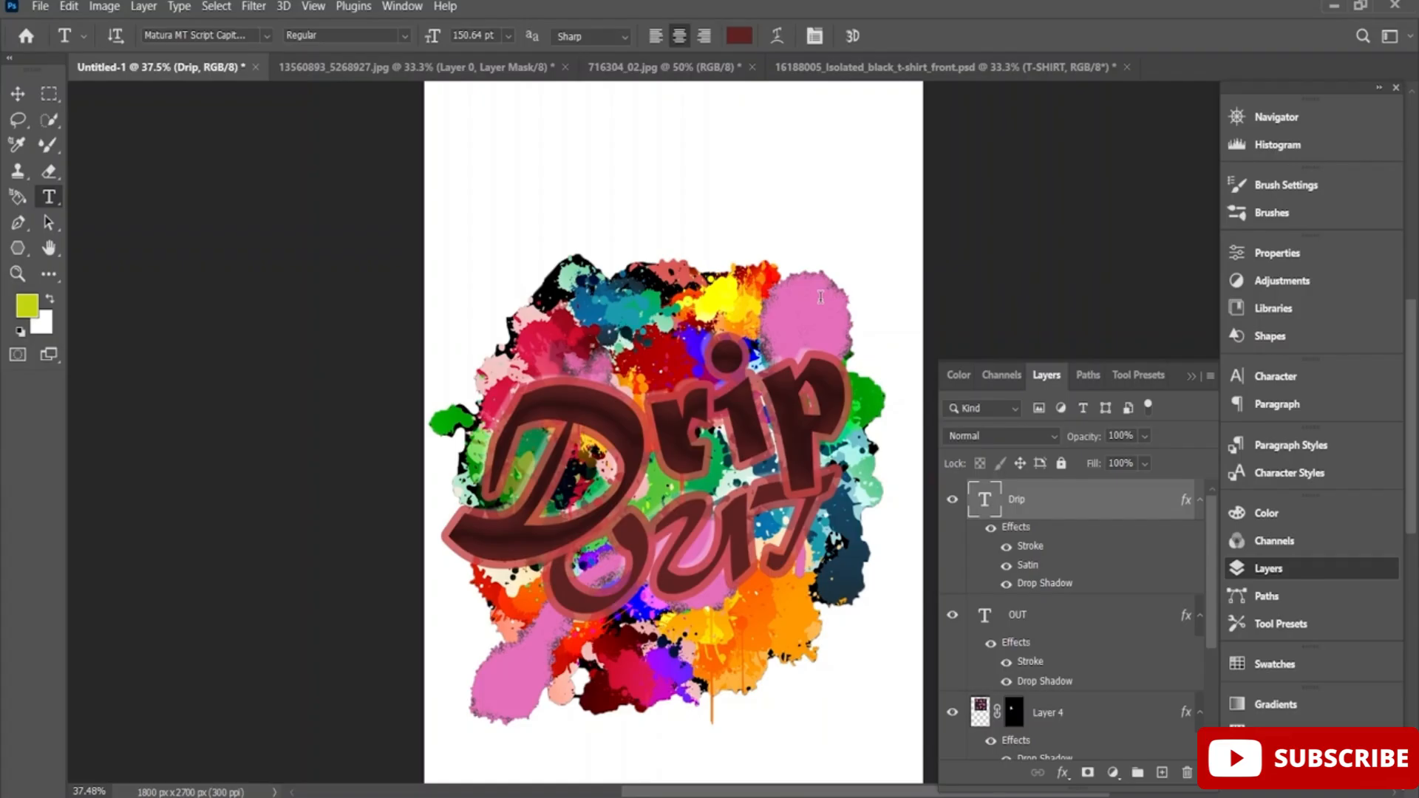
pyautogui.scroll(-3, 1012, 607)
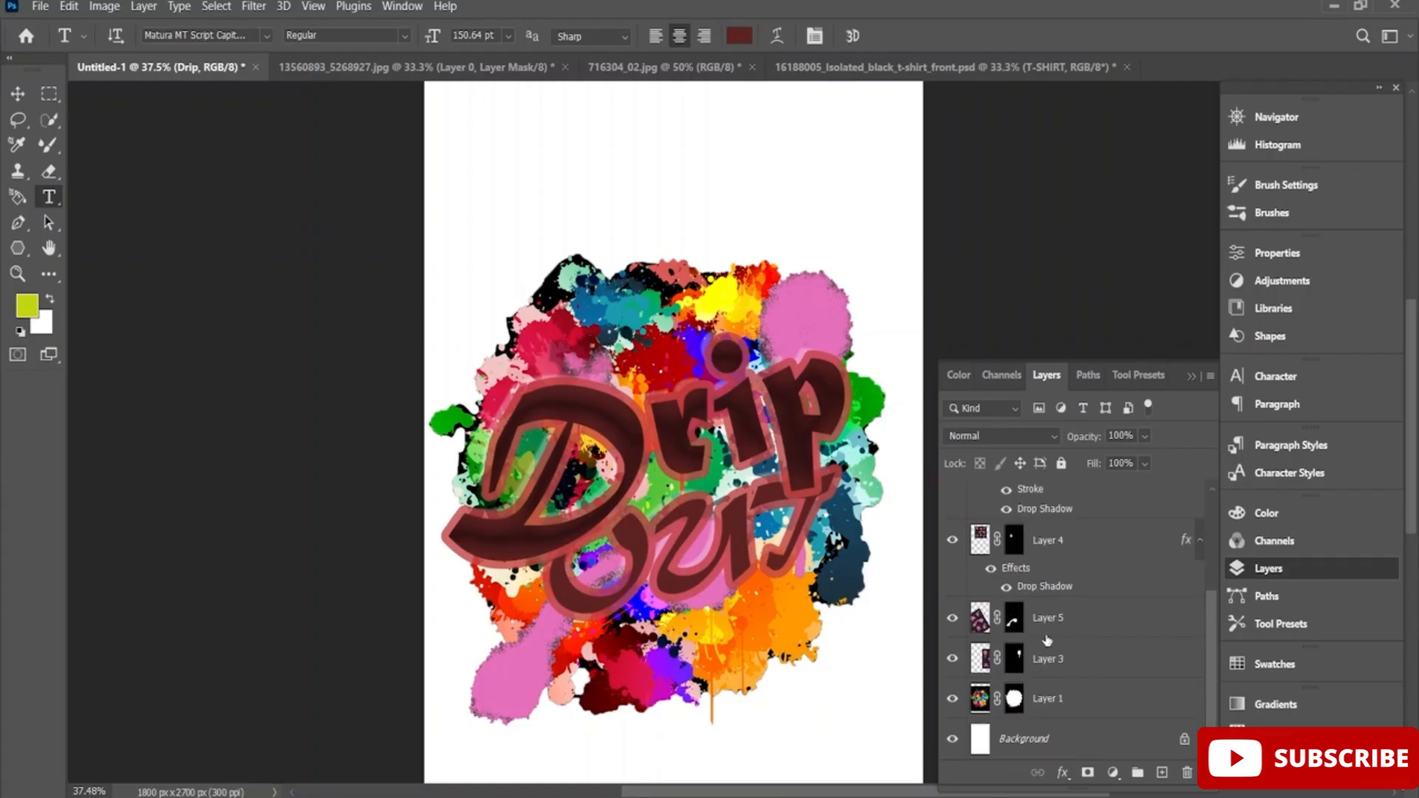
pyautogui.click(1037, 664)
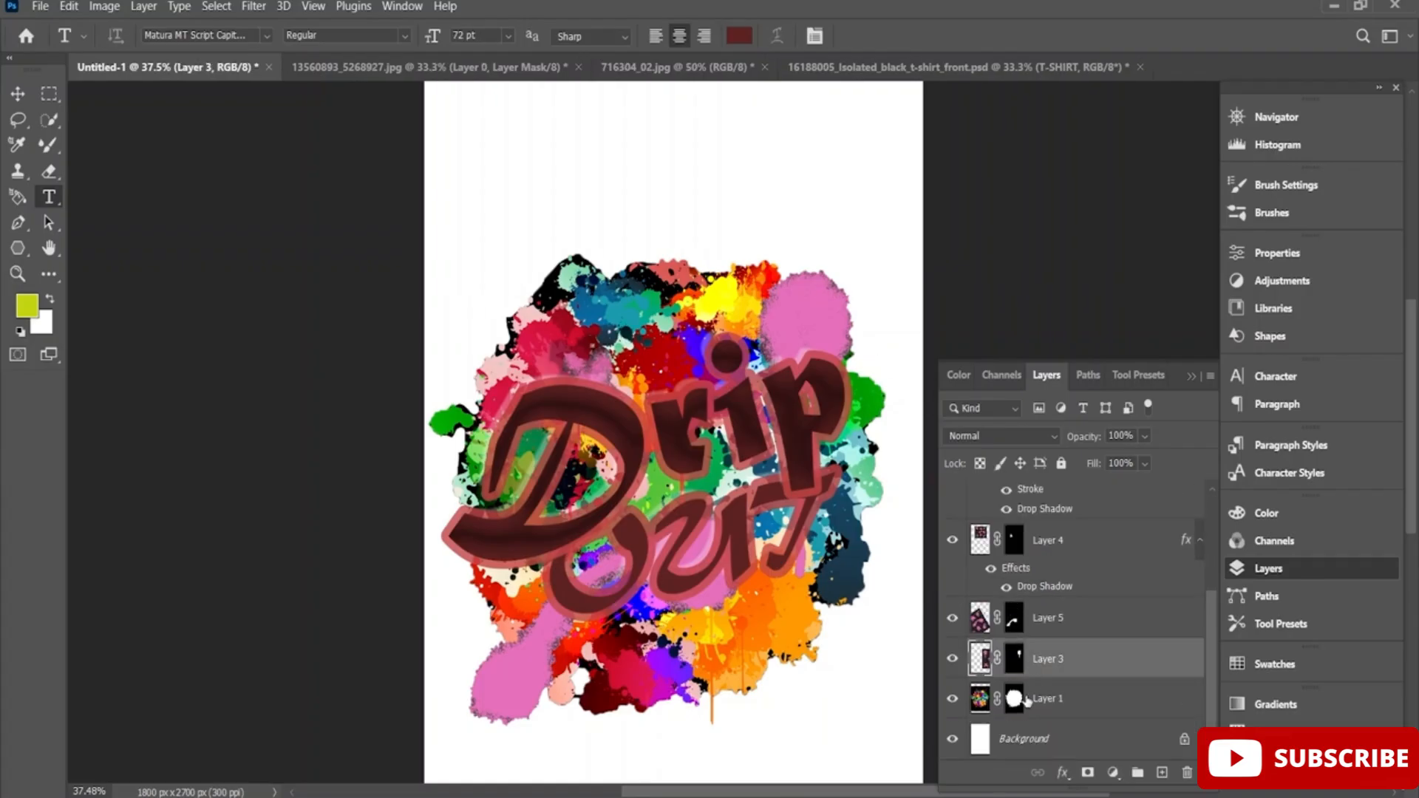
pyautogui.hotkey('ctrl', 't')
pyautogui.press('Return')
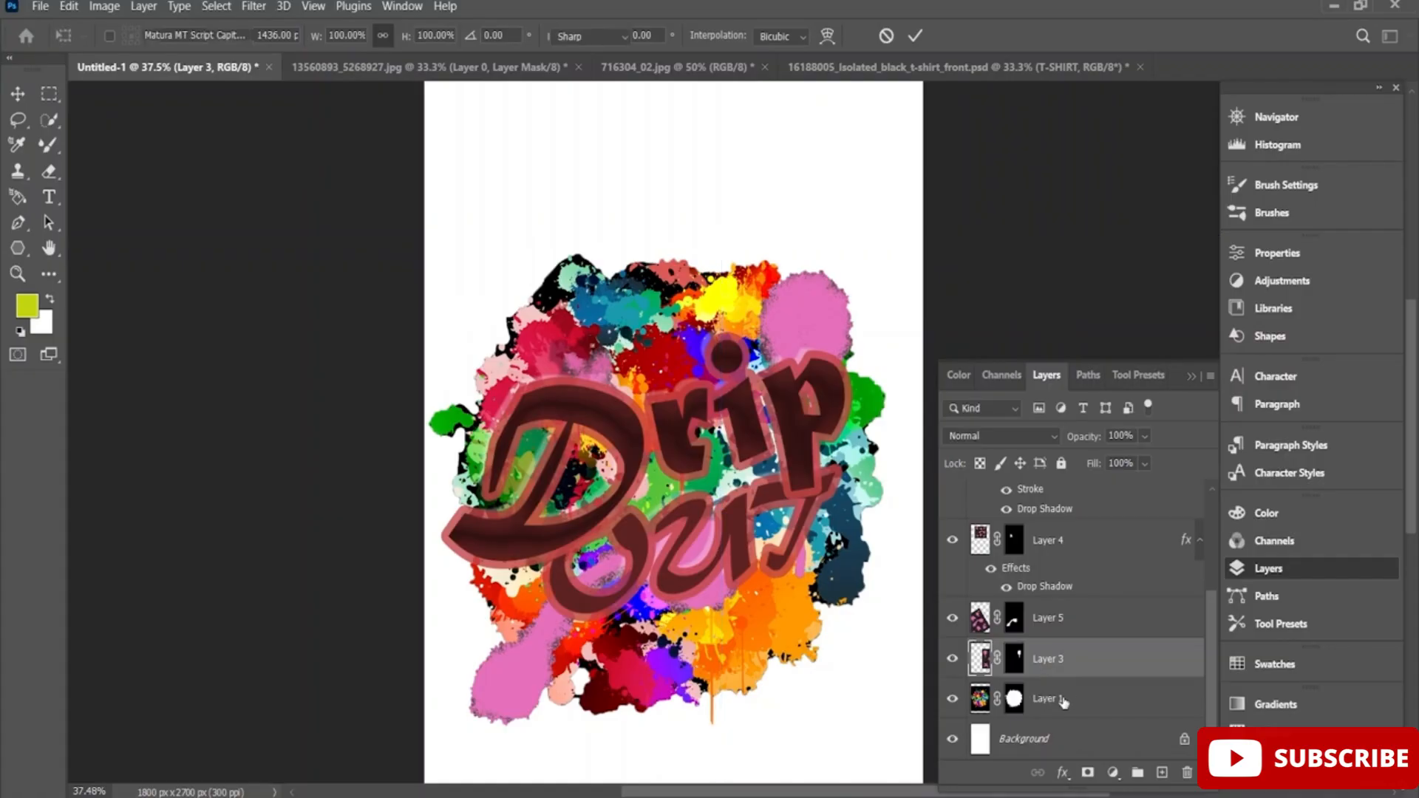
pyautogui.click(1064, 699)
# Move Layer 5 above the OUT text layer so it sits directly beneath the Drip layer.
pyautogui.click(1068, 629)
pyautogui.hotkey('ctrl', 't')
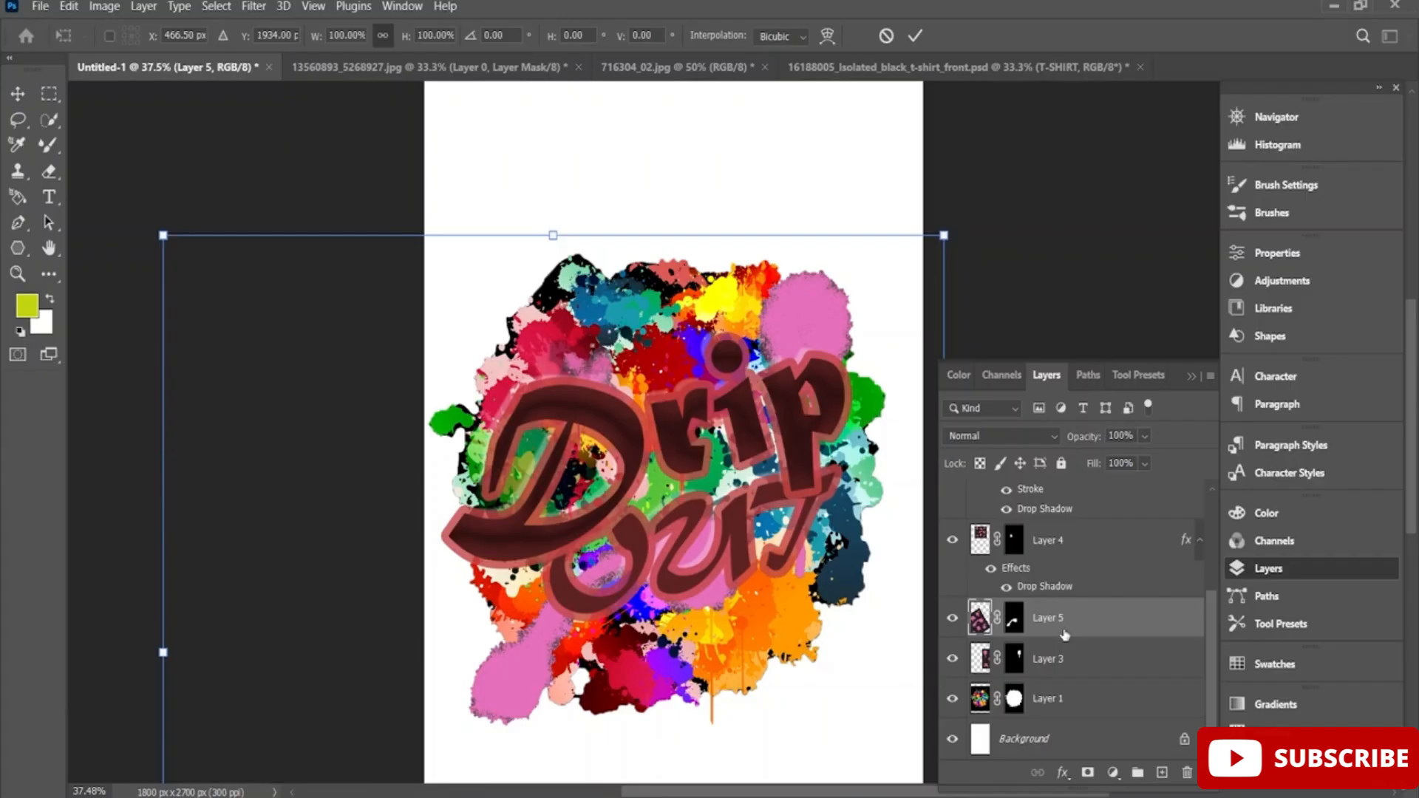
pyautogui.press('Return')
pyautogui.moveTo(1065, 635); pyautogui.dragTo(1081, 532)
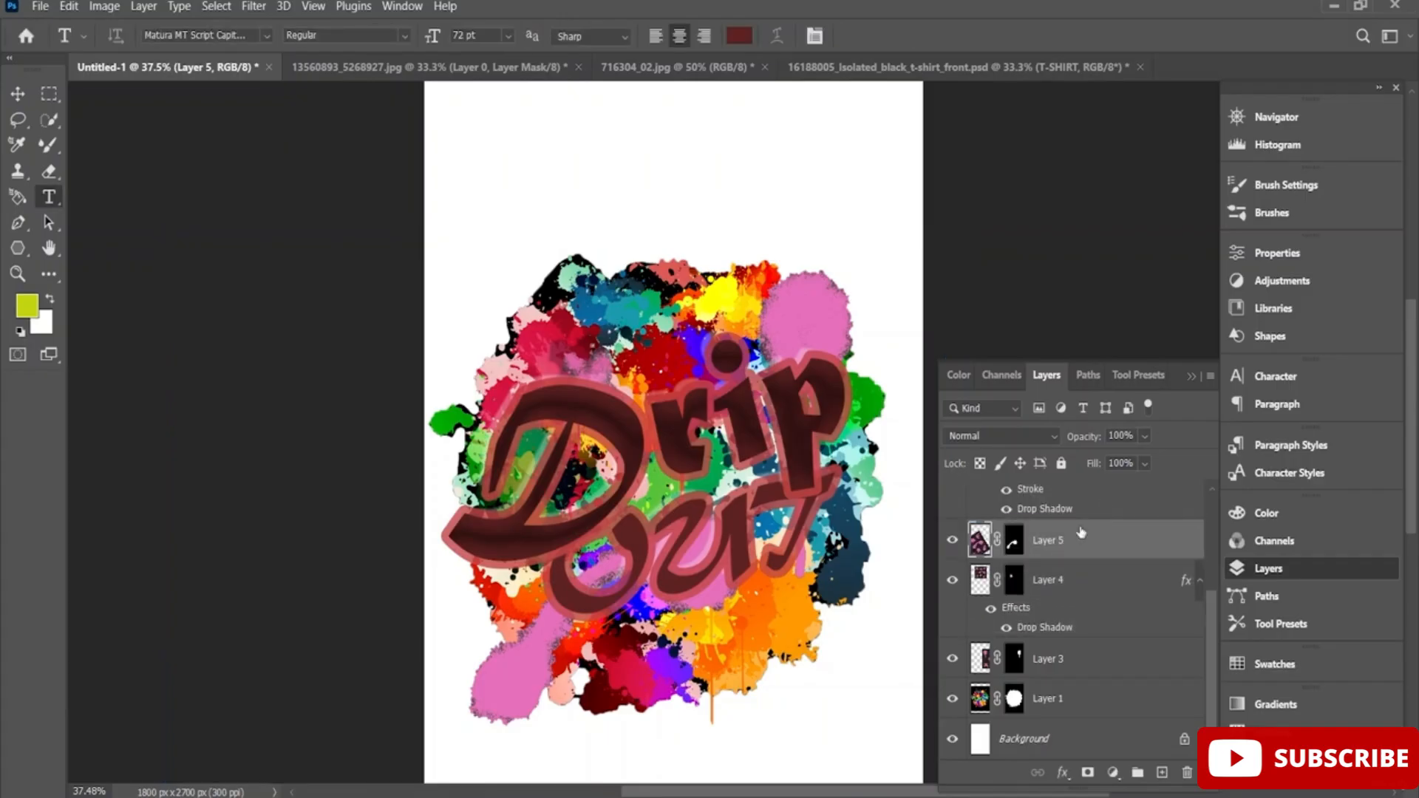
pyautogui.scroll(3, 1081, 532)
pyautogui.moveTo(1059, 668); pyautogui.dragTo(1083, 542)
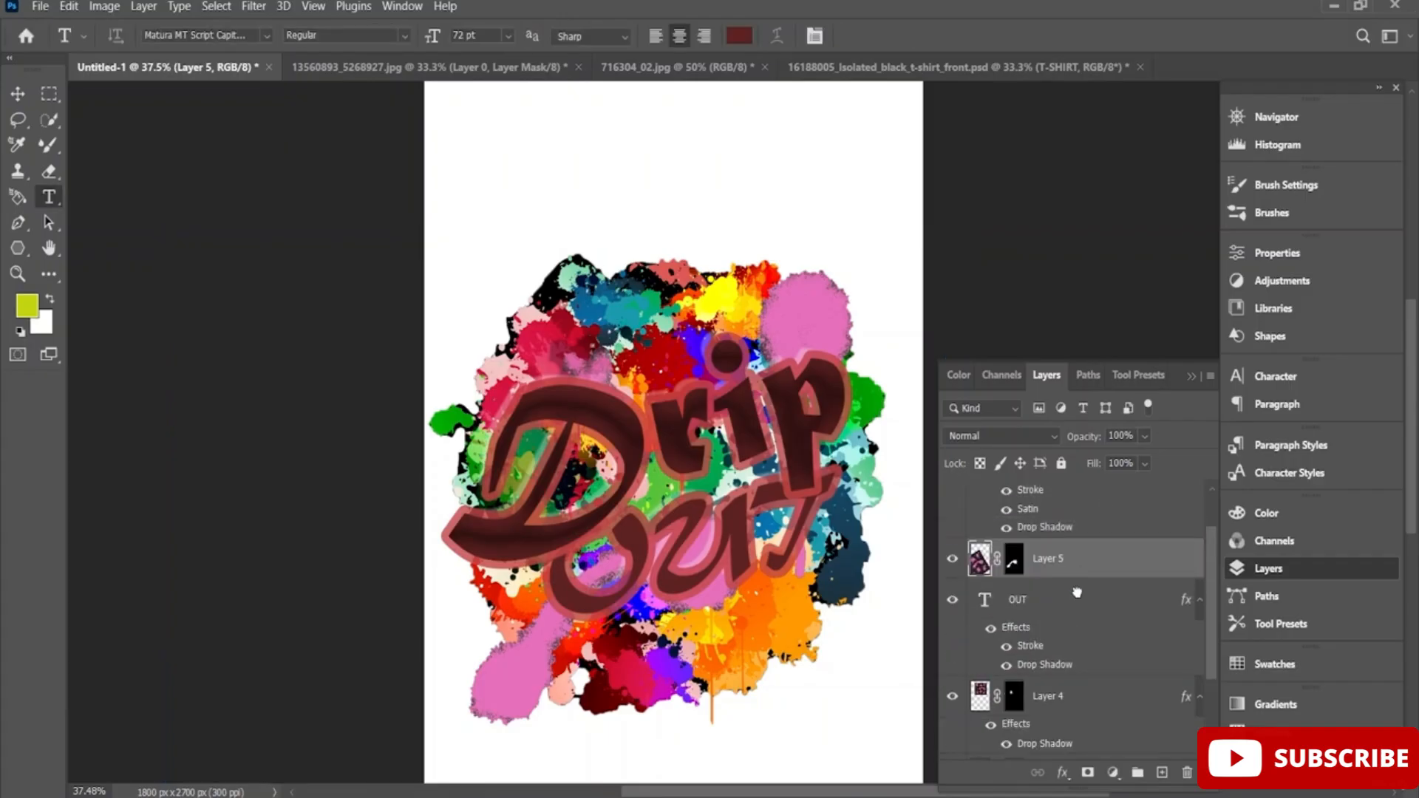
# Try Layer 5 above the Drip layer, and settle it directly beneath the OUT text layer, above Layer 4.
pyautogui.scroll(1, 1077, 592)
pyautogui.moveTo(1051, 618); pyautogui.dragTo(1071, 522)
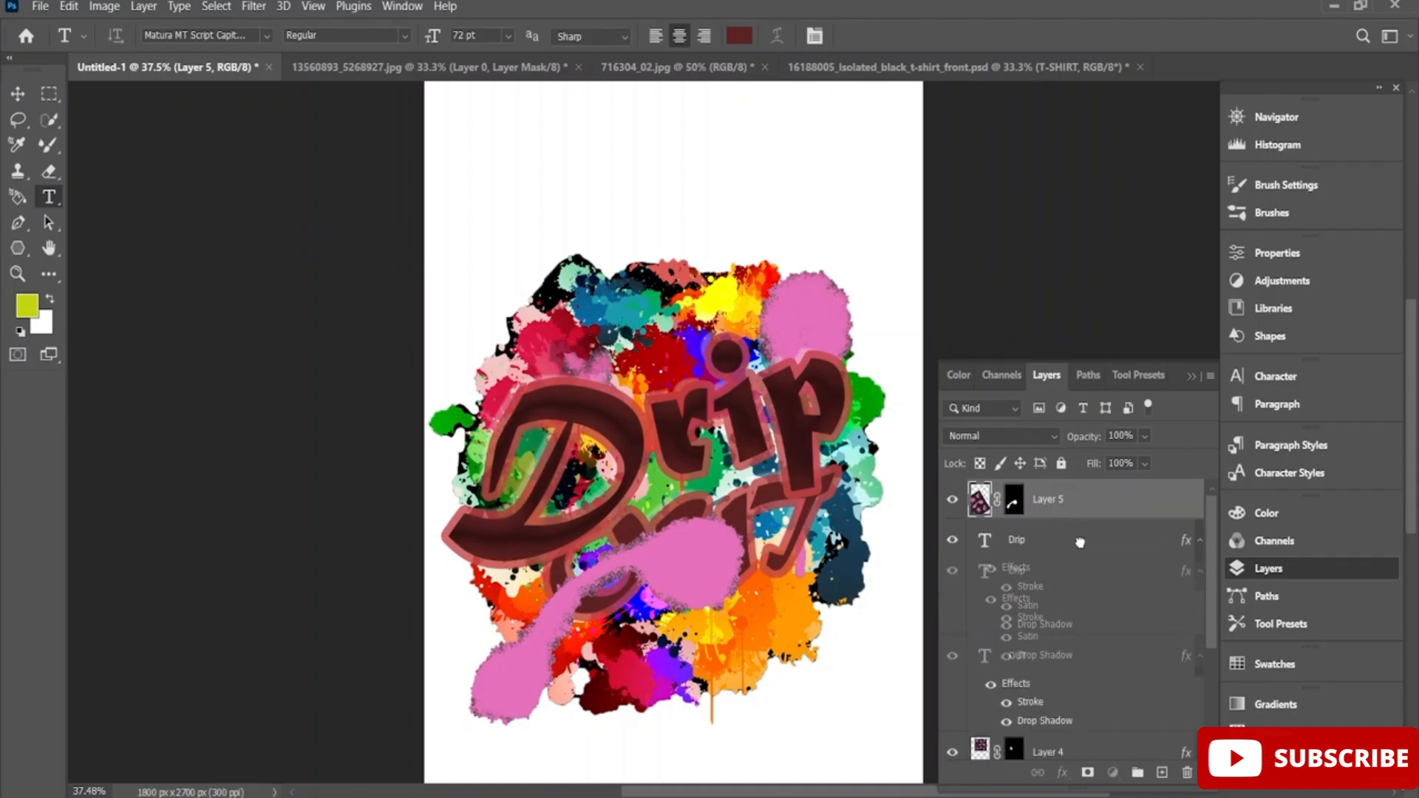
pyautogui.moveTo(1077, 502); pyautogui.dragTo(1080, 740)
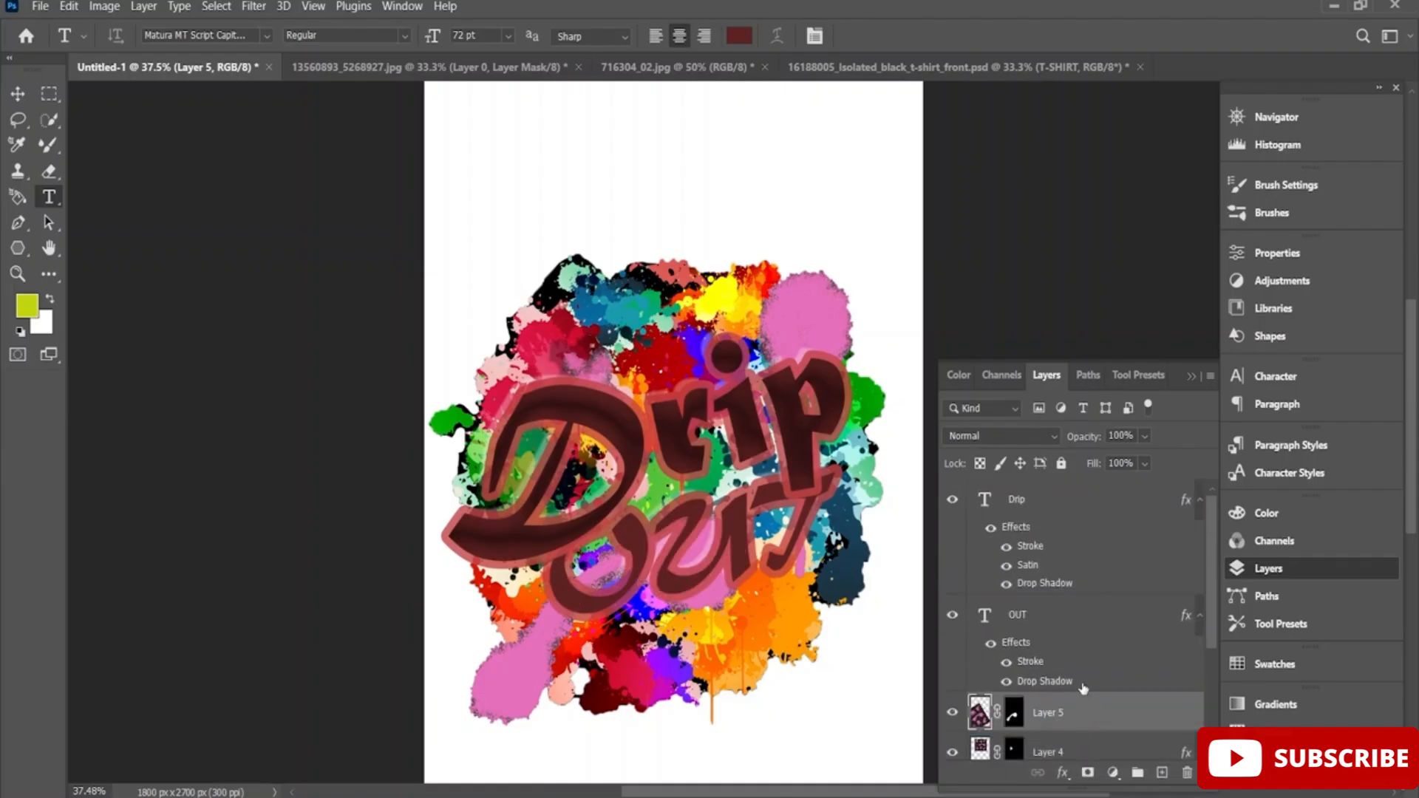
pyautogui.scroll(-3, 1079, 666)
pyautogui.click(1072, 665)
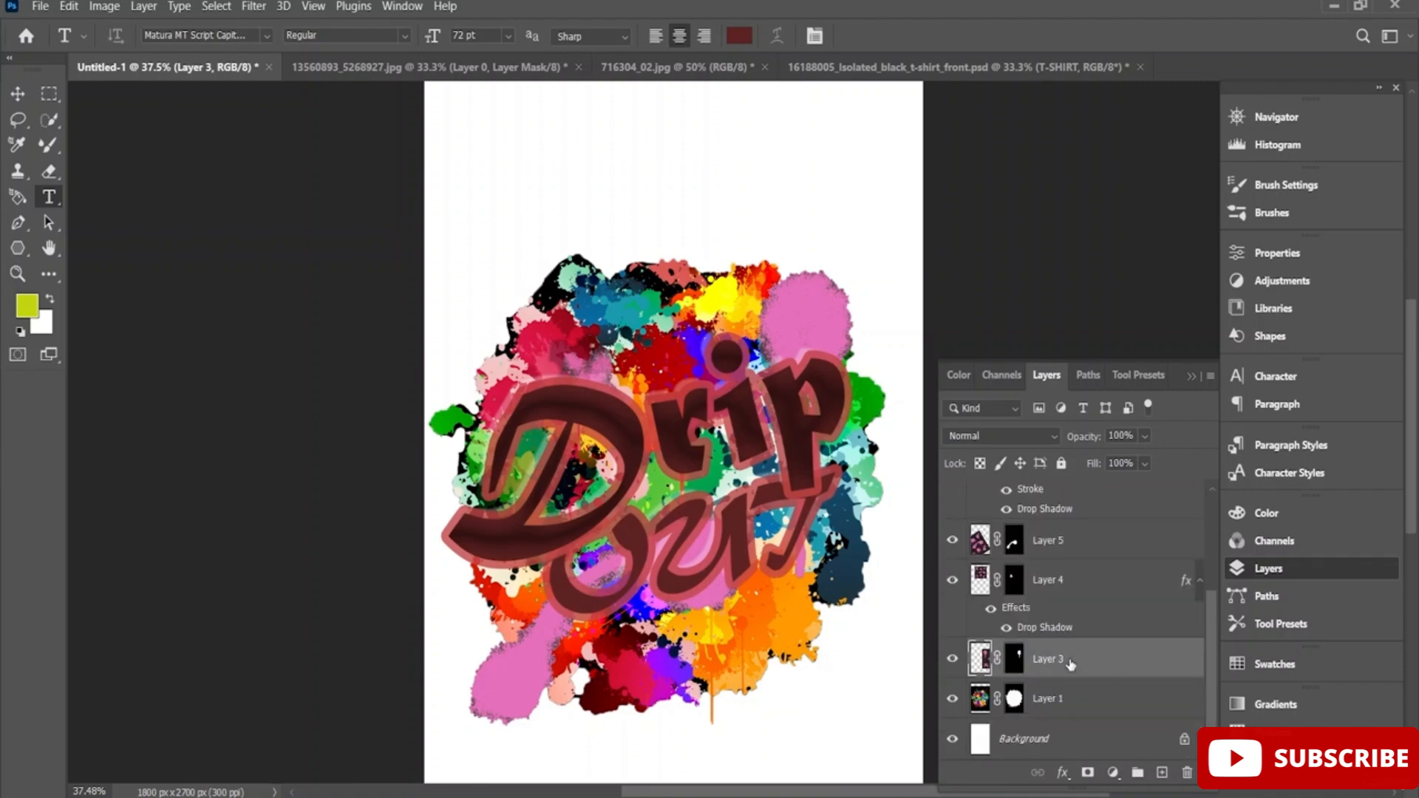
pyautogui.hotkey('ctrl', 't')
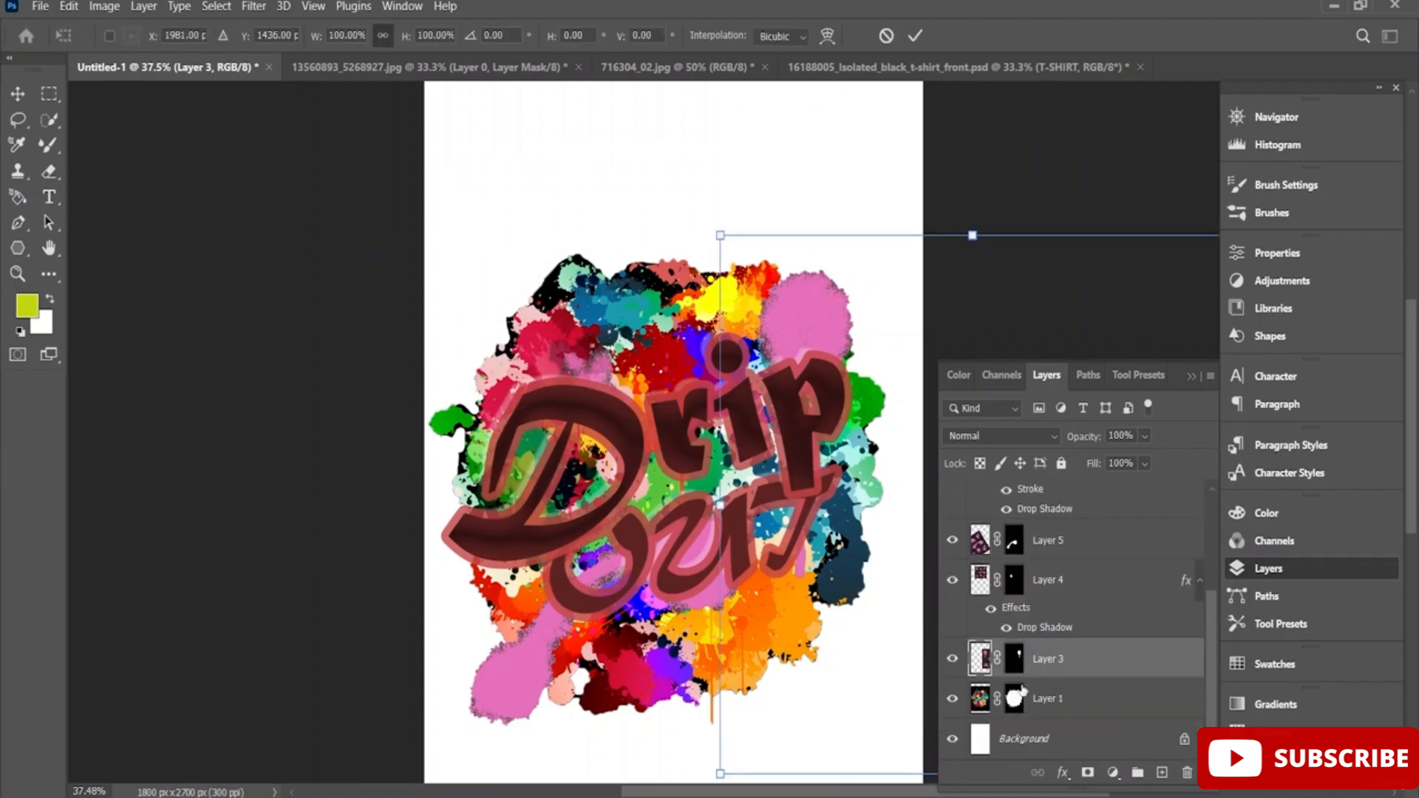
pyautogui.scroll(3, 1028, 674)
pyautogui.click(1055, 668)
pyautogui.press('t')
# Move Layer 4 to the top of the layer stack, directly above the Drip text layer.
pyautogui.click(1048, 697)
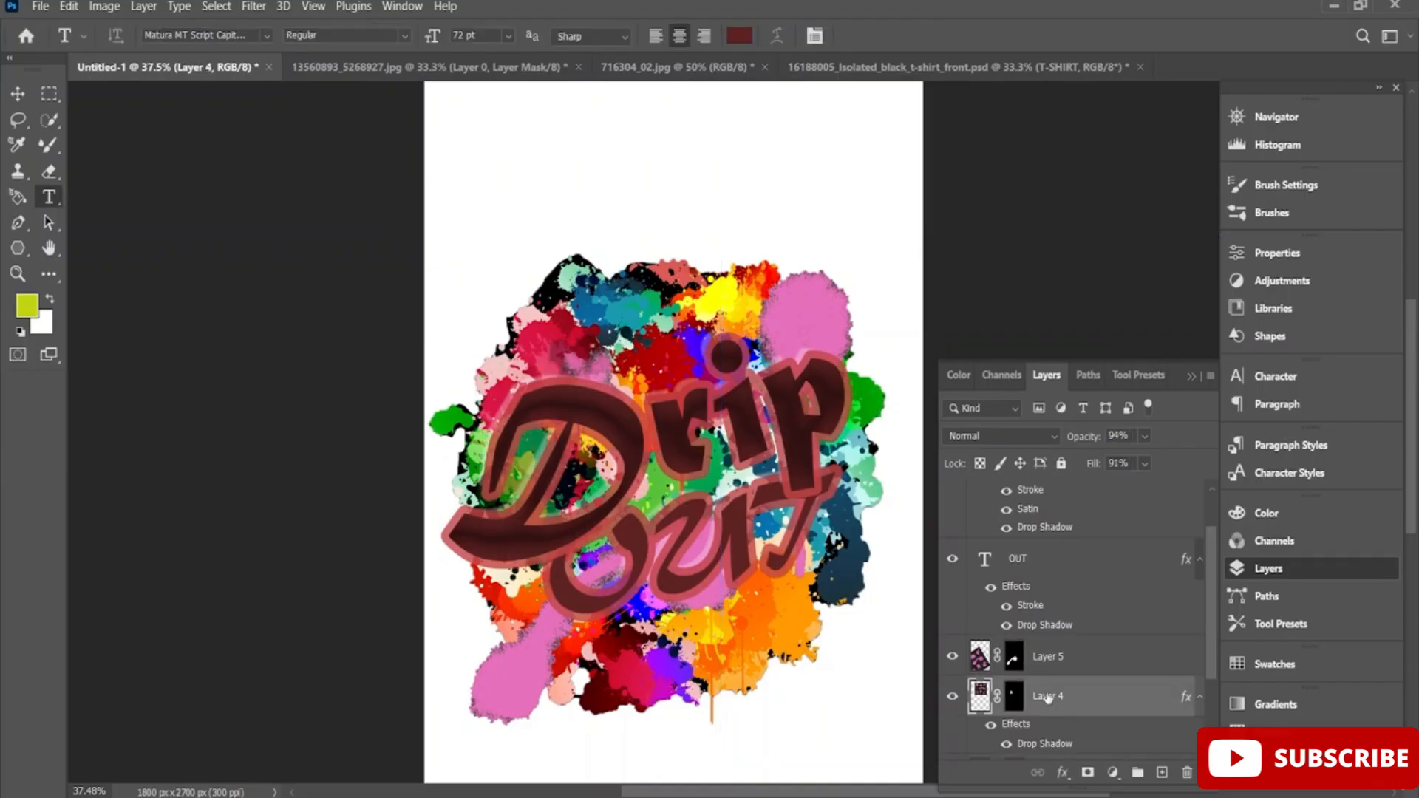
pyautogui.hotkey('ctrl', 't')
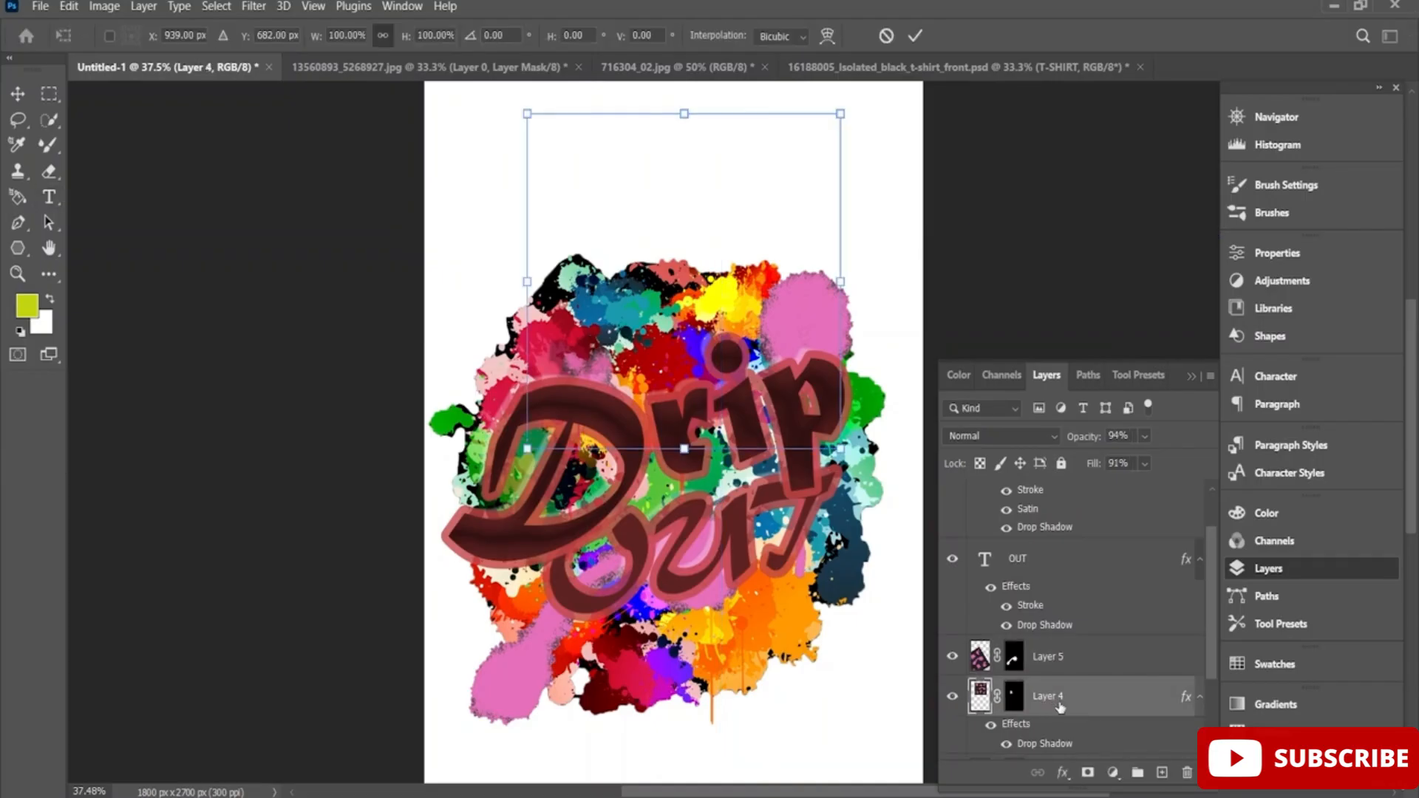
pyautogui.moveTo(1060, 707); pyautogui.dragTo(1080, 502)
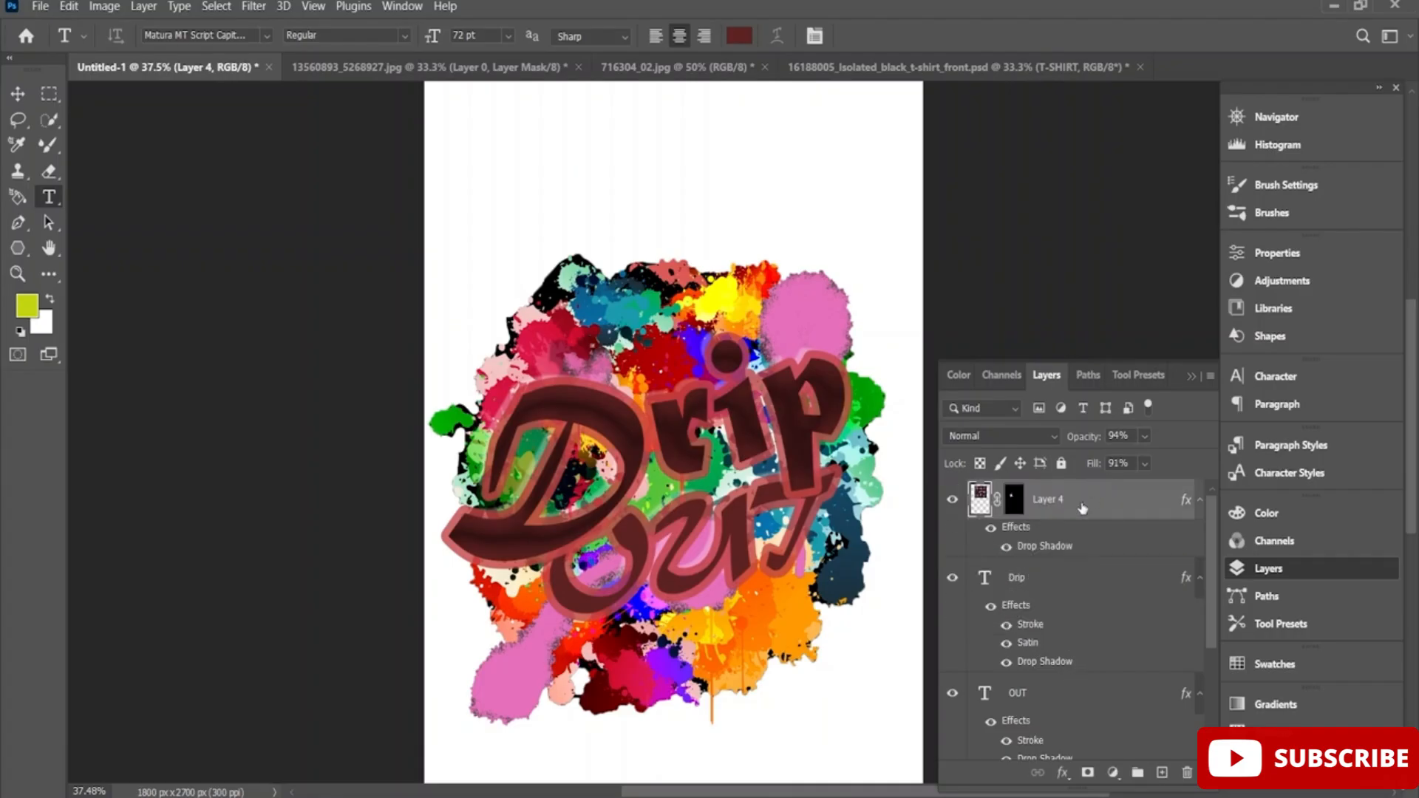
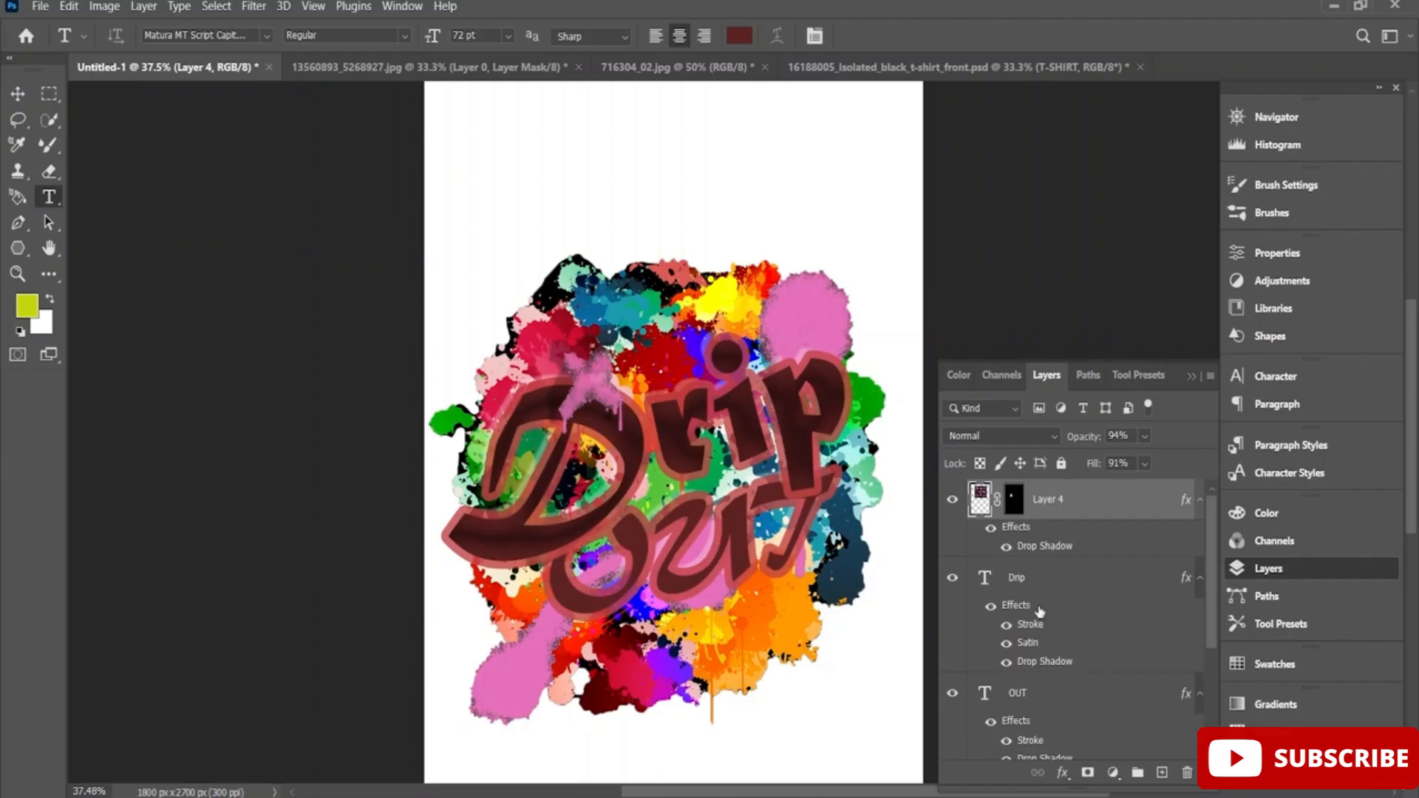
# Set the OUT text layer's Blend If range for the underlying layer to 31 and 234, keeping This Layer at 0 and 255.
pyautogui.click(1018, 695)
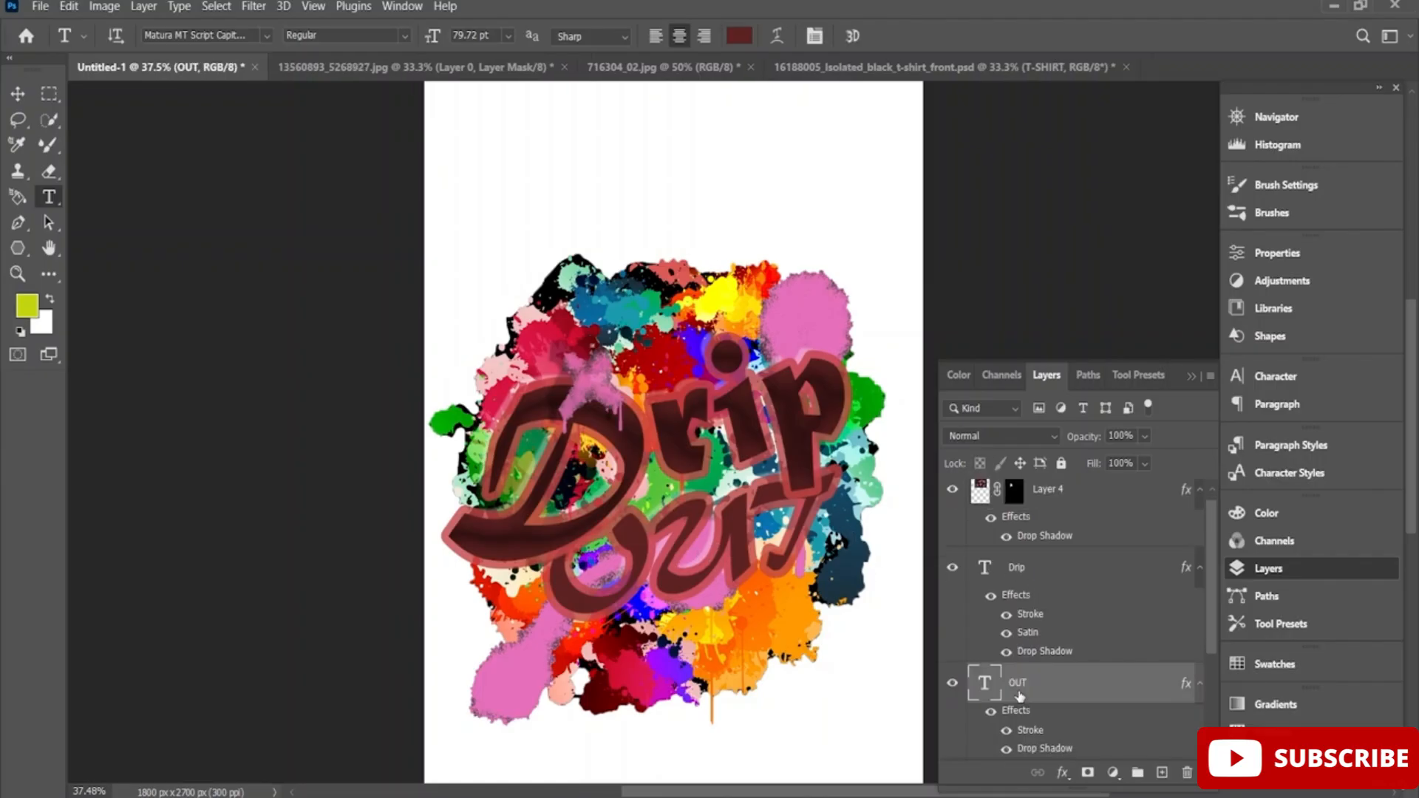
pyautogui.click(1063, 773)
pyautogui.click(1118, 587)
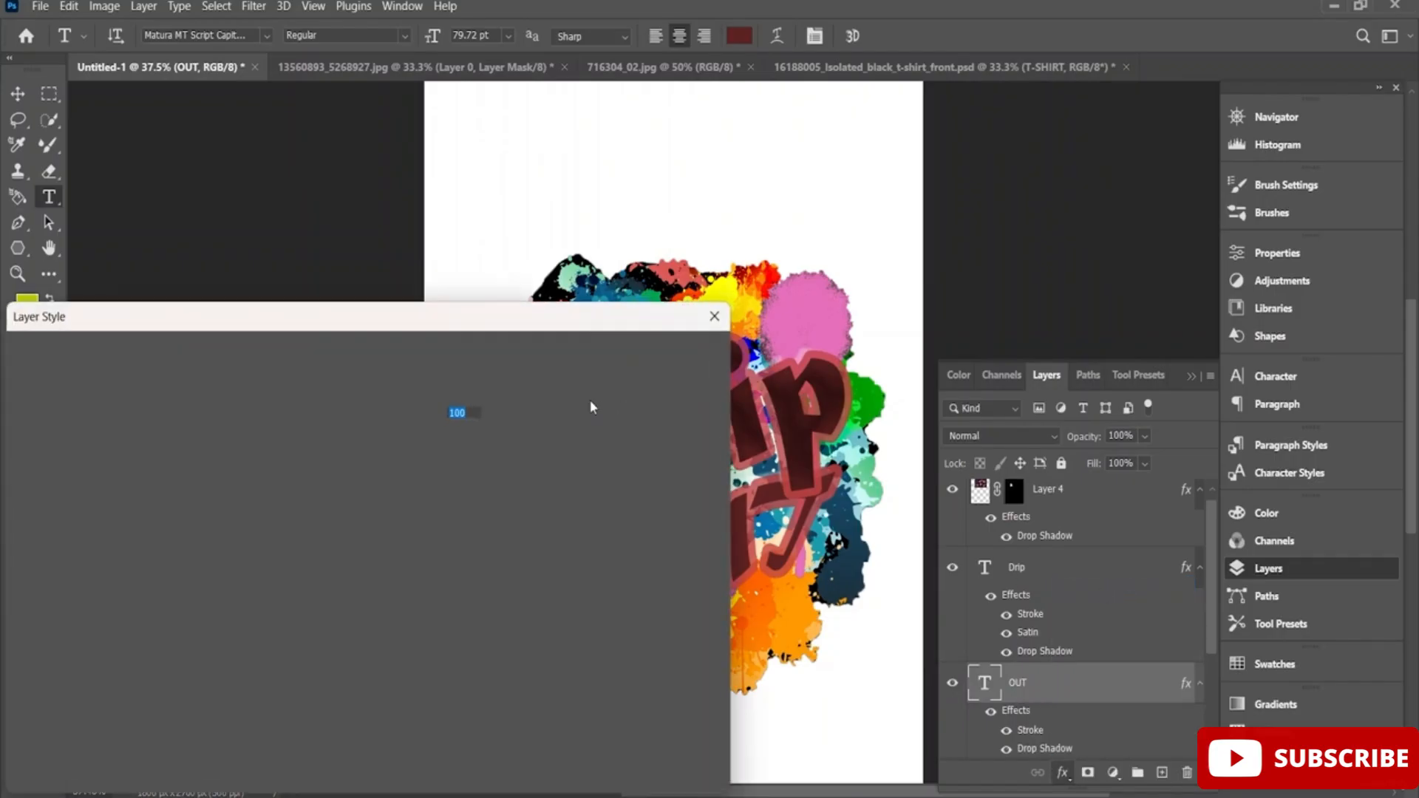
pyautogui.moveTo(299, 326); pyautogui.dragTo(1040, 207)
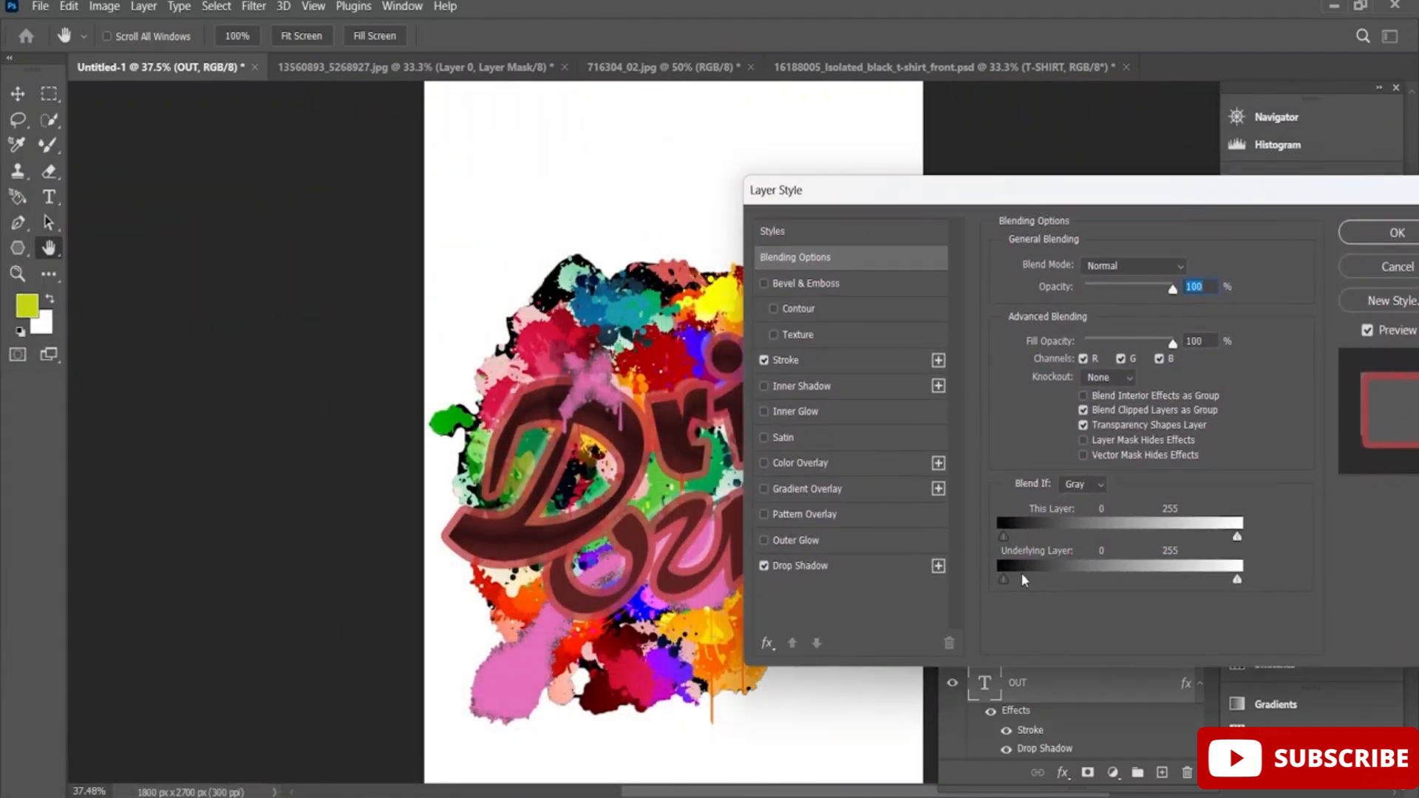
pyautogui.moveTo(1023, 579); pyautogui.dragTo(1034, 579)
pyautogui.moveTo(1063, 189); pyautogui.dragTo(1041, 285)
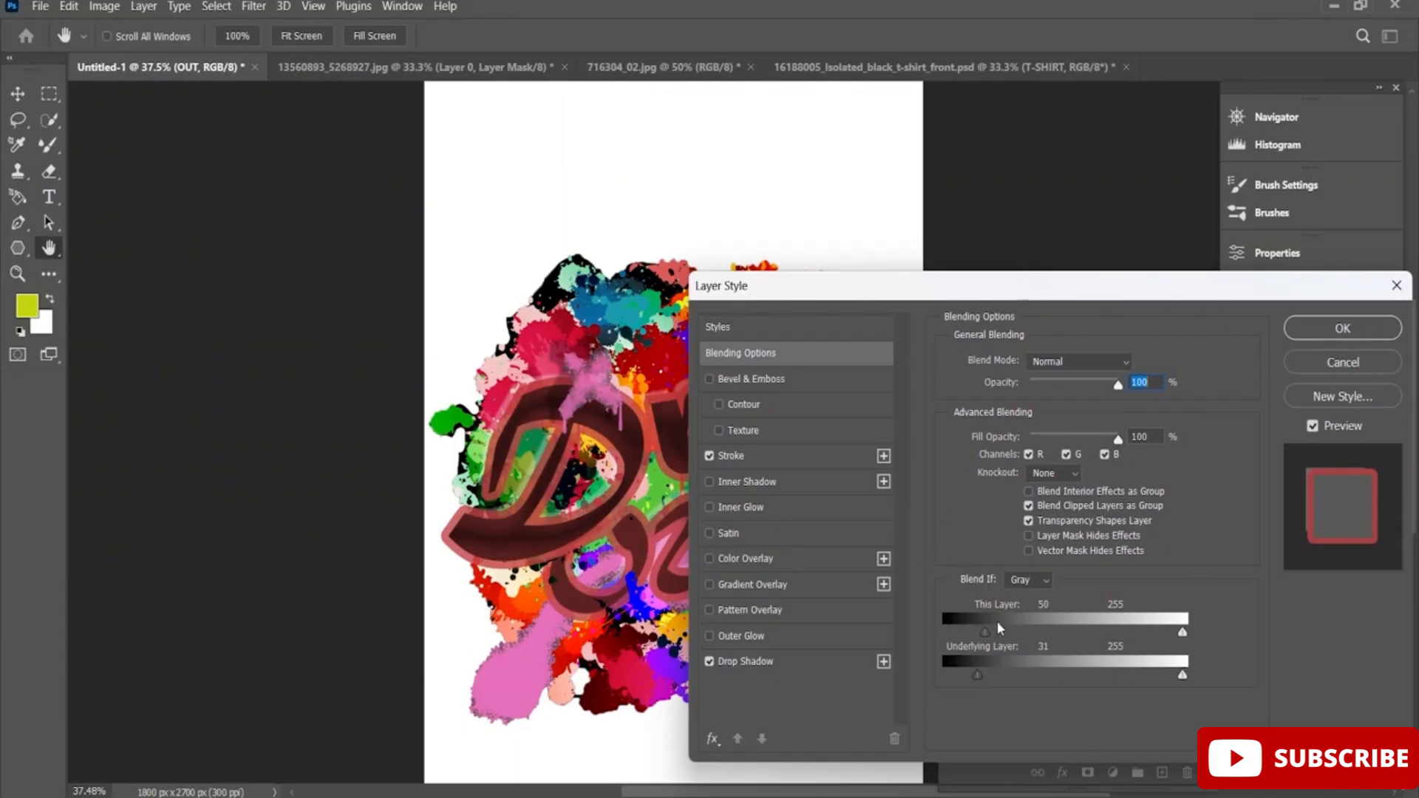
pyautogui.moveTo(985, 632); pyautogui.dragTo(967, 634)
pyautogui.moveTo(1143, 297); pyautogui.dragTo(660, 264)
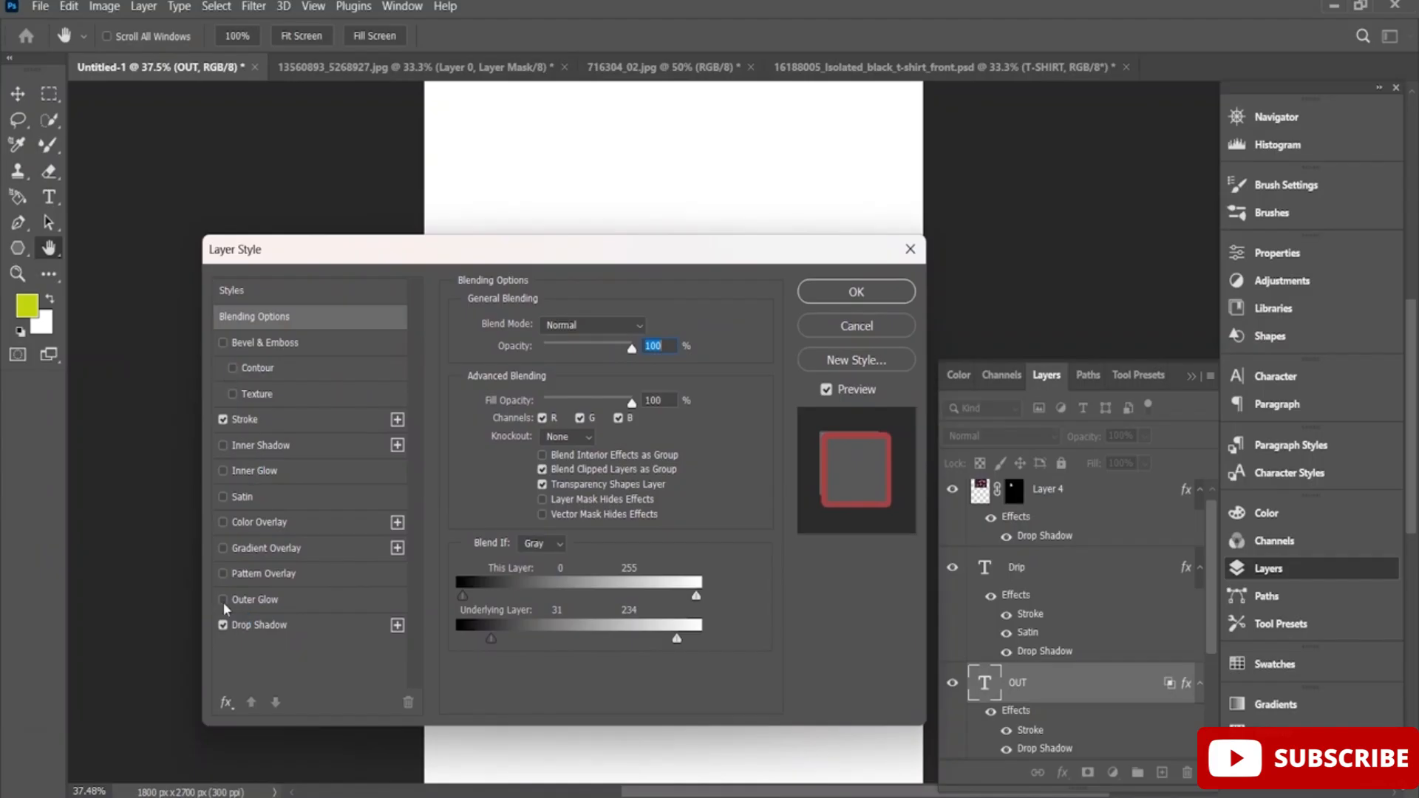
# Try a pattern overlay and a gradient overlay on the OUT text, and apply its layer style with both switched off.
pyautogui.click(223, 574)
pyautogui.moveTo(501, 225)
pyautogui.mouseDown()
pyautogui.moveTo(216, 500)
pyautogui.moveTo(498, 286)
pyautogui.moveTo(519, 238)
pyautogui.mouseUp()
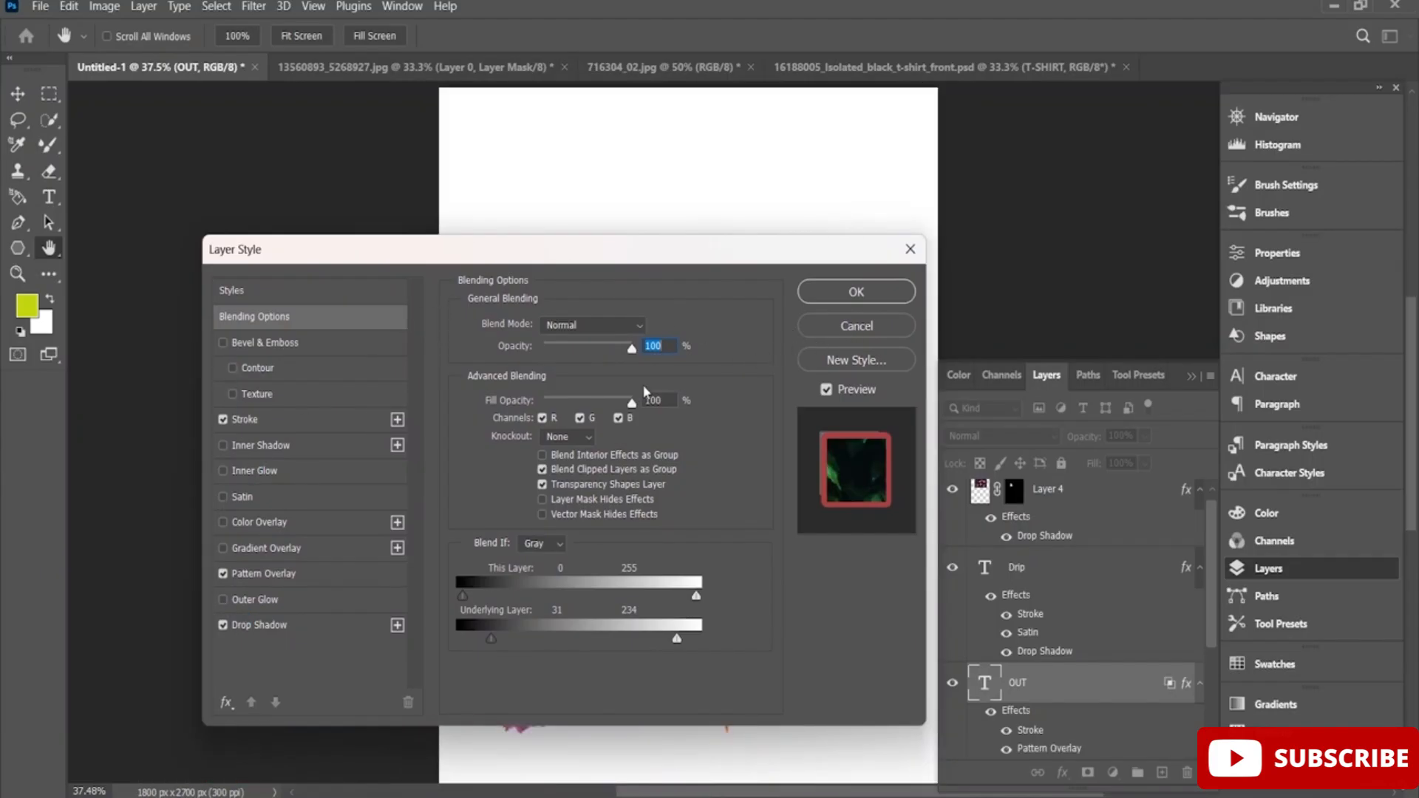
pyautogui.click(223, 575)
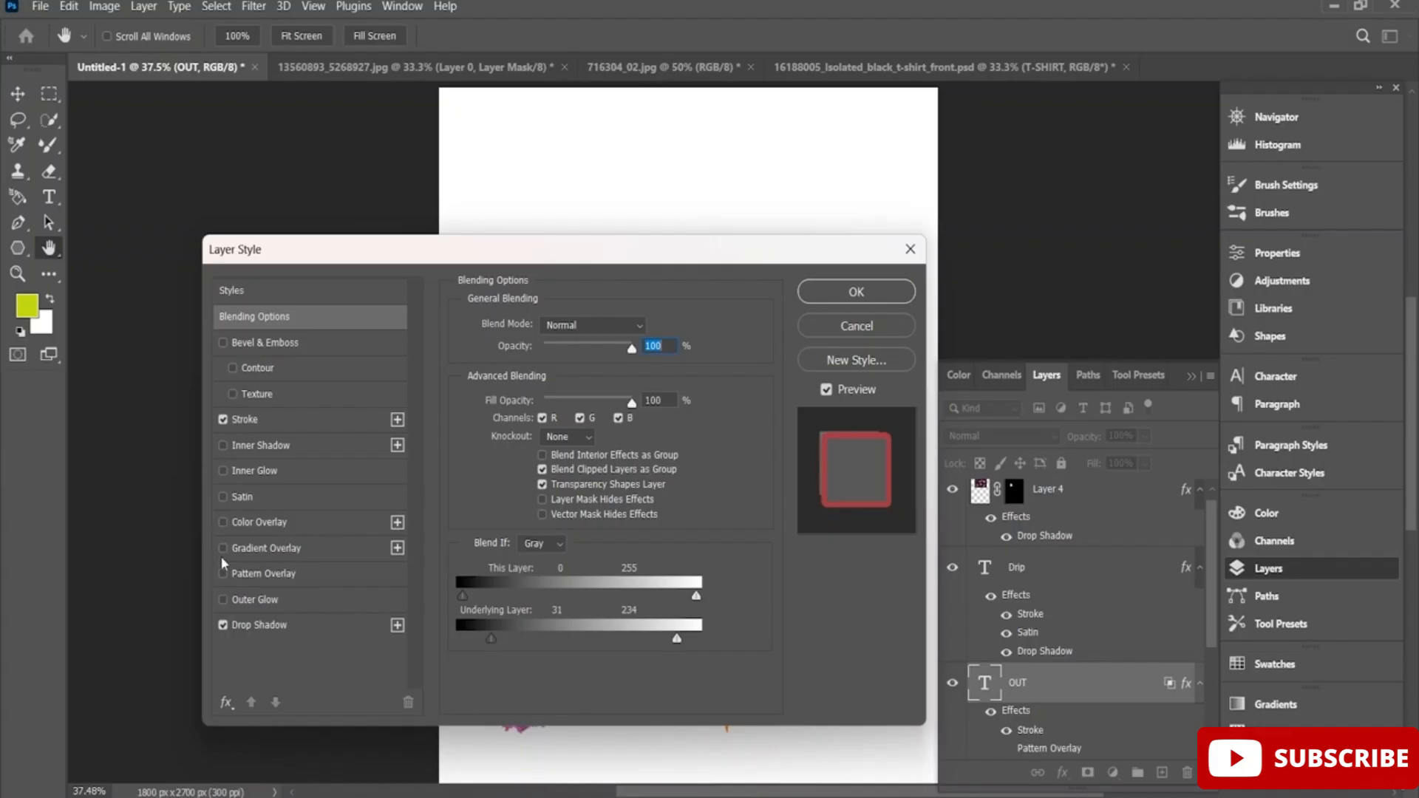
pyautogui.click(222, 549)
pyautogui.moveTo(515, 254); pyautogui.dragTo(432, 275)
pyautogui.click(141, 570)
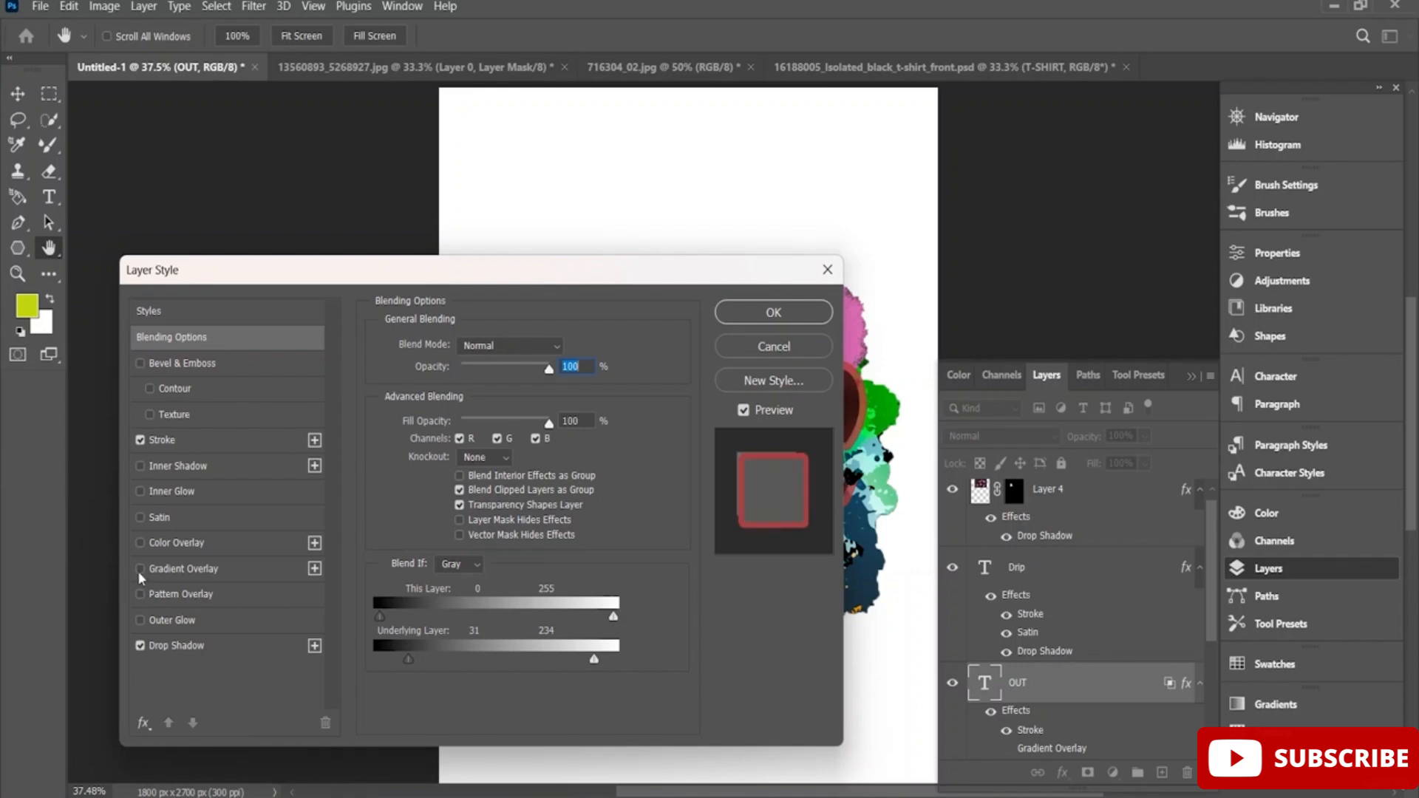
pyautogui.click(791, 314)
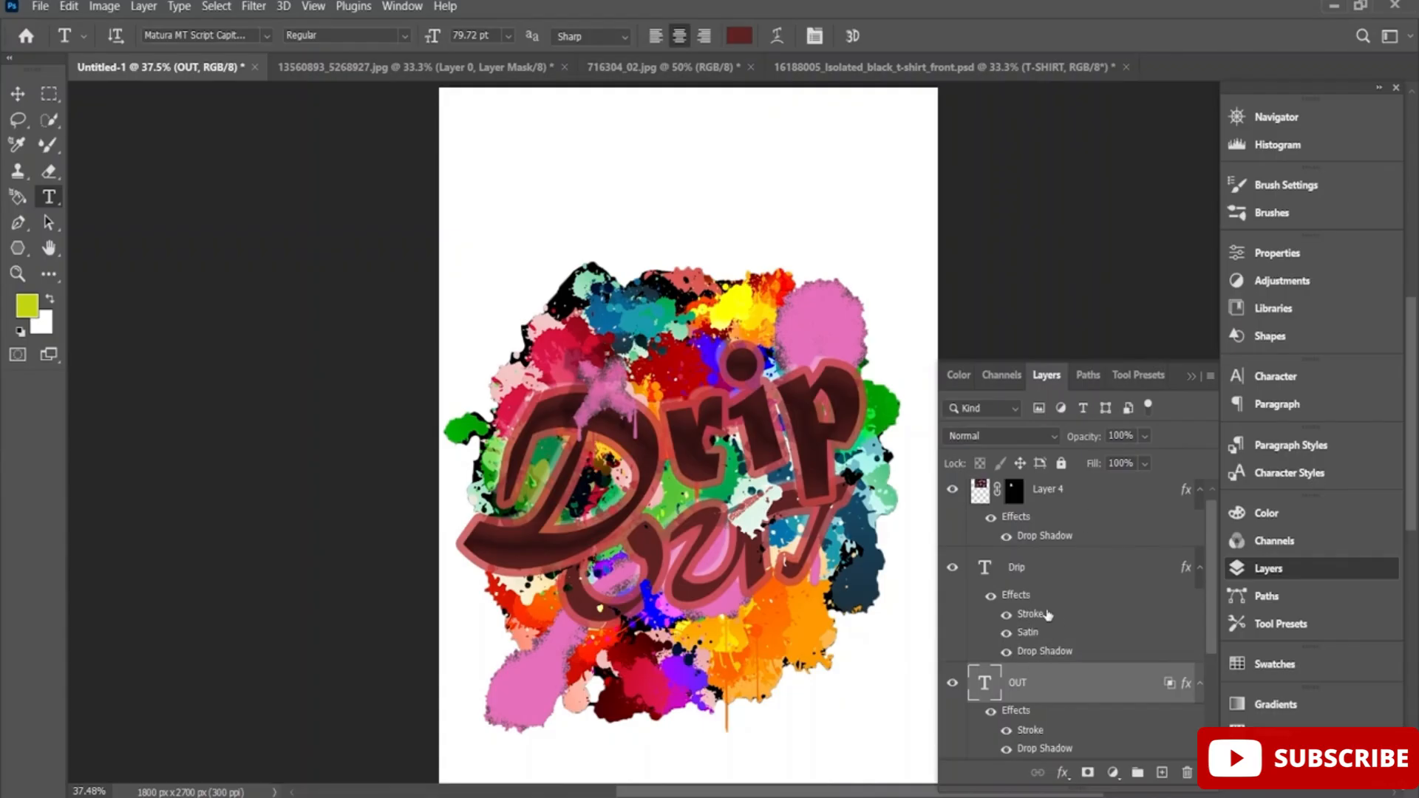
# Change the OUT text colour to the darker red #411818.
pyautogui.rightClick(1018, 693)
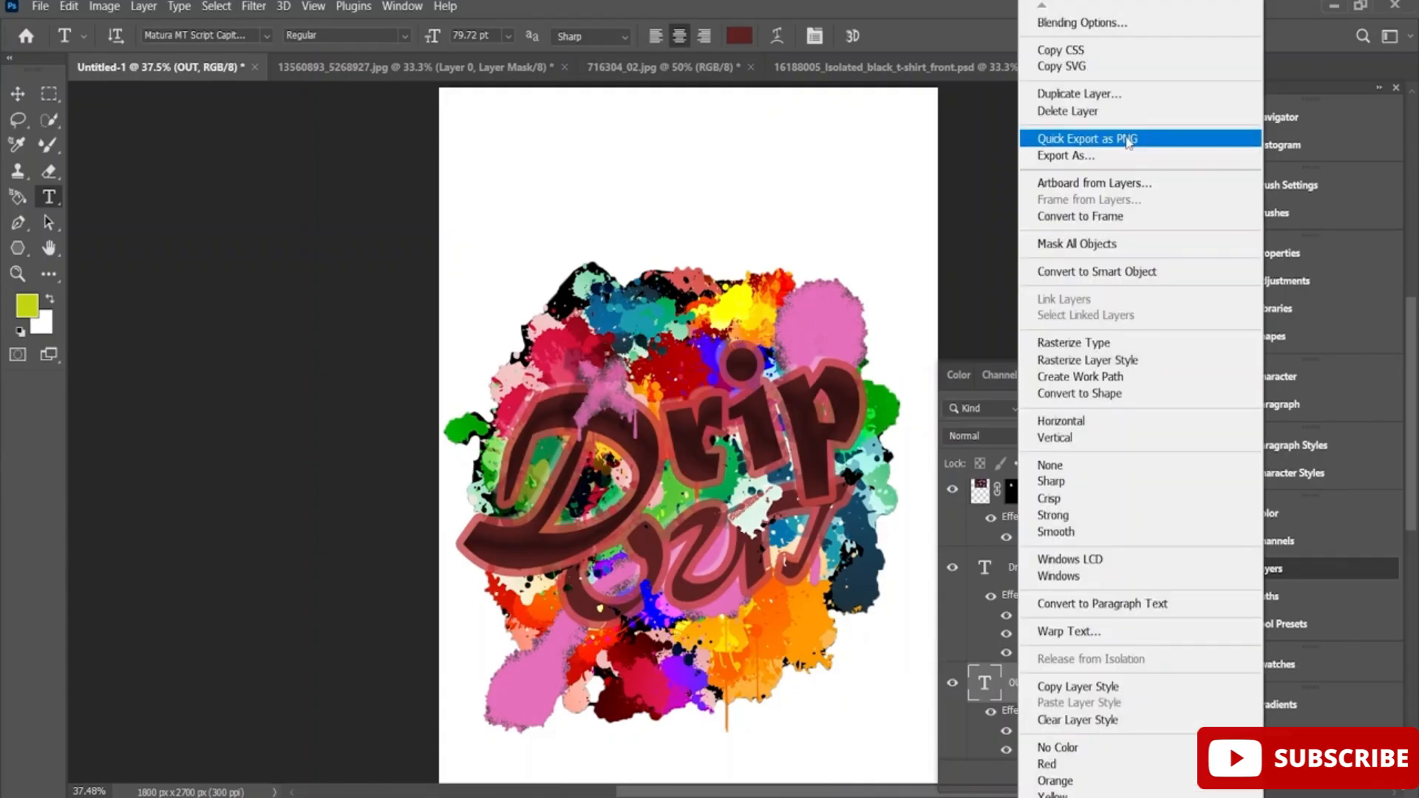
pyautogui.click(746, 45)
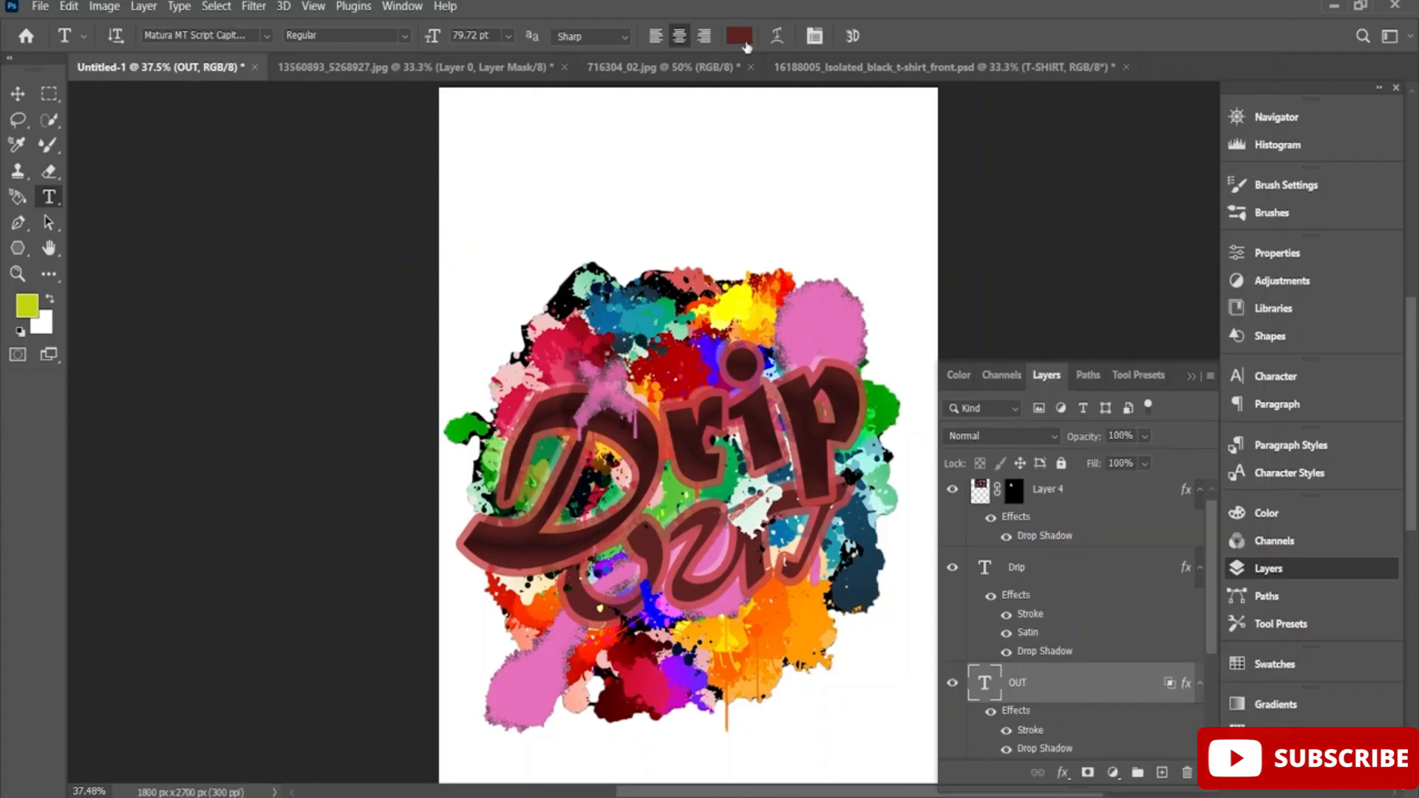
pyautogui.click(745, 44)
pyautogui.moveTo(471, 626)
pyautogui.mouseDown()
pyautogui.moveTo(421, 625)
pyautogui.moveTo(427, 645)
pyautogui.moveTo(413, 645)
pyautogui.mouseUp()
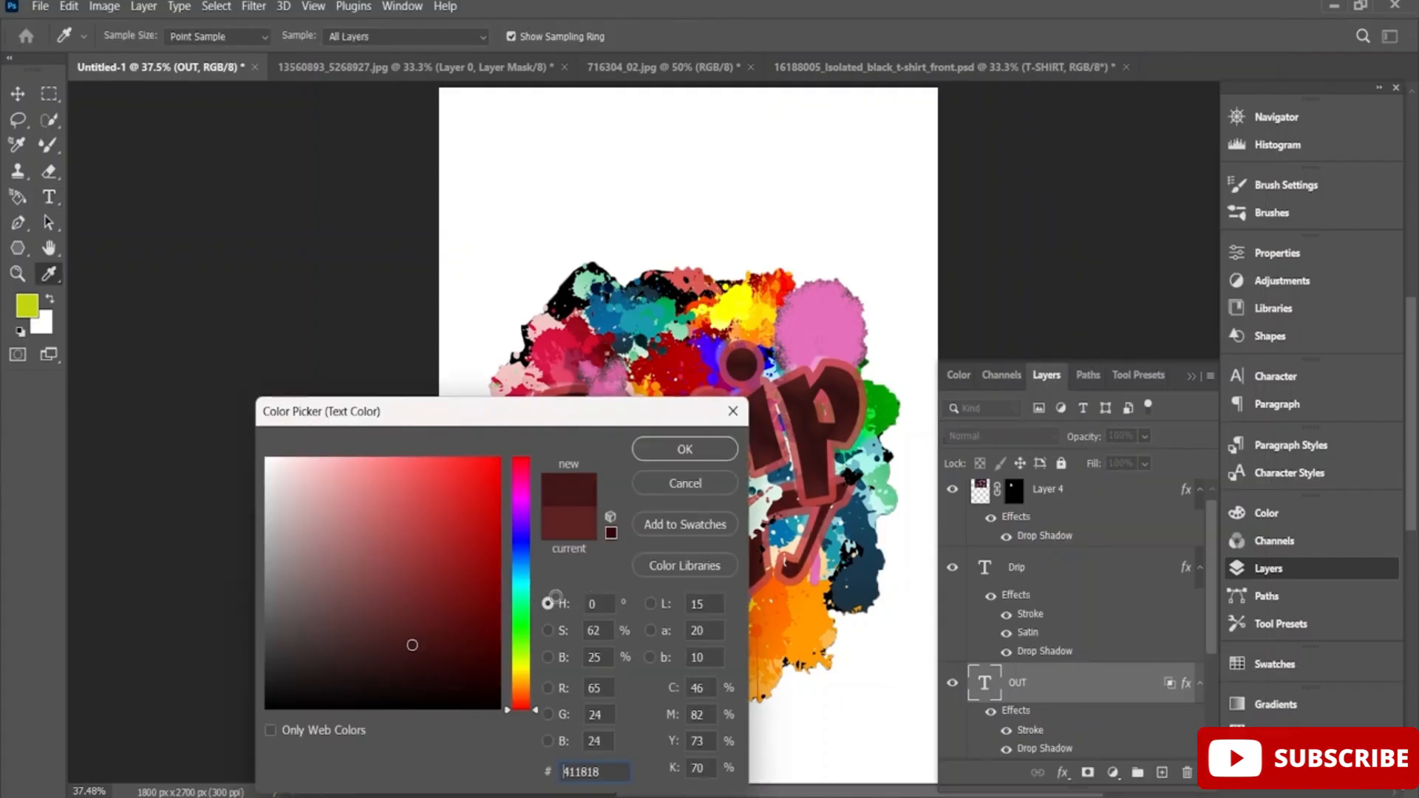
pyautogui.click(710, 459)
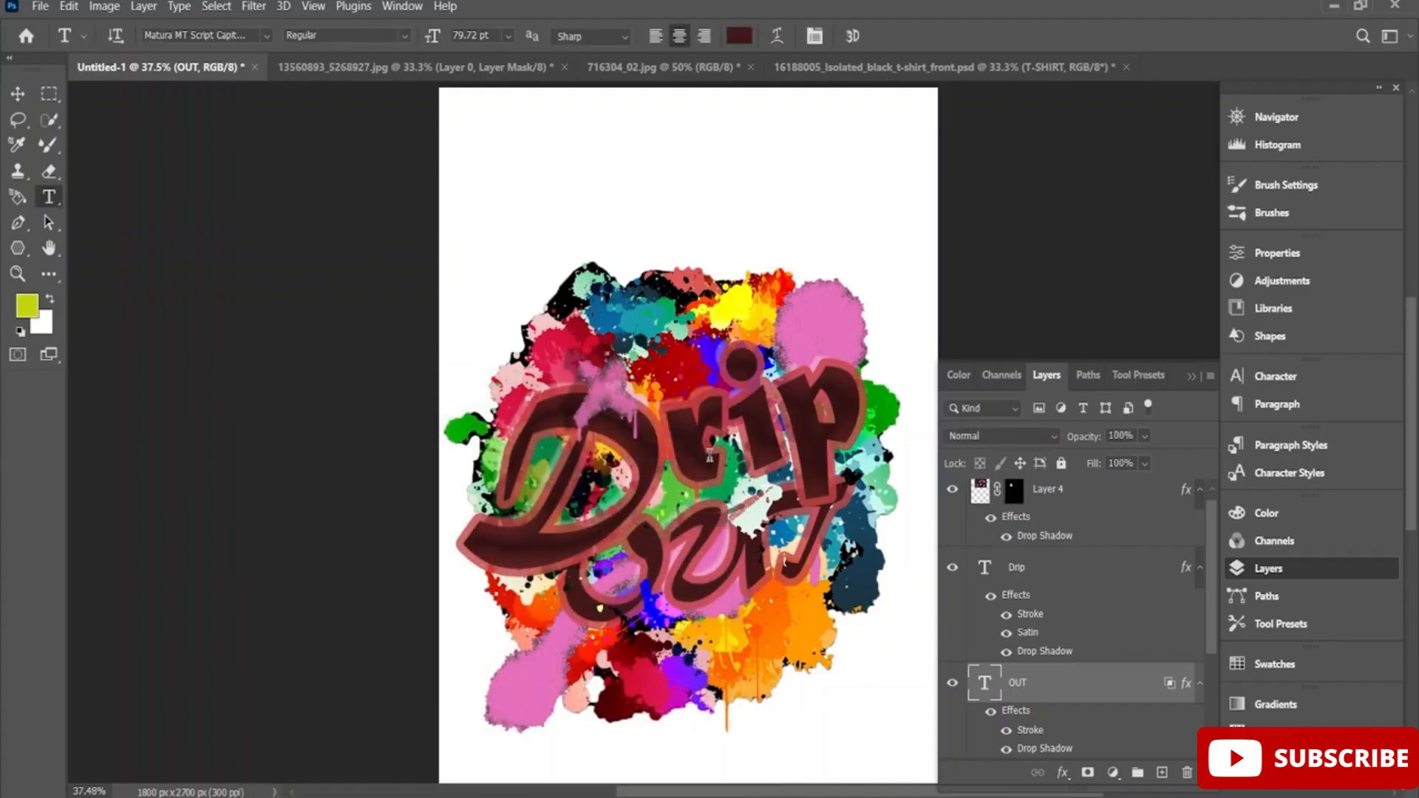
# Combine all layers above the Background into one smart object and rasterize the combined layer.
pyautogui.scroll(1, 1052, 673)
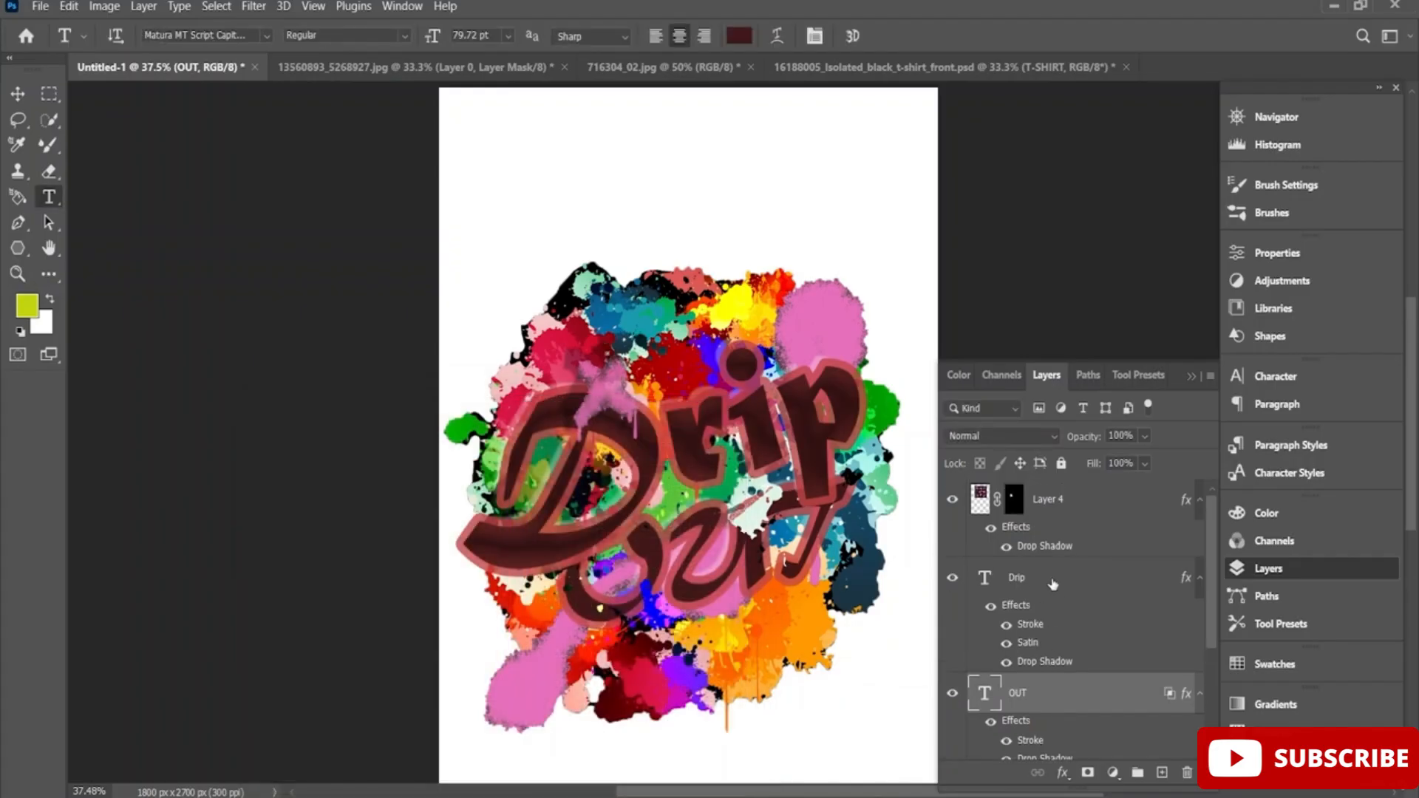
pyautogui.click(1072, 509)
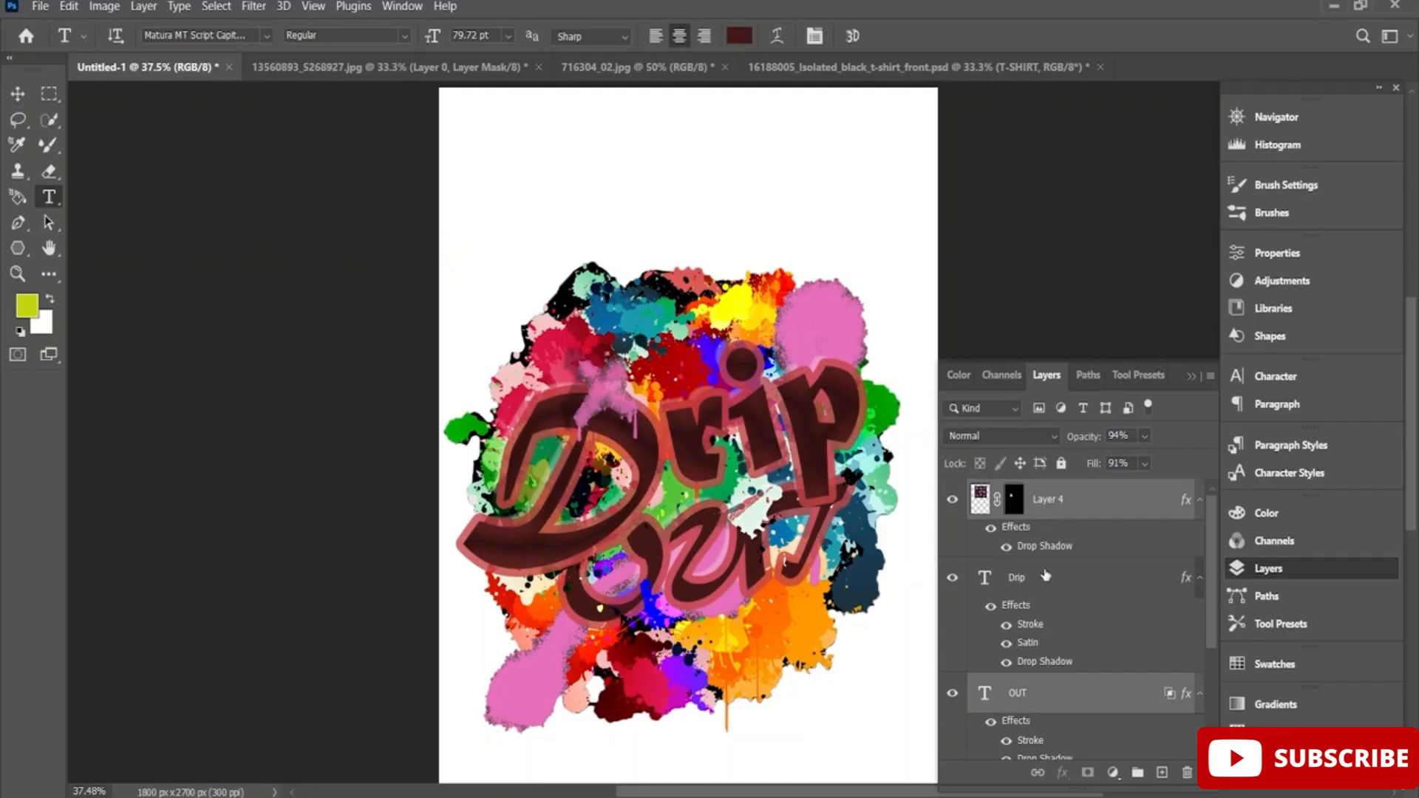
pyautogui.keyDown('ctrl'); pyautogui.click(1045, 576); pyautogui.keyUp('ctrl')
pyautogui.scroll(-3, 1047, 577)
pyautogui.keyDown('ctrl'); pyautogui.click(1055, 634); pyautogui.keyUp('ctrl')
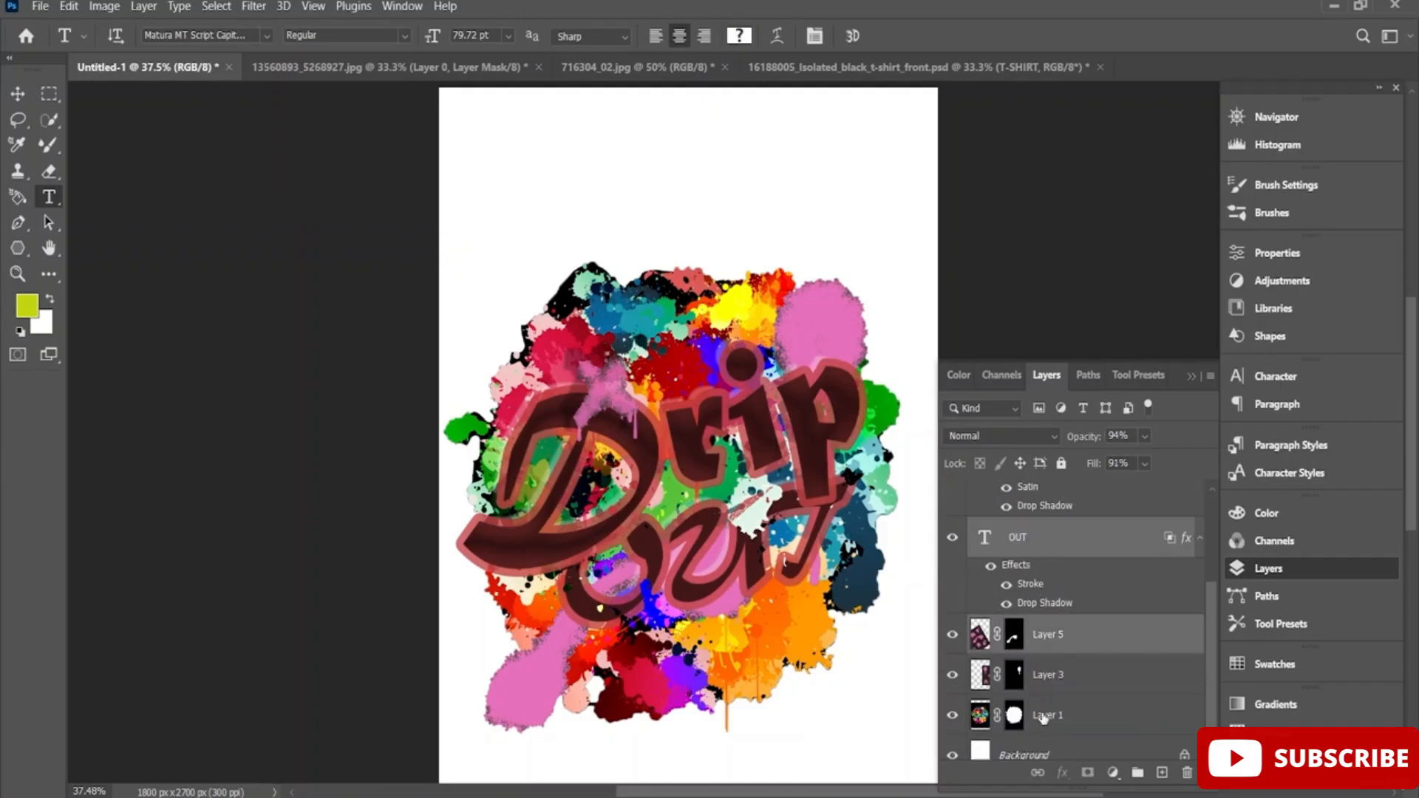
pyautogui.keyDown('ctrl'); pyautogui.click(1047, 676); pyautogui.keyUp('ctrl')
pyautogui.keyDown('ctrl'); pyautogui.click(1041, 719); pyautogui.keyUp('ctrl')
pyautogui.rightClick(1042, 719)
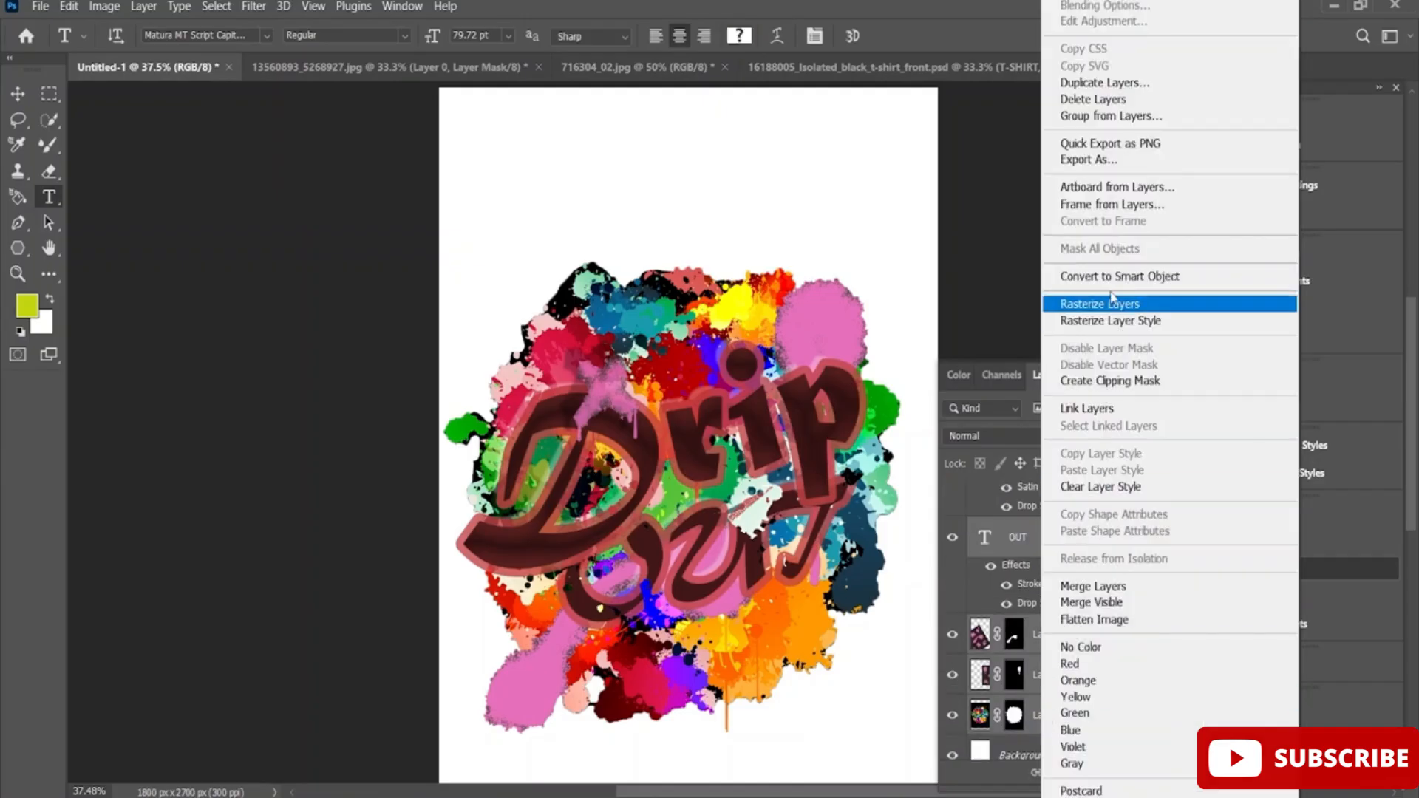
pyautogui.click(1181, 284)
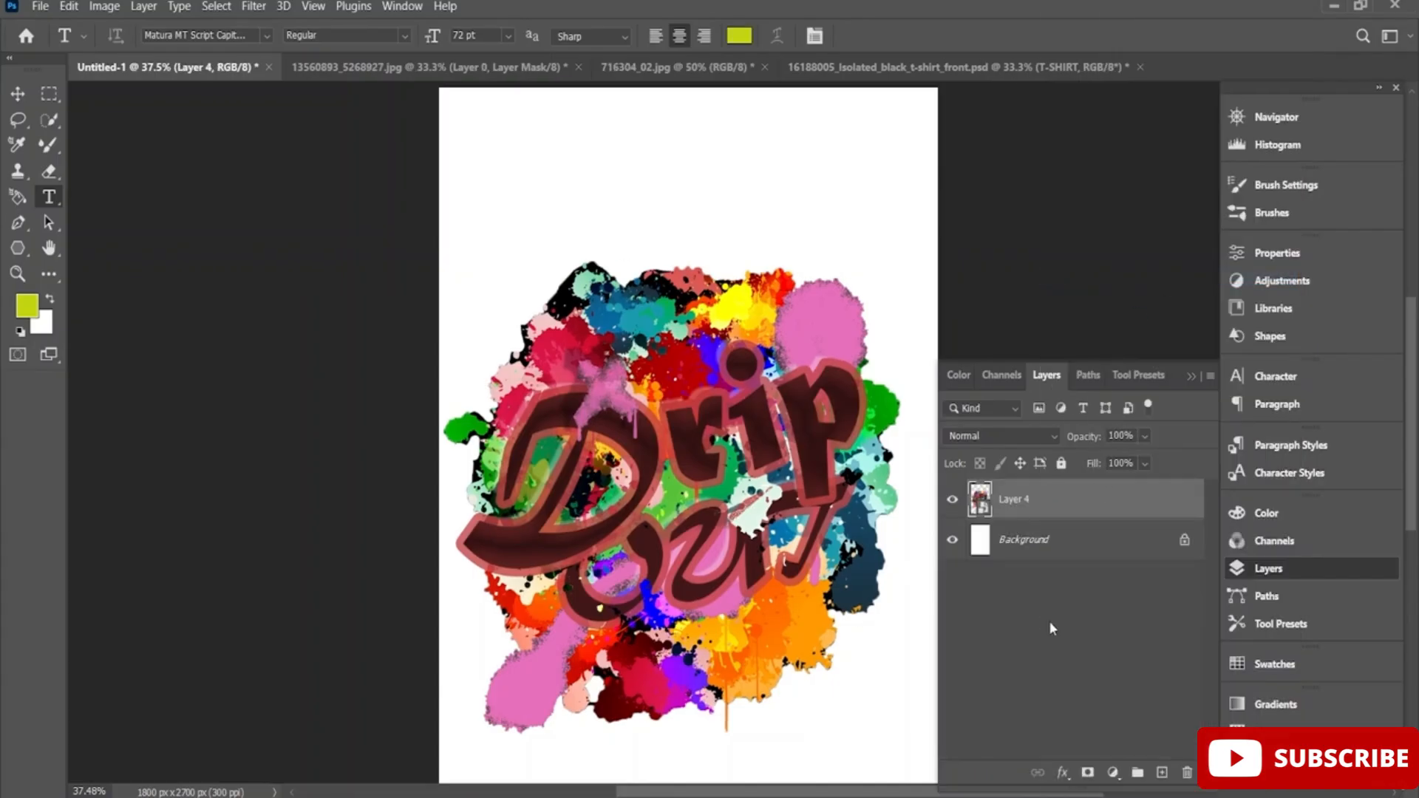
pyautogui.rightClick(1050, 522)
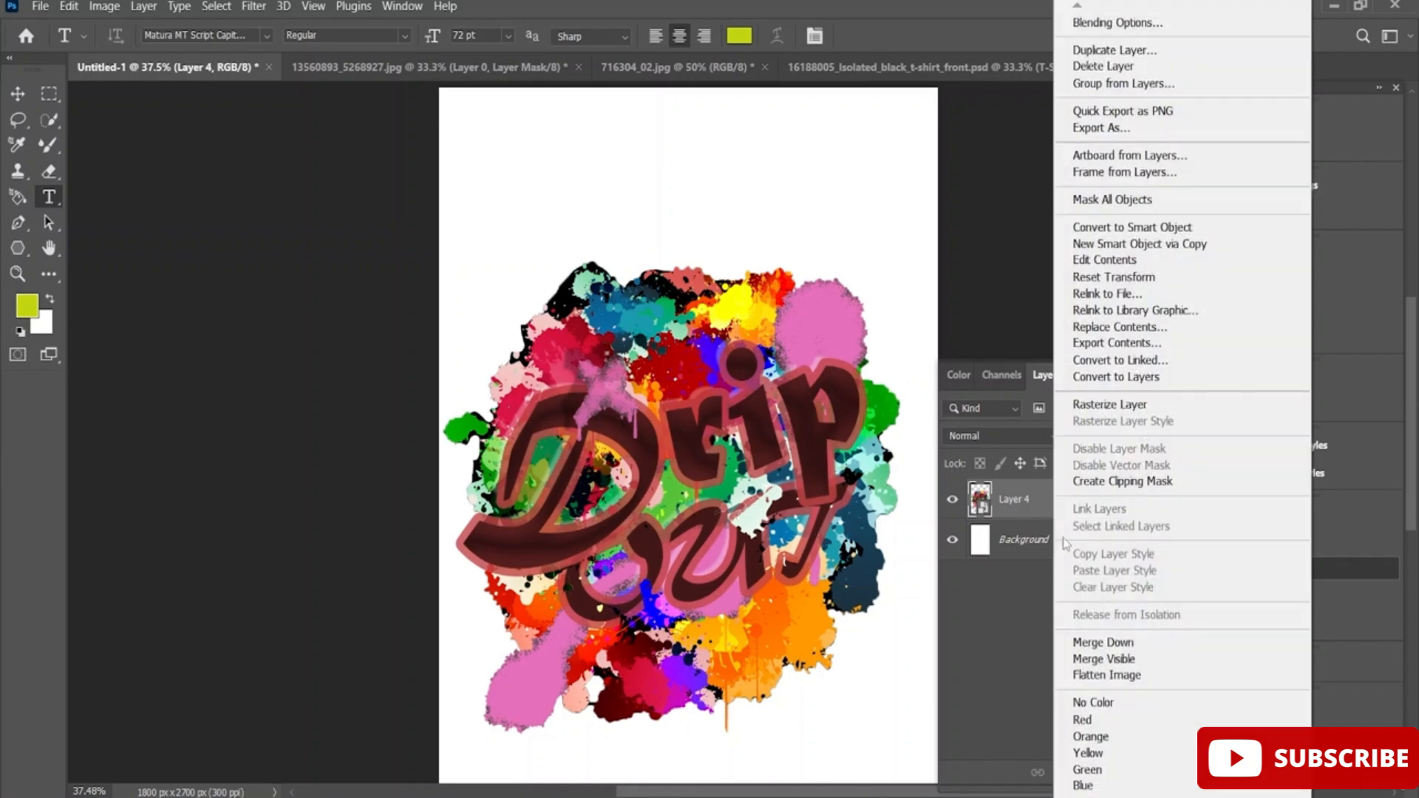
pyautogui.click(1171, 403)
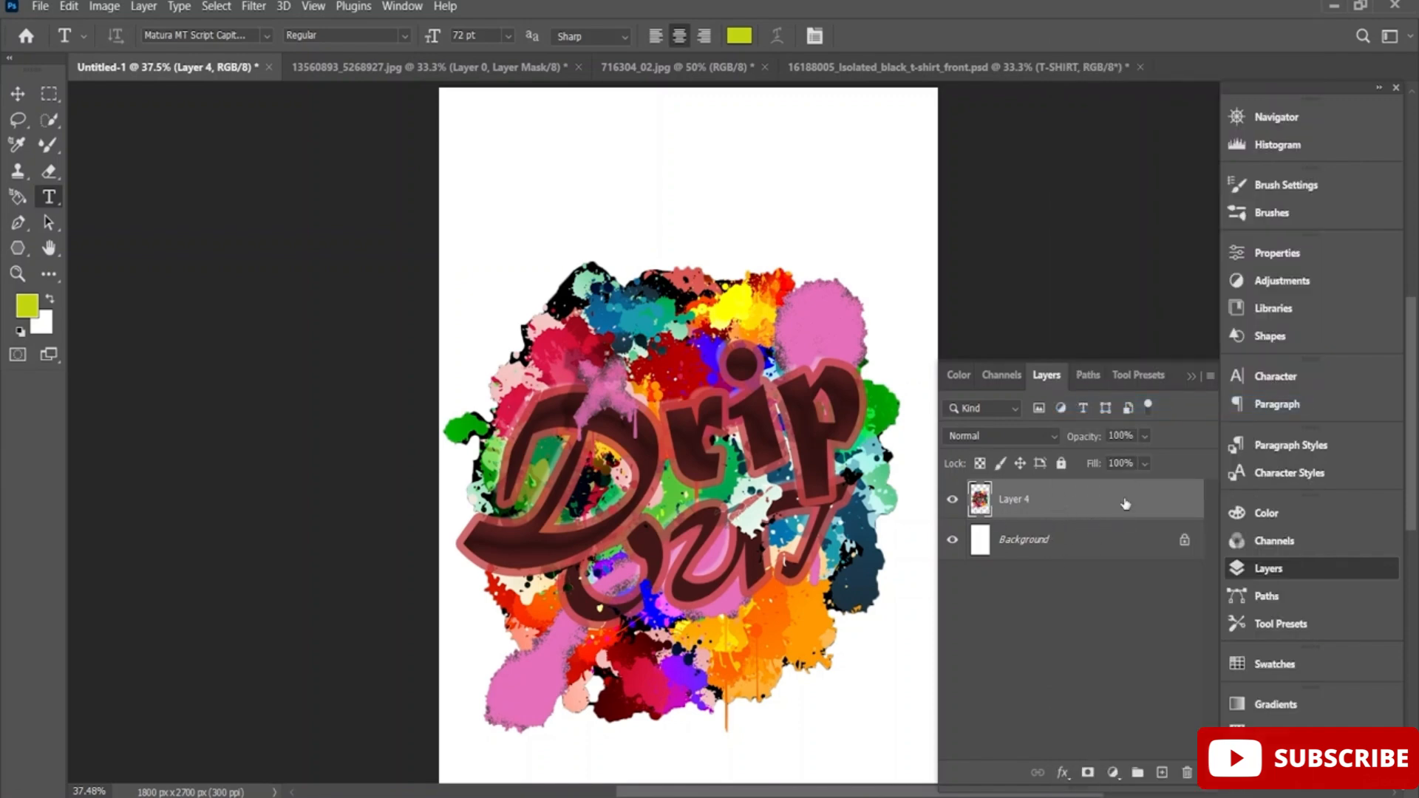
# Open the mockup file 16188195_Isolated_white_t-shirt_front.psd from the PS folder and return to the Untitled-1 document.
pyautogui.click(951, 70)
pyautogui.click(41, 8)
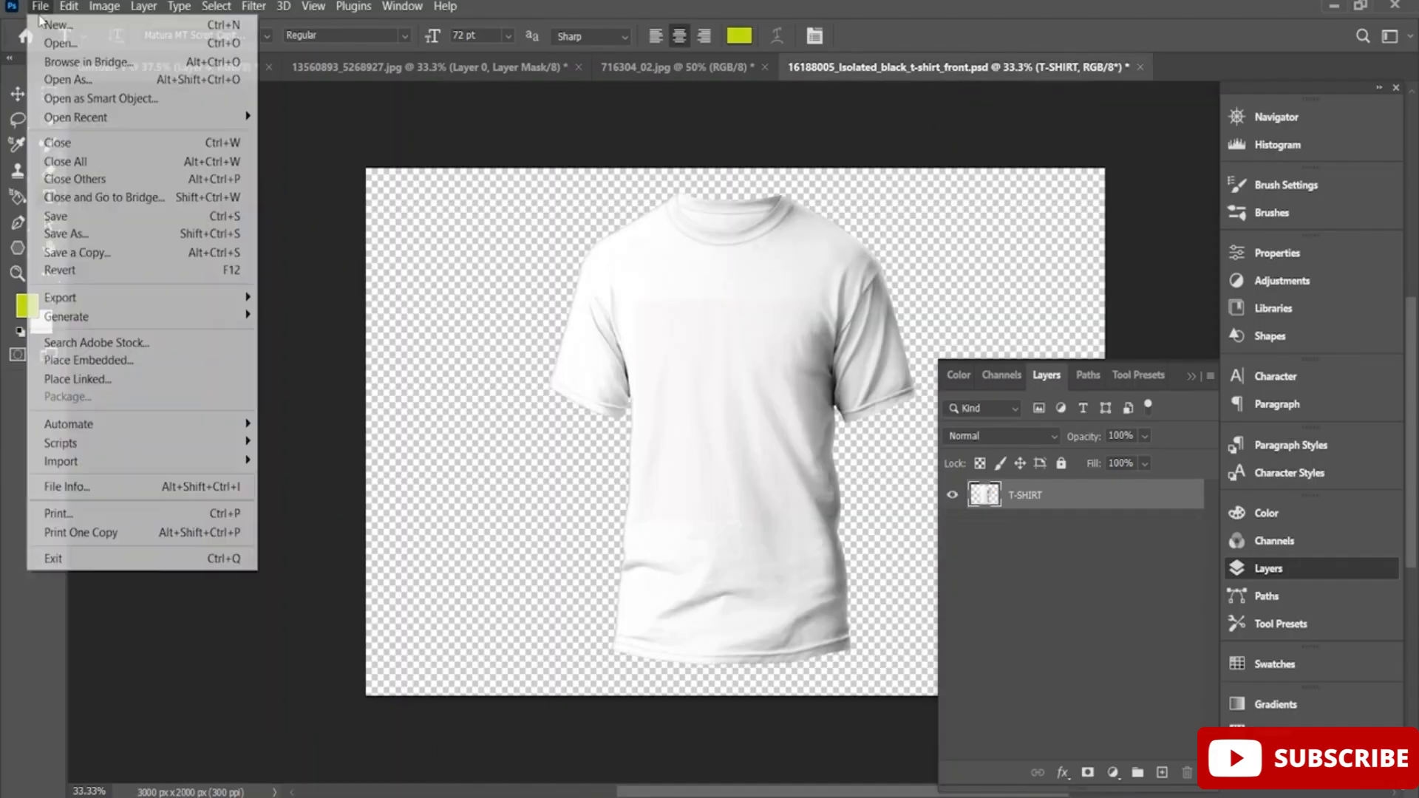
pyautogui.click(104, 46)
pyautogui.scroll(-5, 563, 252)
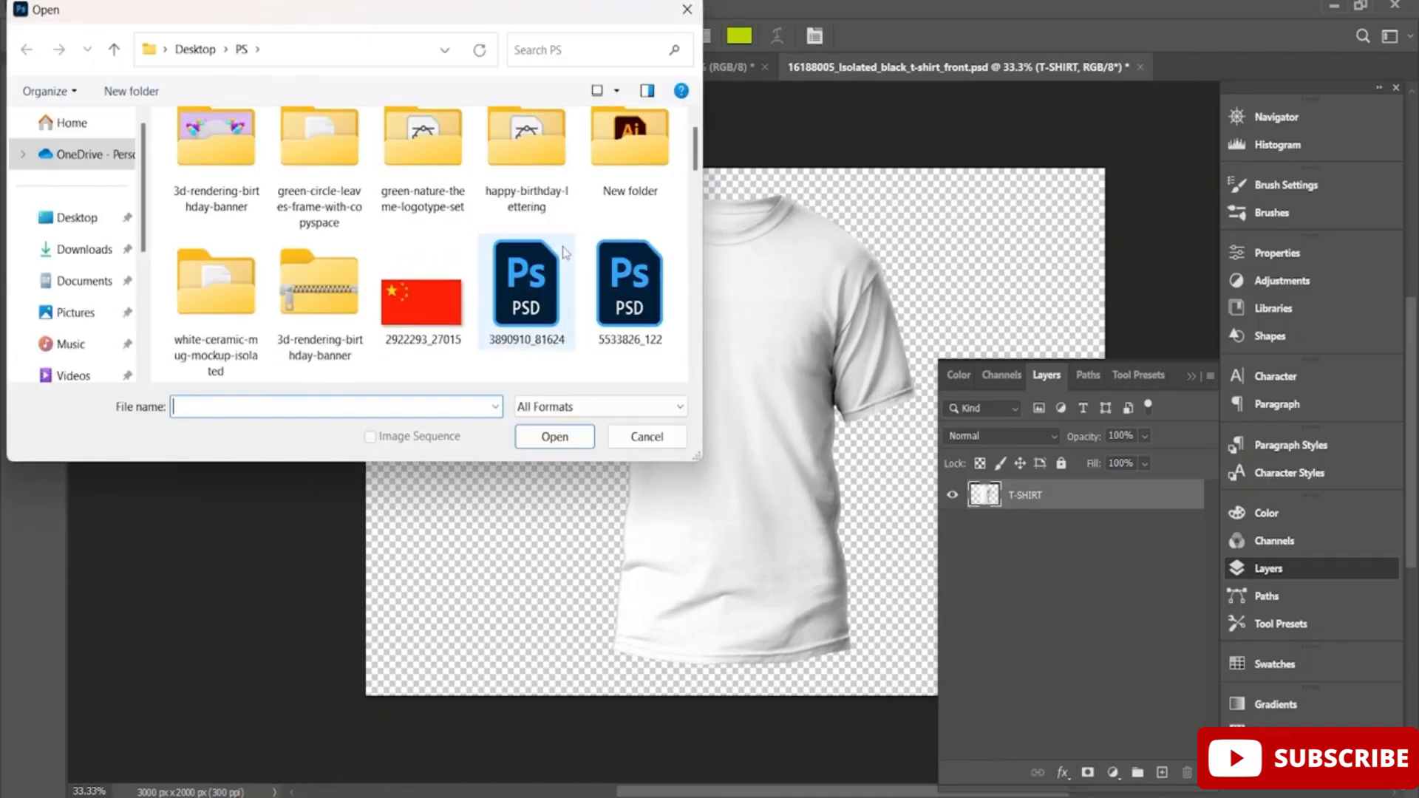
pyautogui.doubleClick(630, 148)
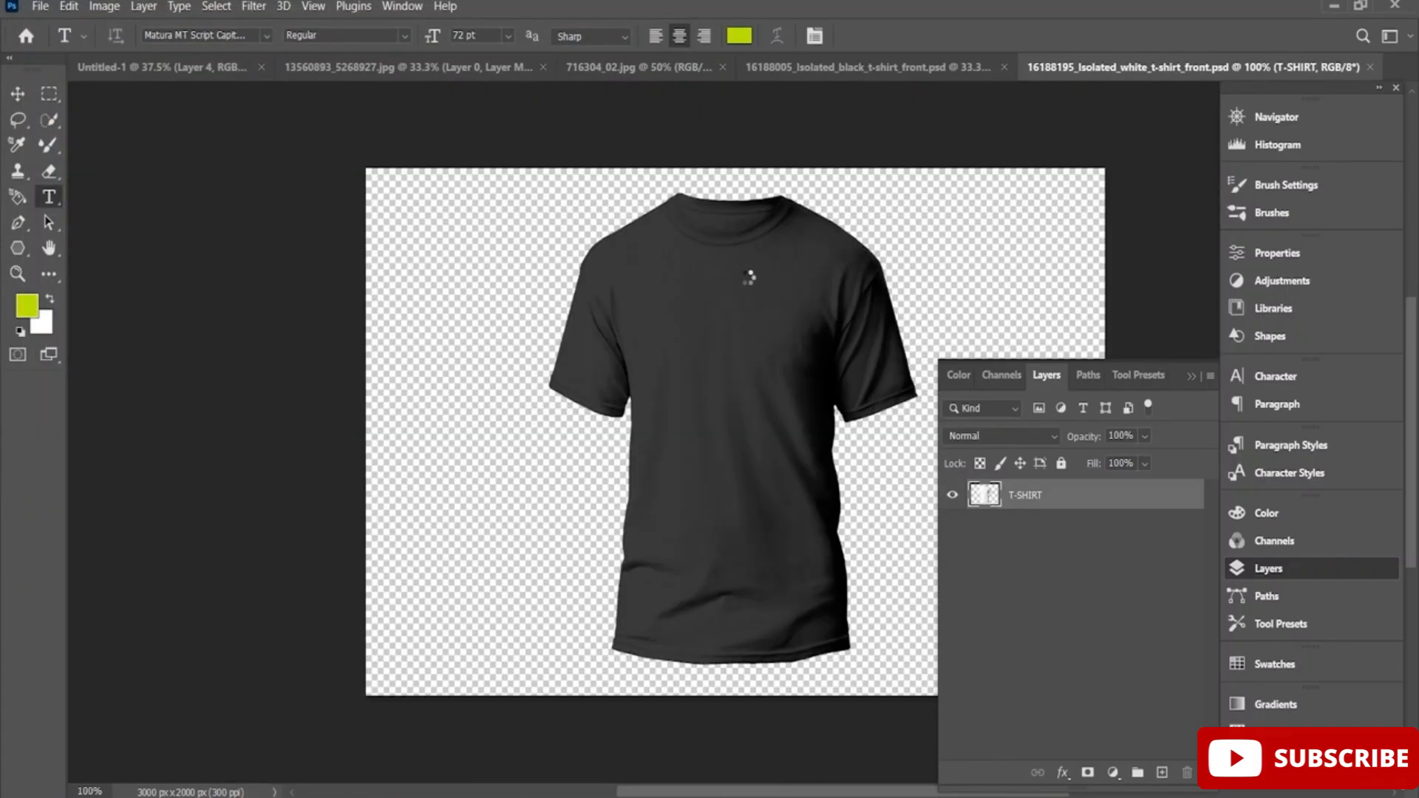
pyautogui.click(157, 68)
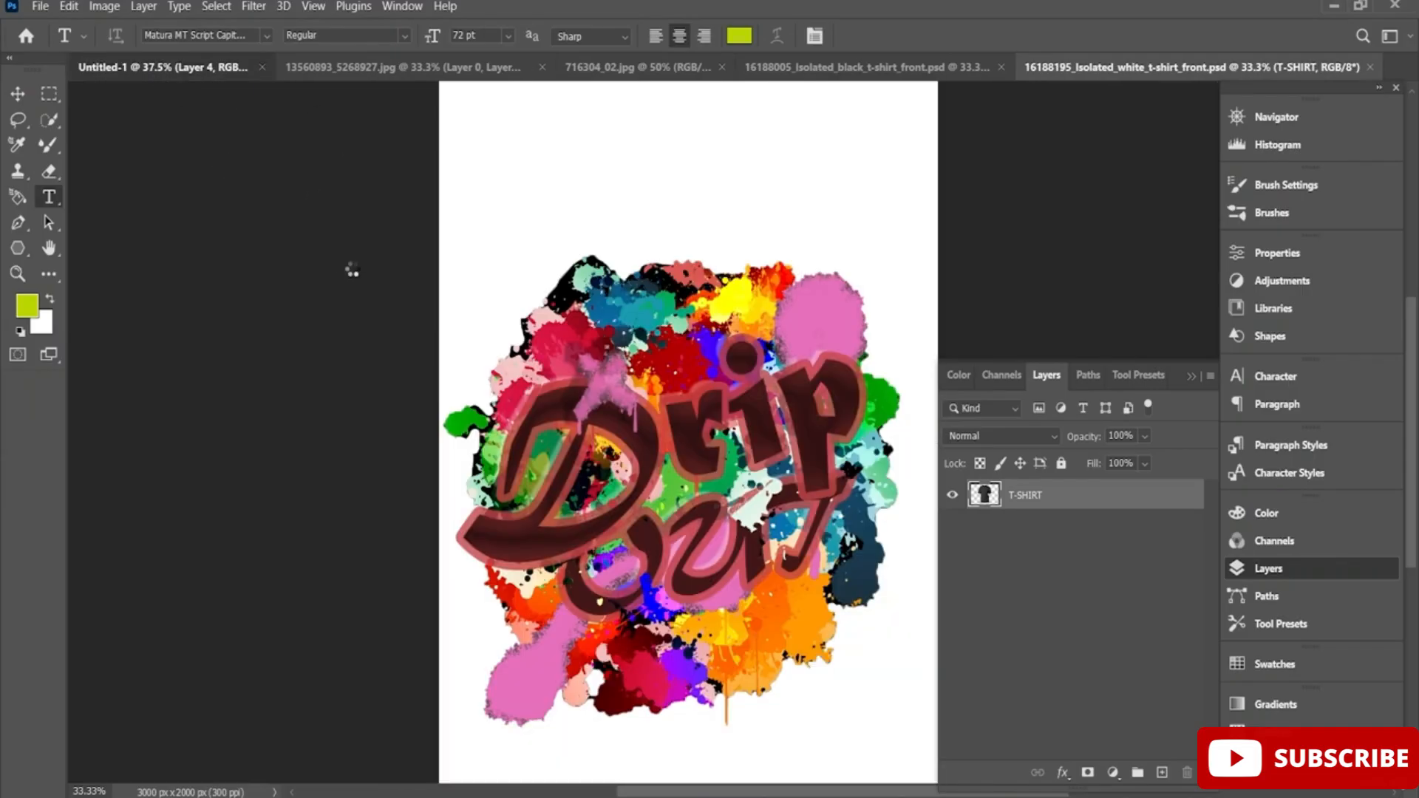
pyautogui.moveTo(672, 465); pyautogui.dragTo(1043, 180)
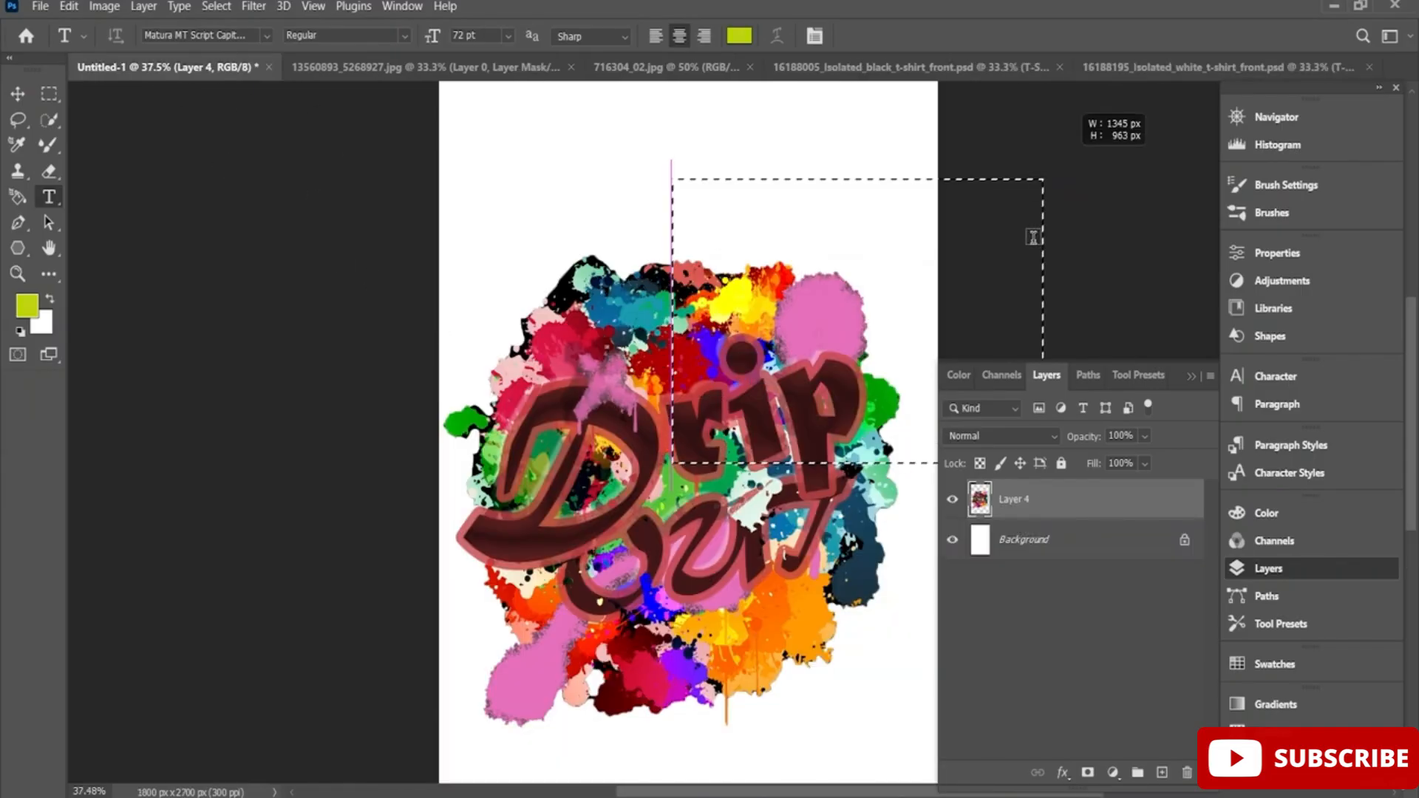
pyautogui.moveTo(1022, 257); pyautogui.dragTo(1033, 241)
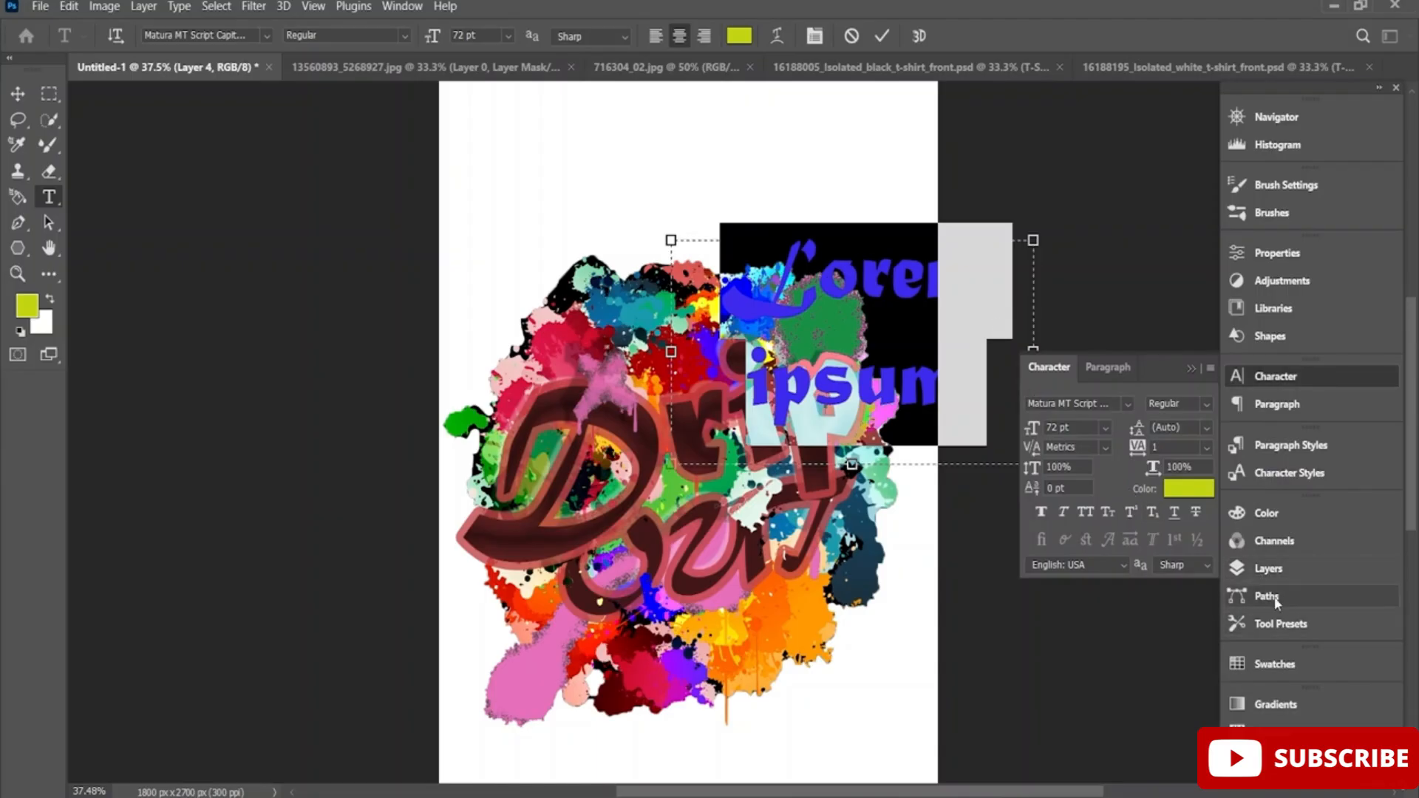
pyautogui.click(1291, 577)
pyautogui.click(1056, 508)
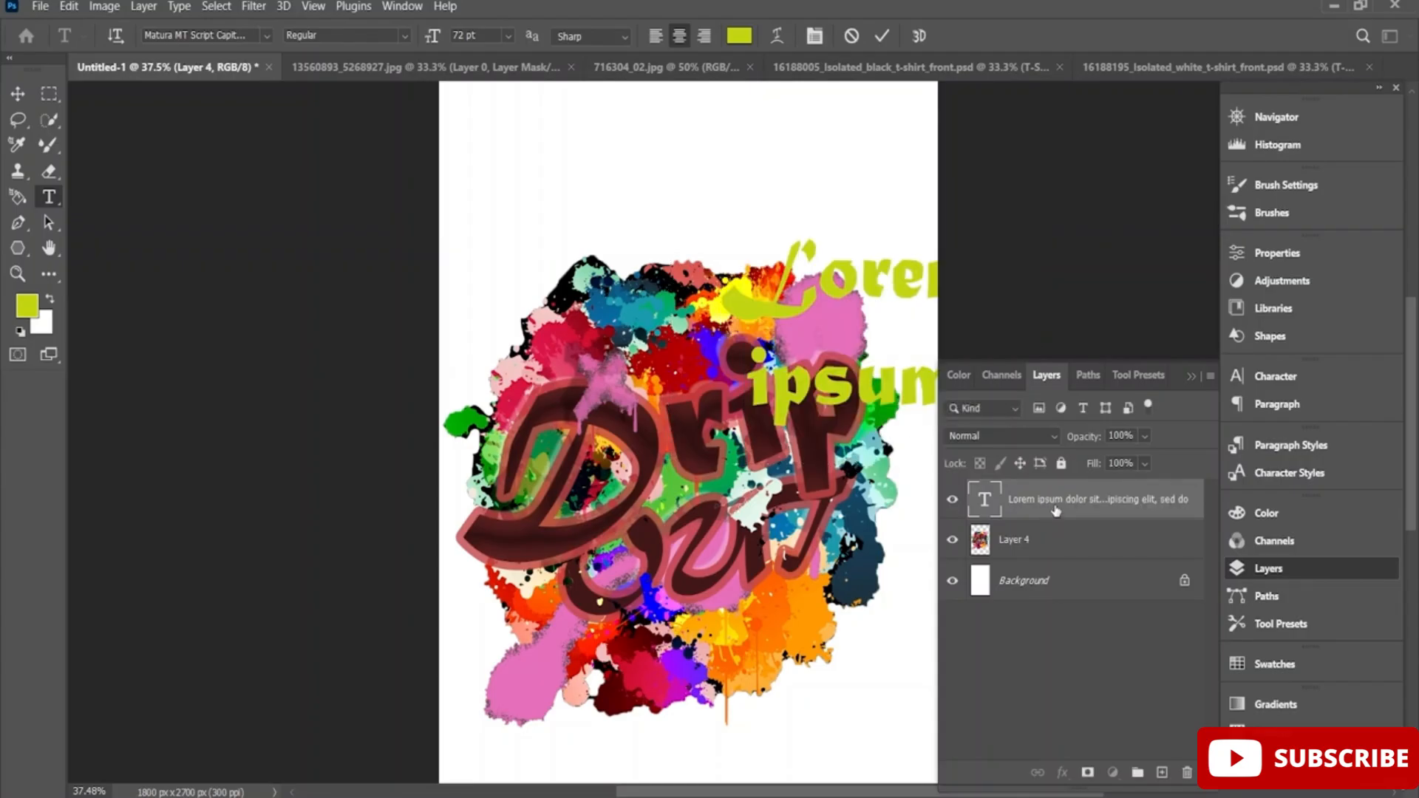
pyautogui.press('Delete')
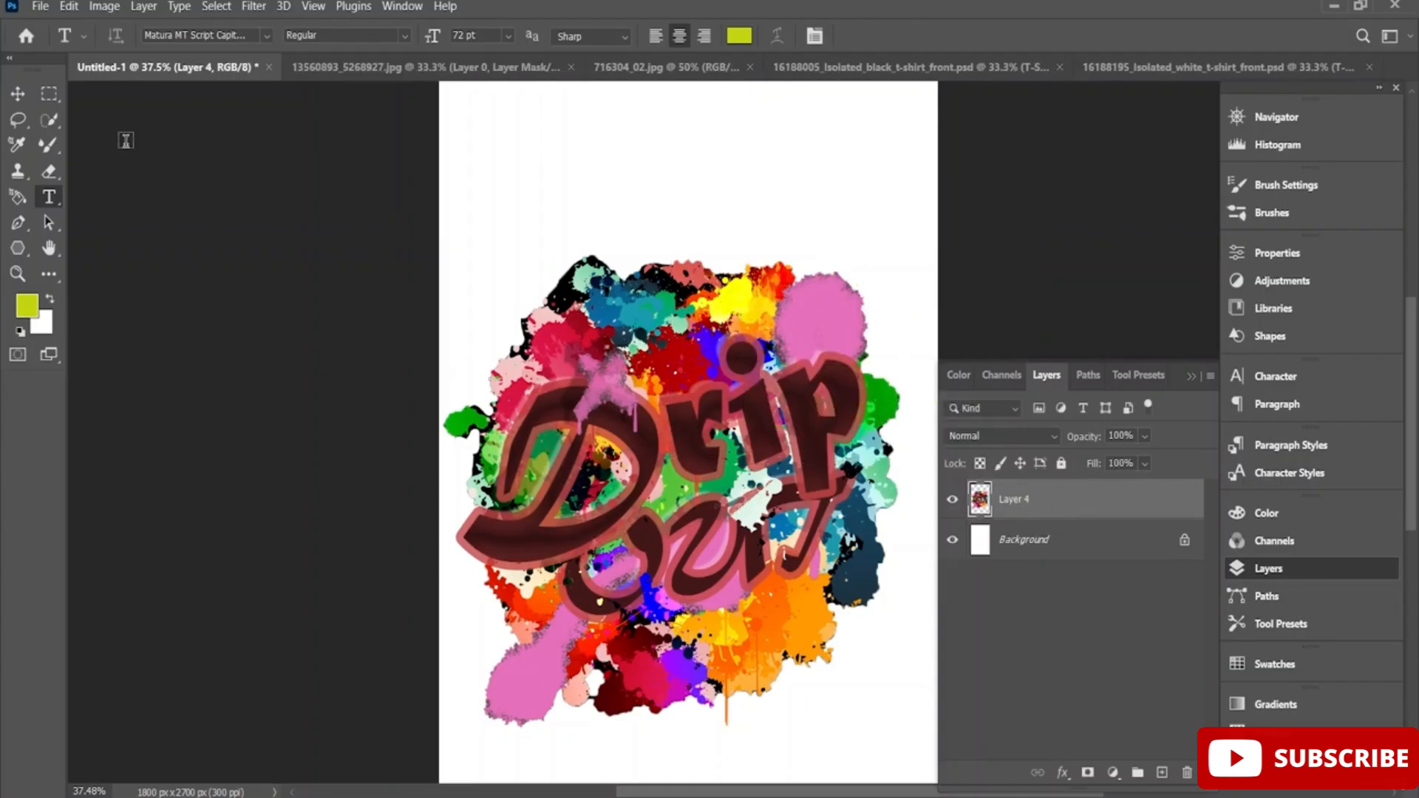
# Copy the combined Drip OUT artwork from Untitled-1 into the 16188195_Isolated_white_t-shirt_front.psd mockup.
pyautogui.press('v')
pyautogui.moveTo(665, 440); pyautogui.dragTo(735, 396)
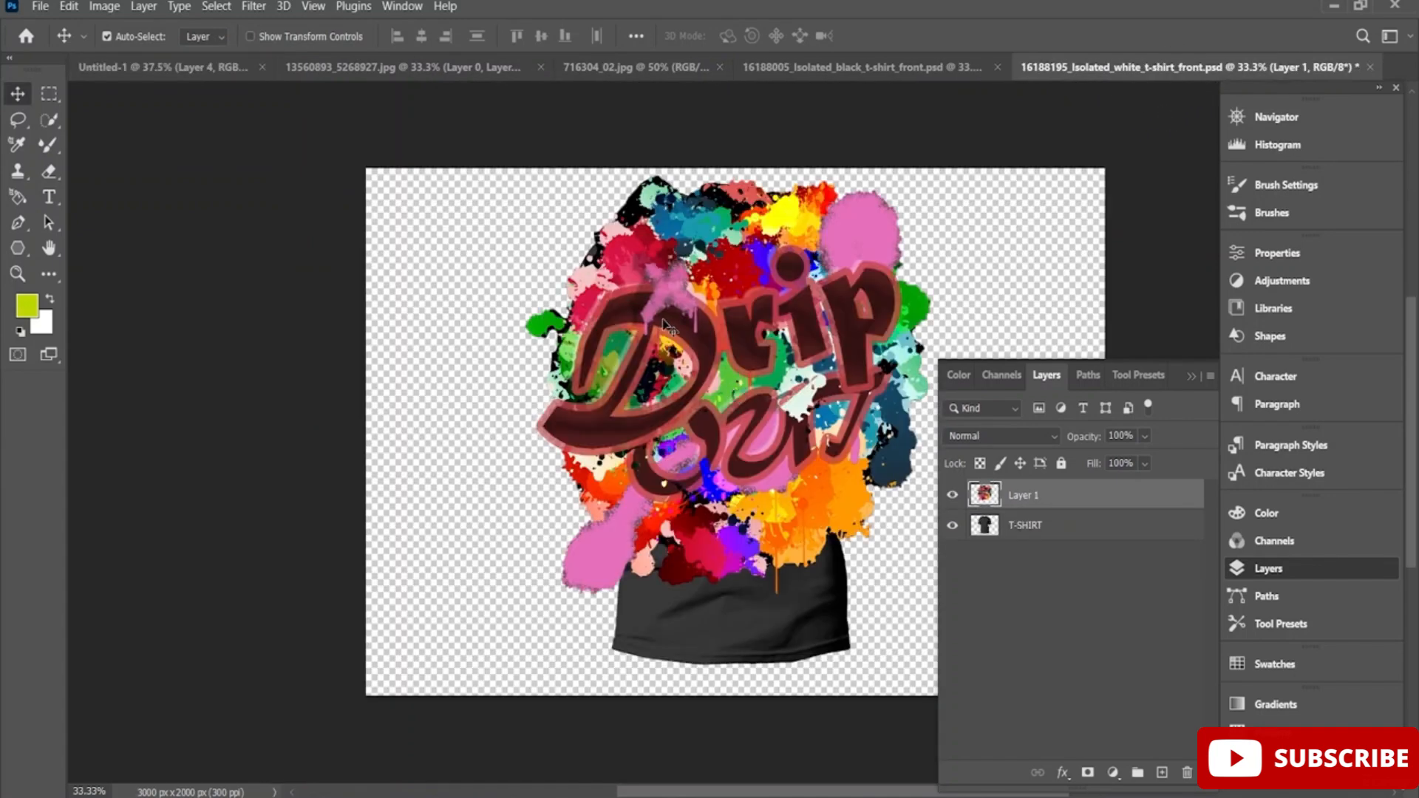
# Try scaling the artwork to about 41% and rotating it about 1.8° counter-clockwise on the black shirt's chest.
pyautogui.hotkey('ctrl', 't')
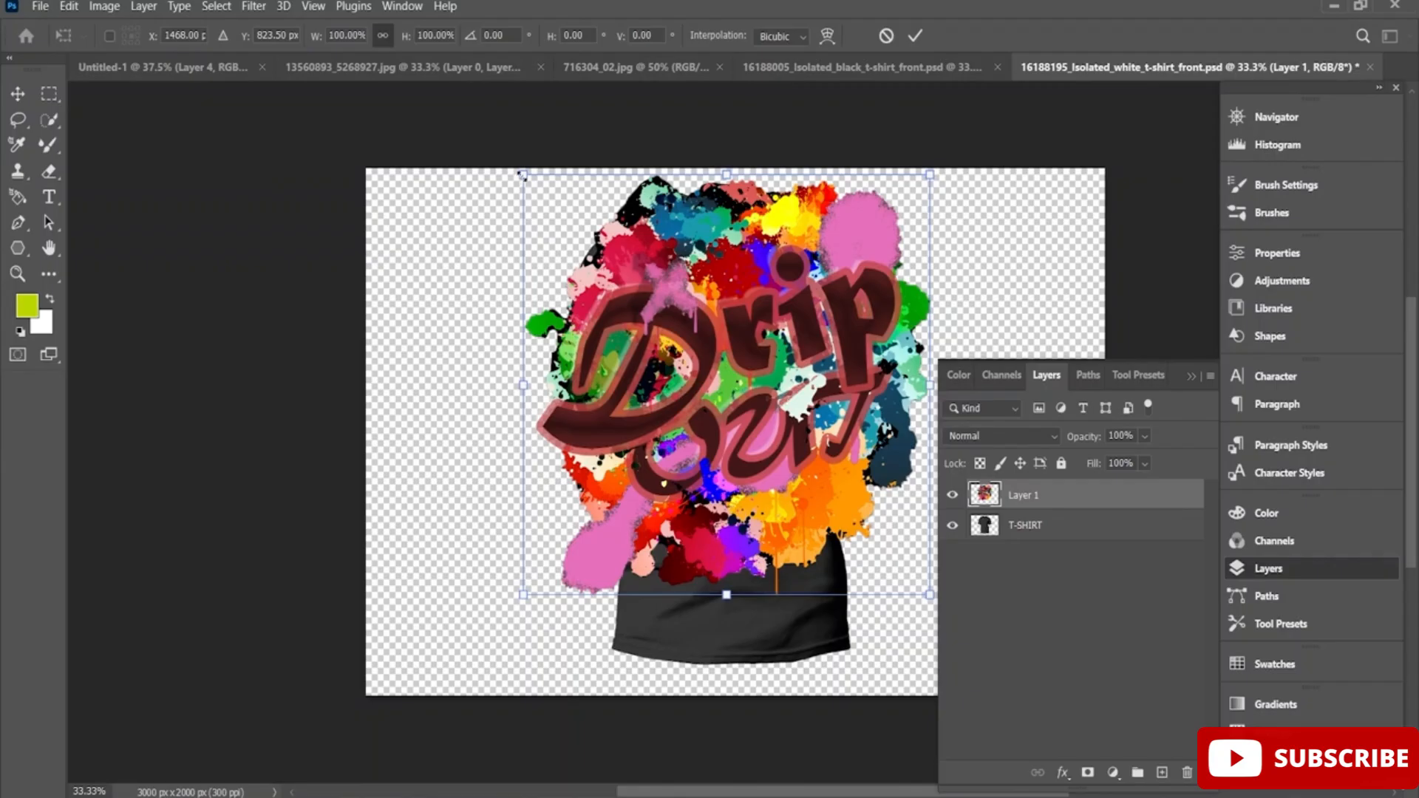
pyautogui.moveTo(523, 175); pyautogui.dragTo(688, 354)
pyautogui.moveTo(737, 429); pyautogui.dragTo(593, 321)
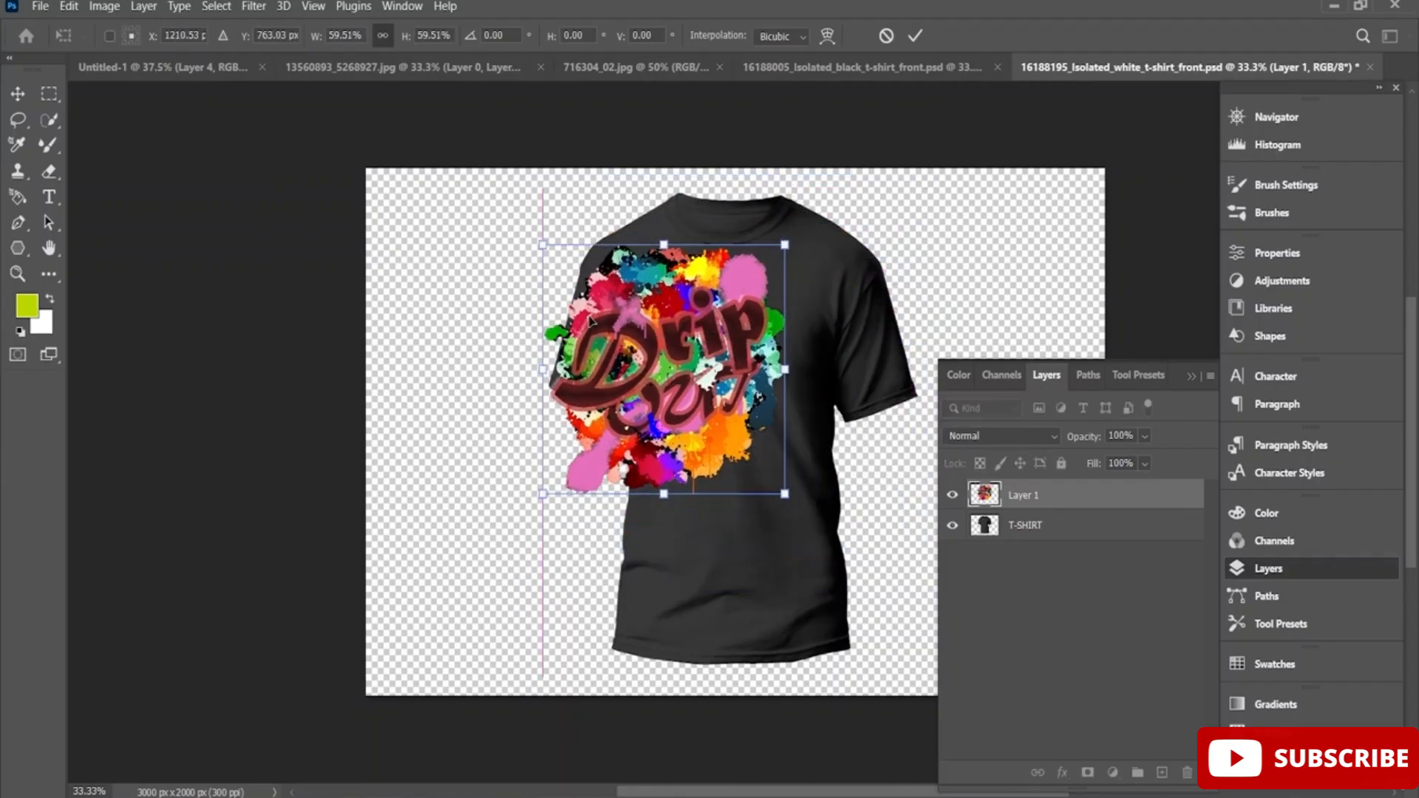
pyautogui.moveTo(541, 244); pyautogui.dragTo(646, 352)
pyautogui.moveTo(722, 393); pyautogui.dragTo(734, 304)
pyautogui.moveTo(645, 277); pyautogui.dragTo(629, 270)
pyautogui.moveTo(706, 347); pyautogui.dragTo(718, 368)
pyautogui.moveTo(818, 264); pyautogui.dragTo(819, 268)
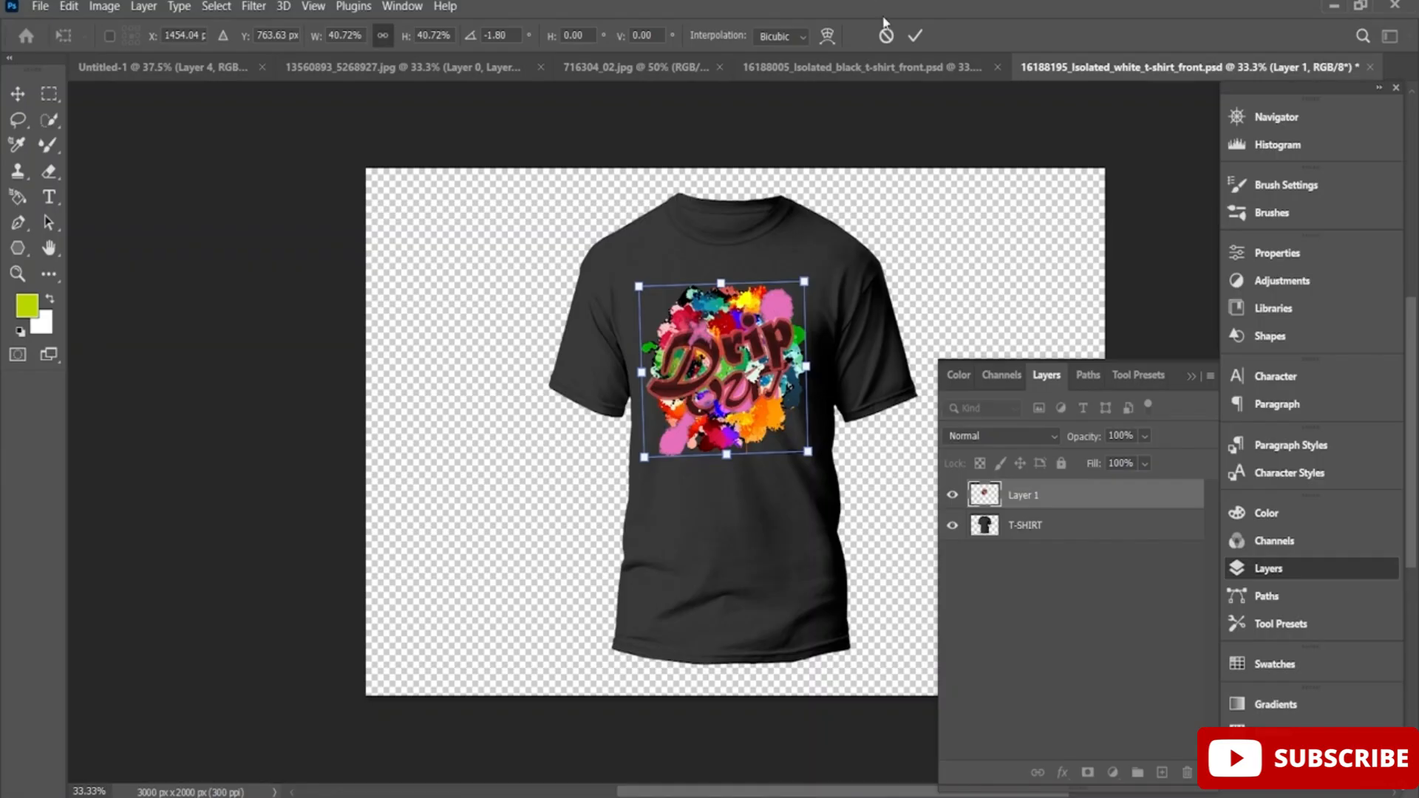
pyautogui.click(880, 77)
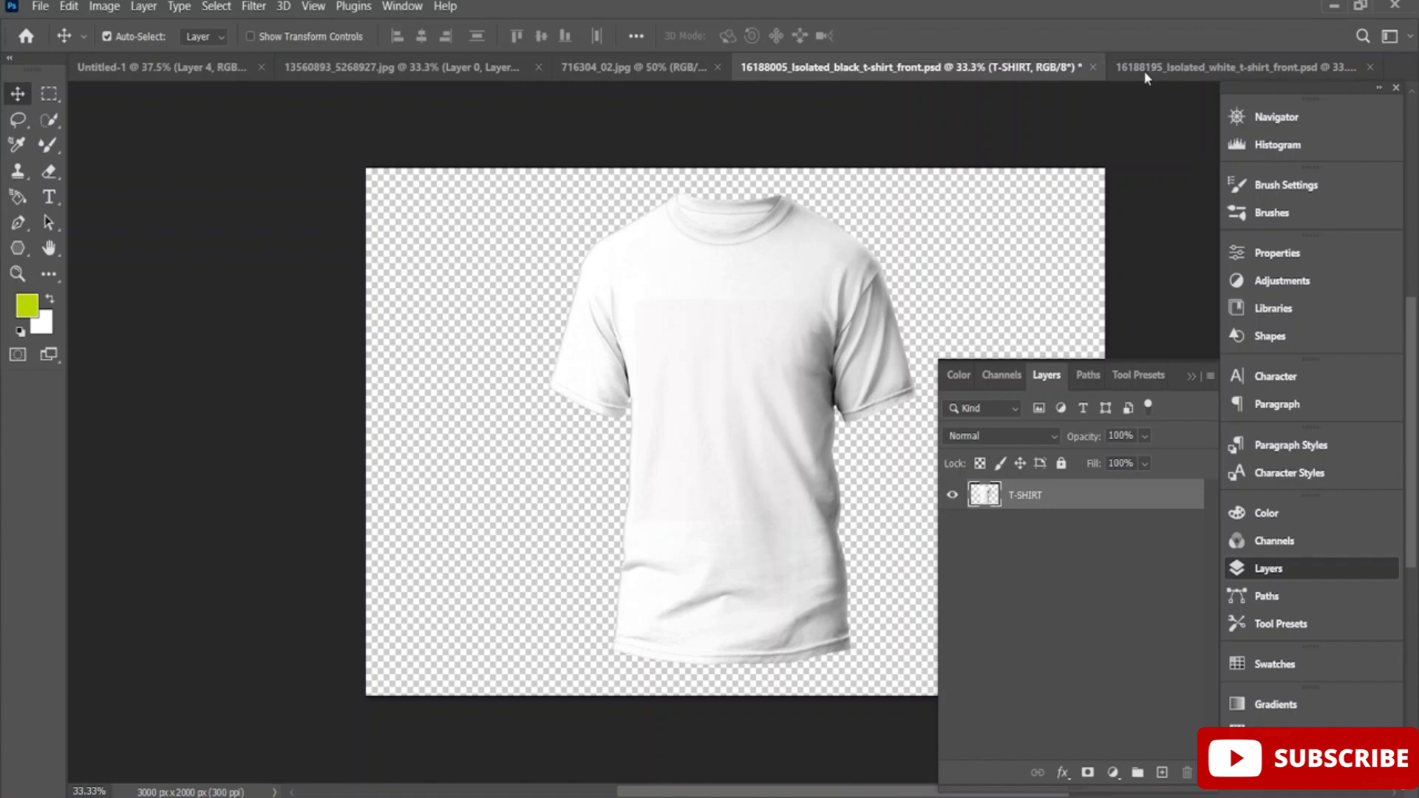
pyautogui.click(1167, 64)
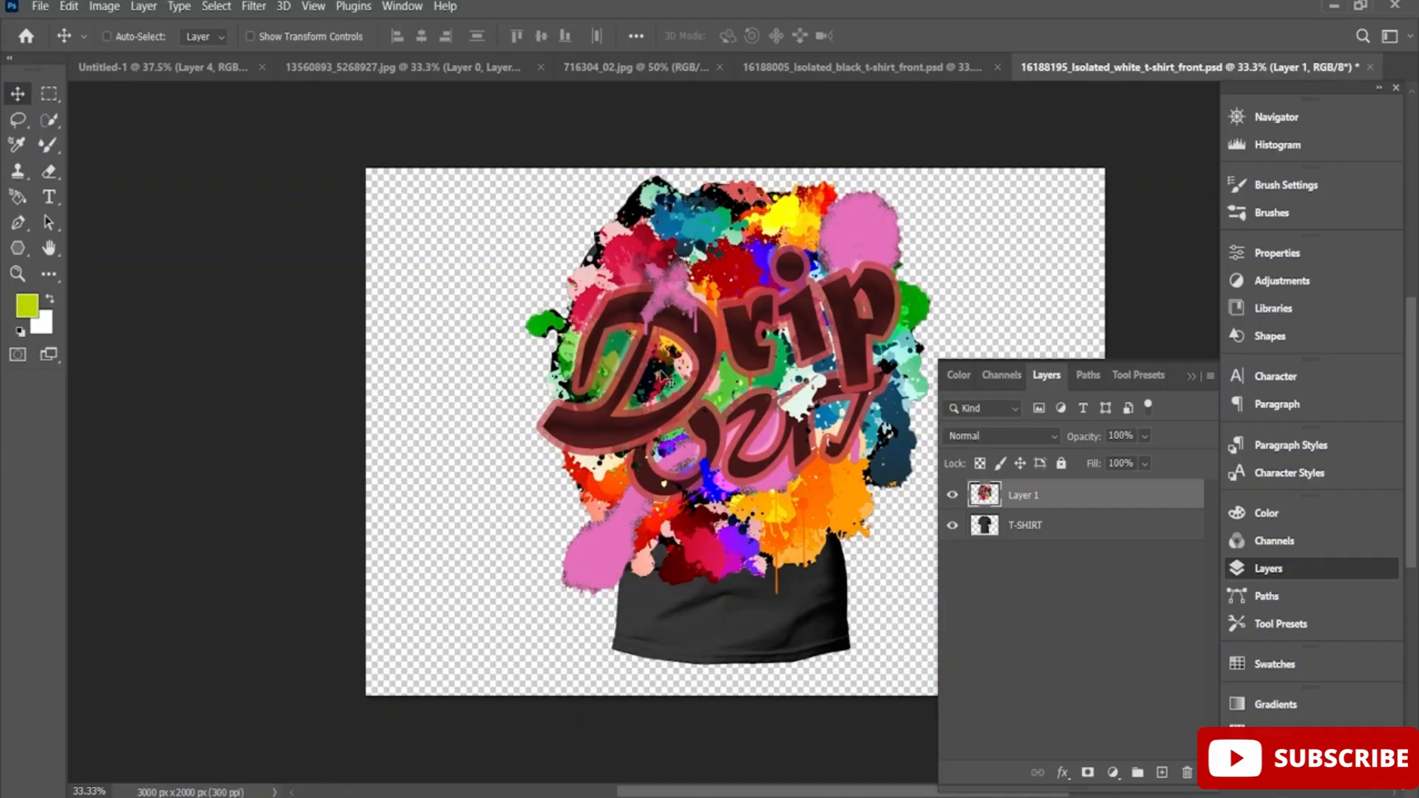
# Scale the Drip OUT artwork to about 43% and position it on the black shirt's chest.
pyautogui.hotkey('ctrl', 't')
pyautogui.moveTo(523, 174); pyautogui.dragTo(755, 414)
pyautogui.moveTo(853, 496); pyautogui.dragTo(732, 364)
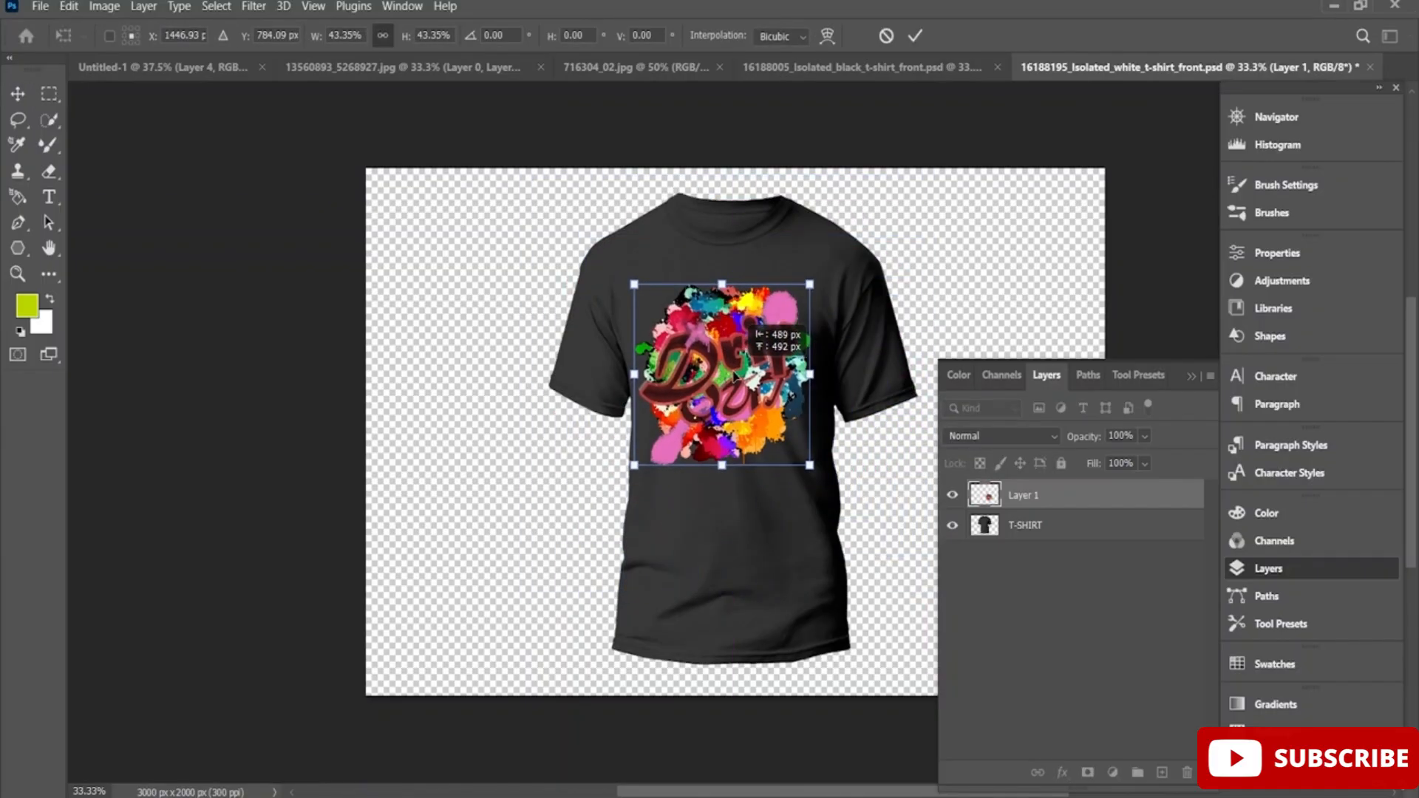
# Combine the artwork and T-SHIRT layers into one smart object and shift the black shirt slightly down.
pyautogui.keyDown('shift'); pyautogui.click(1064, 524); pyautogui.keyUp('shift')
pyautogui.rightClick(1068, 525)
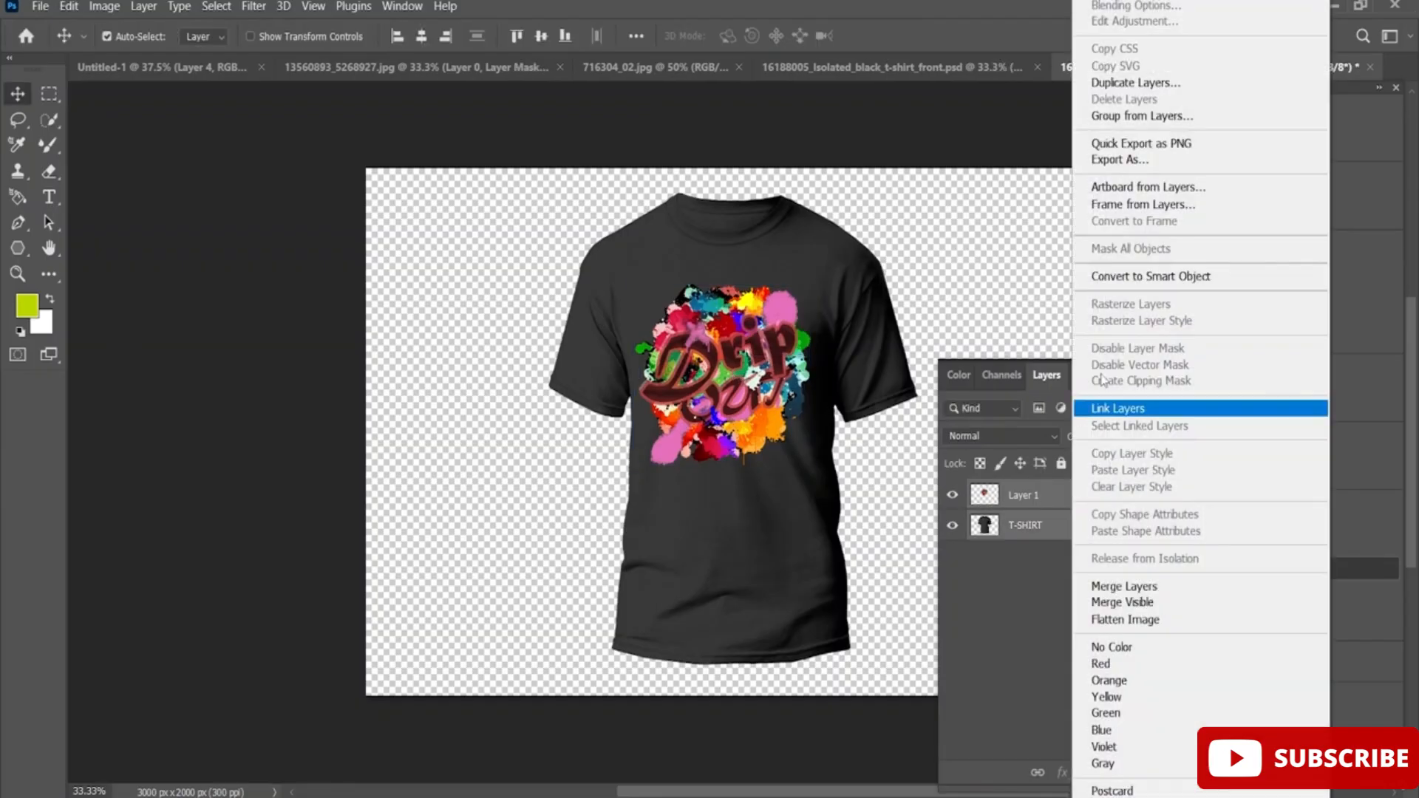
pyautogui.click(1152, 276)
pyautogui.moveTo(822, 389)
pyautogui.mouseDown()
pyautogui.moveTo(723, 406)
pyautogui.moveTo(824, 396)
pyautogui.mouseUp()
# Copy the combined Drip OUT artwork from Untitled-1 into the 16188005_Isolated_black_t-shirt_front.psd mockup.
pyautogui.click(173, 87)
pyautogui.click(169, 65)
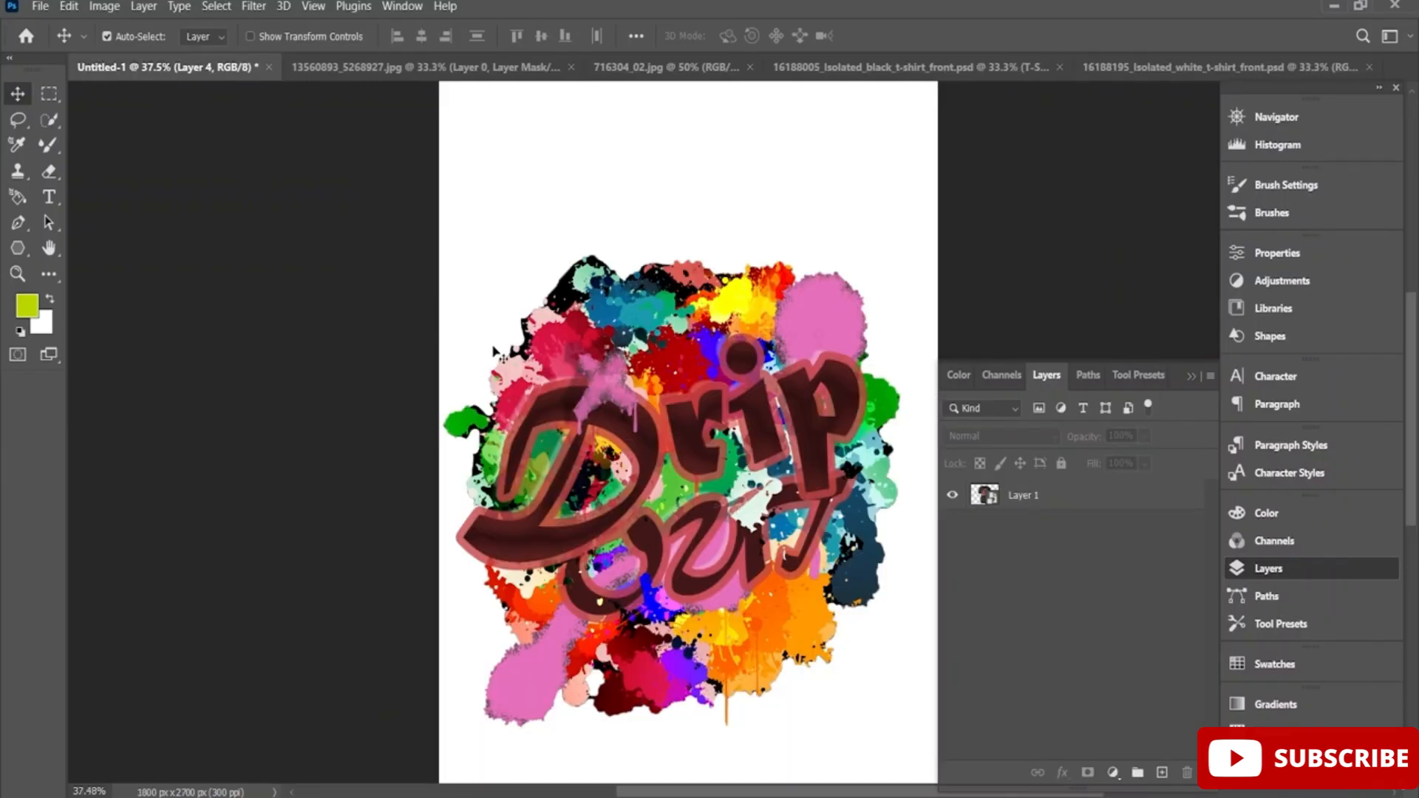
pyautogui.moveTo(665, 458); pyautogui.dragTo(729, 414)
# Scale the artwork to about 38% and position it on the upper chest of the white shirt.
pyautogui.hotkey('ctrl', 't')
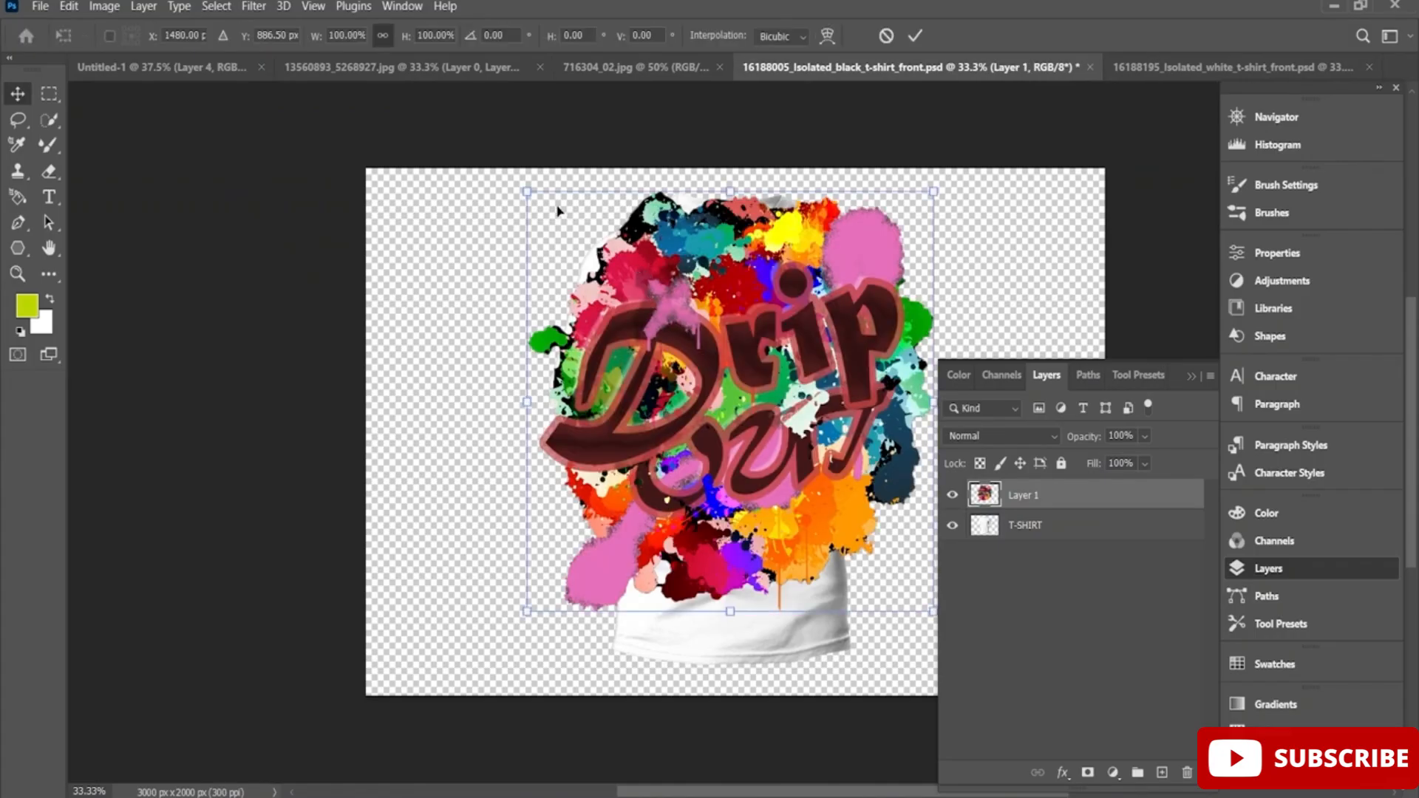
pyautogui.moveTo(525, 190); pyautogui.dragTo(713, 384)
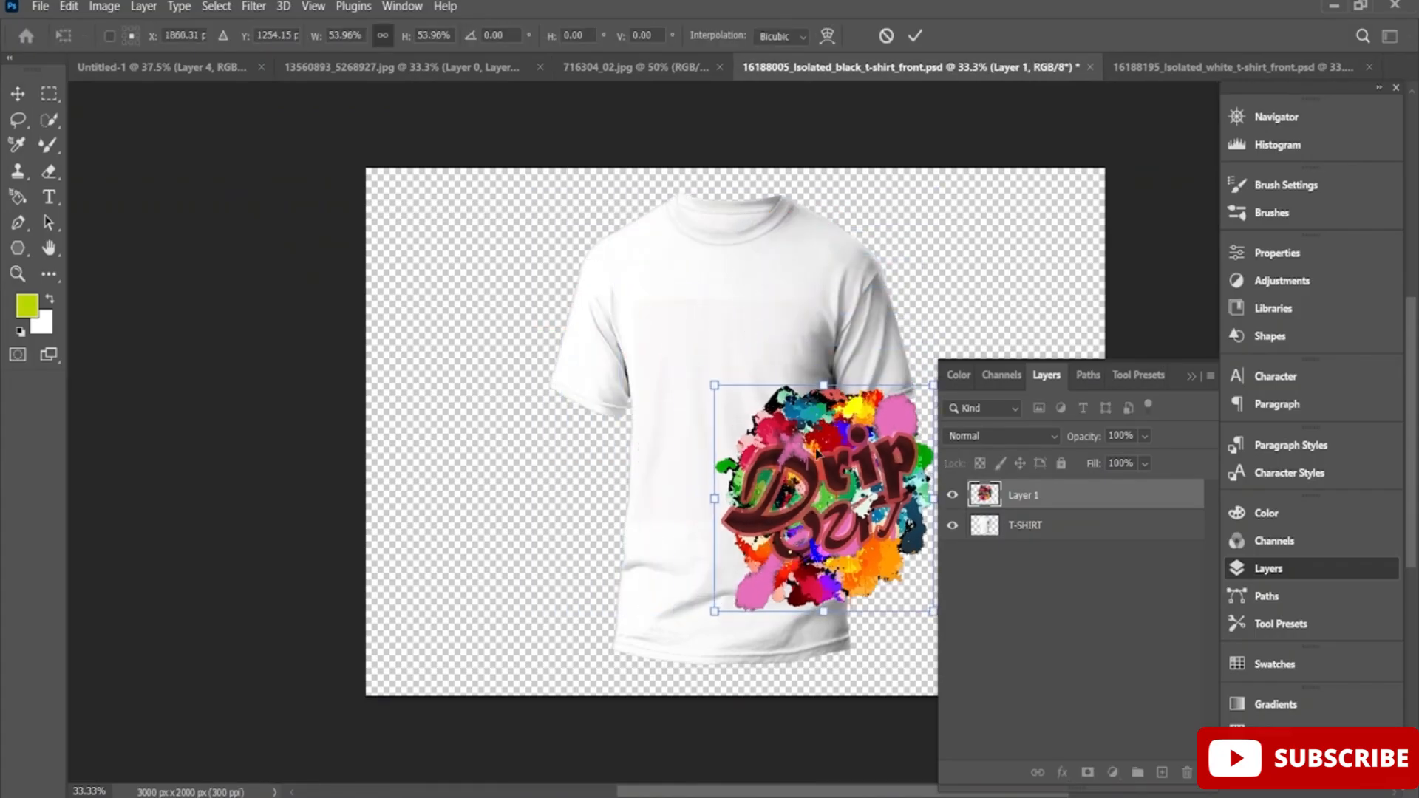
pyautogui.moveTo(807, 493); pyautogui.dragTo(706, 373)
pyautogui.moveTo(612, 263); pyautogui.dragTo(676, 331)
pyautogui.moveTo(781, 404); pyautogui.dragTo(760, 347)
pyautogui.moveTo(709, 392); pyautogui.dragTo(733, 380)
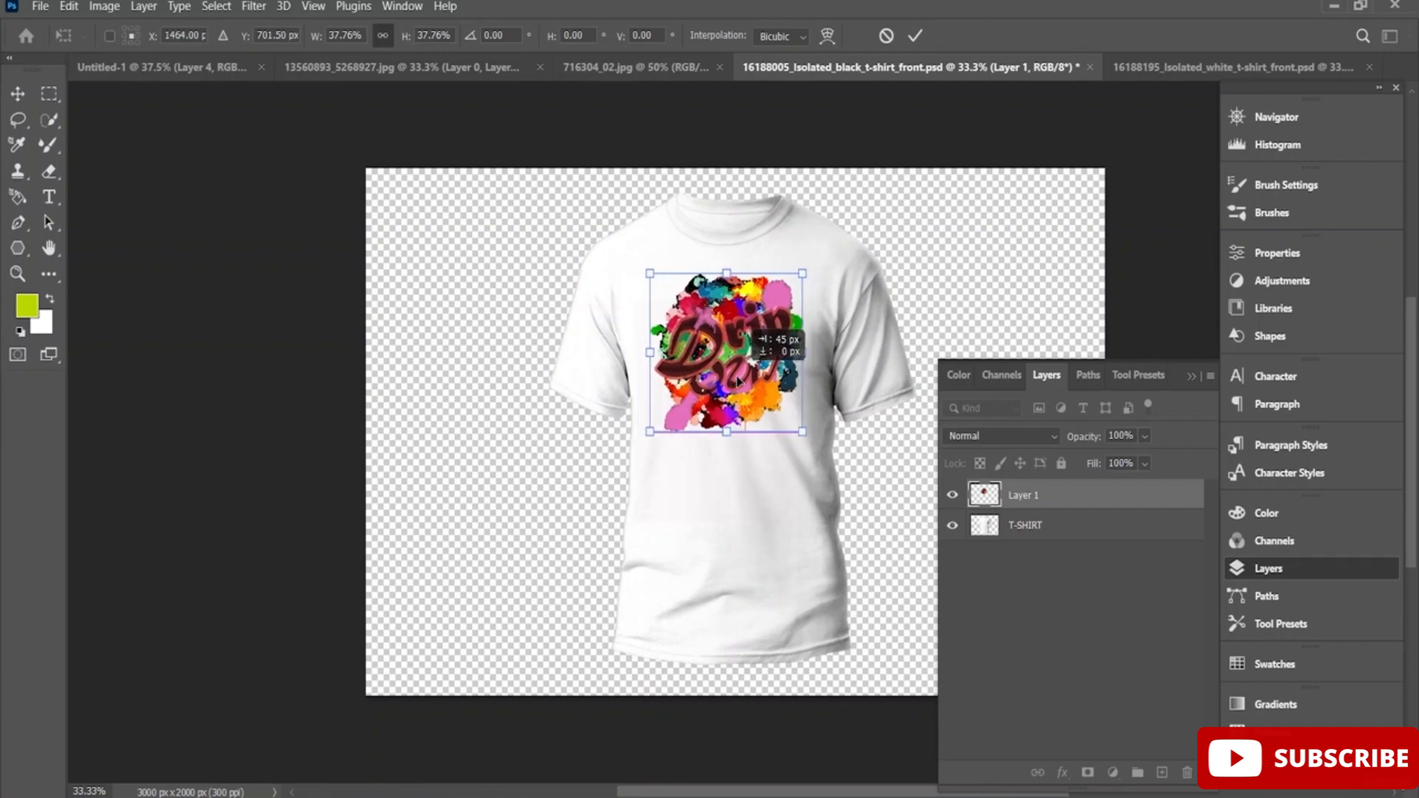
pyautogui.click(921, 44)
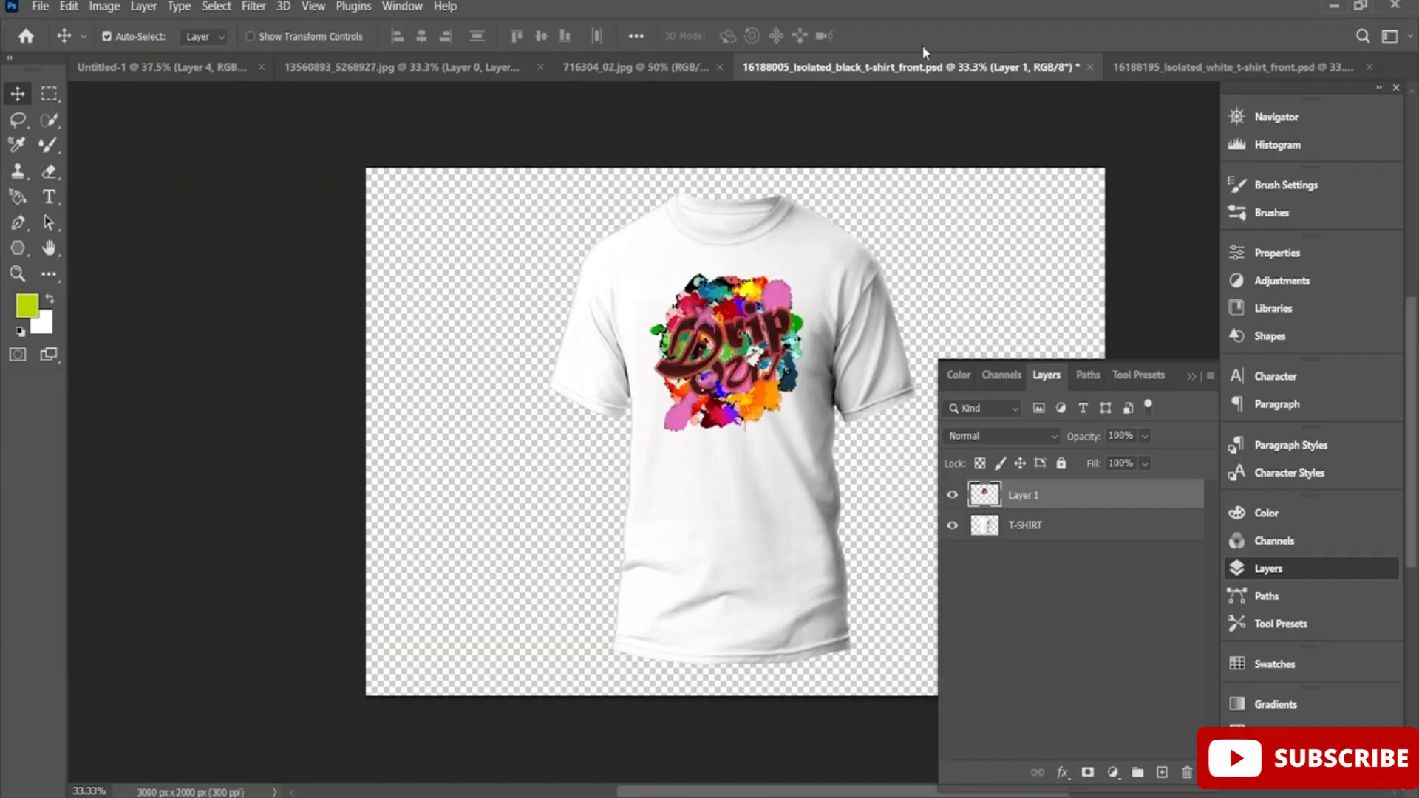
# Try the Pin Light blend mode on the white shirt's artwork layer, and set its blend mode to Luminosity.
pyautogui.rightClick(1062, 503)
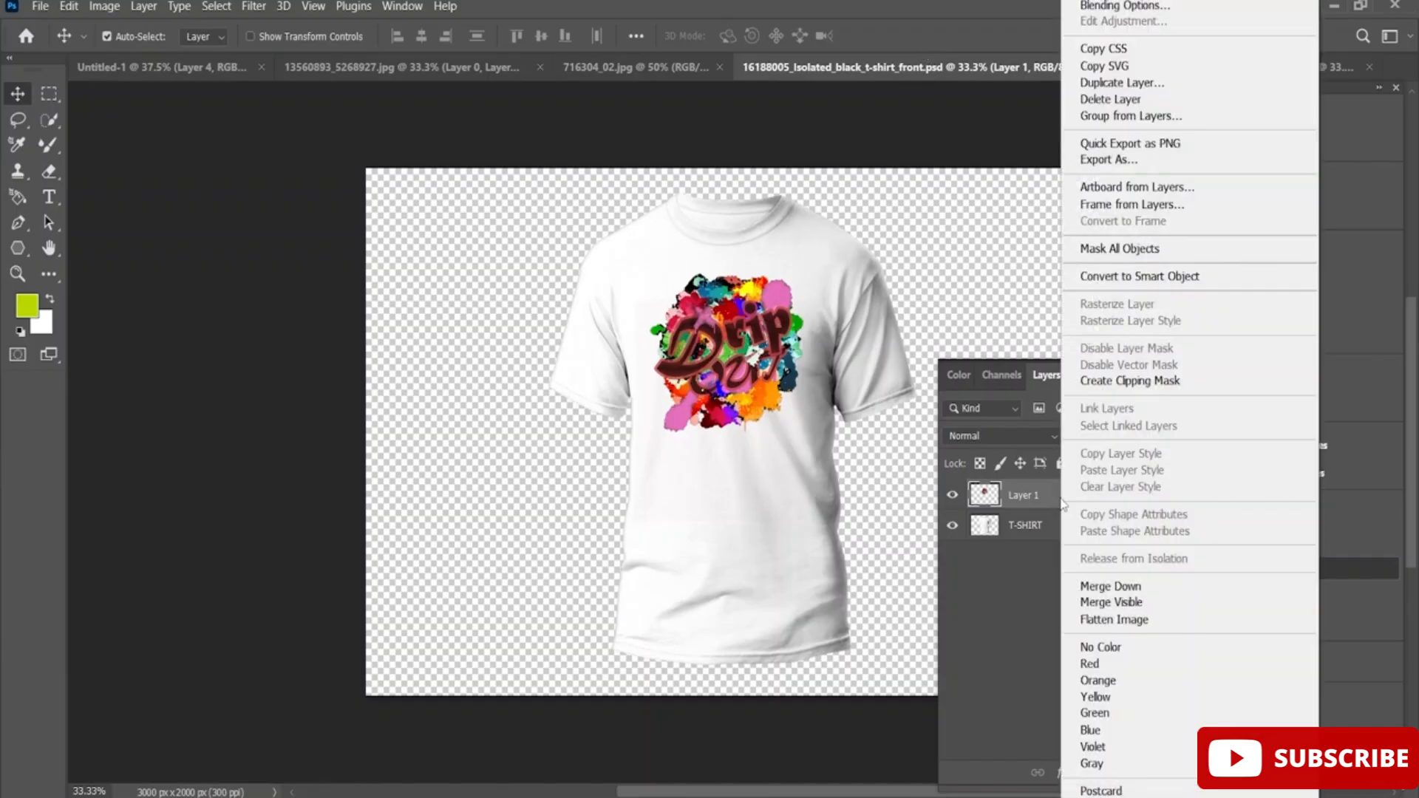
pyautogui.click(1156, 8)
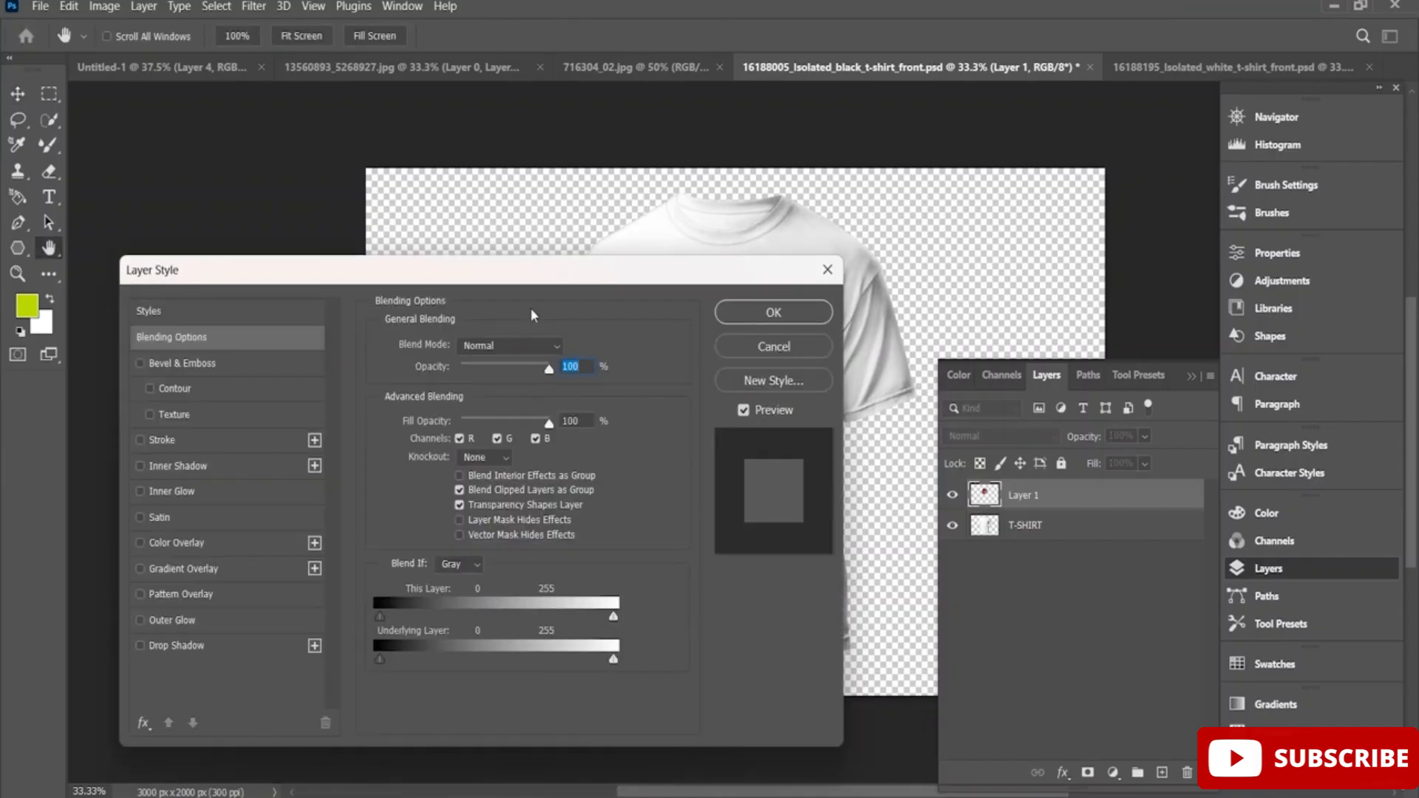
pyautogui.moveTo(595, 269); pyautogui.dragTo(506, 335)
pyautogui.click(460, 411)
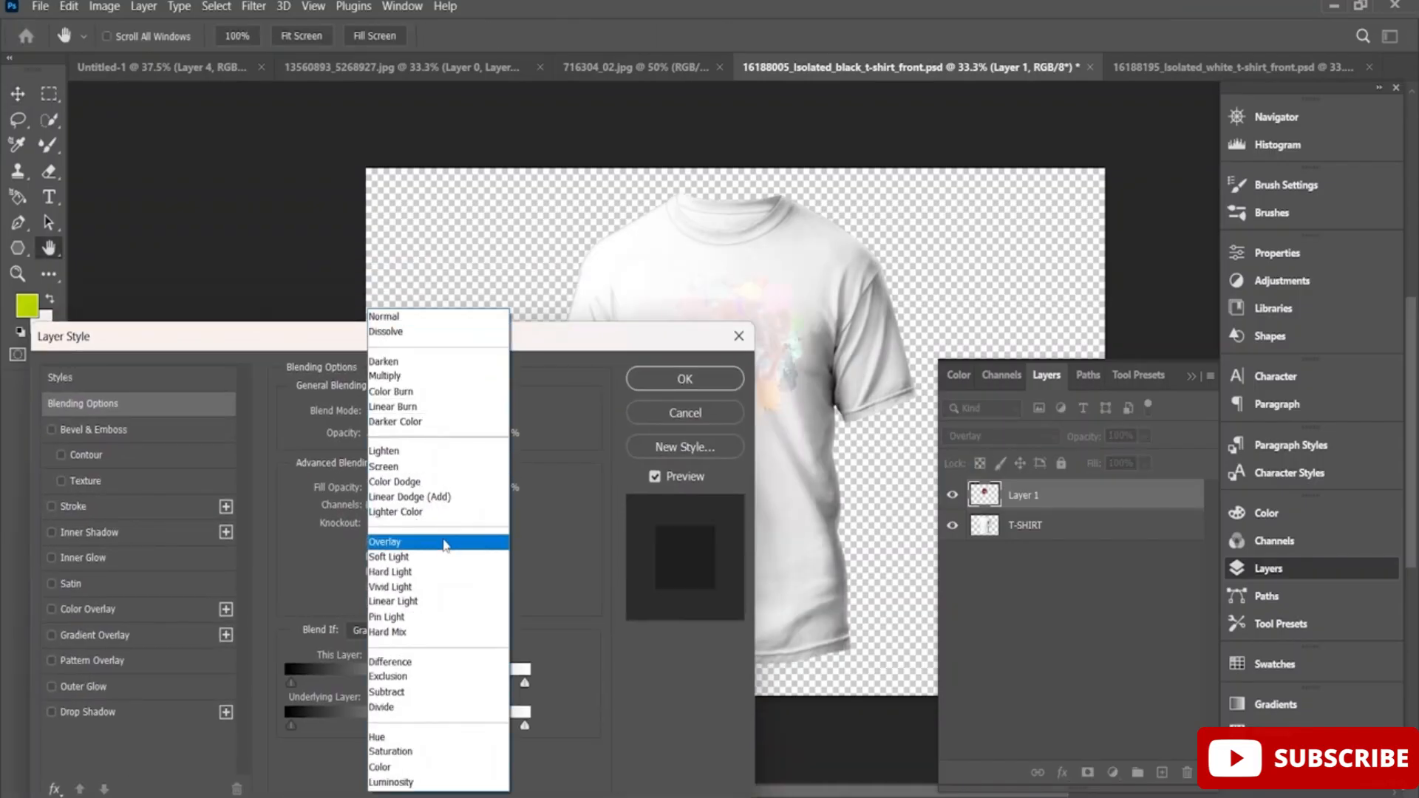
pyautogui.click(448, 618)
pyautogui.moveTo(585, 349); pyautogui.dragTo(468, 335)
pyautogui.click(348, 397)
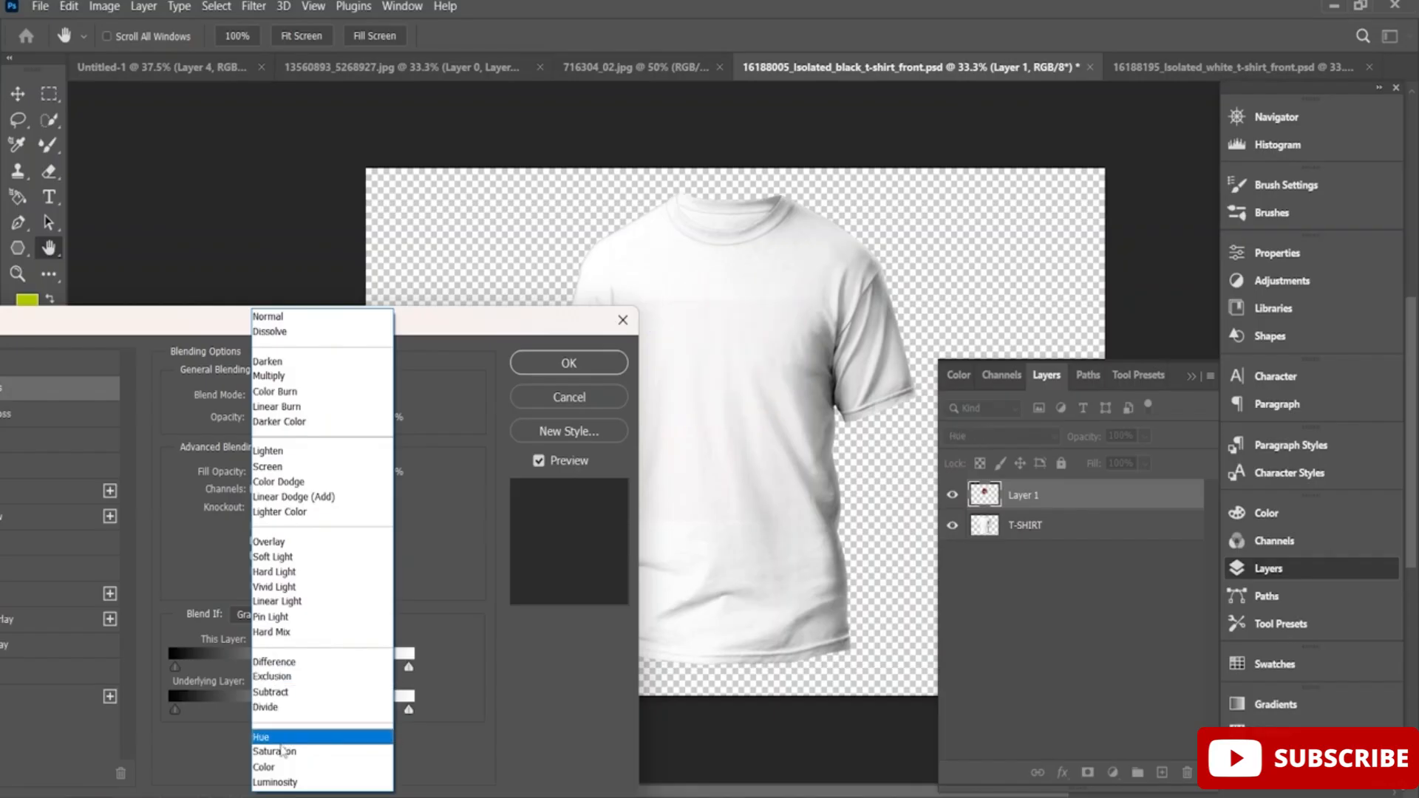
pyautogui.click(293, 785)
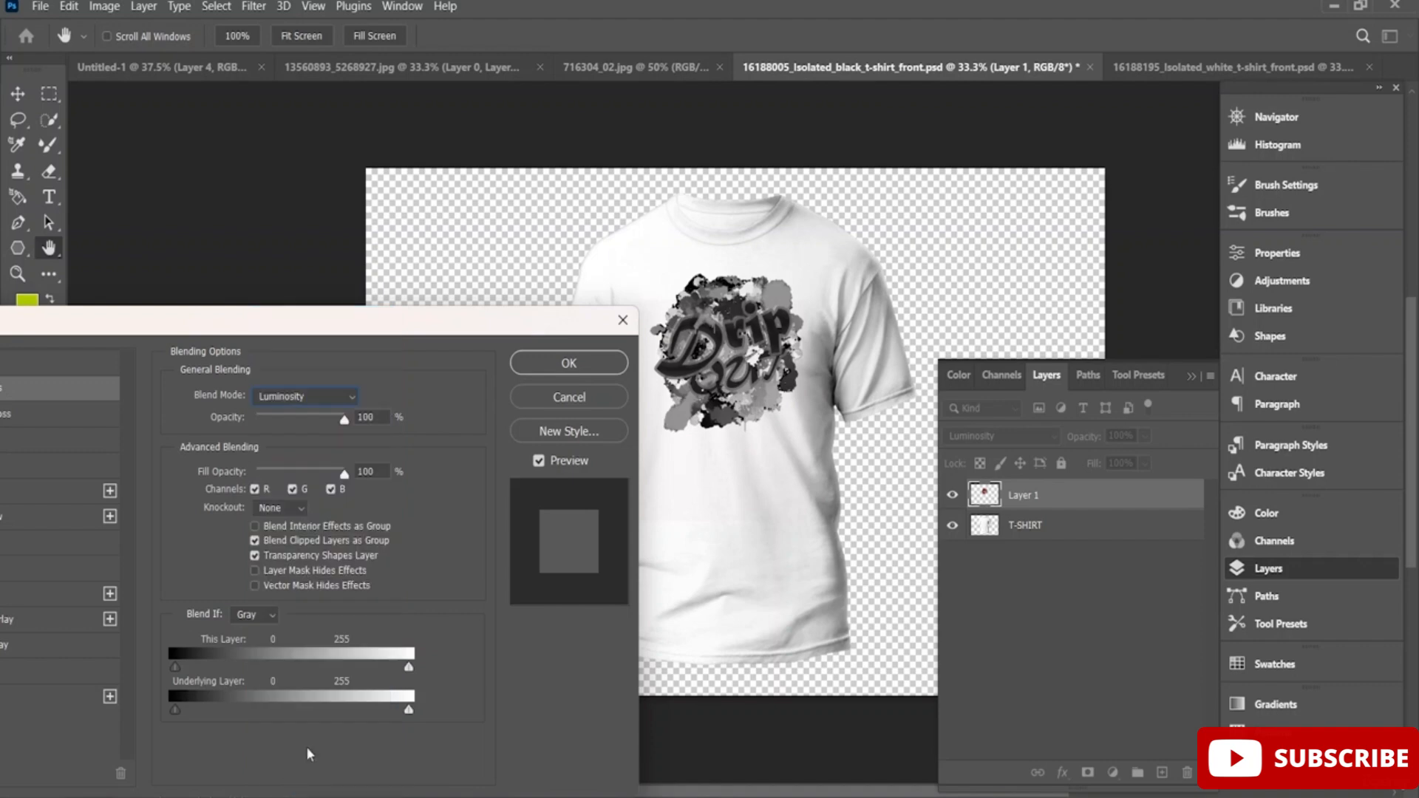
pyautogui.click(577, 366)
# Review the black shirt in the 16188195_Isolated_white_t-shirt_front.psd mockup and return to the white shirt mockup.
pyautogui.click(1212, 66)
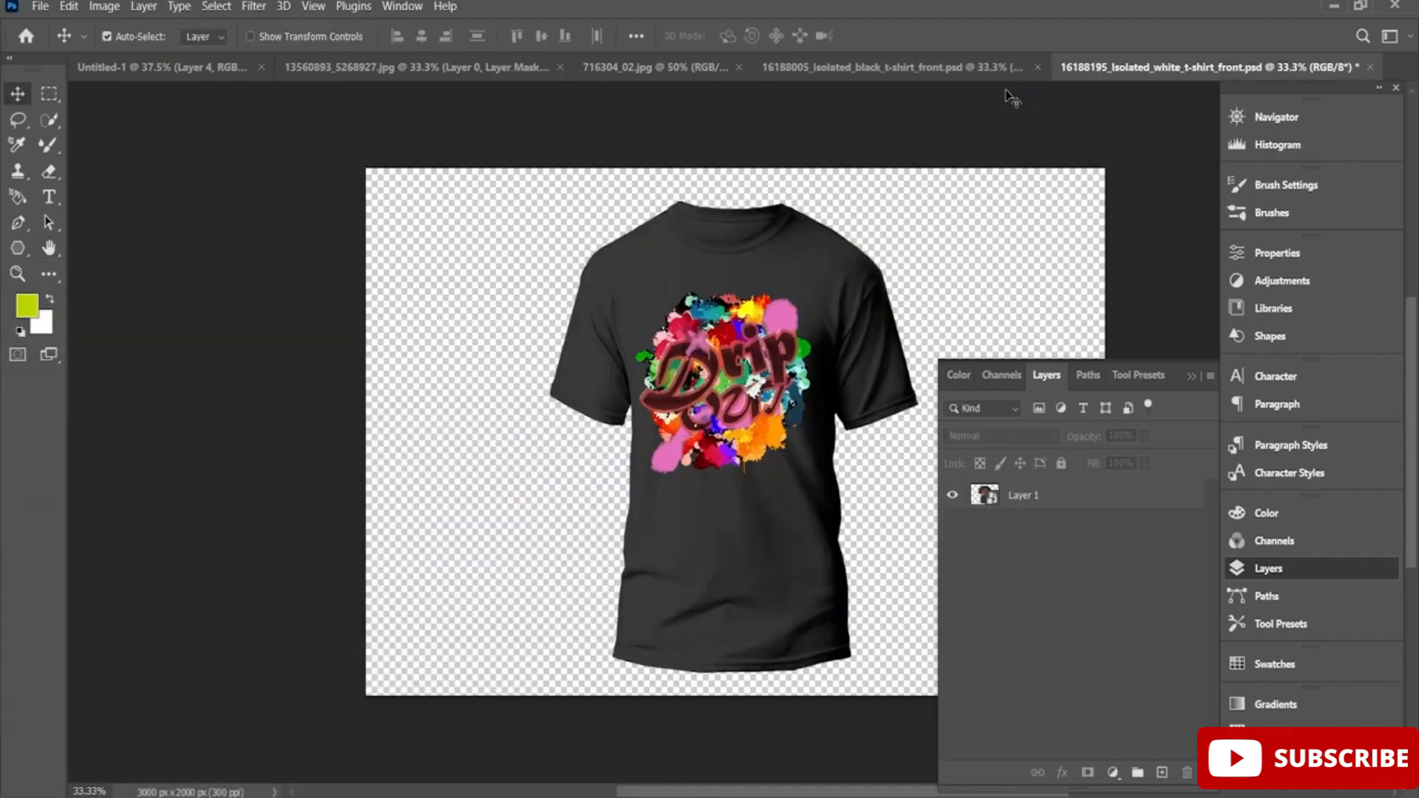
pyautogui.click(974, 71)
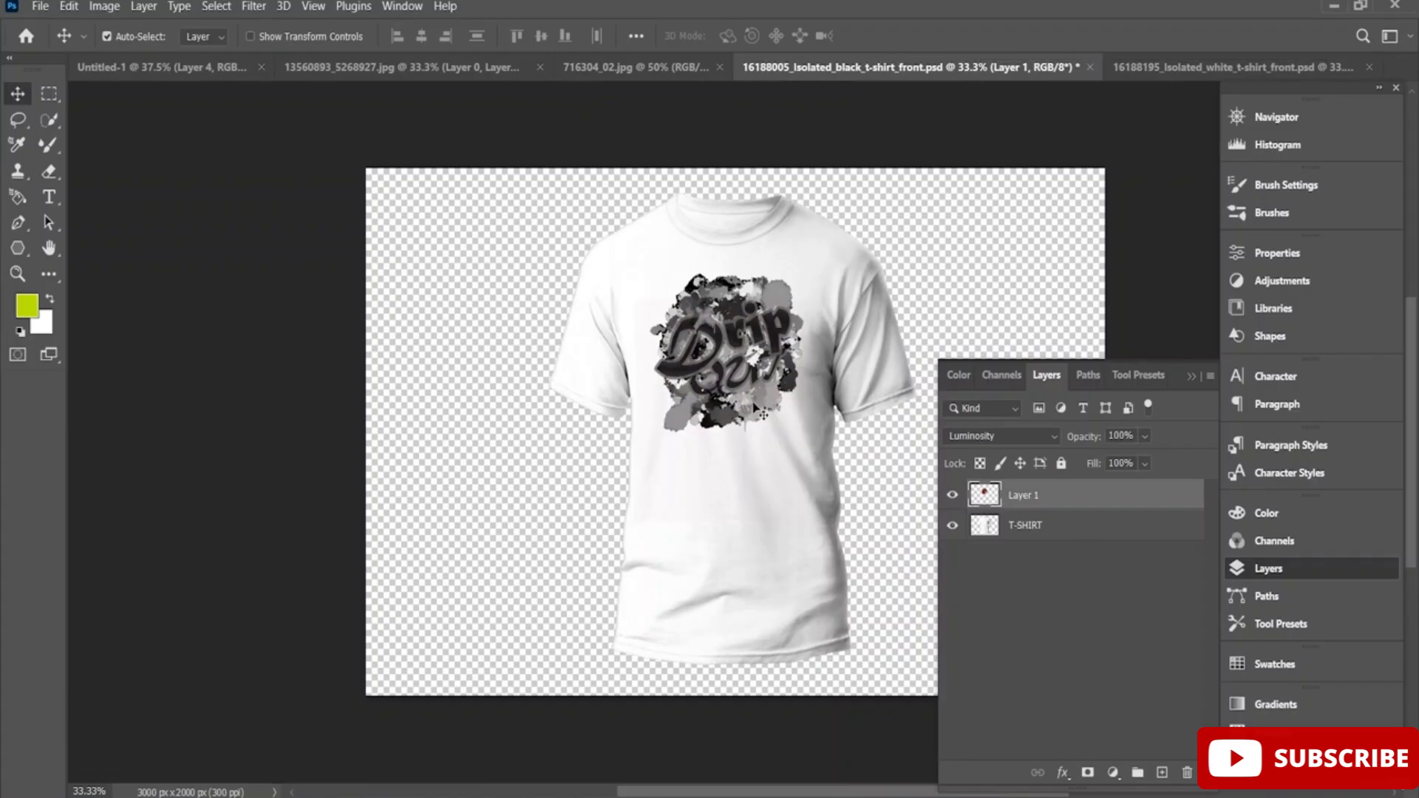
pyautogui.rightClick(1045, 500)
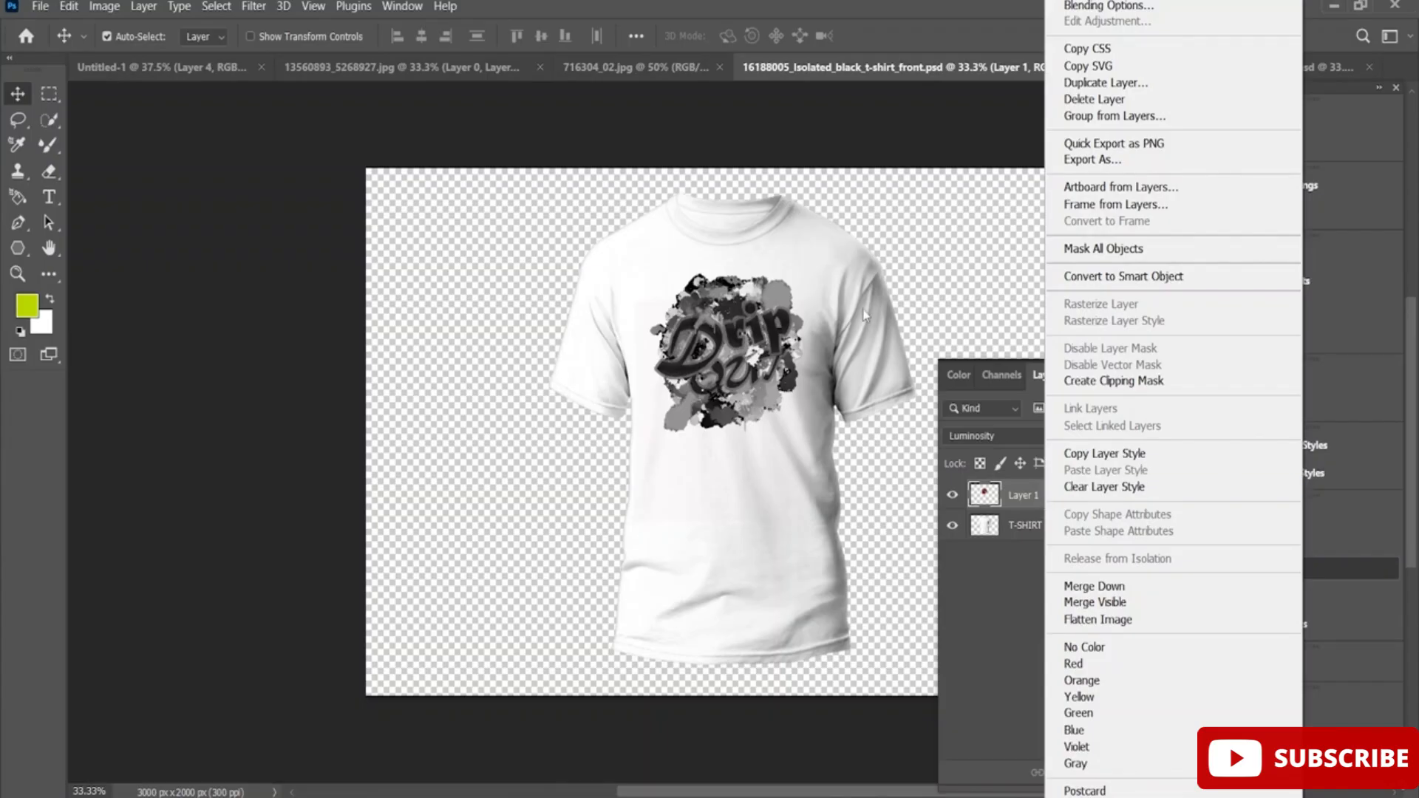
pyautogui.click(970, 193)
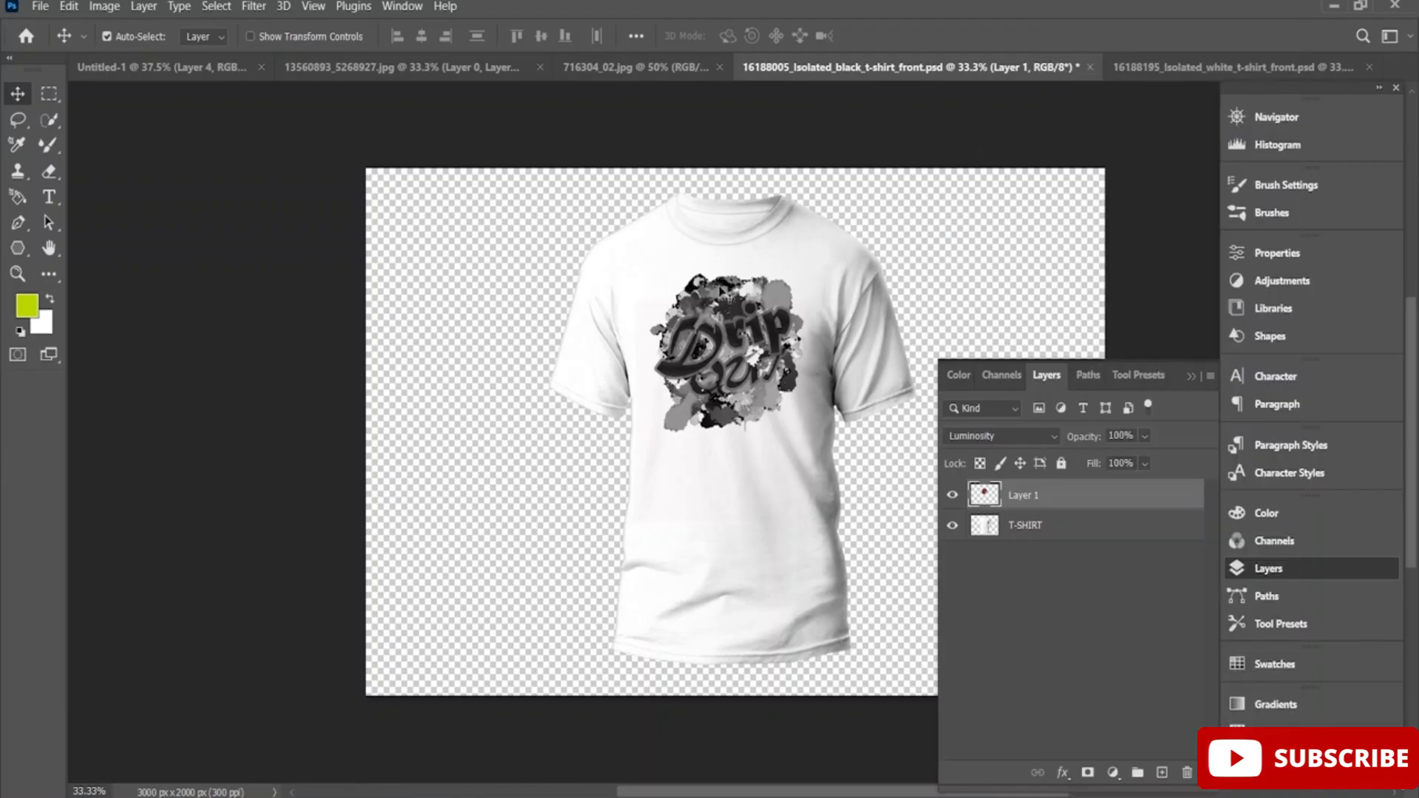